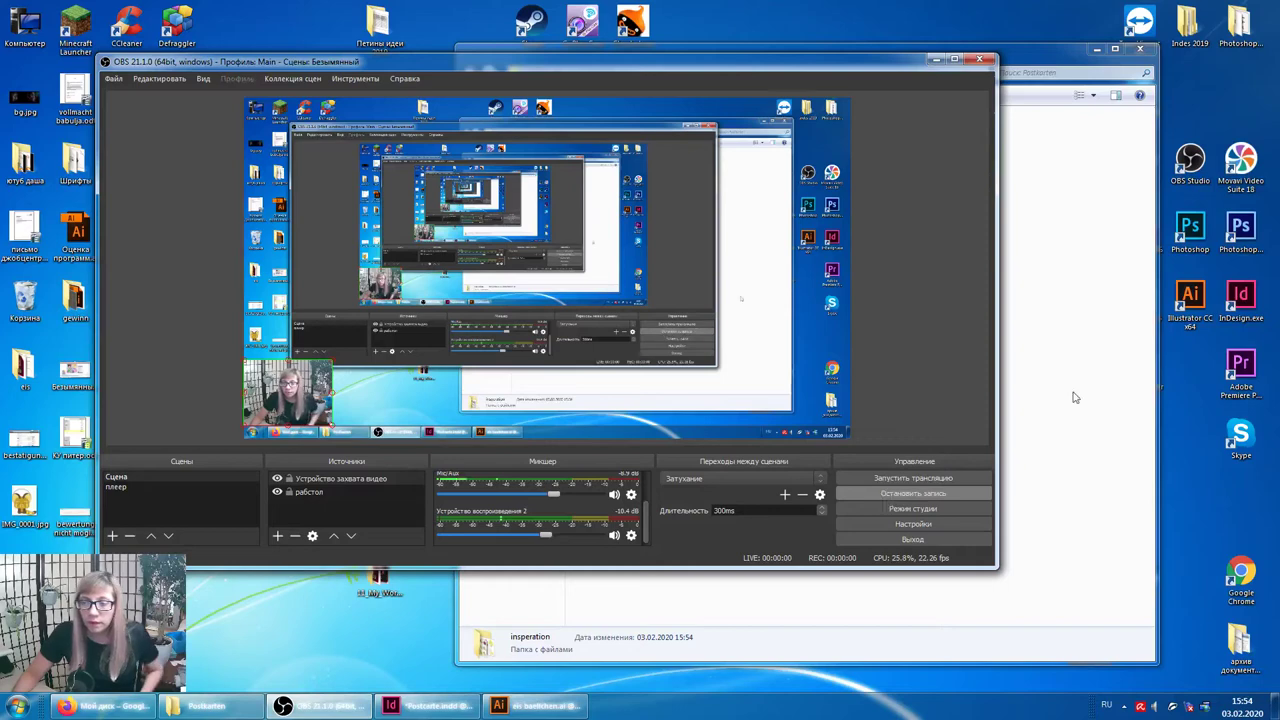
- Close the eis baellchen.ai document and bring the Postkarten folder window back up
click(553, 707)
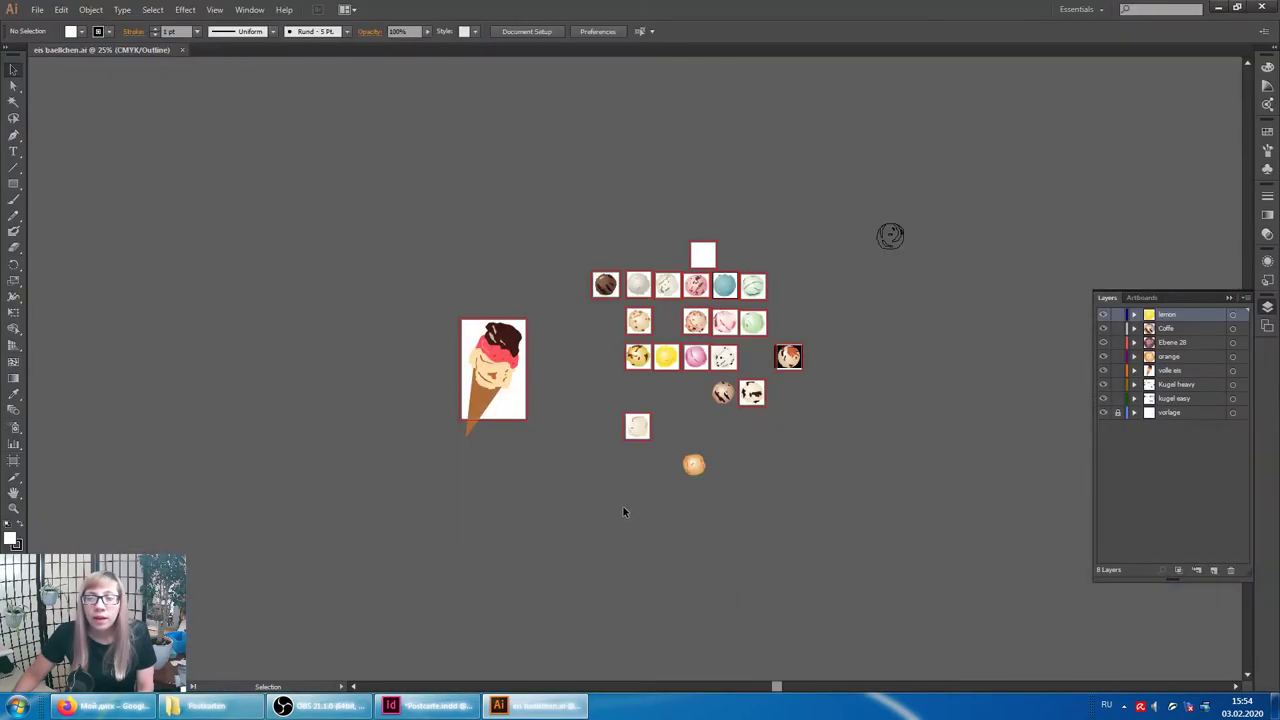
click(183, 50)
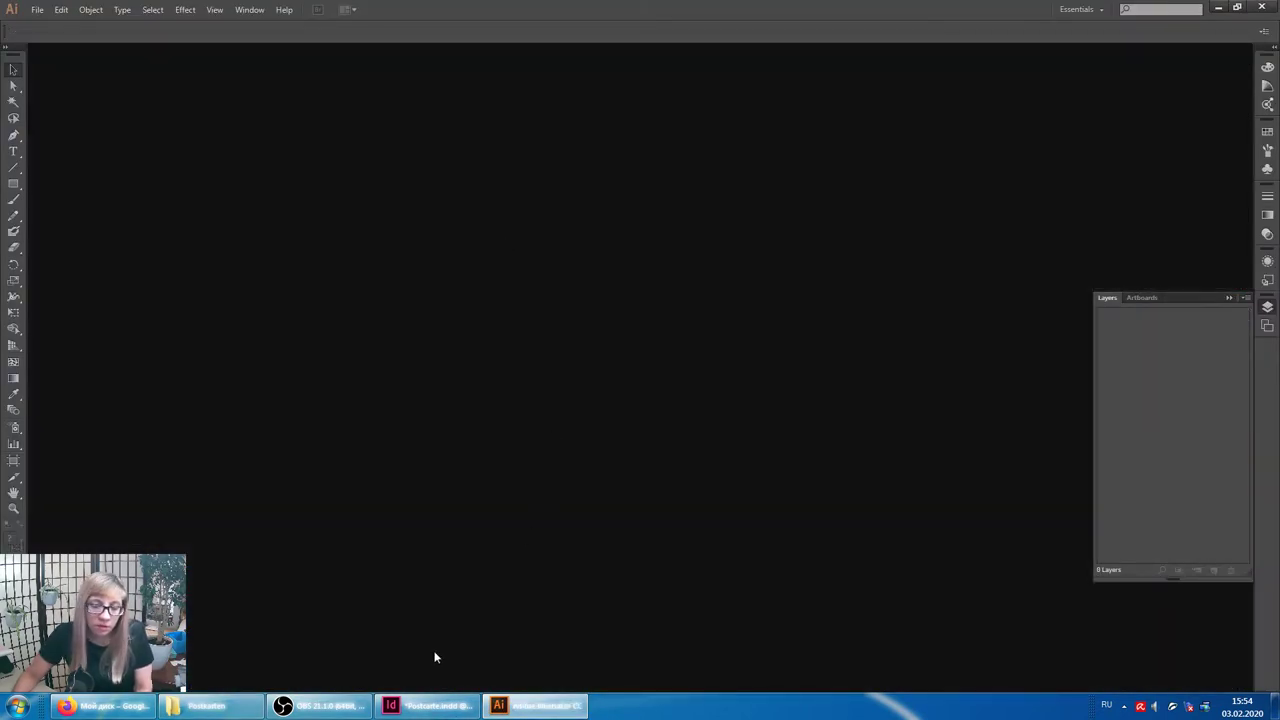
click(207, 706)
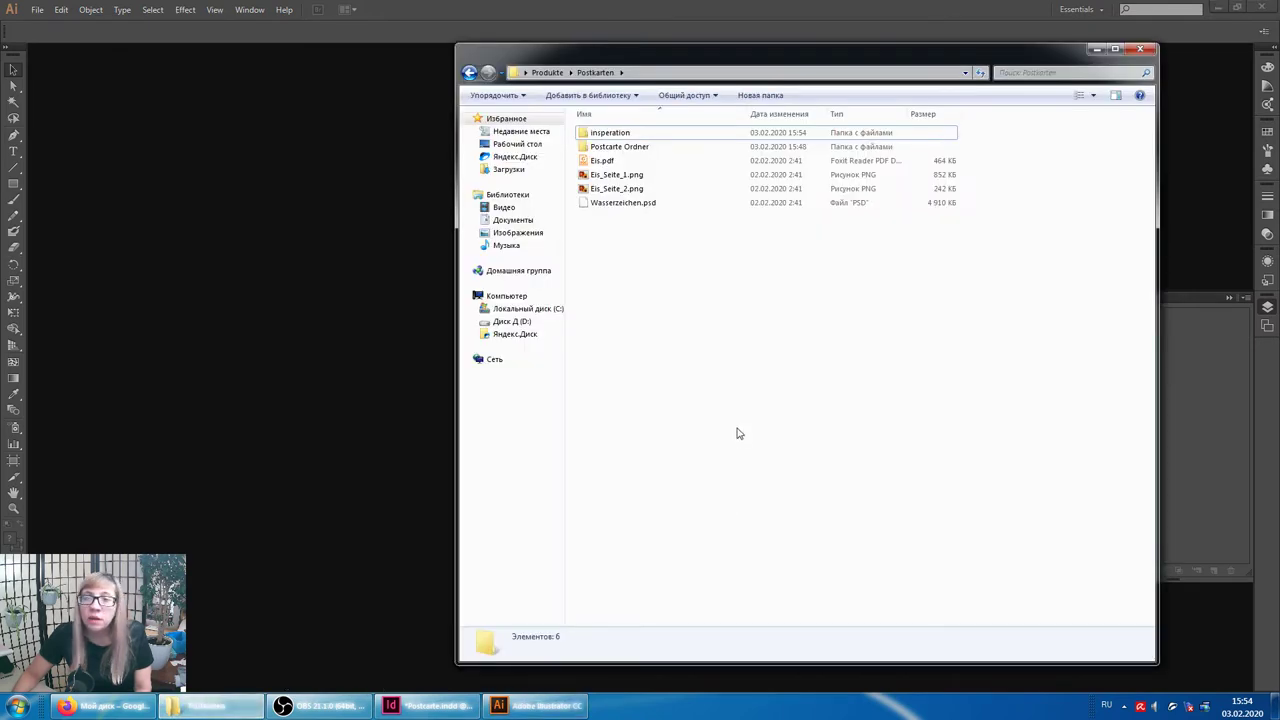
- Drag eis baellchen.ai from Postcarte Ordner > Links onto the Illustrator canvas to open it
double_click(648, 148)
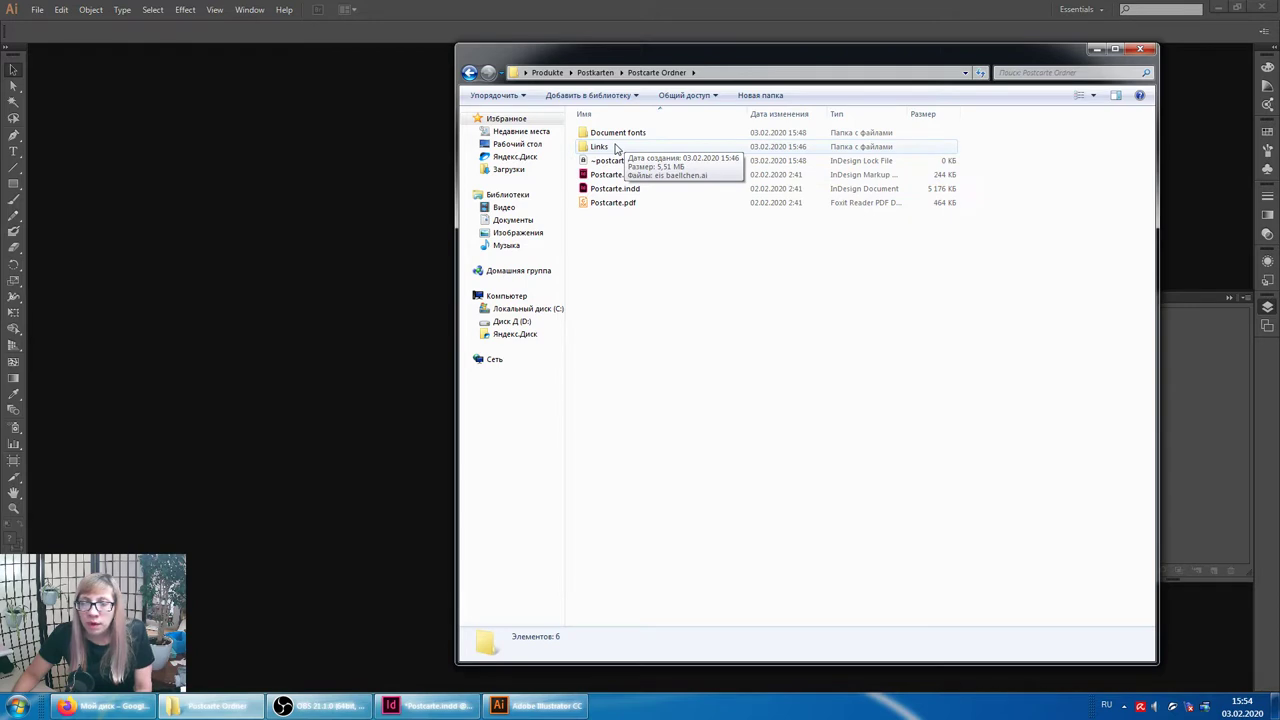
double_click(618, 148)
drag(625, 134, 265, 244)
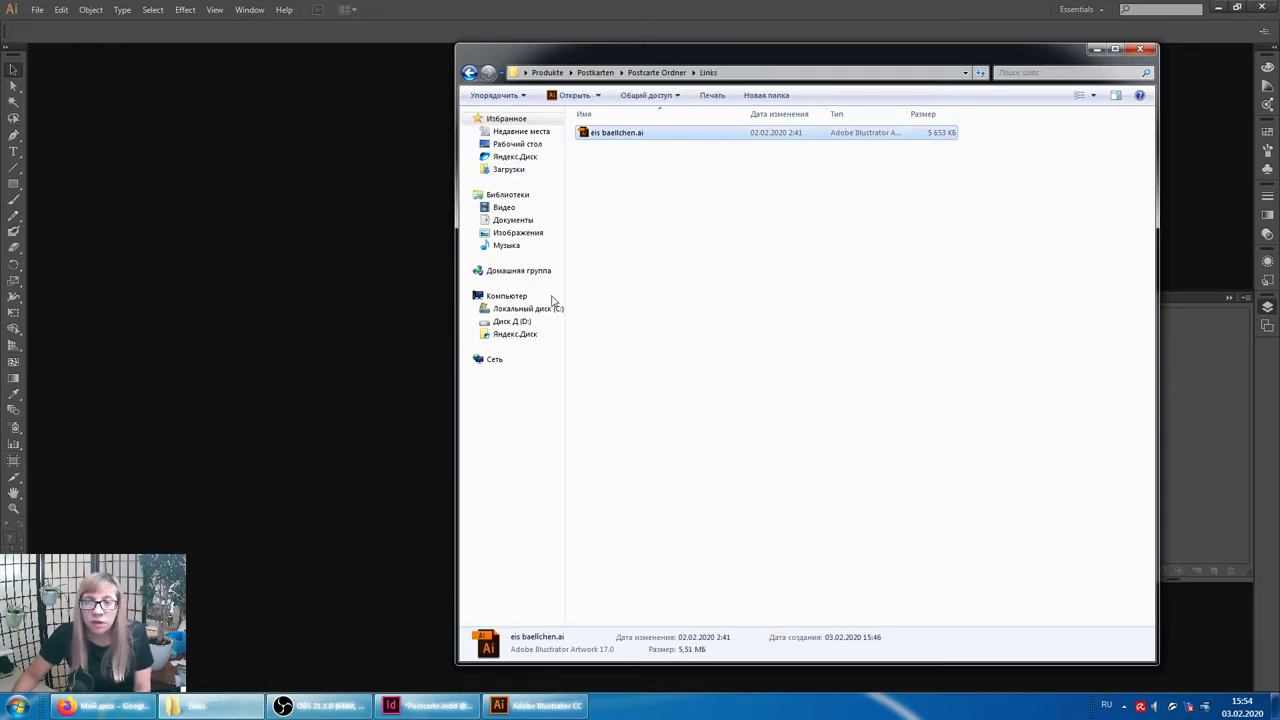
click(1242, 710)
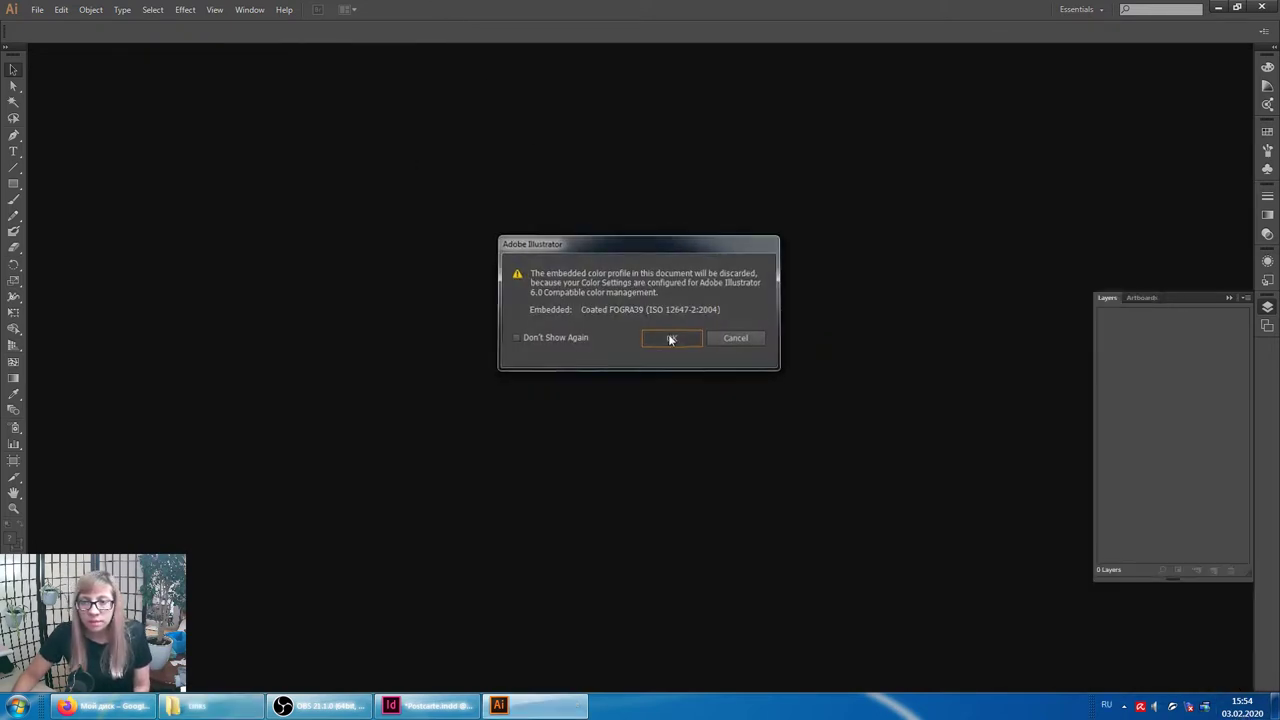
- Discard the colour profile and relink the missing image to the Landliebe picture in Postkarten > inspiration
click(672, 338)
click(658, 374)
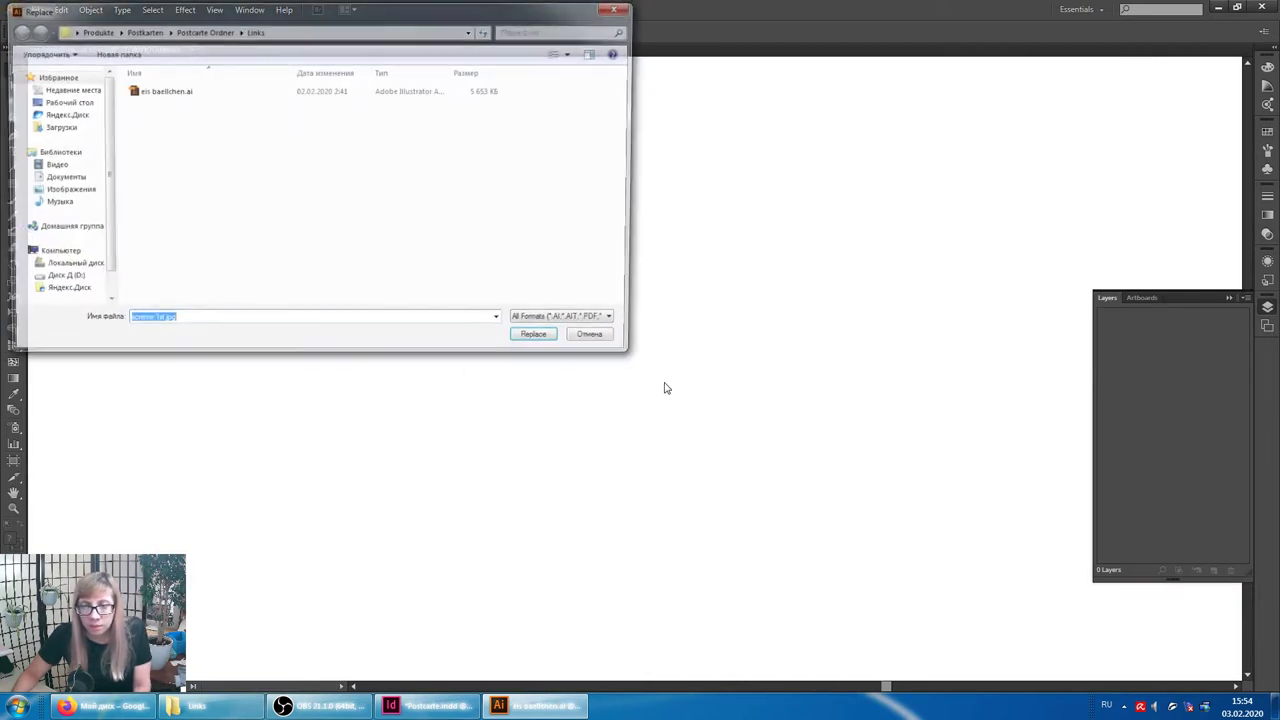
click(201, 32)
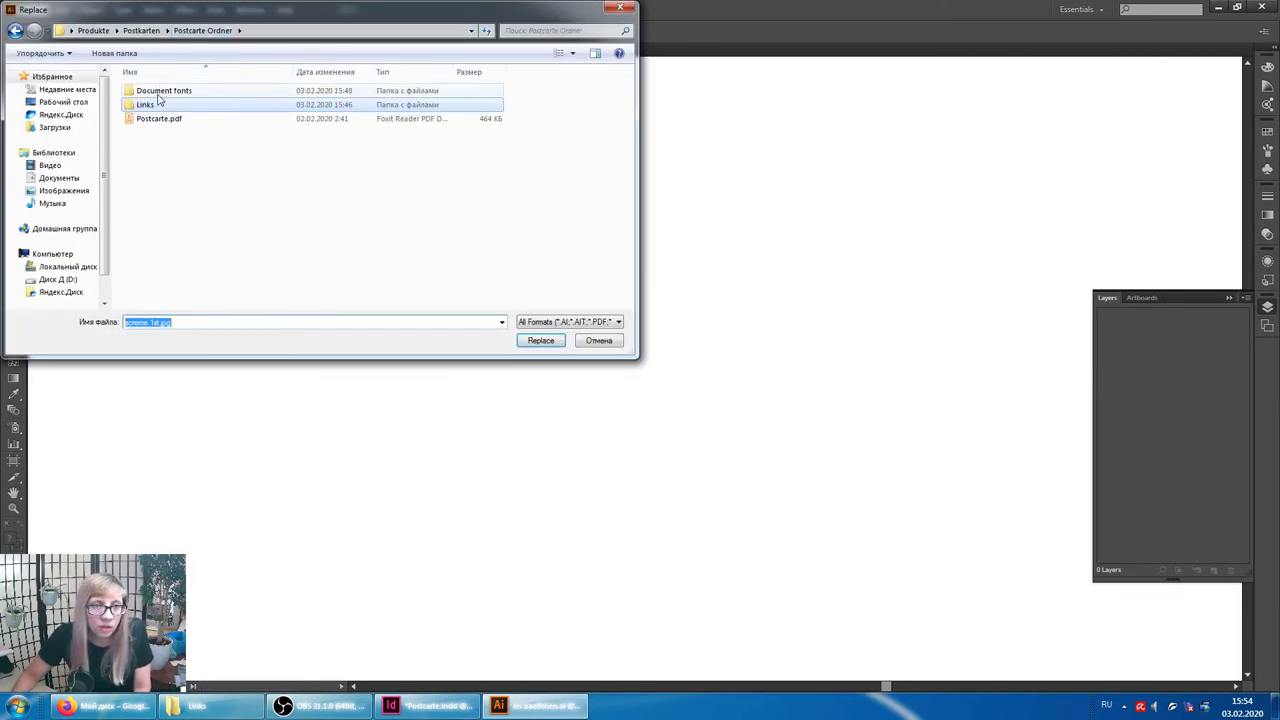
click(138, 32)
double_click(150, 91)
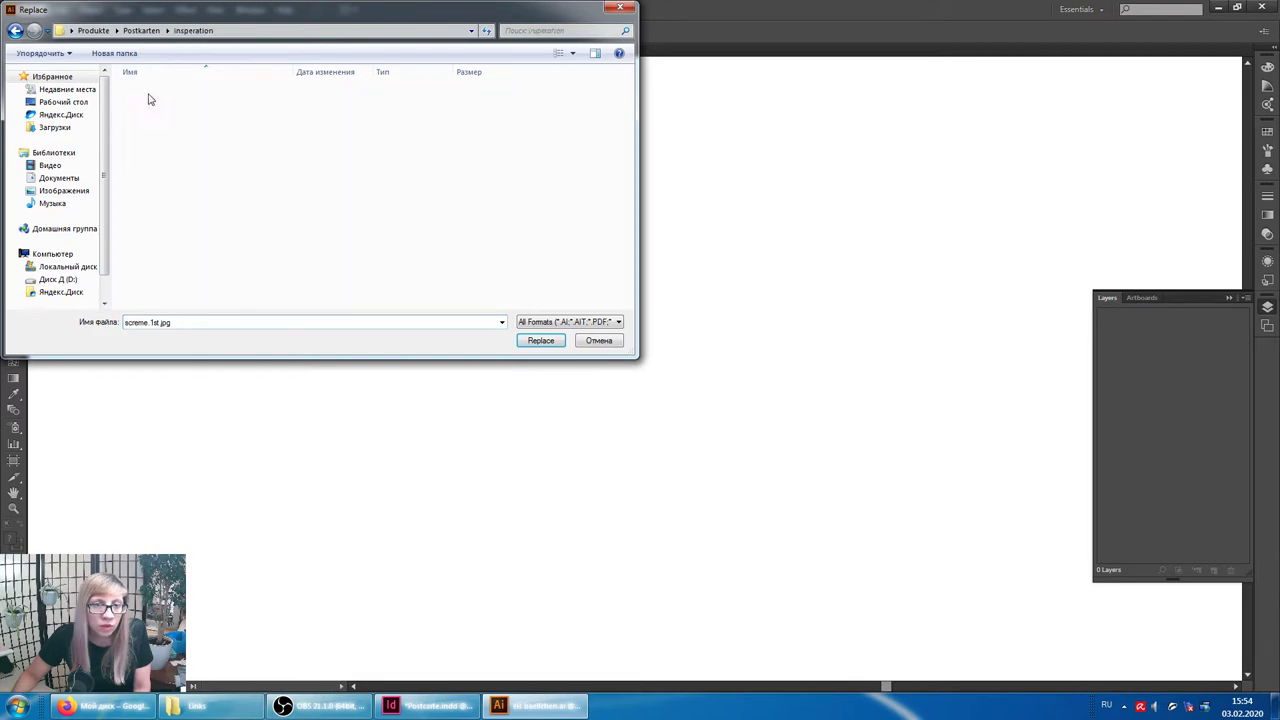
mouse_move(218, 10)
mouse_down()
mouse_move(840, 65)
mouse_move(333, 82)
mouse_up()
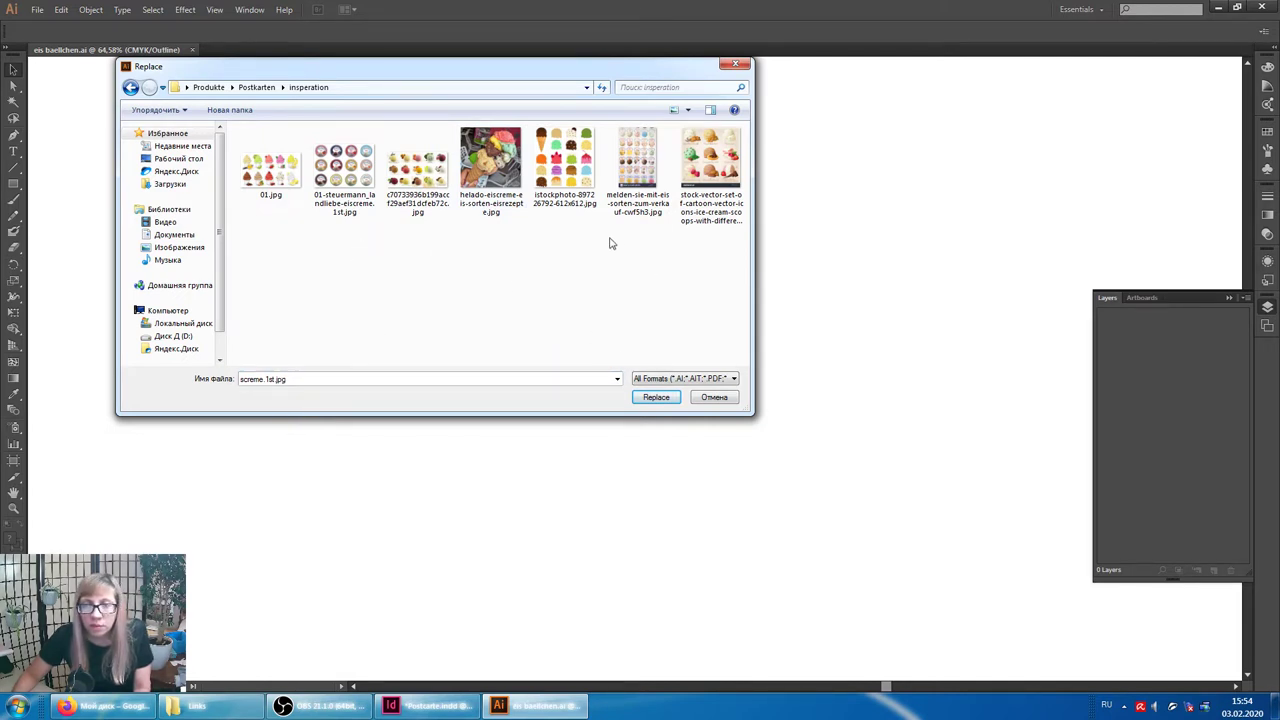
click(670, 398)
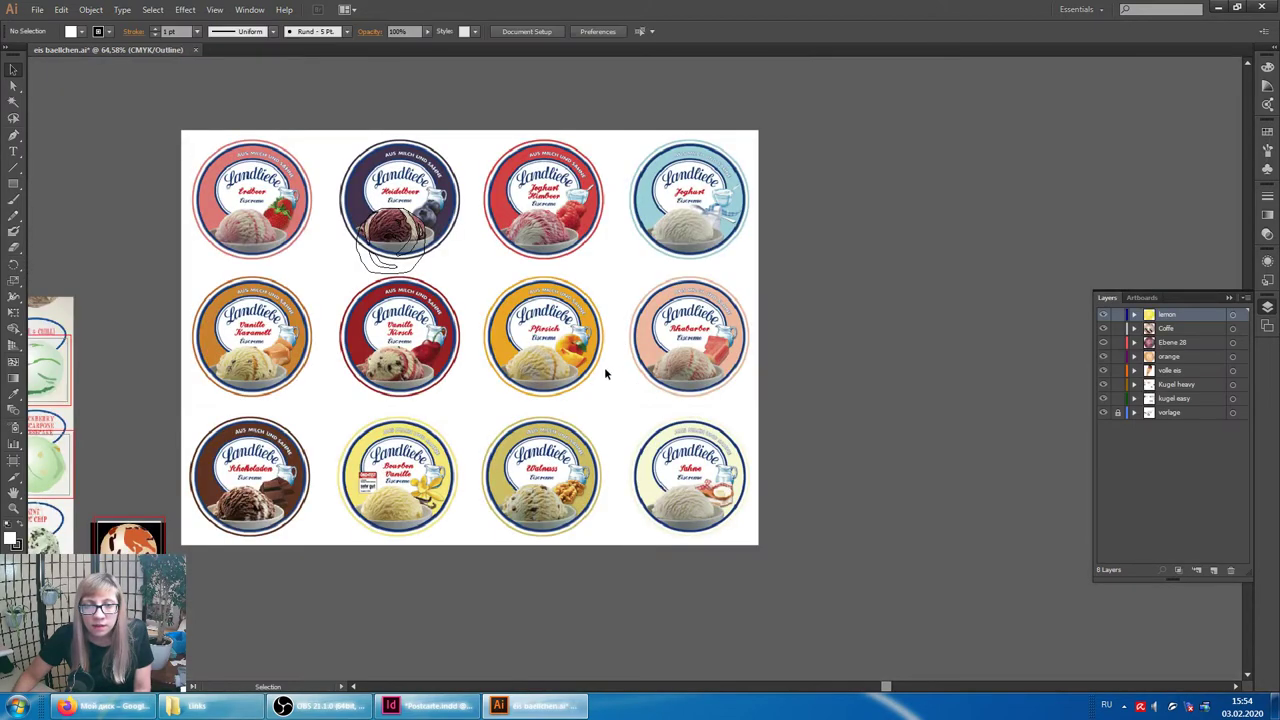
- Scroll over the Landliebe labels and ice-cream stock photo, then bring Firefox forward
scroll(777, 343, down, 1)
scroll(677, 328, down, 1)
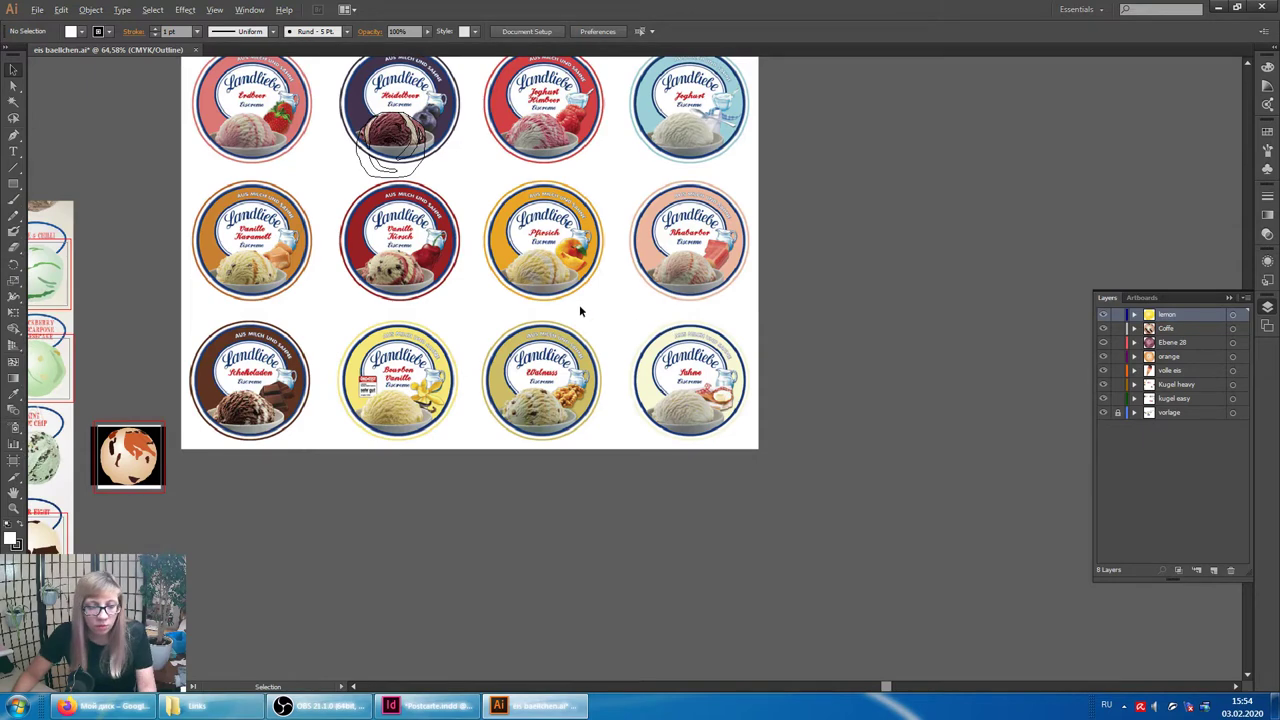
scroll(579, 311, down, 3)
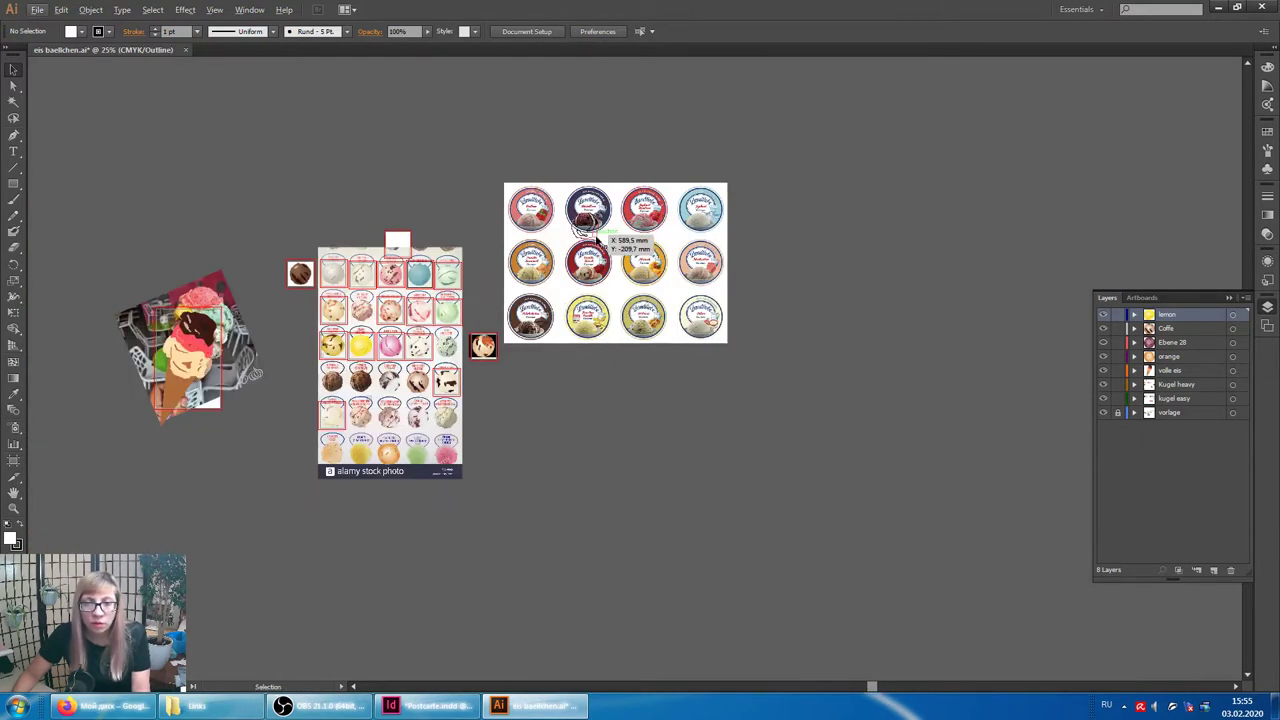
scroll(615, 221, up, 2)
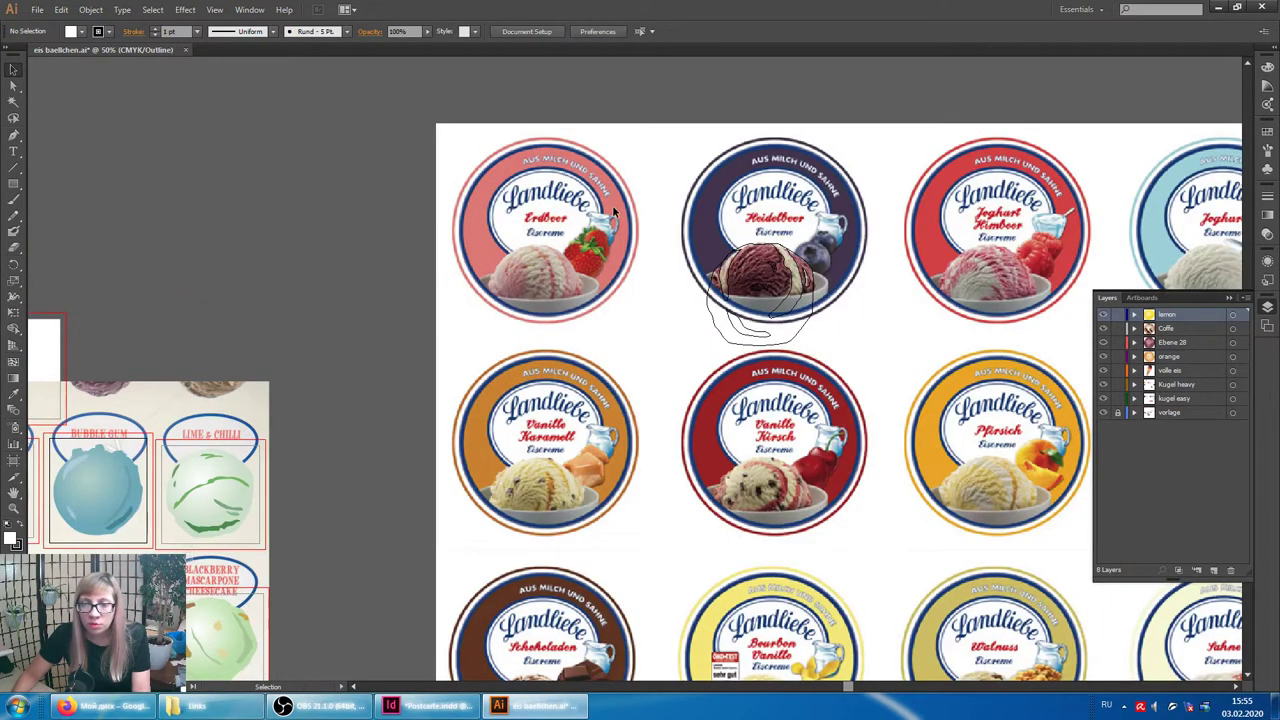
scroll(612, 205, down, 2)
scroll(536, 236, left, 1)
scroll(536, 236, left, 1)
scroll(536, 236, down, 1)
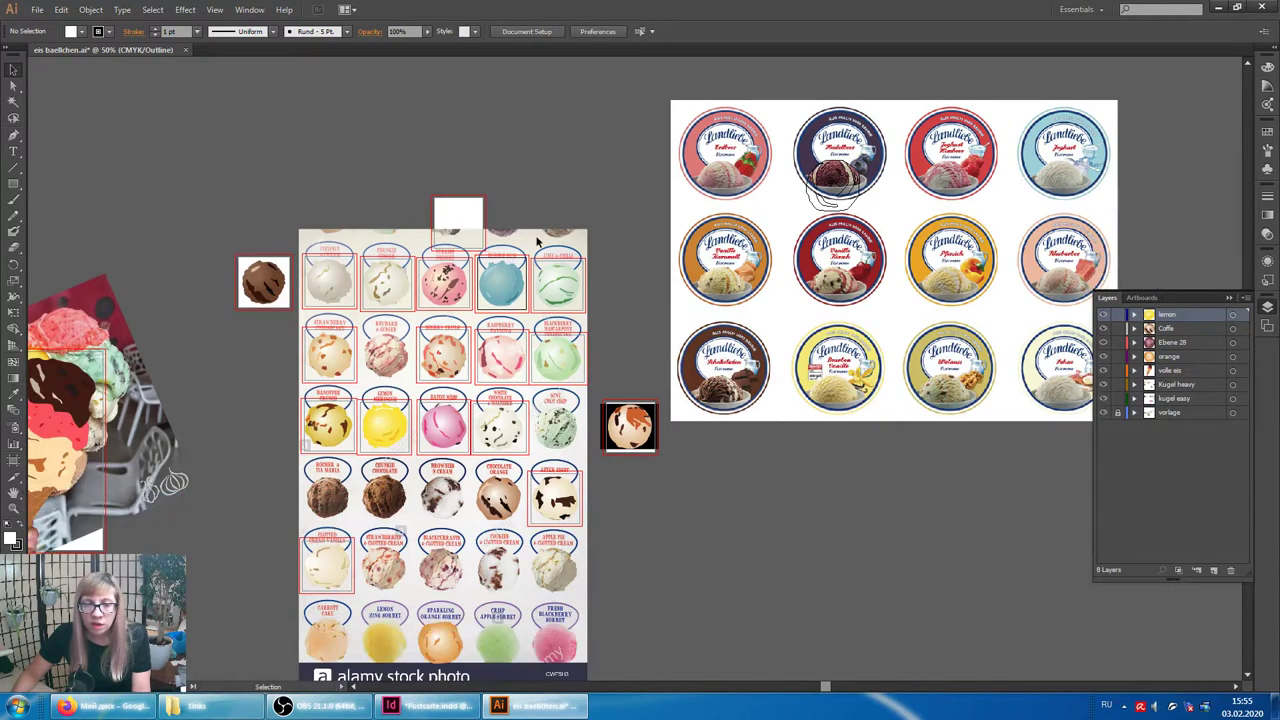
scroll(536, 240, down, 1)
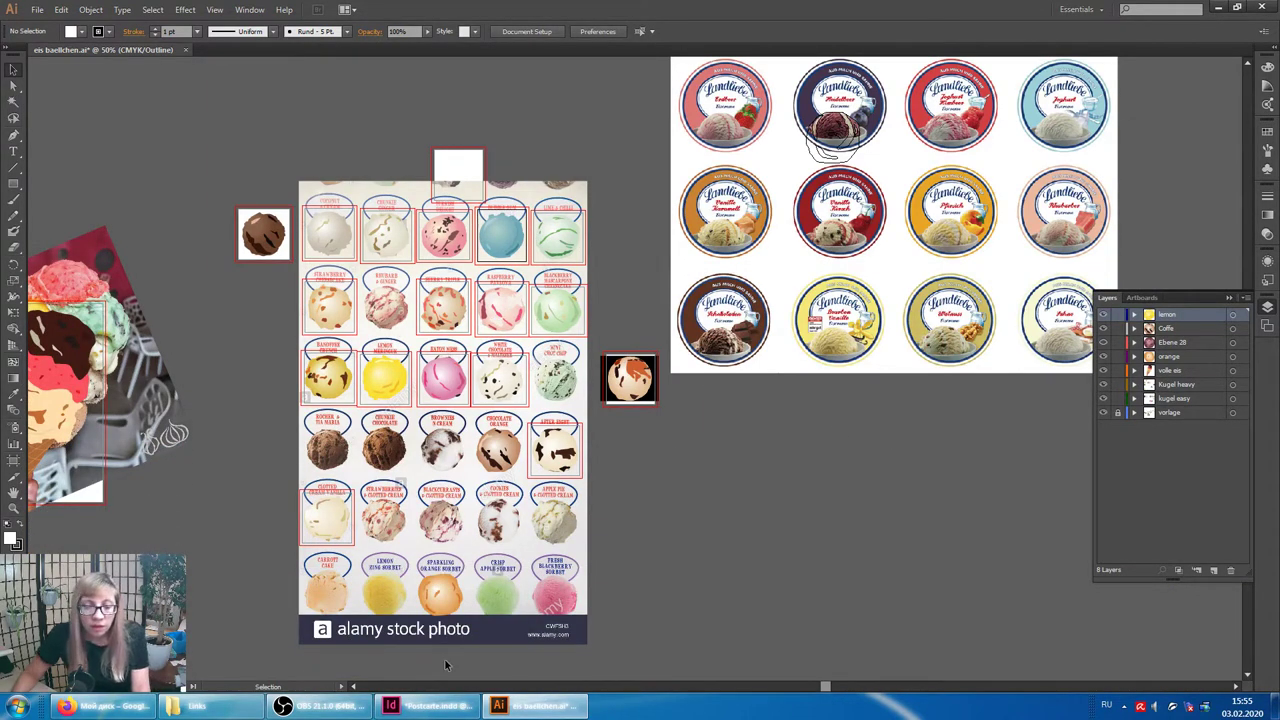
click(100, 706)
- Search Google for 'shopify' in a new Firefox tab
click(763, 12)
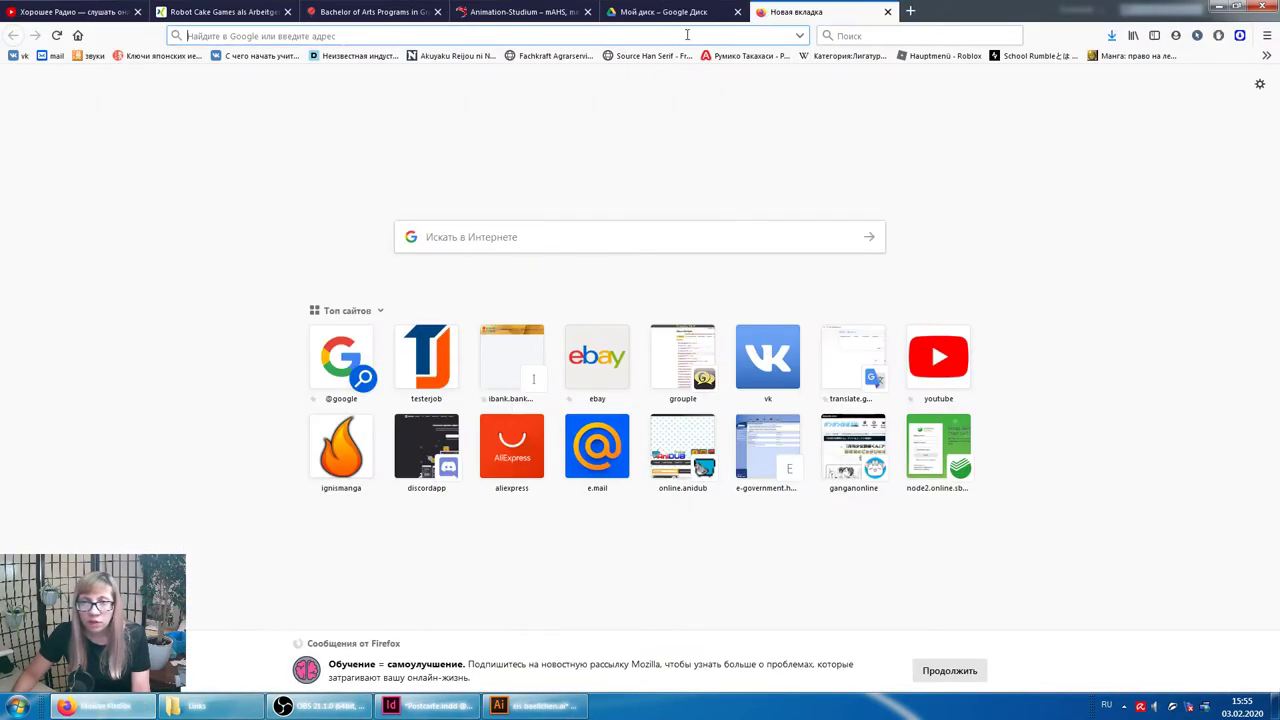
text(ы)
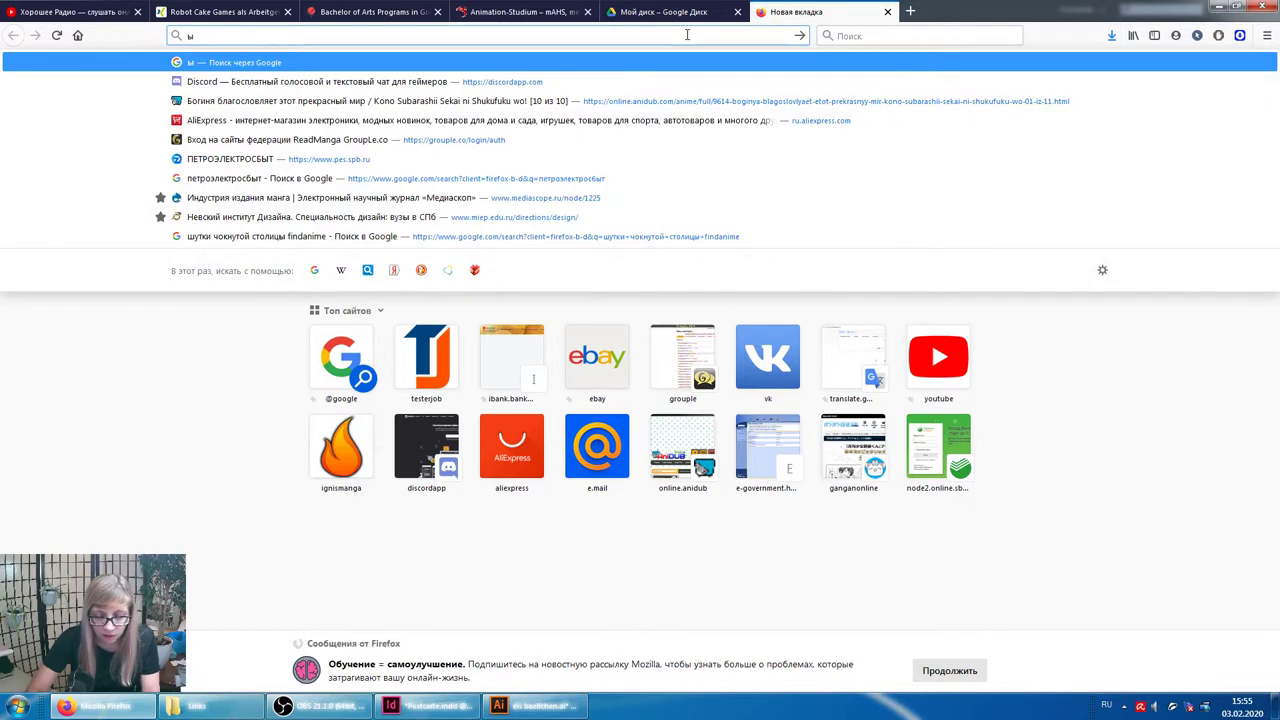
text(рщз)
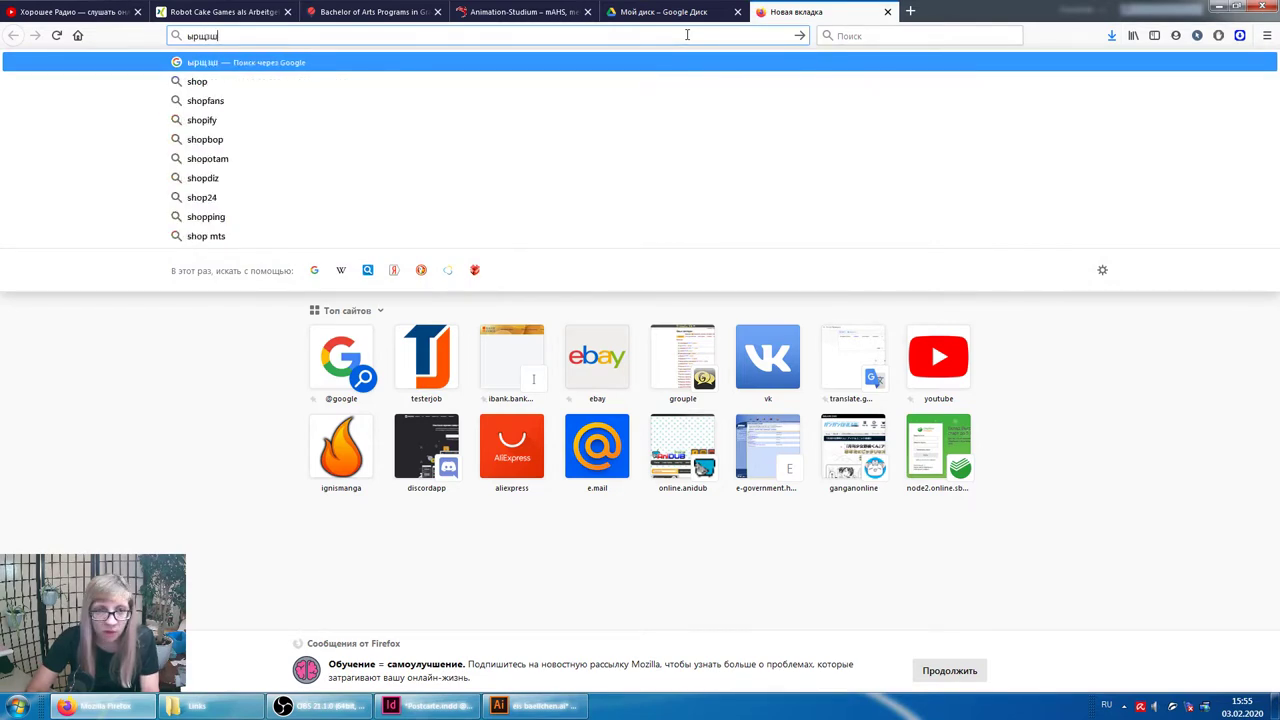
key(BackSpace)
key(BackSpace)
key(BackSpace)
key(BackSpace)
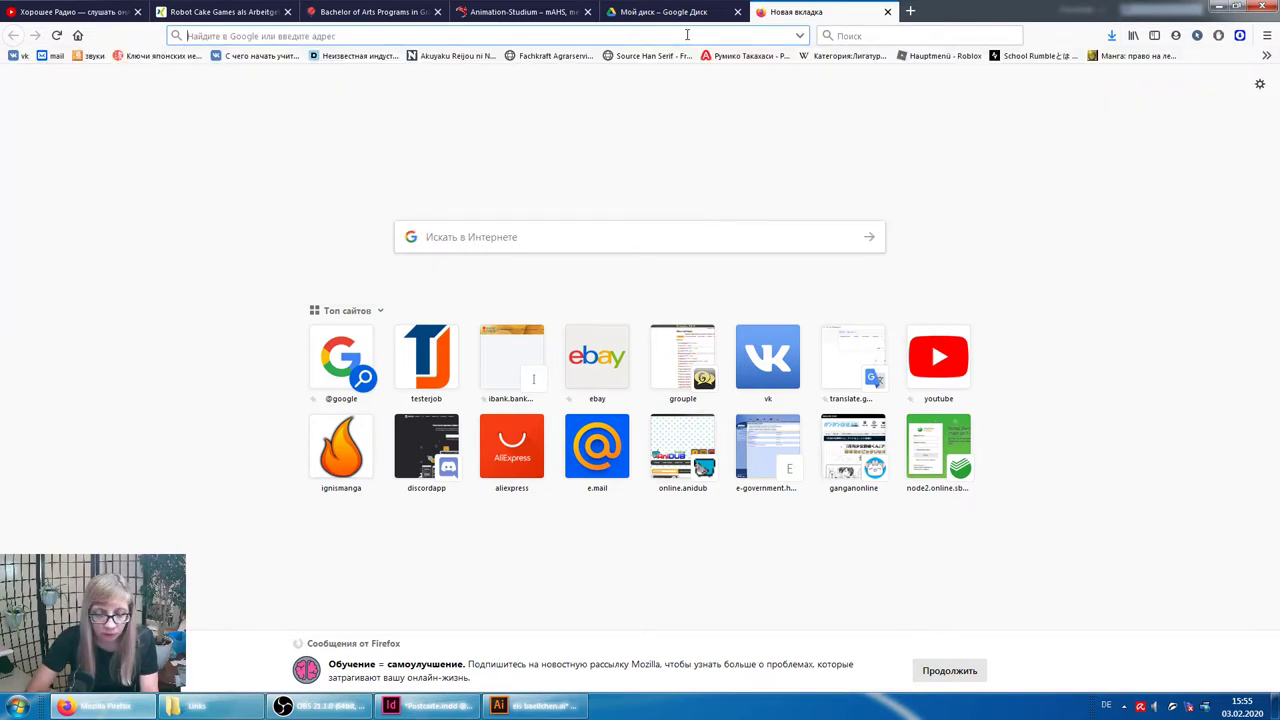
text(shop)
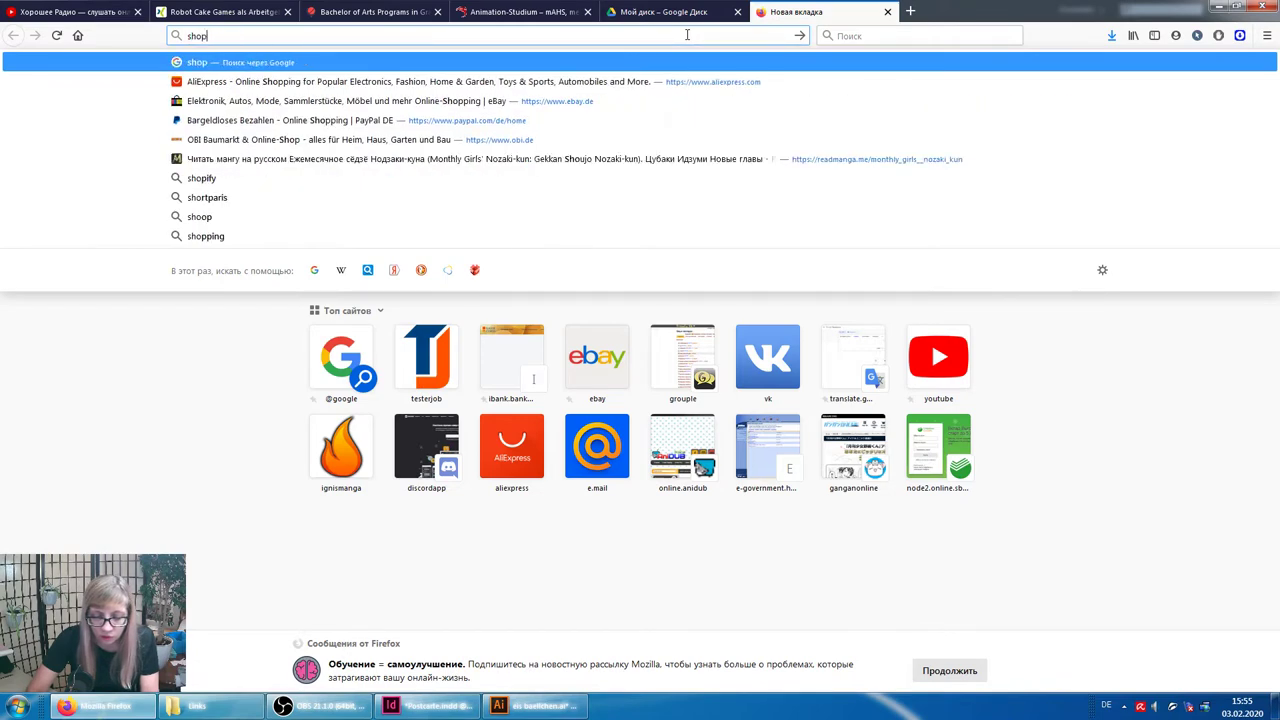
text(ifz)
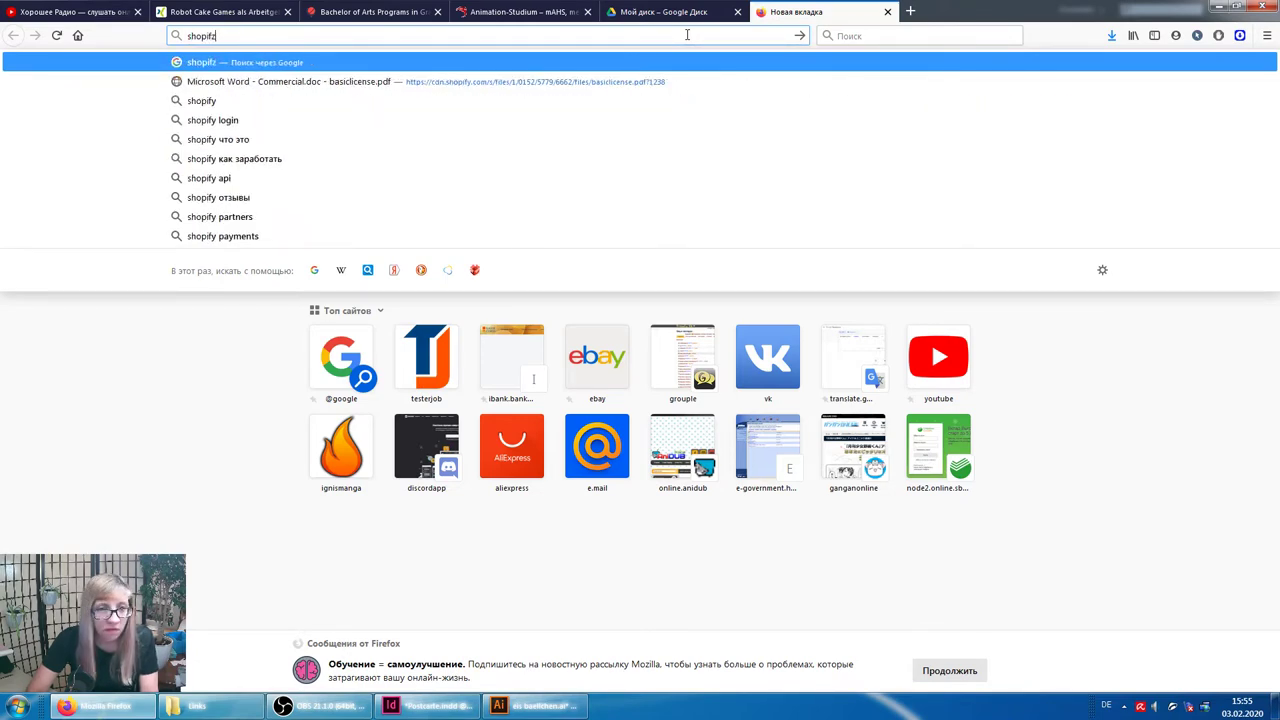
key(BackSpace)
text(y)
key(Return)
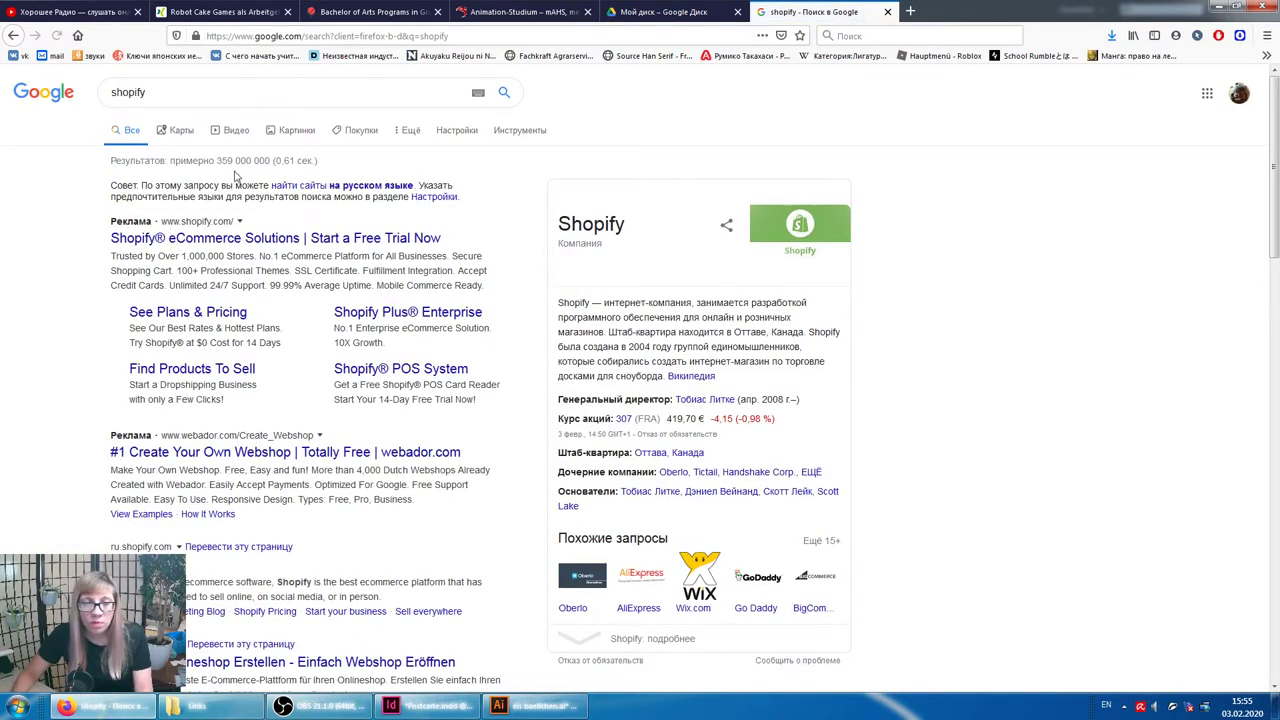
- Open the Shopify free-trial page from the results and accept its cookie notice
click(208, 240)
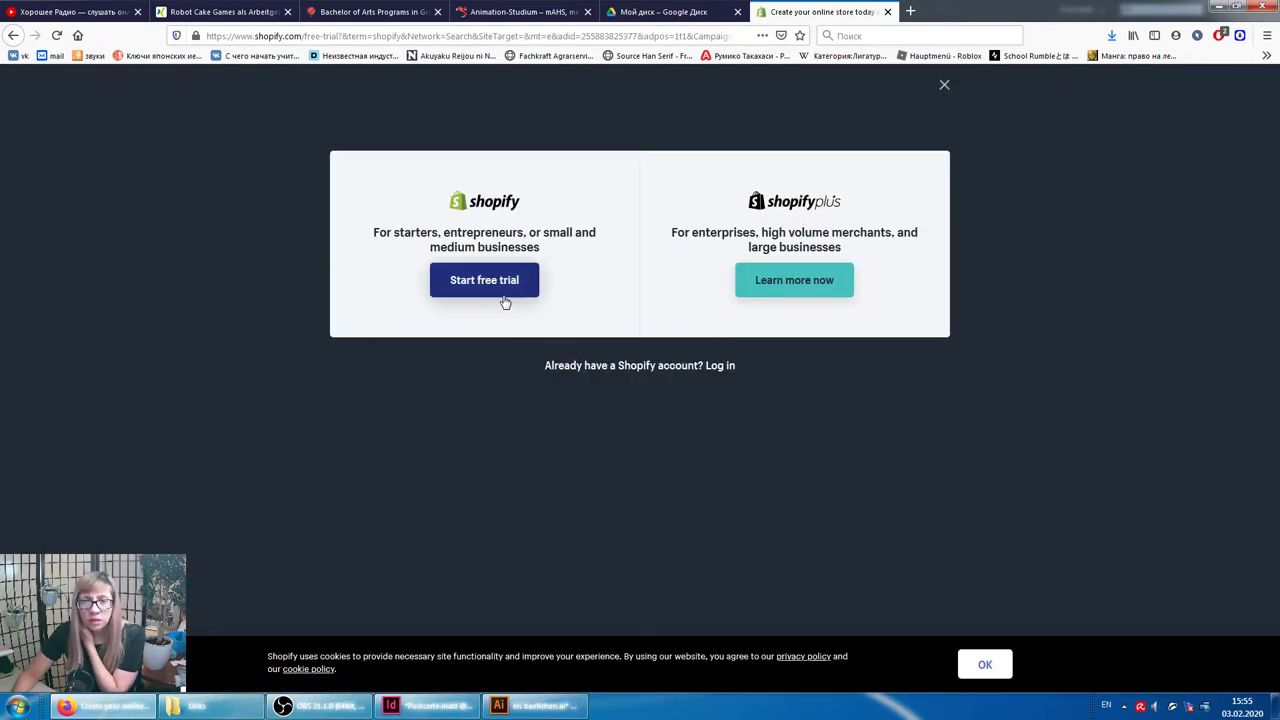
click(940, 81)
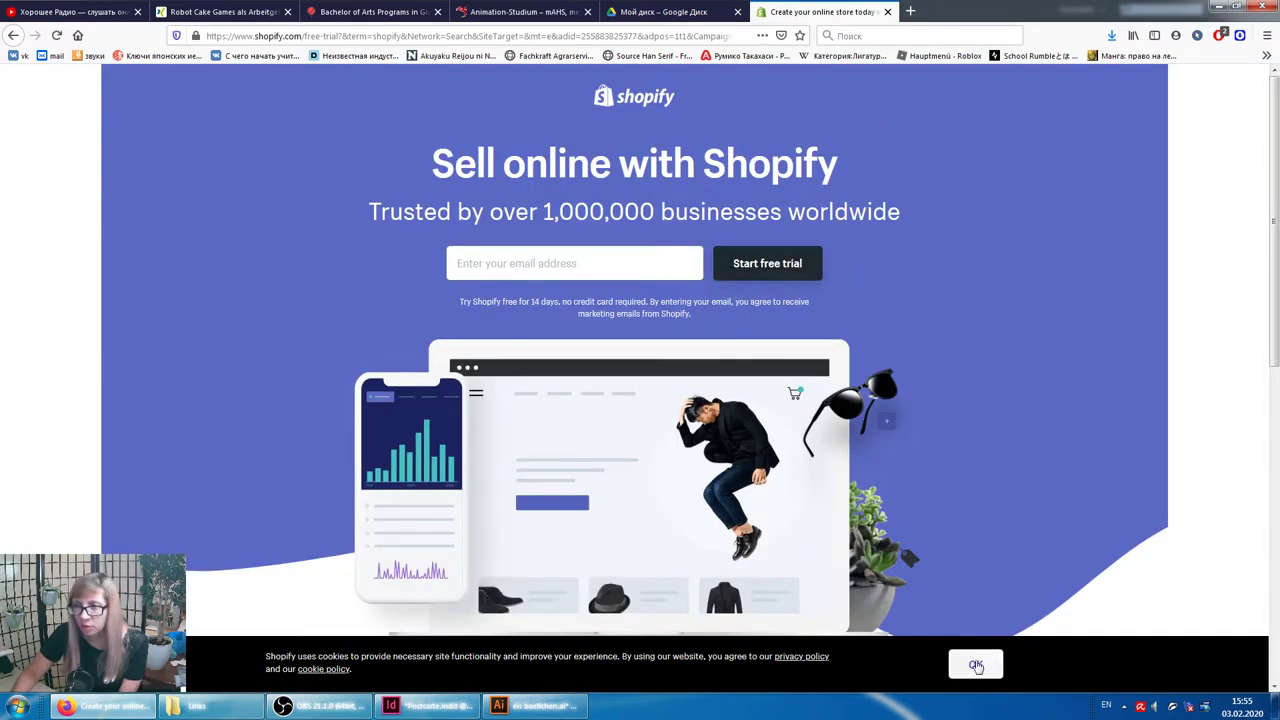
click(976, 666)
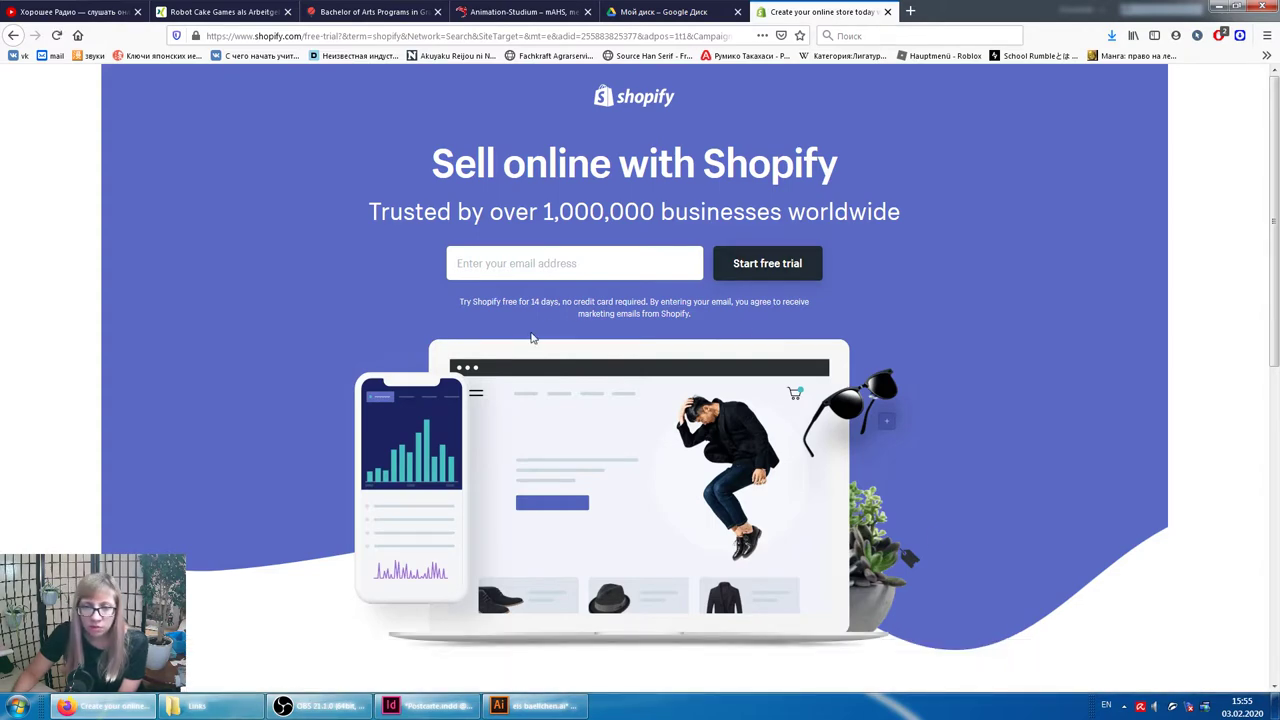
scroll(532, 338, down, 5)
scroll(670, 369, down, 2)
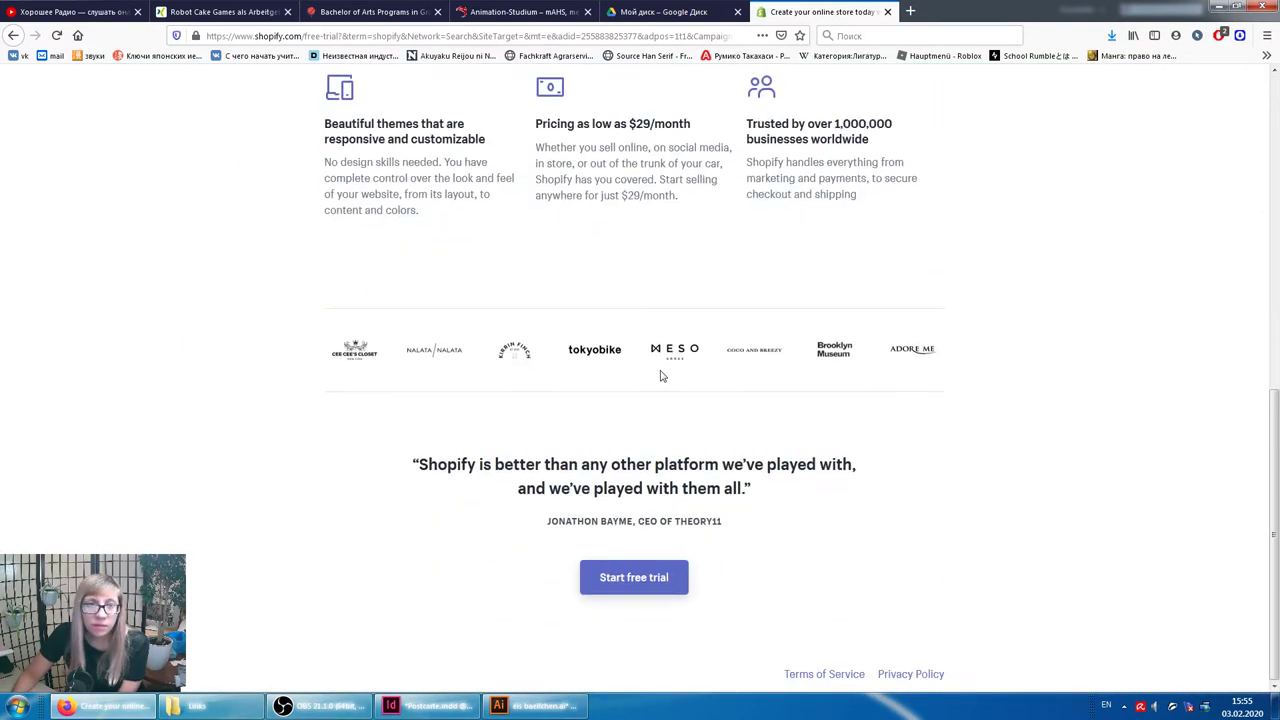
scroll(660, 376, up, 3)
scroll(594, 273, up, 4)
- Load shopify.com directly and go to the store login page
click(403, 35)
drag(304, 35, 869, 55)
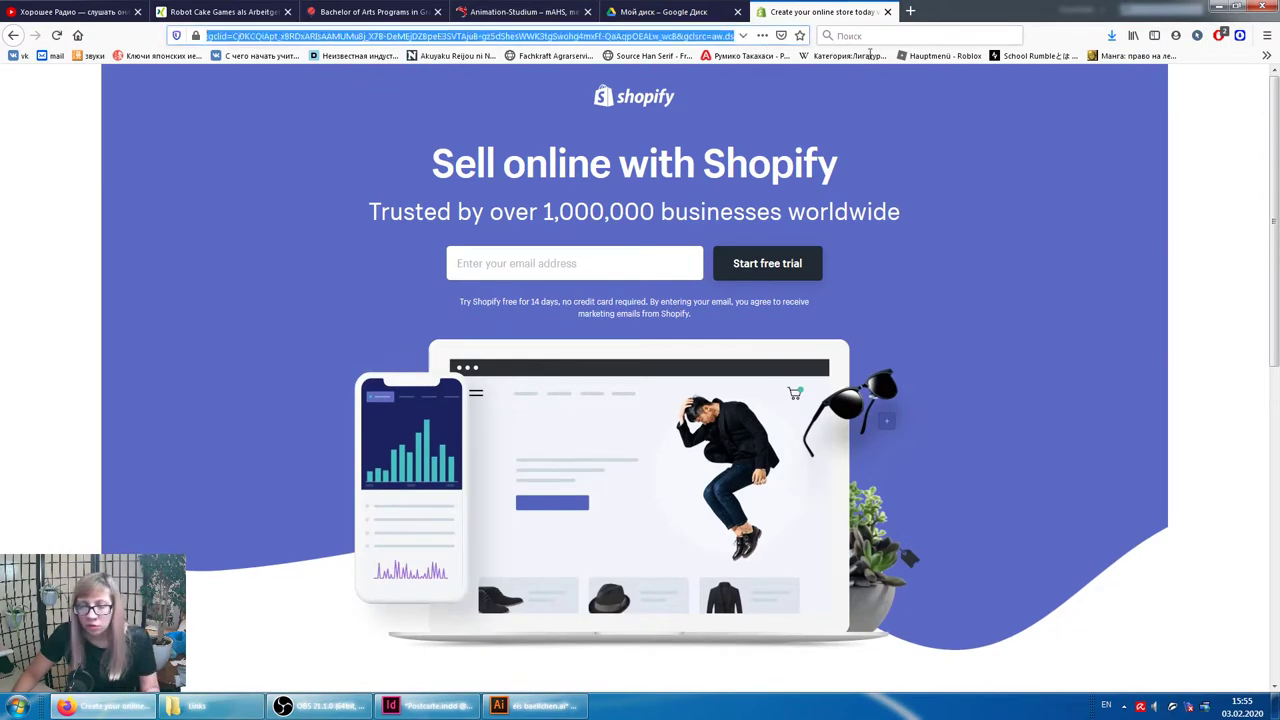
text(shopify.com/)
key(Return)
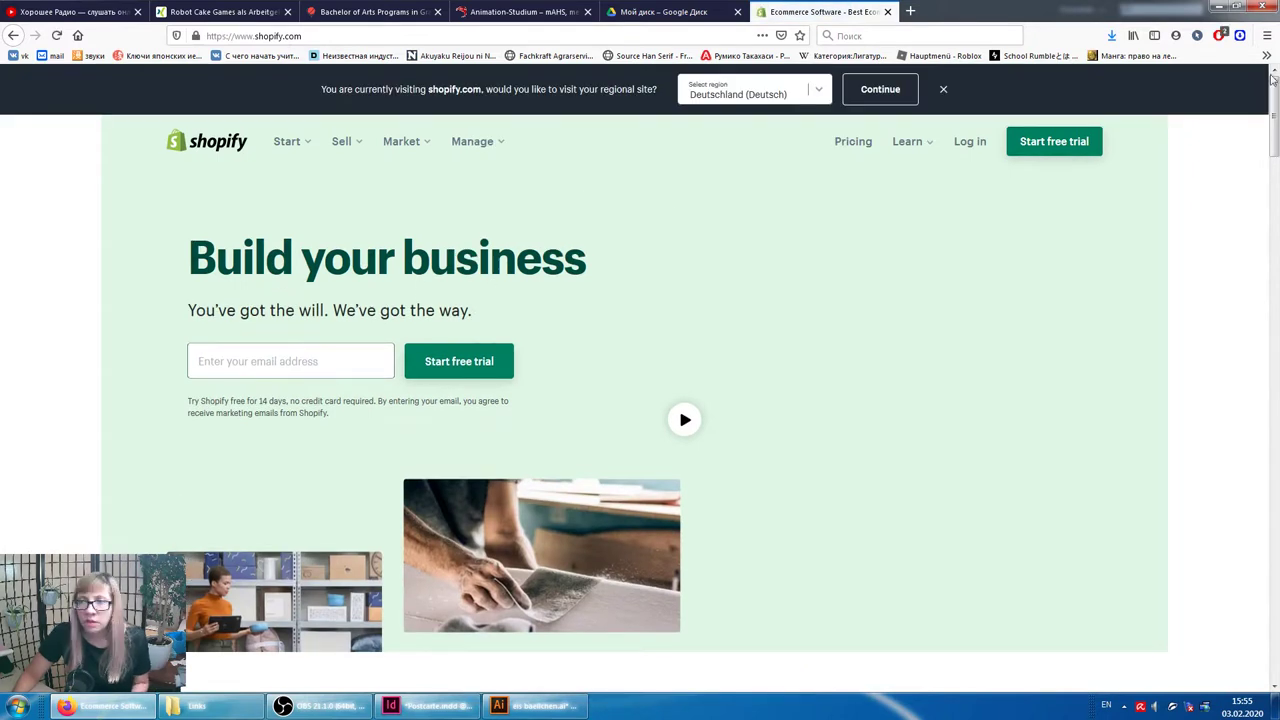
click(968, 143)
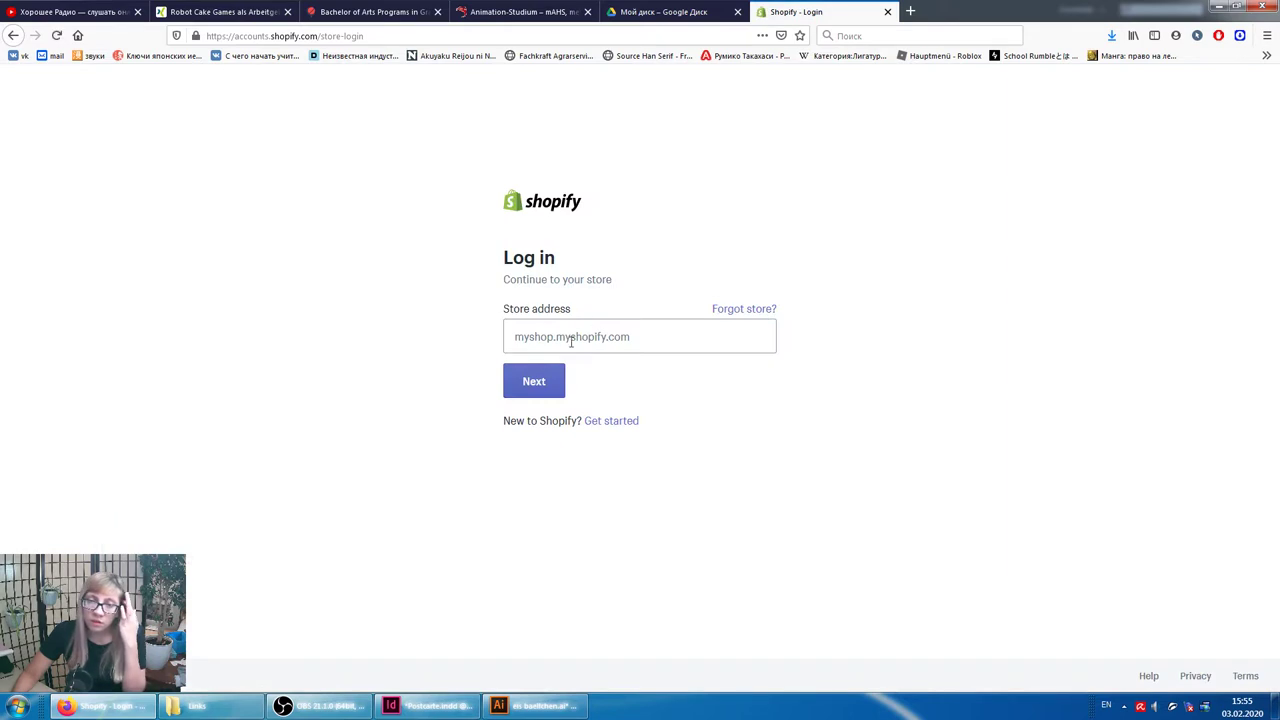
- Open the webmail inbox in a new tab and submit a store address on Shopify's login
click(559, 336)
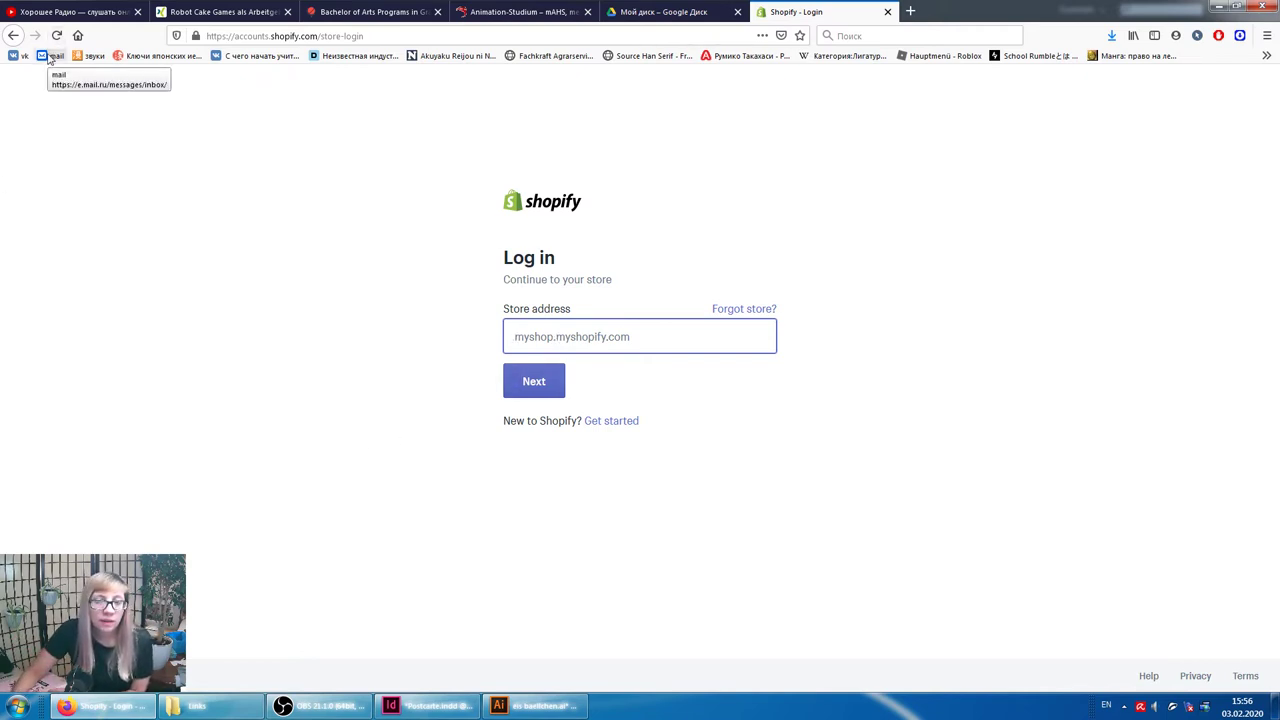
middle_click(48, 57)
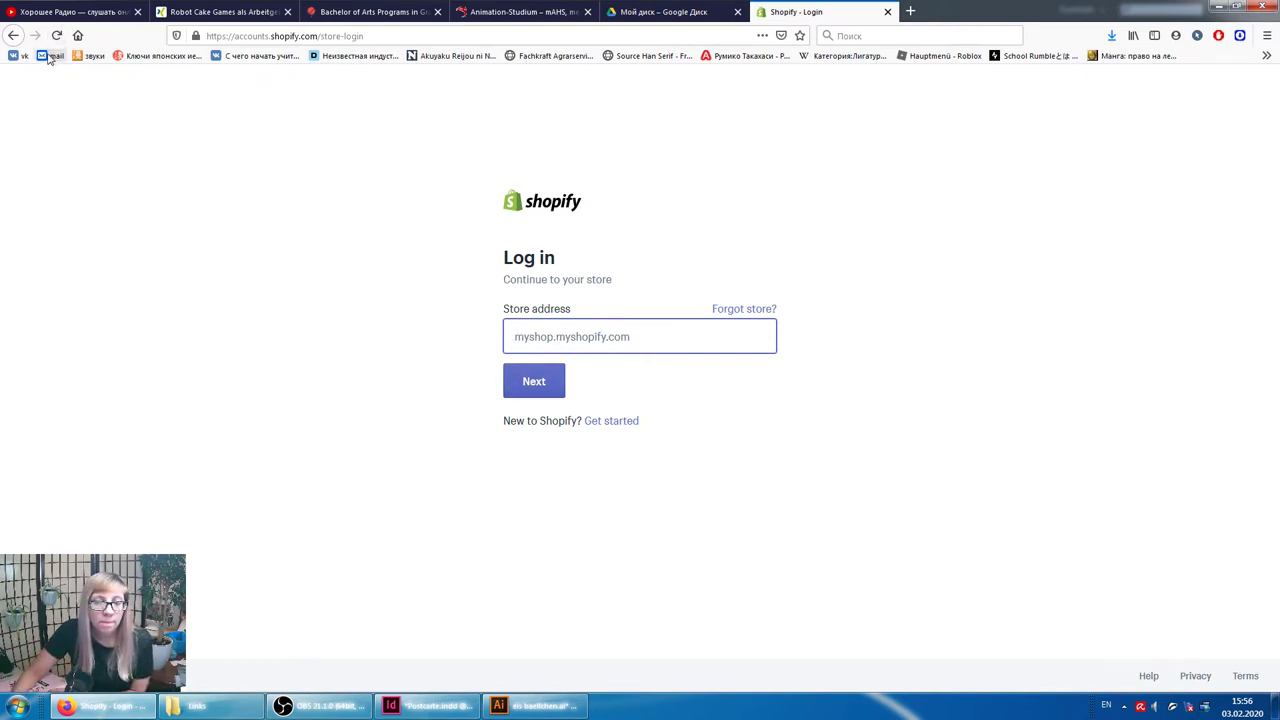
click(768, 9)
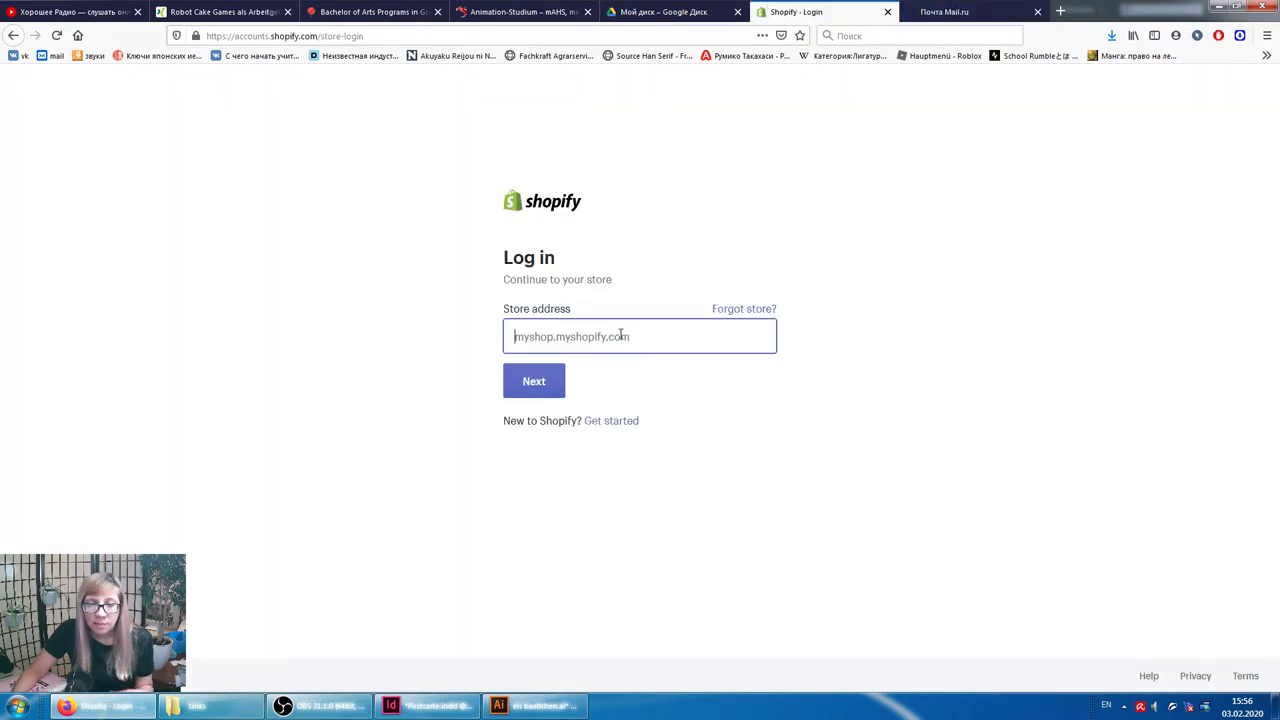
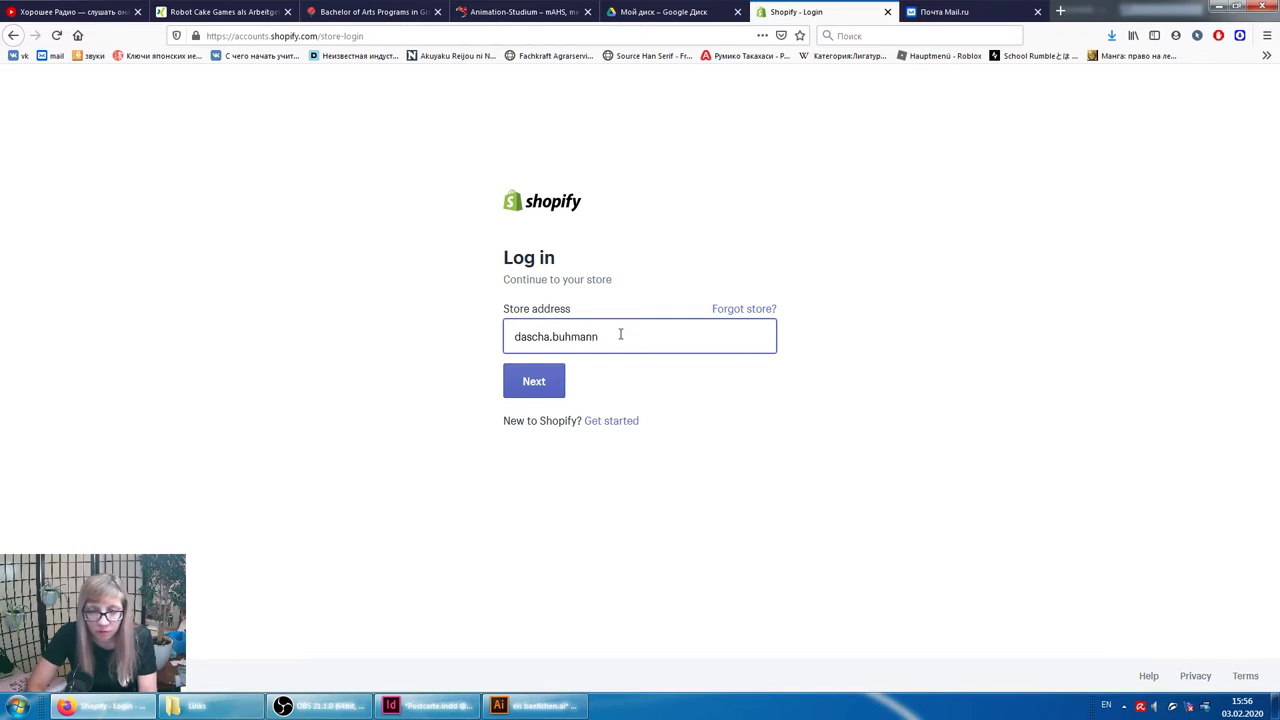
click(537, 385)
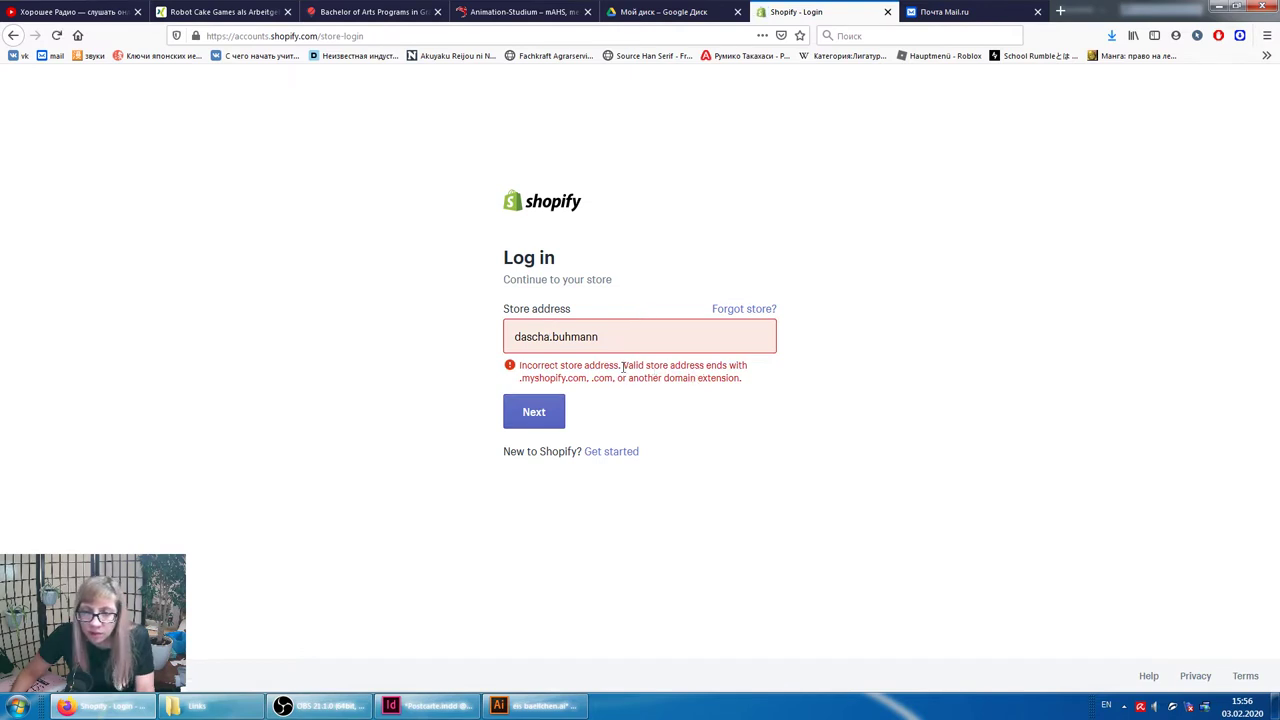
- Complete the store address with myshopify.com and resubmit it, then switch to webmail
click(632, 335)
text(.)
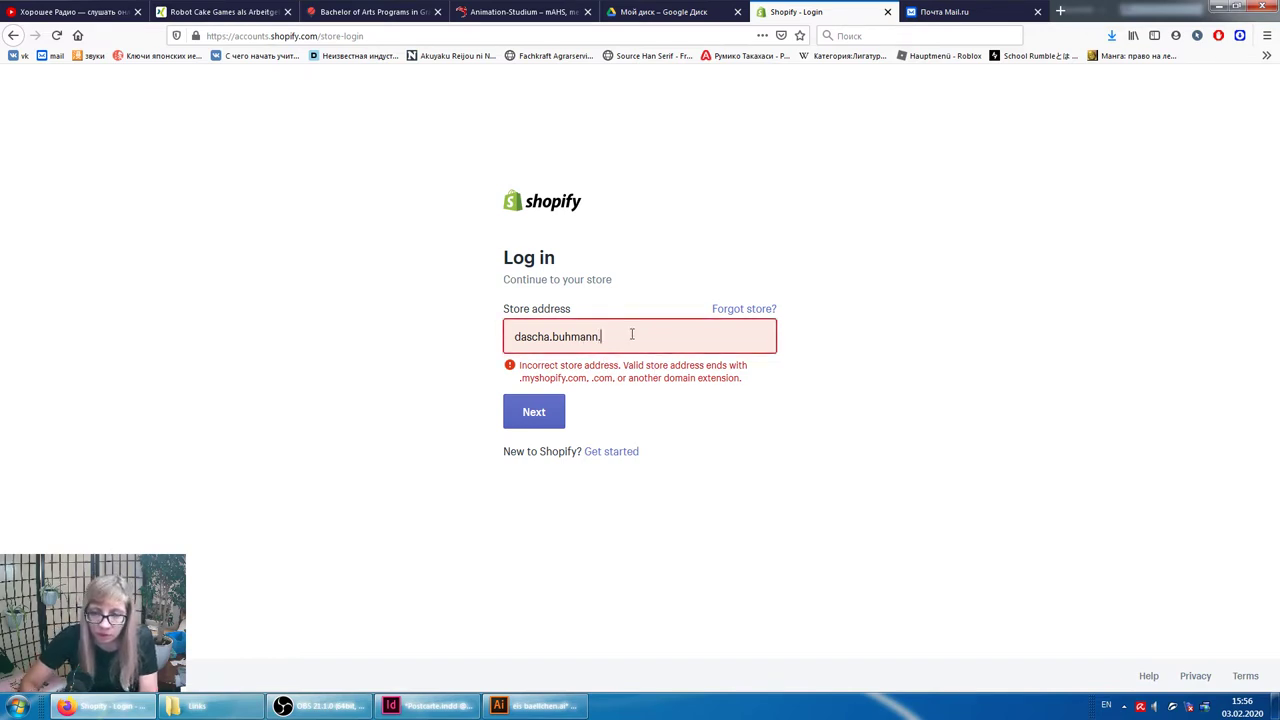
text(mys)
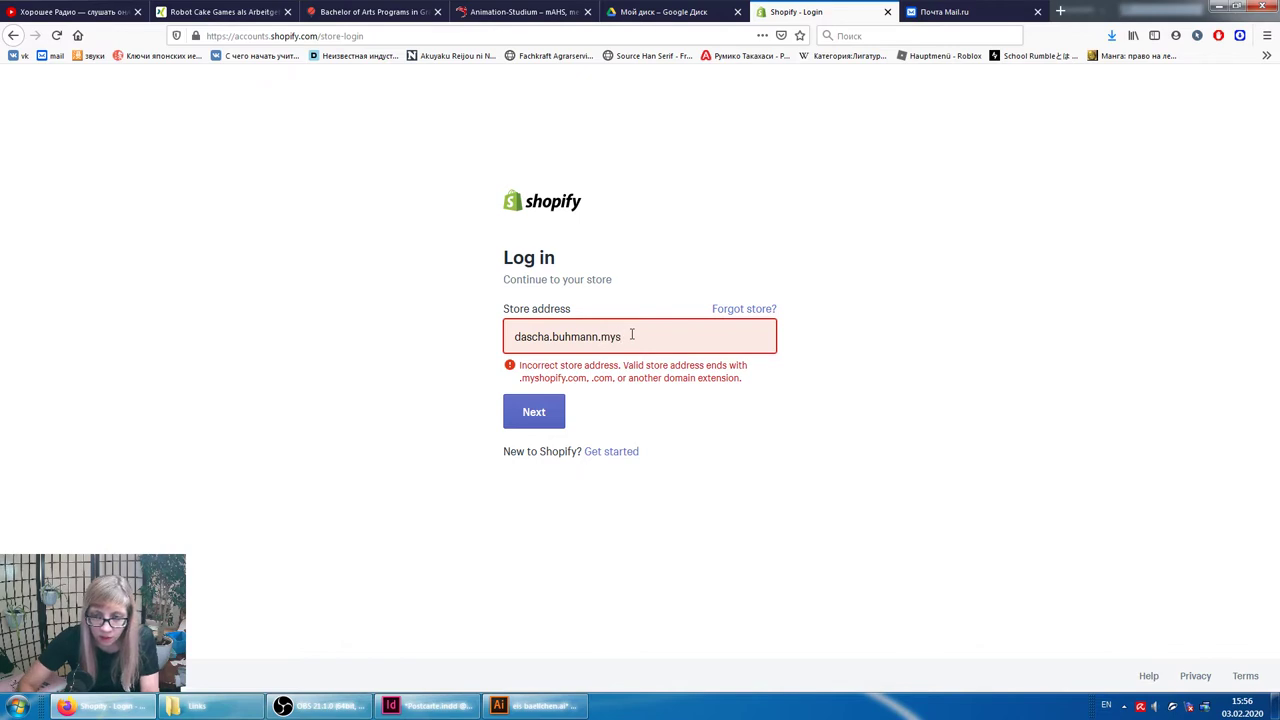
text(hopify.com)
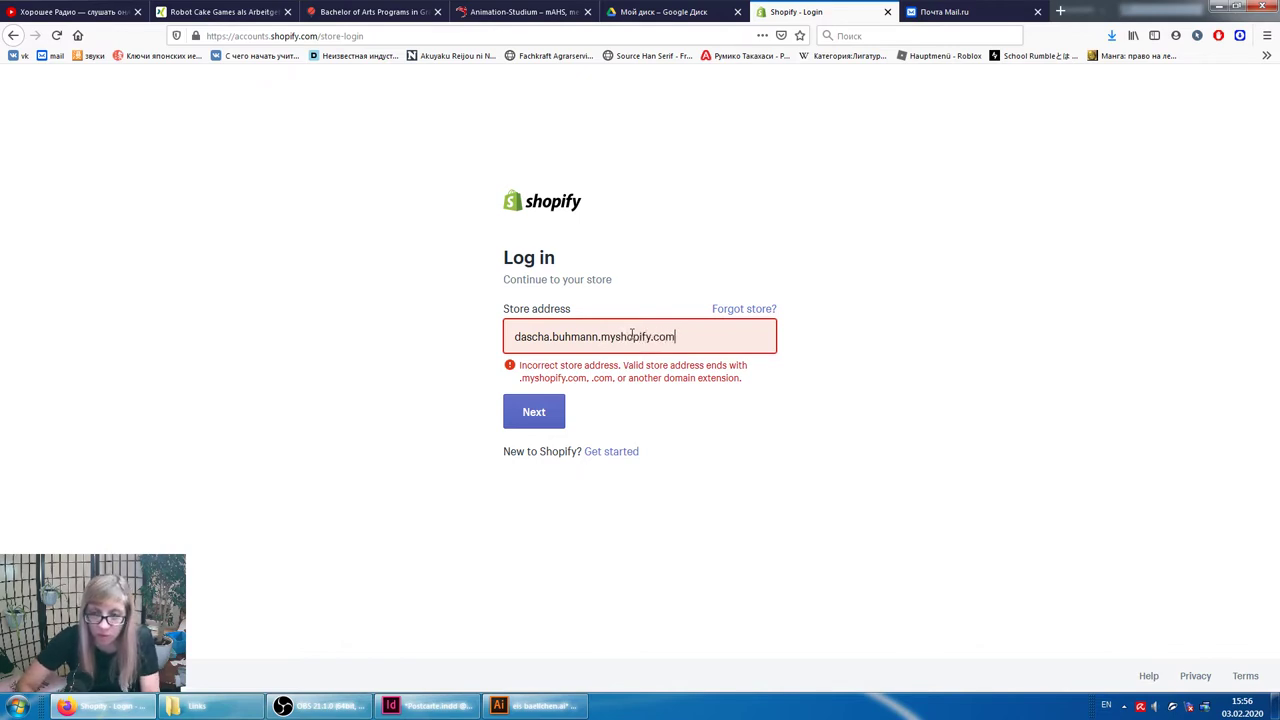
key(Return)
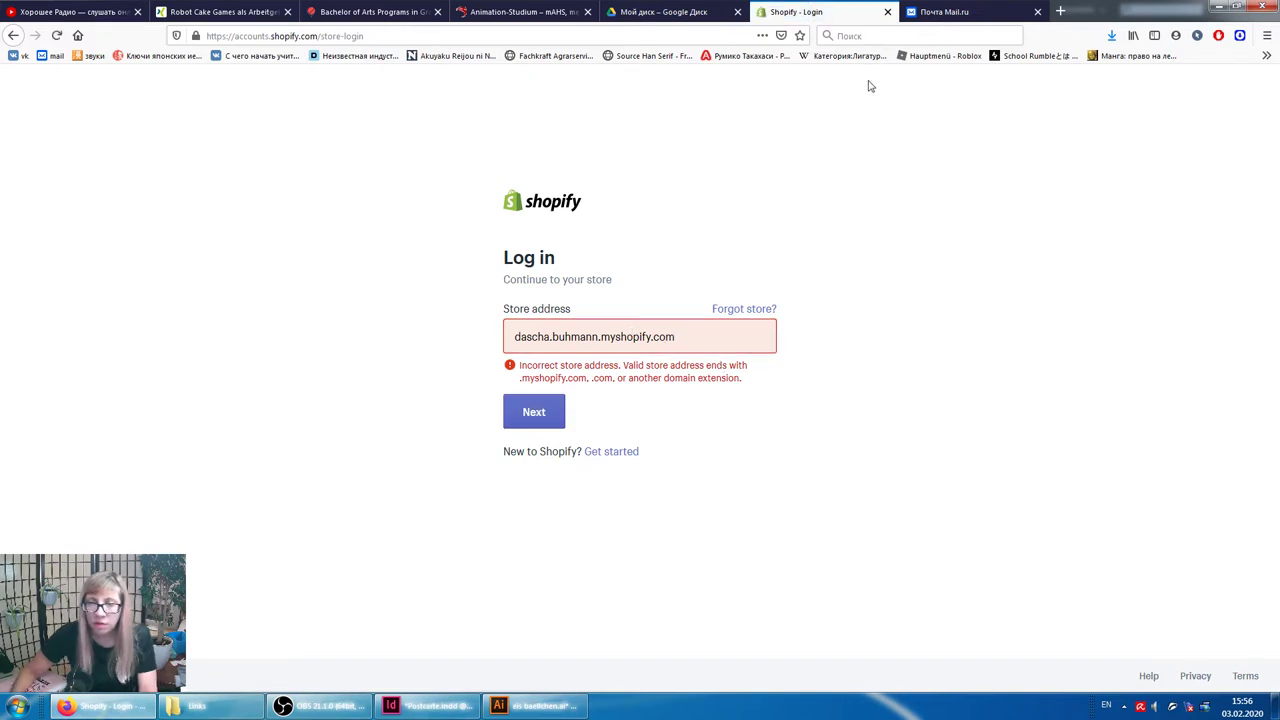
click(940, 11)
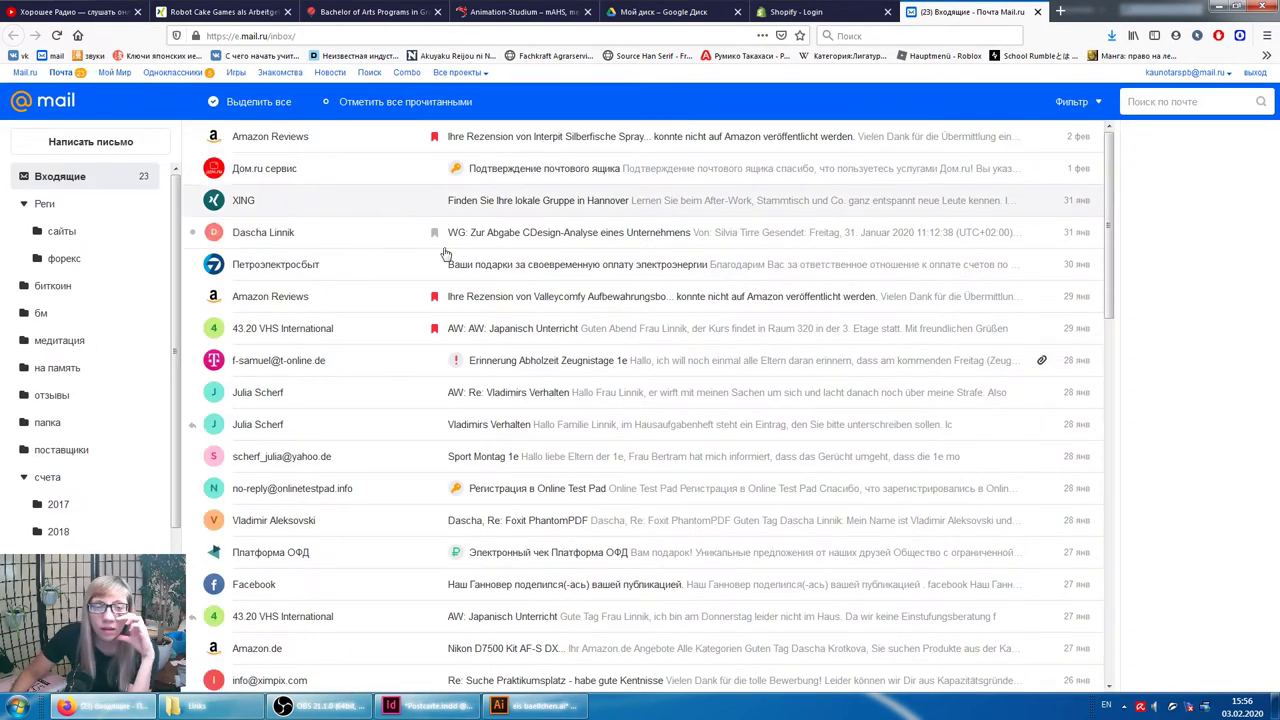
- Search the Mail.ru mailbox for 'wg'
scroll(450, 250, down, 3)
scroll(600, 225, up, 2)
scroll(677, 212, up, 1)
click(1195, 104)
text(wg)
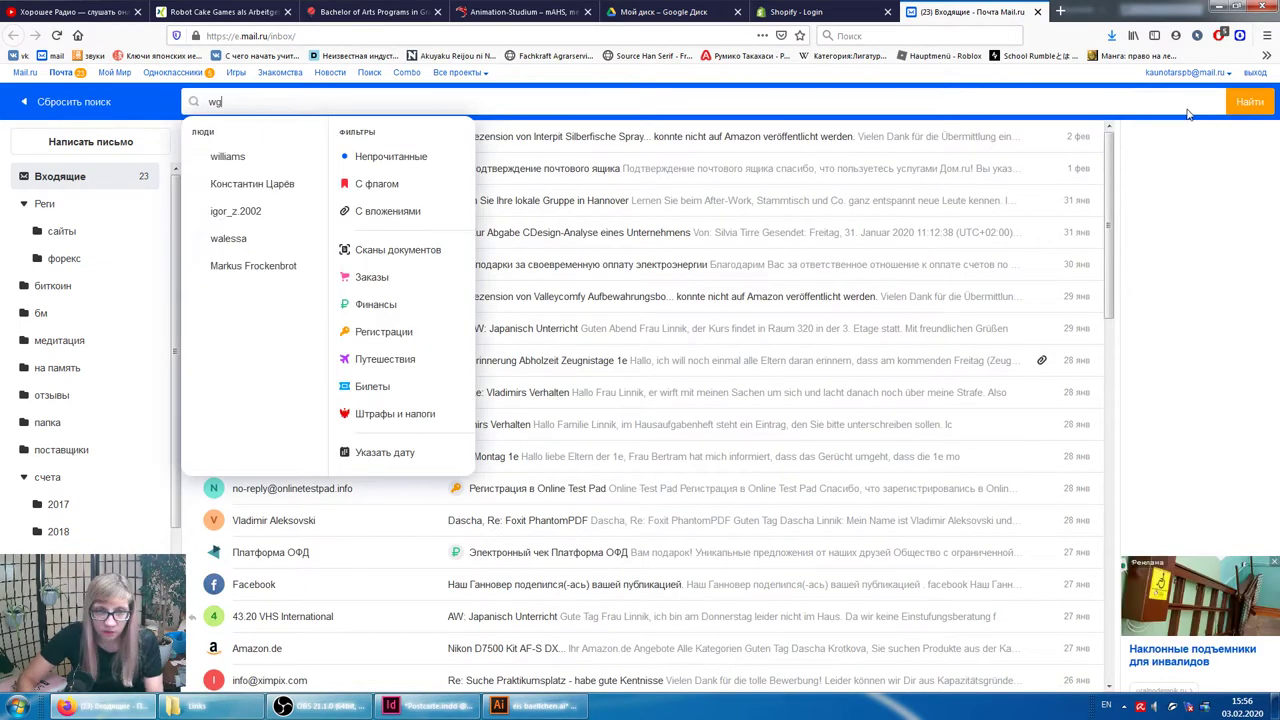
key(Return)
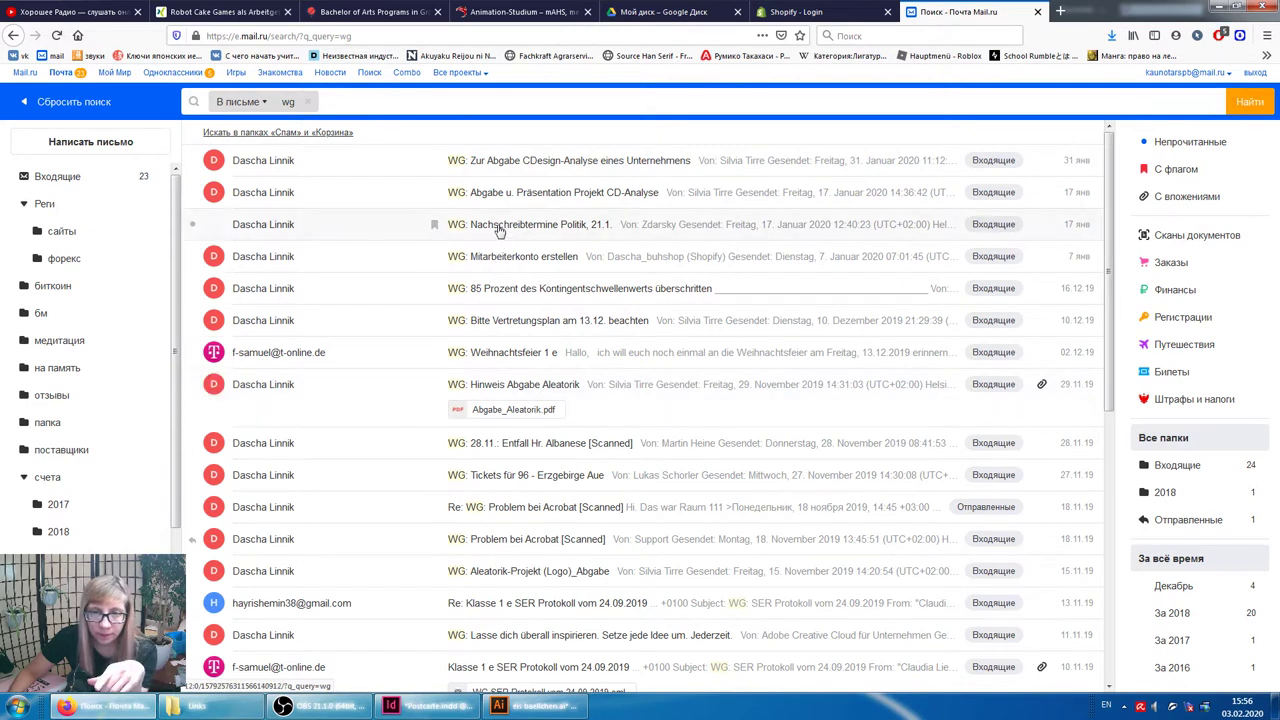
mouse_move(500, 160)
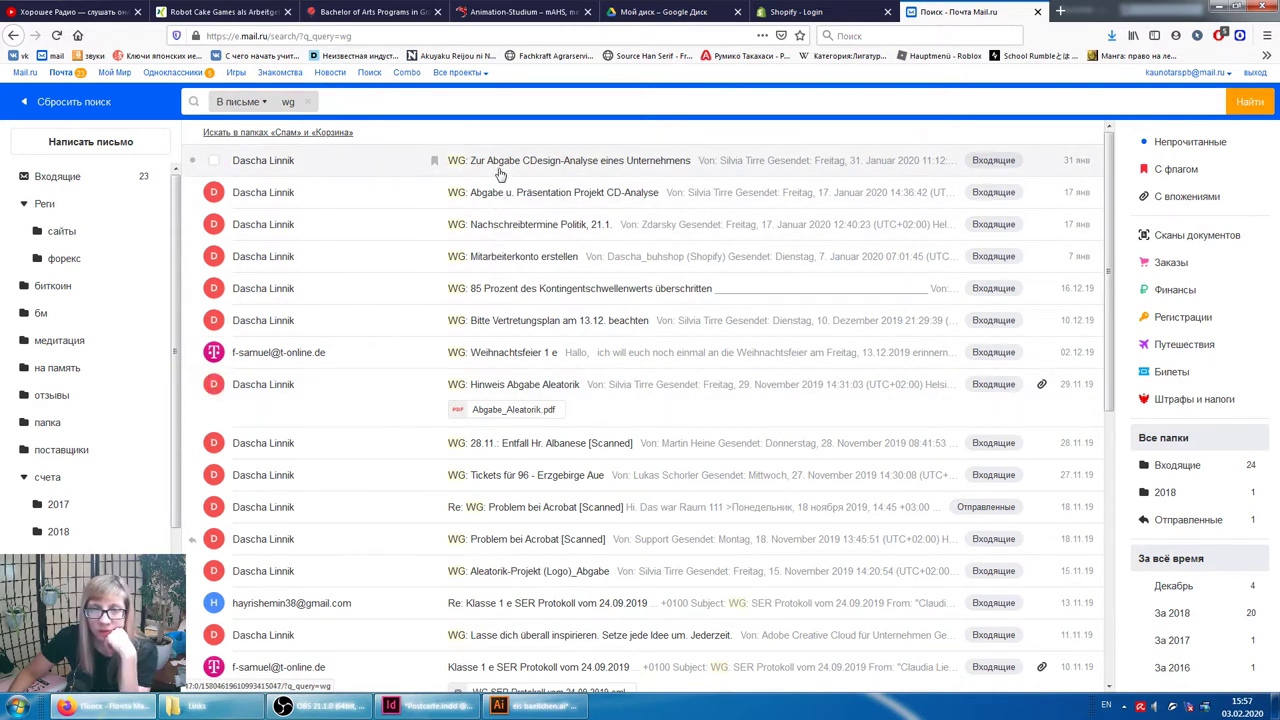
- Open the Mitarbeiterkonto erstellen email and copy the store name from its heading
click(504, 264)
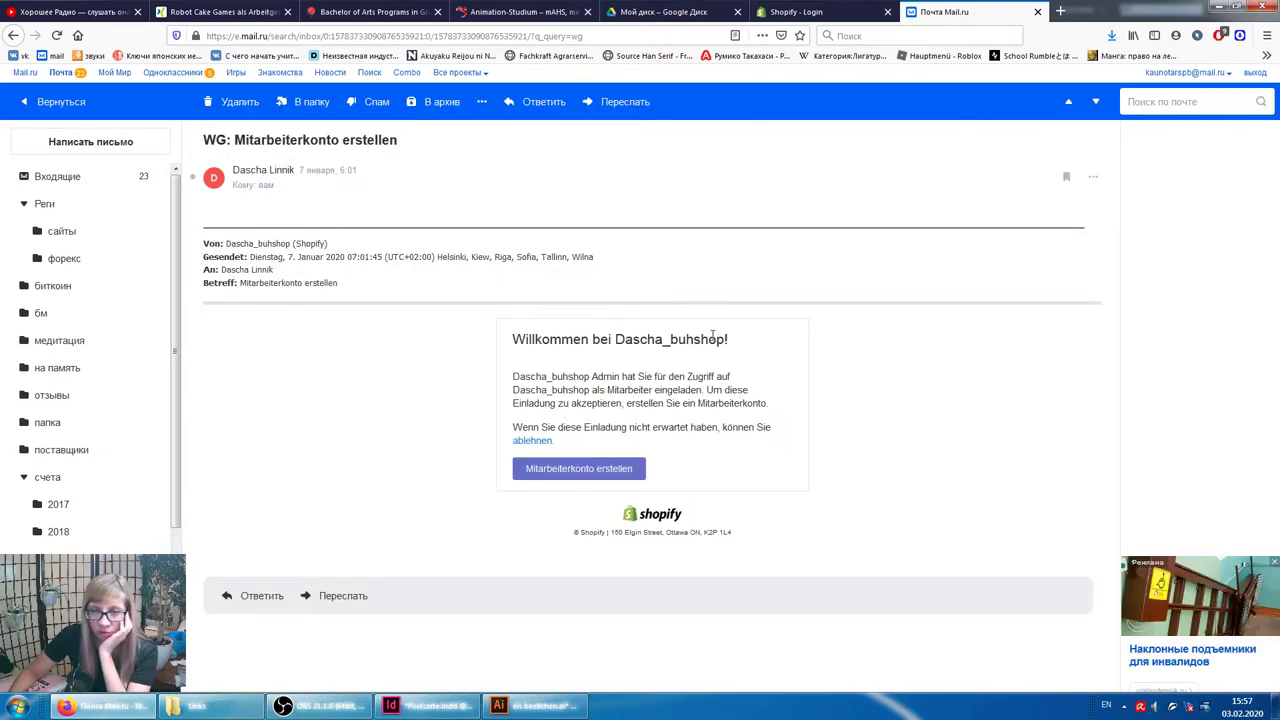
drag(727, 339, 615, 339)
key(ctrl+c)
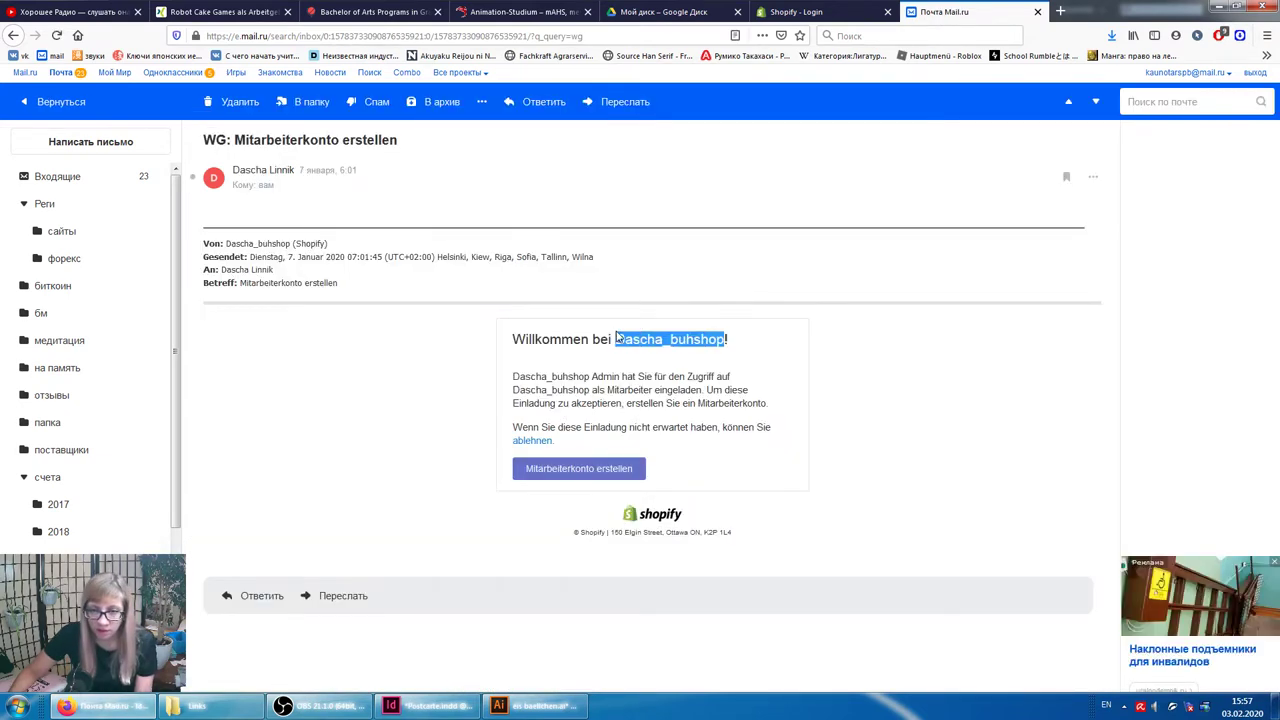
click(810, 11)
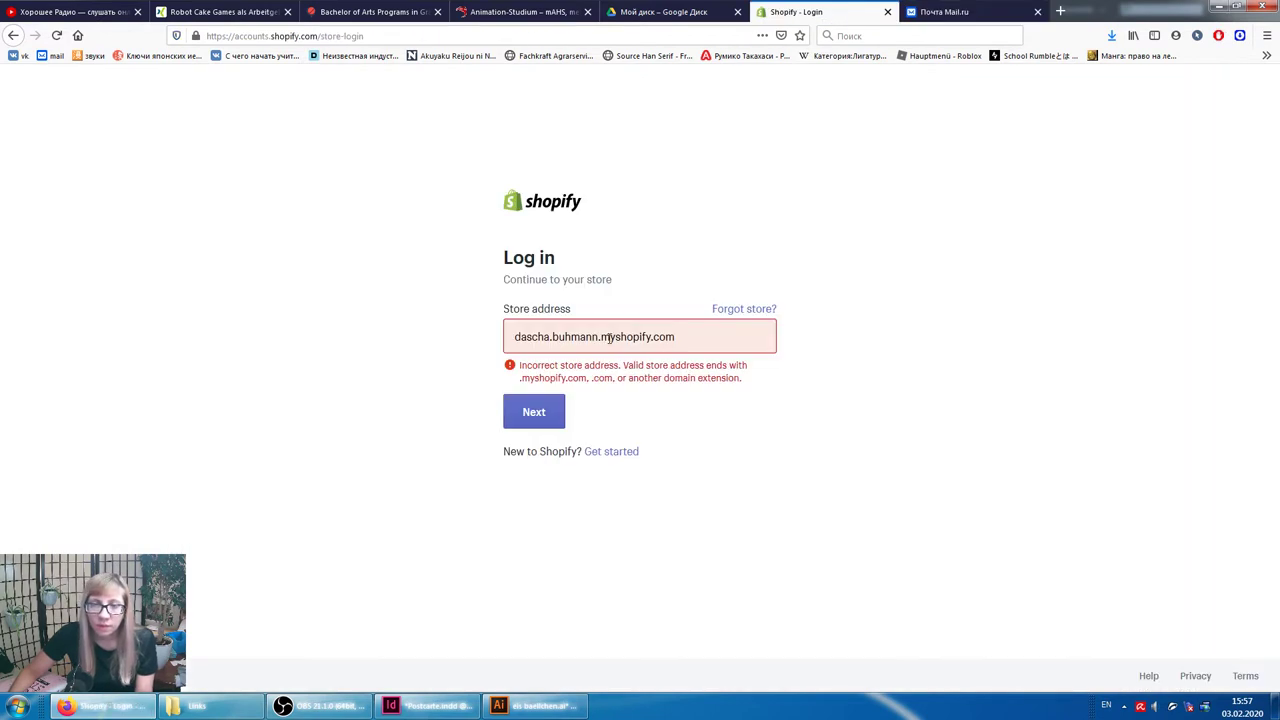
- Paste the copied store name into Store address and submit it
drag(604, 336, 490, 340)
key(ctrl+v)
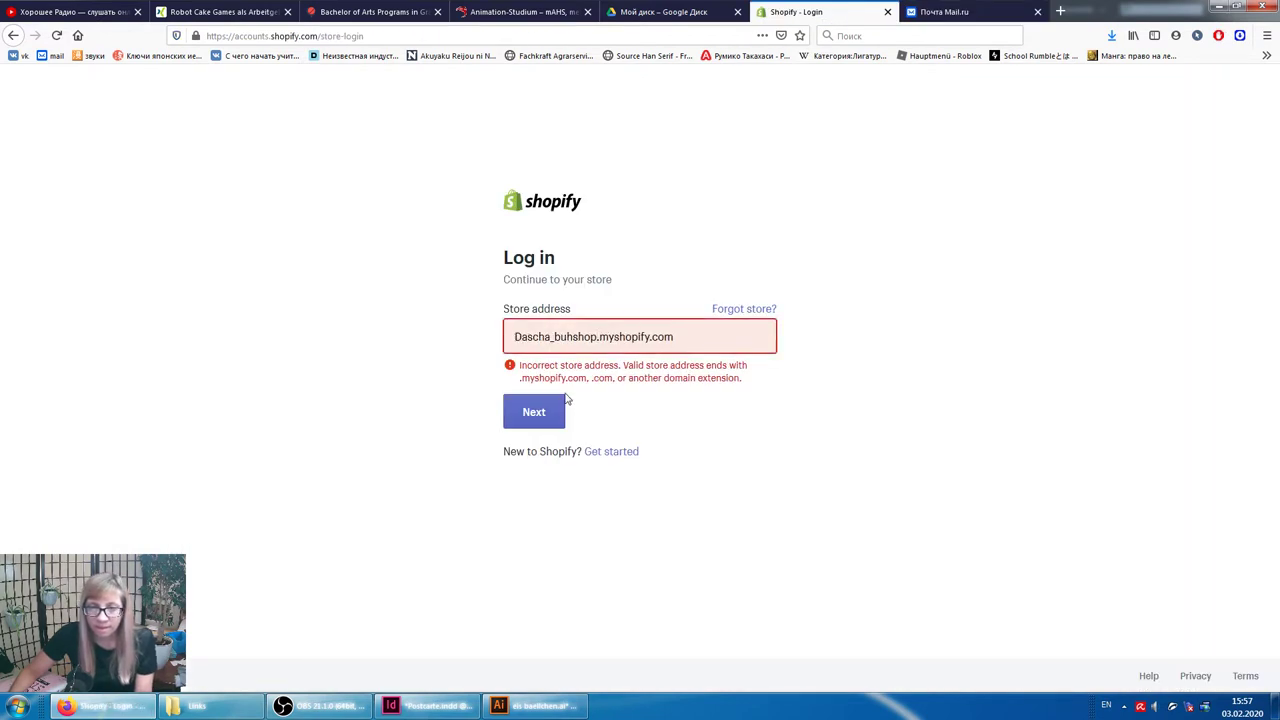
click(551, 407)
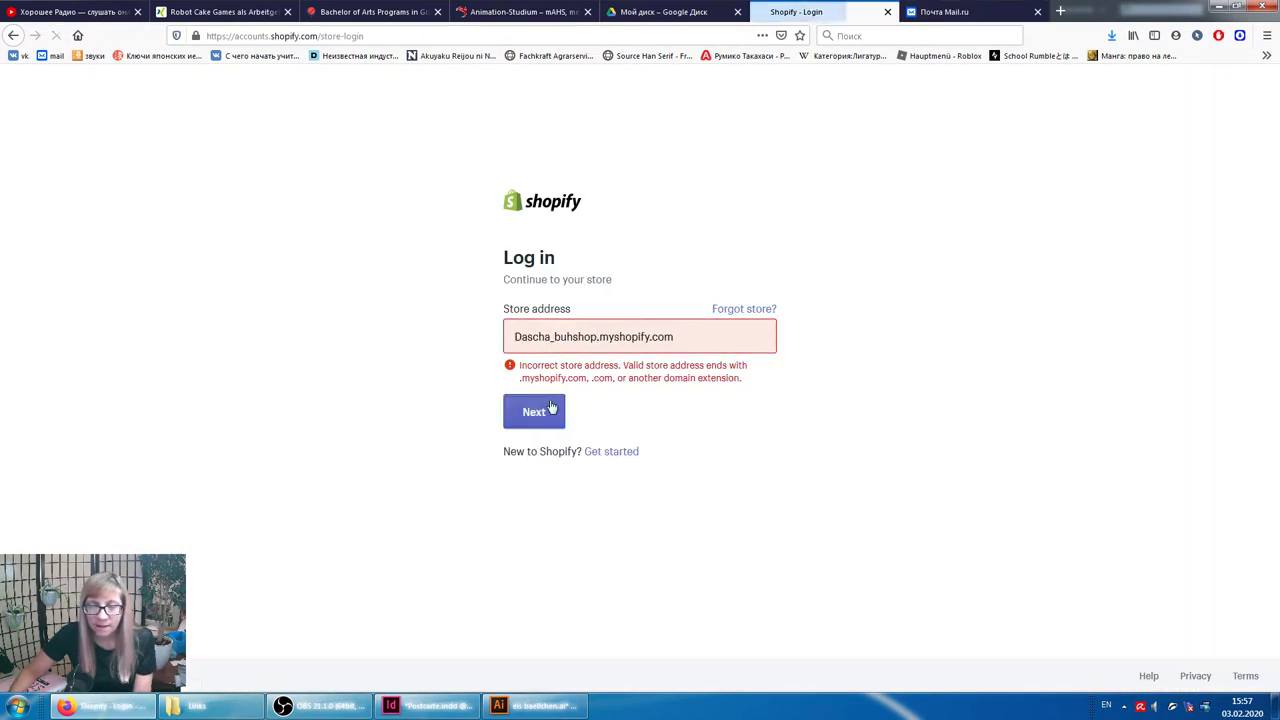
click(903, 12)
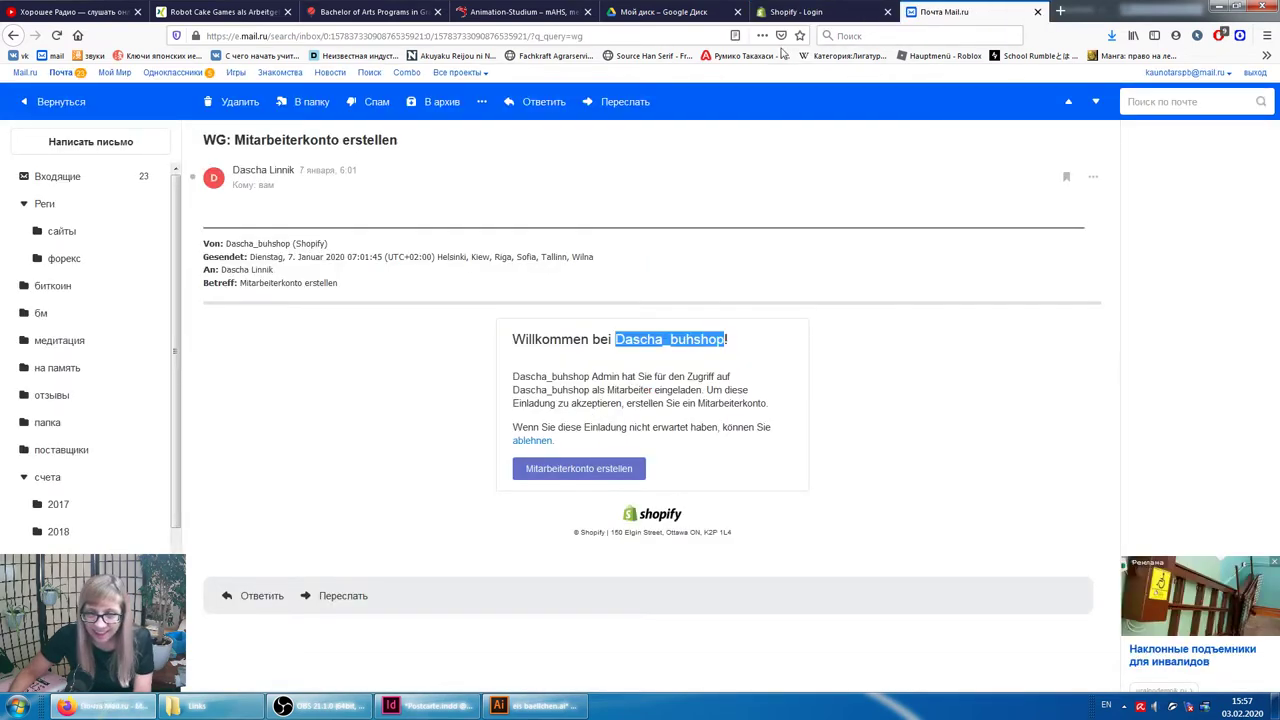
click(826, 12)
- Resubmit the store address ending in .com instead, then accept the invitation from the email
click(627, 347)
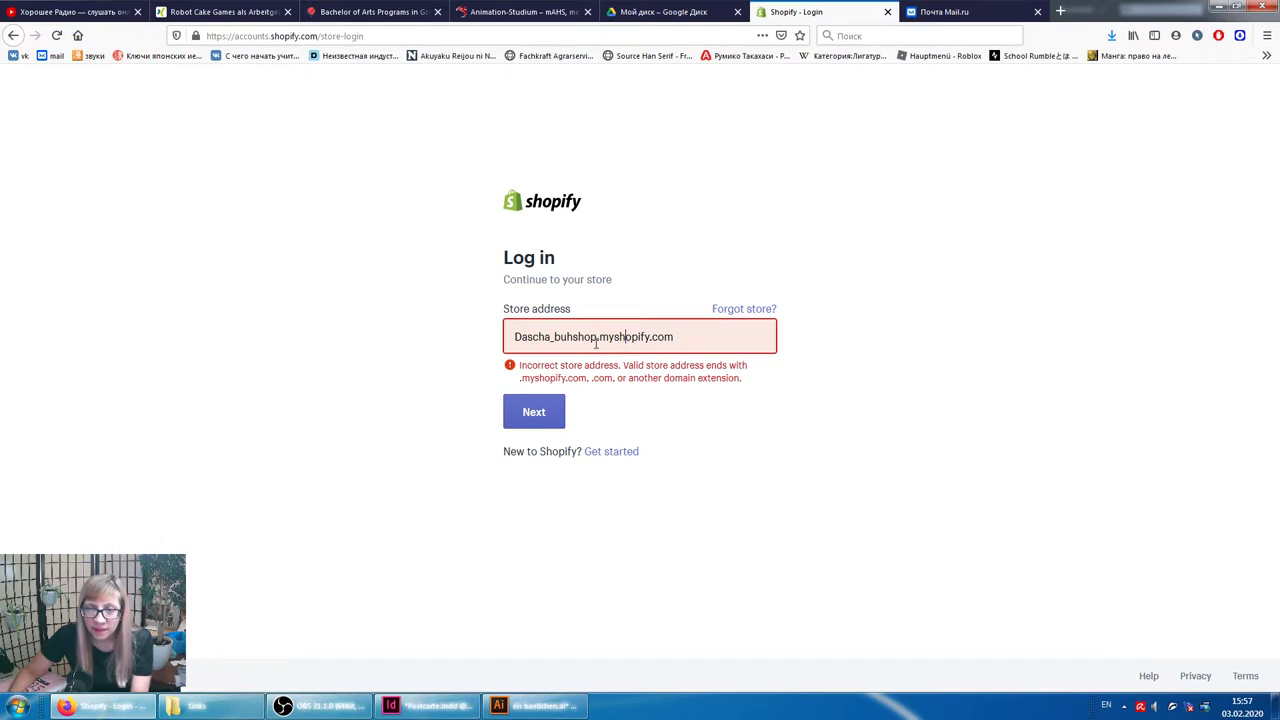
drag(597, 338, 711, 336)
key(BackSpace)
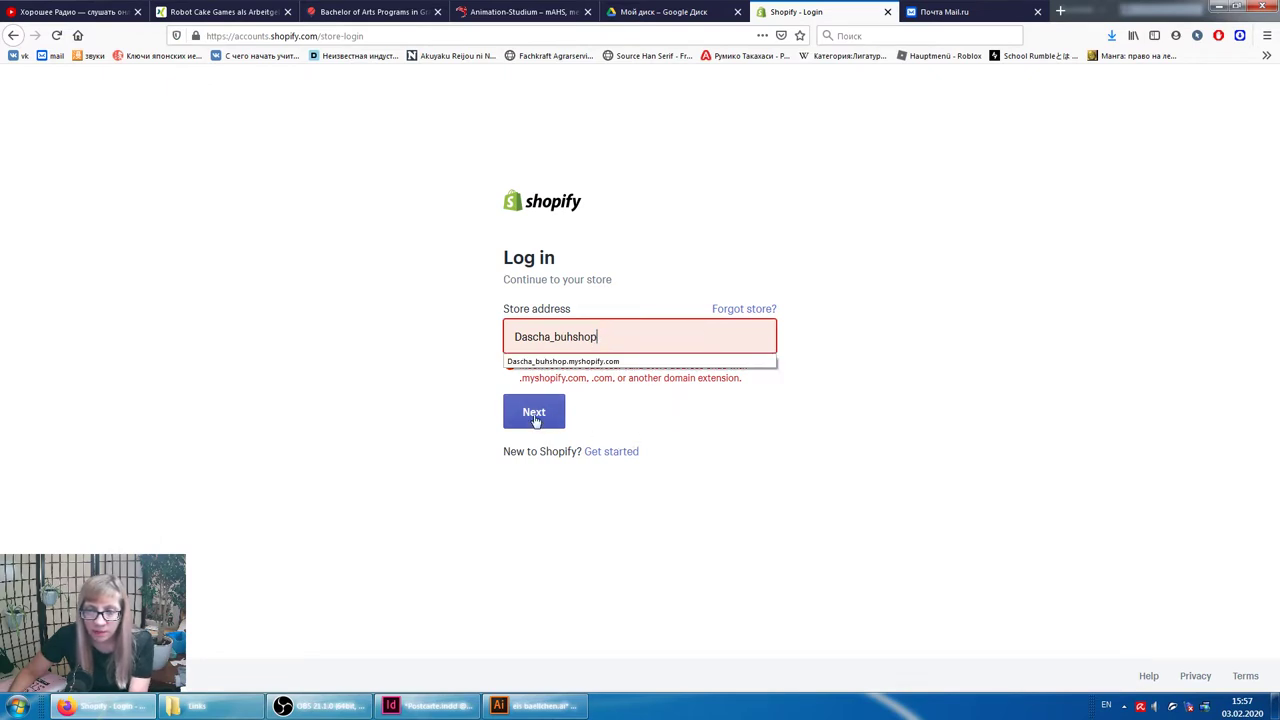
click(534, 417)
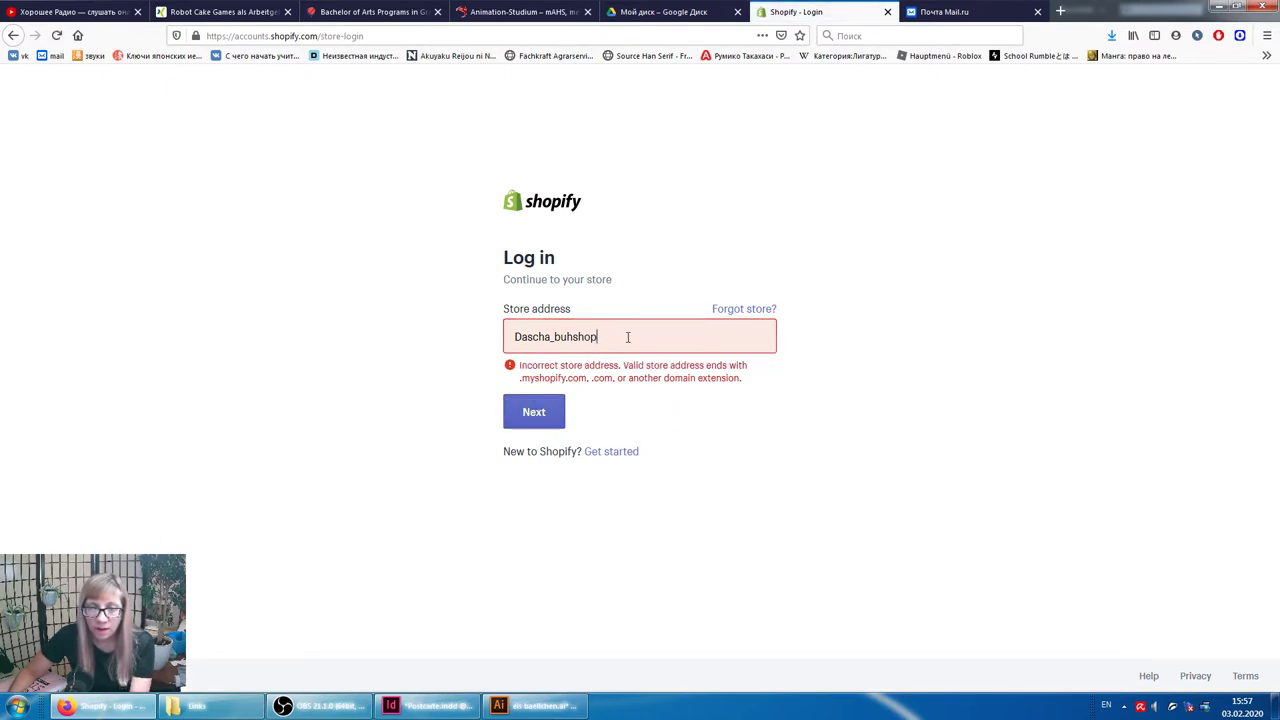
text(.com)
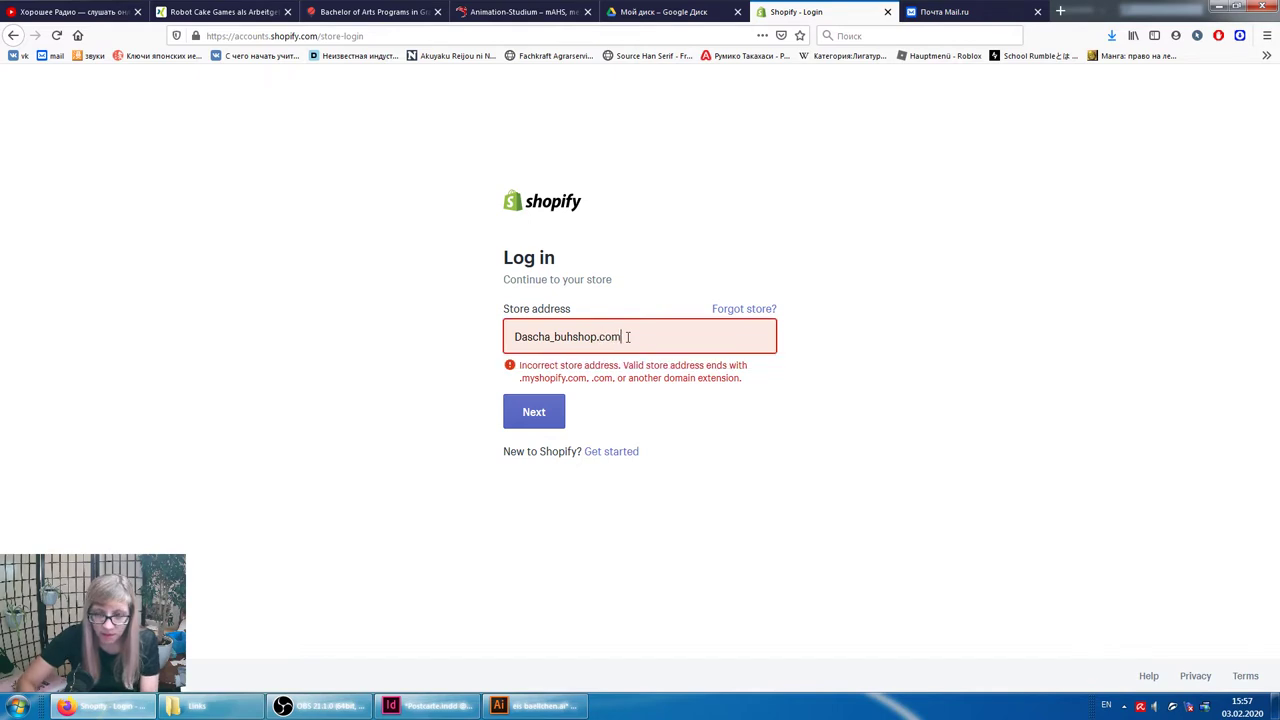
key(Return)
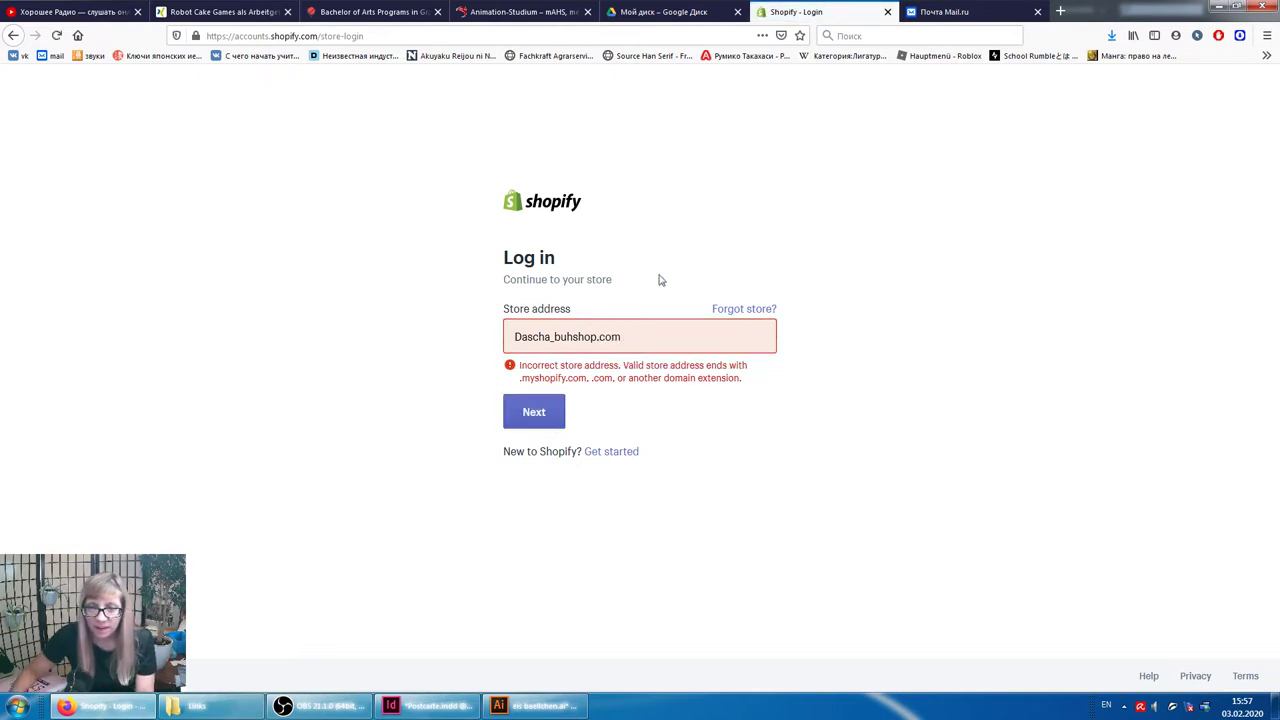
click(945, 12)
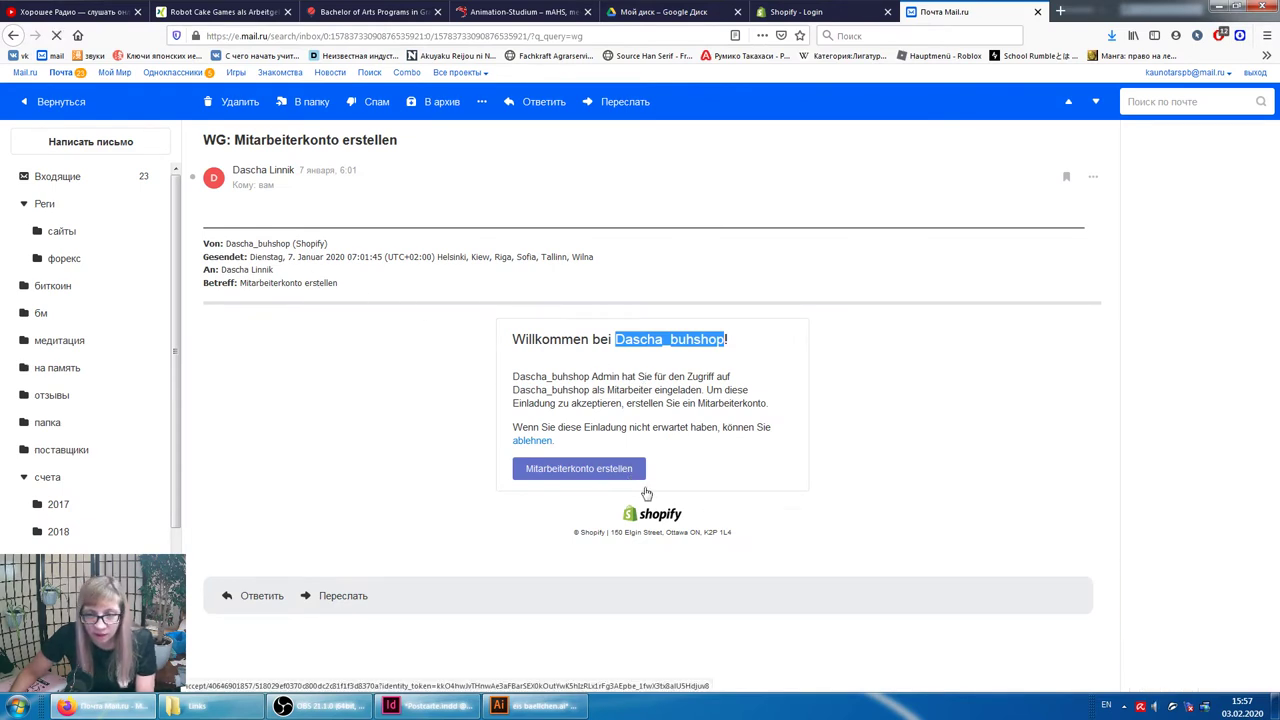
click(578, 470)
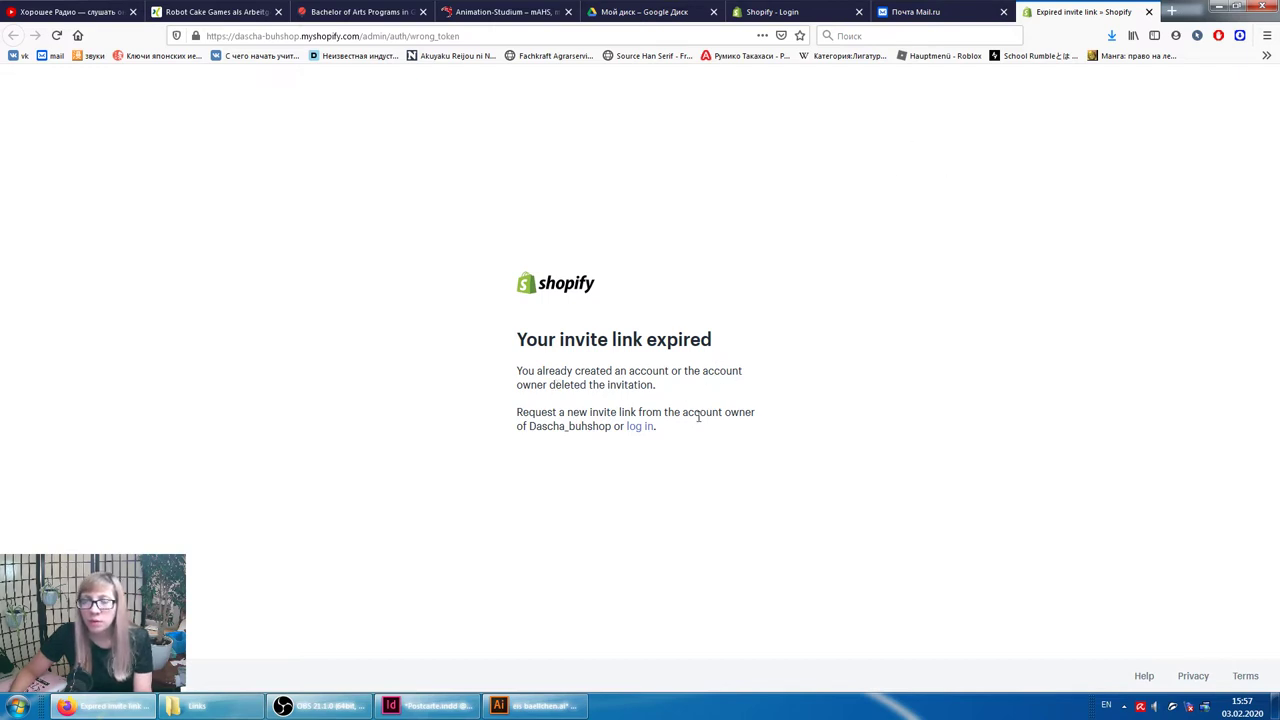
- Follow the log in link on the expired-invite page to the store's email login
click(637, 427)
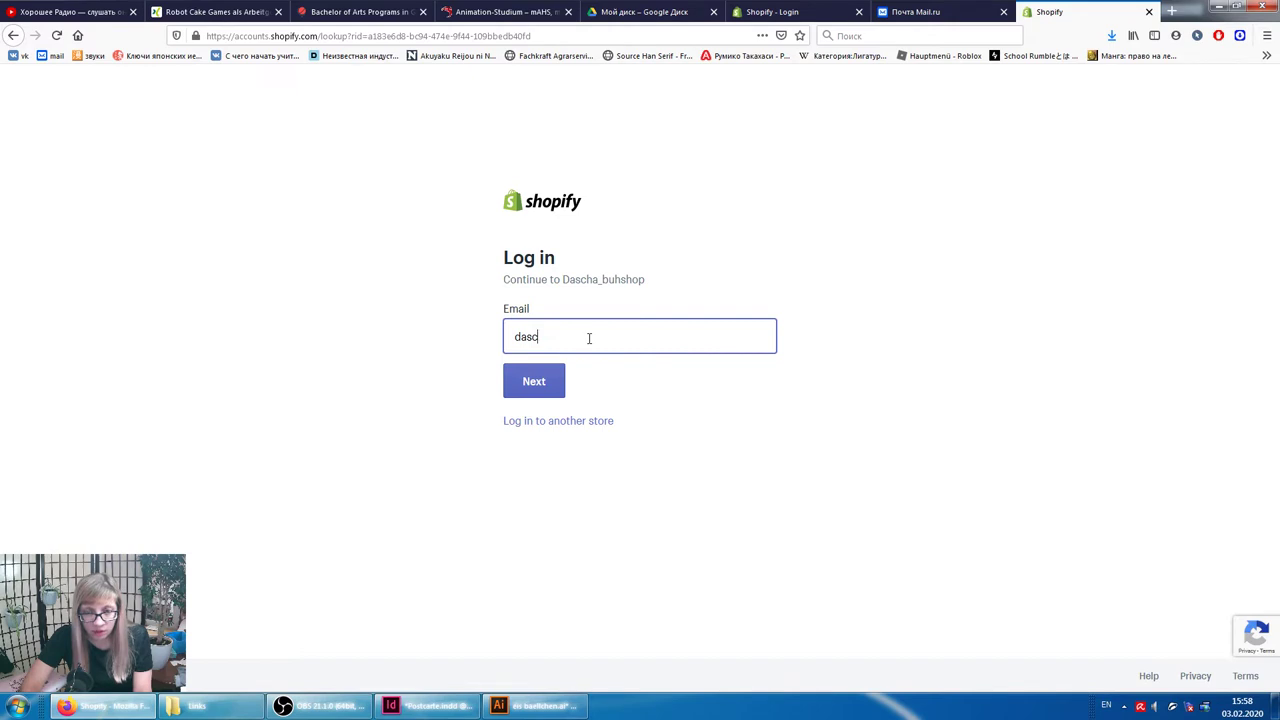
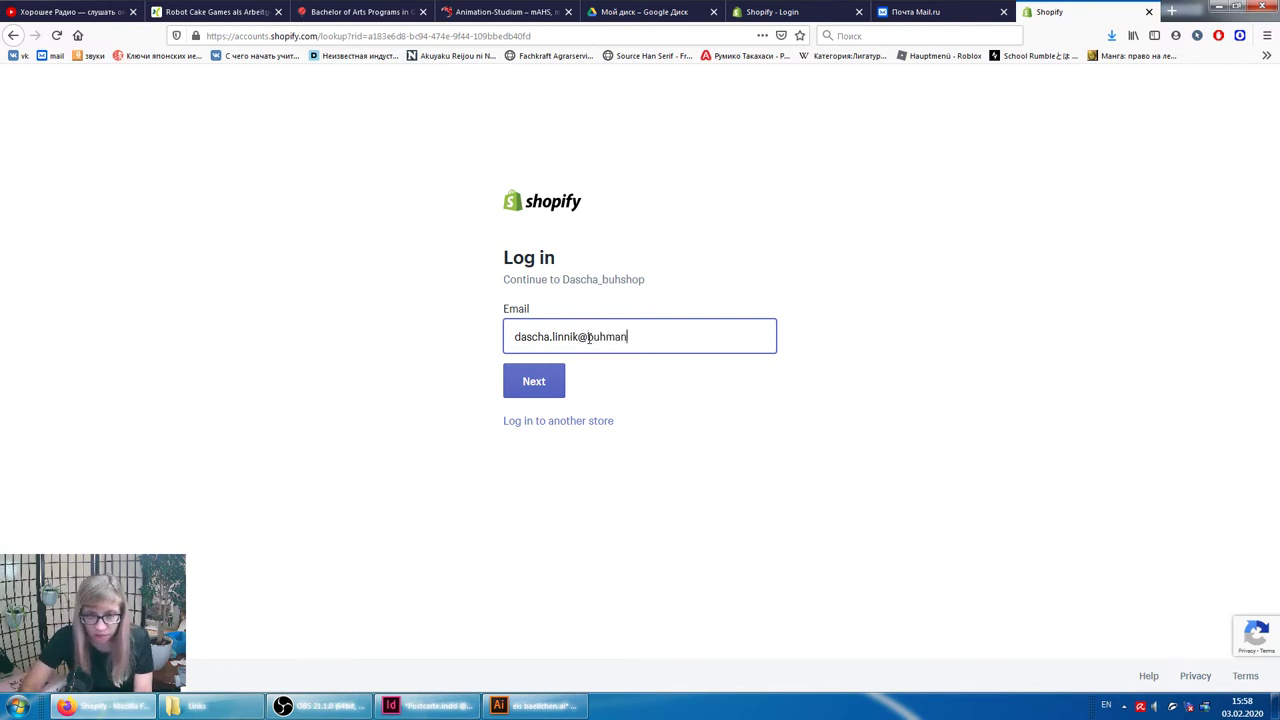
- Log in to the Shopify admin with the account e-mail and password, declining to save the login
click(561, 370)
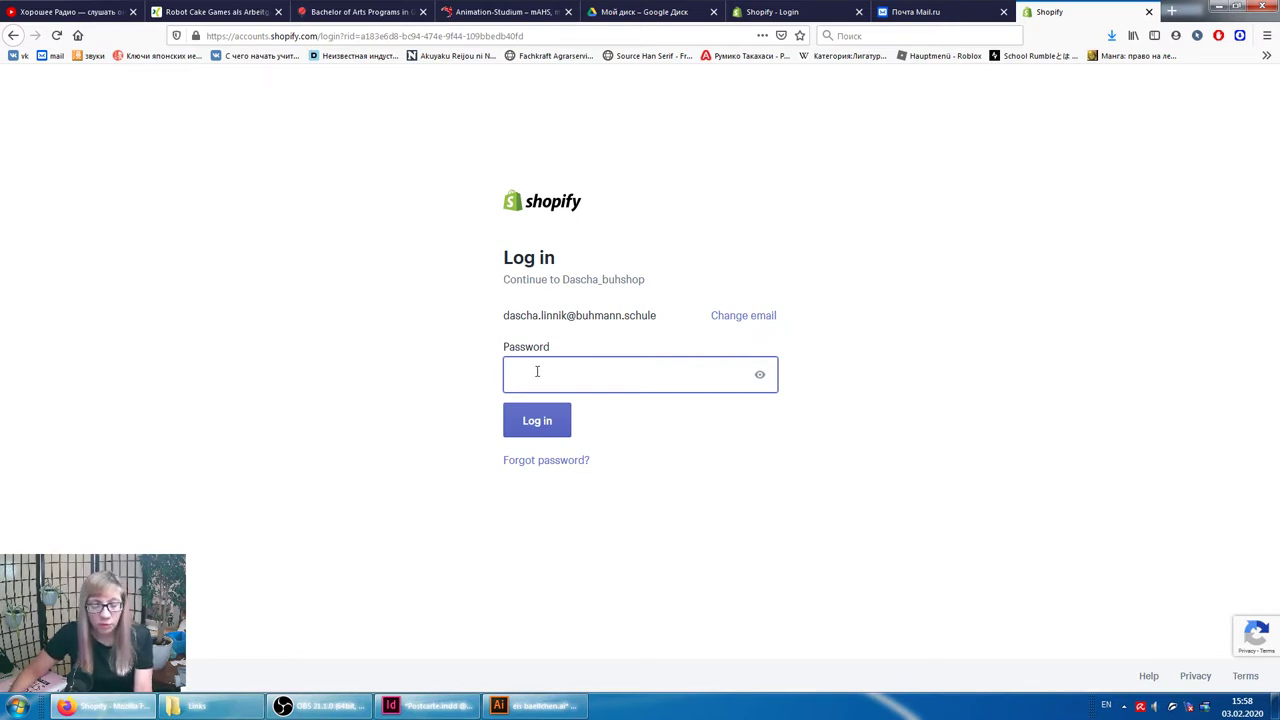
text(•••••)
click(537, 422)
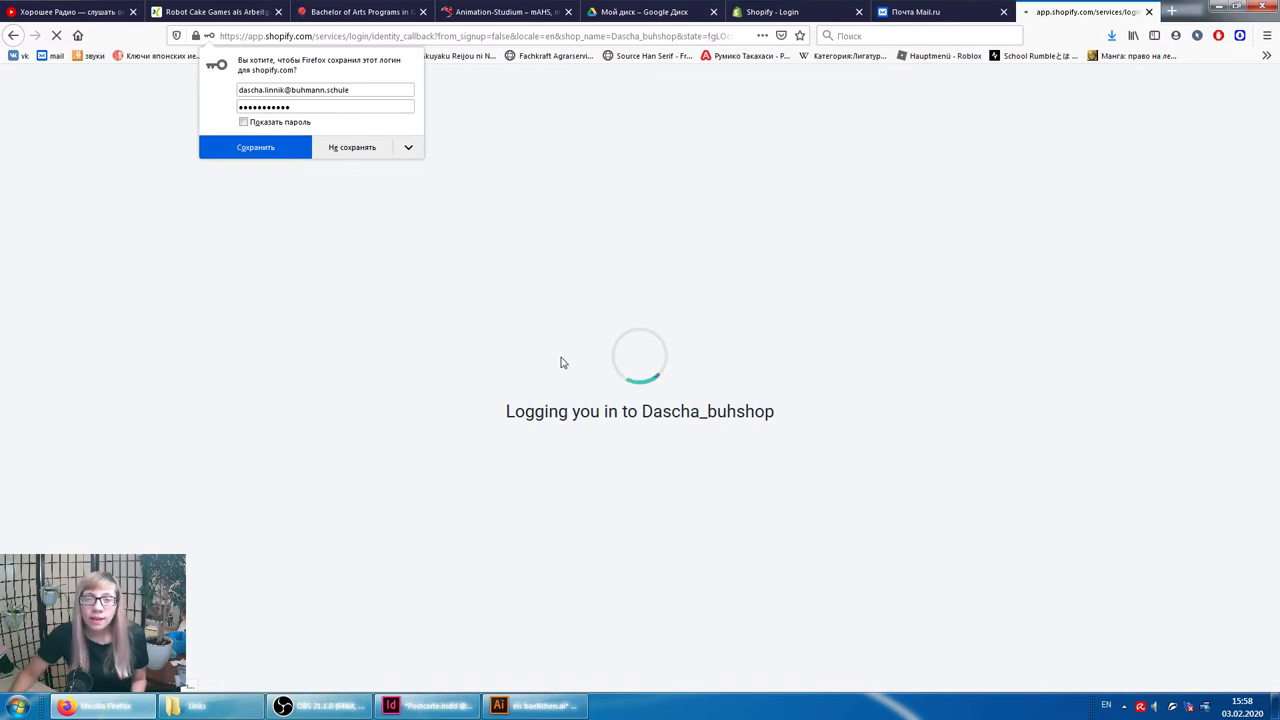
click(330, 148)
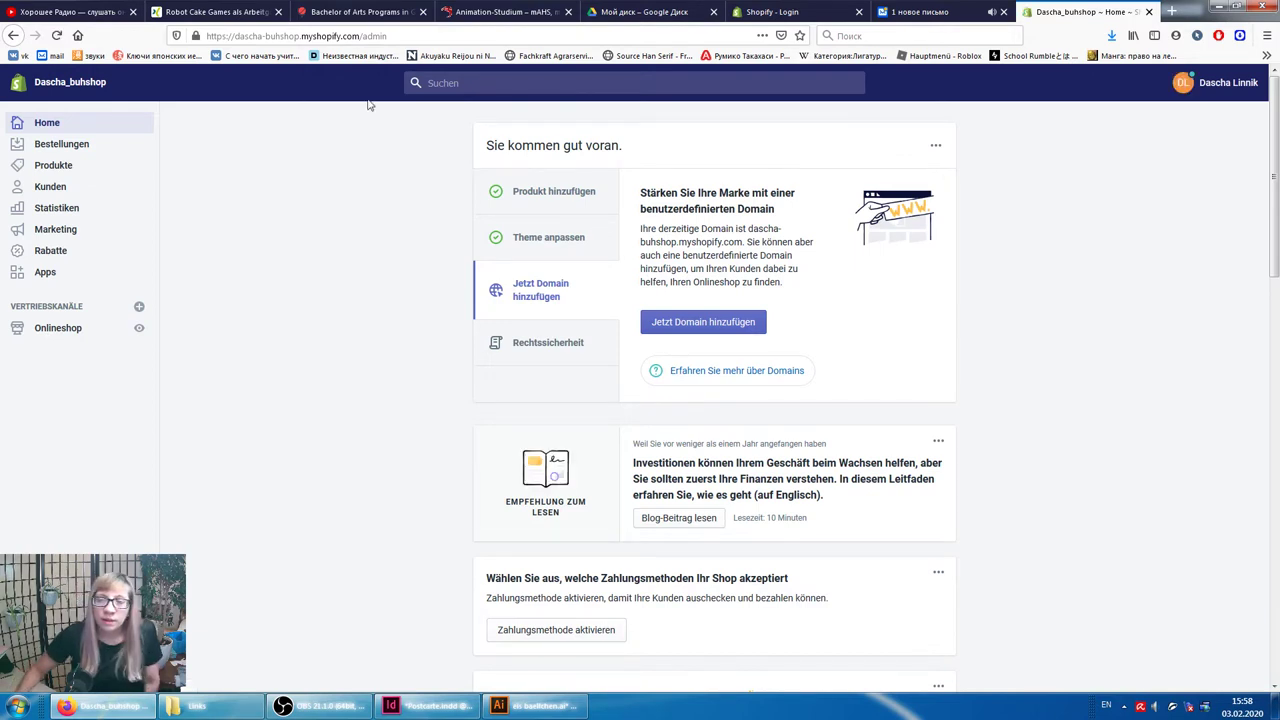
- Preview the Ignis shop's online storefront in a new tab
click(494, 291)
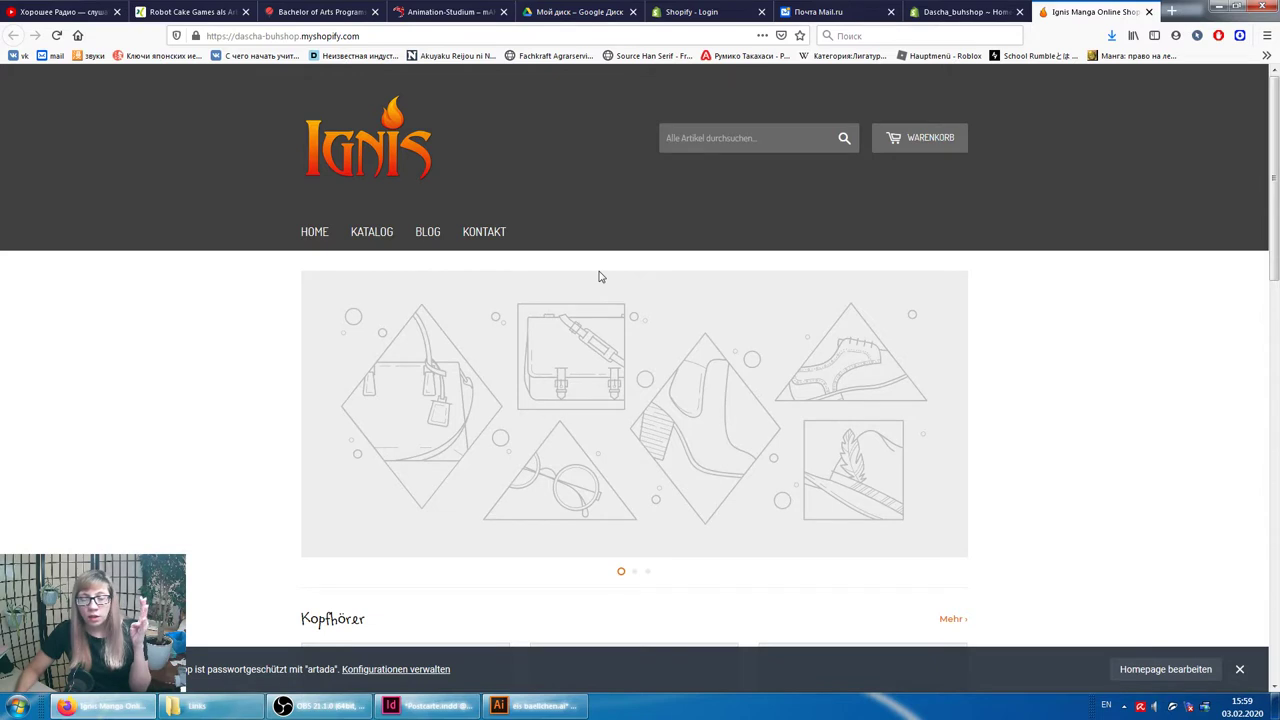
mouse_move(616, 322)
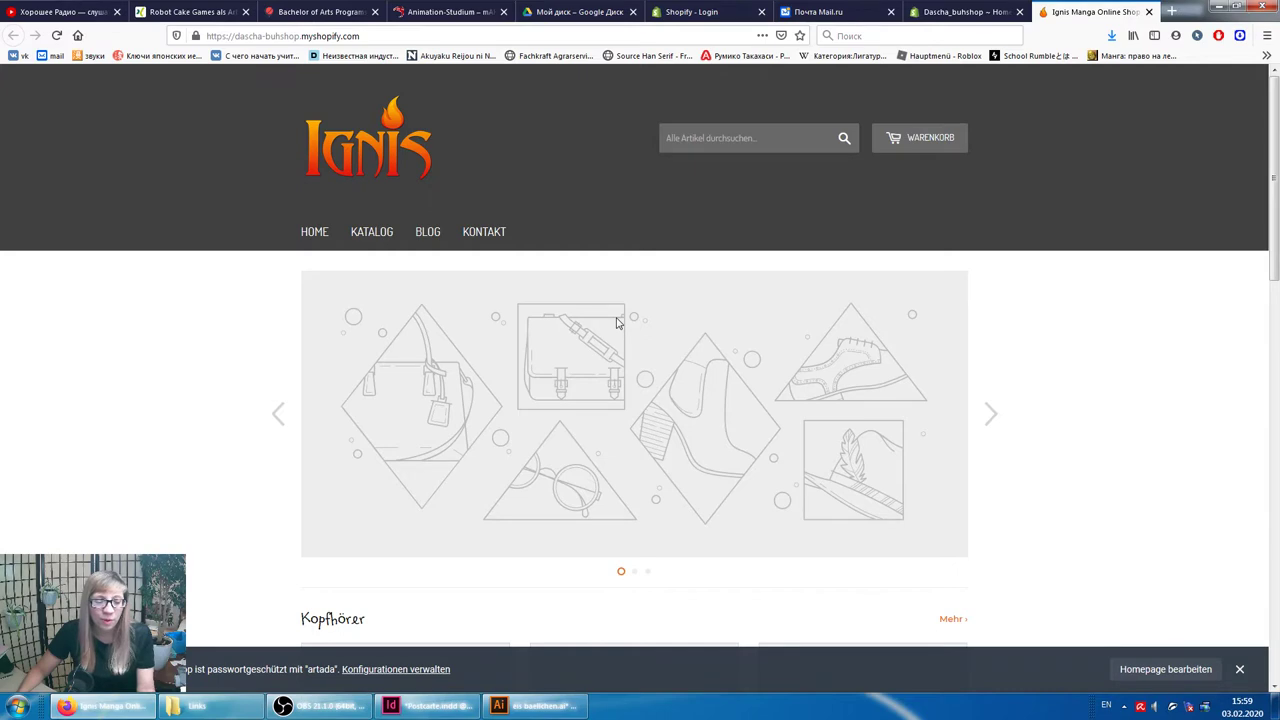
- Scroll the storefront down to the Ignis Manga Magazine Ausgabe 1/2020 listing, then open a blank tab
scroll(578, 348, down, 1)
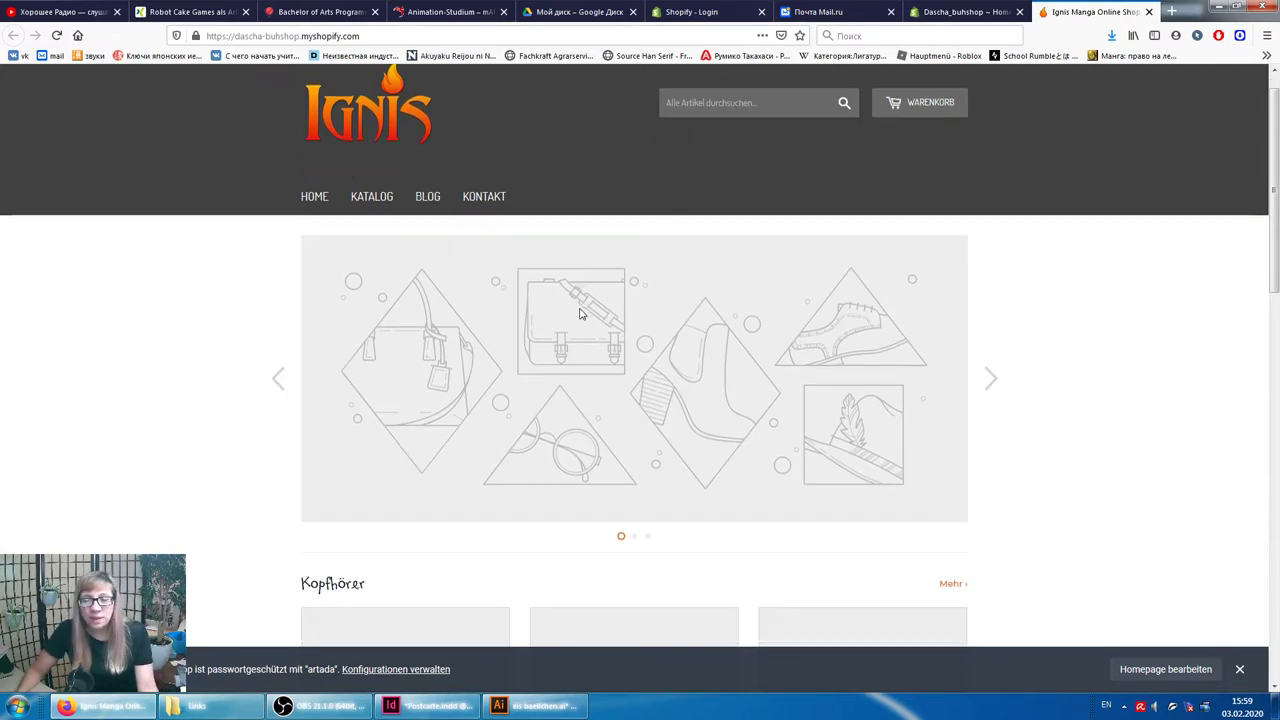
scroll(580, 309, down, 2)
scroll(588, 314, down, 4)
scroll(577, 309, down, 2)
scroll(540, 320, down, 1)
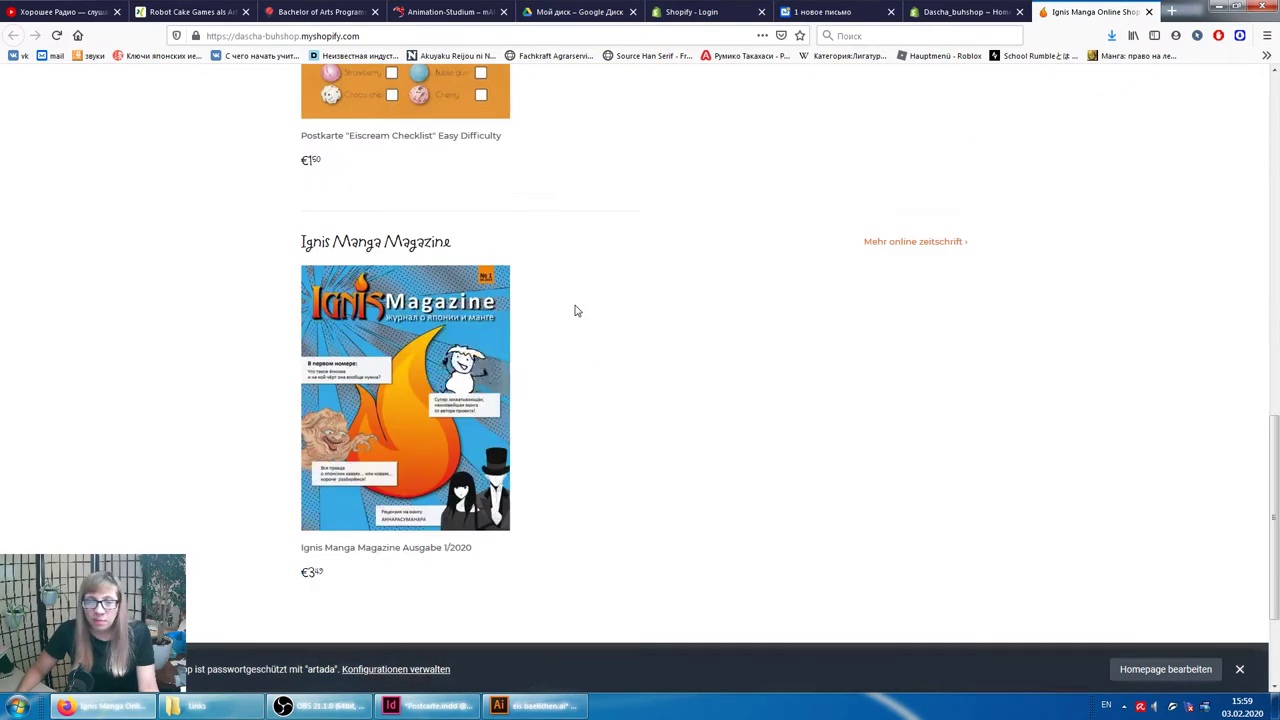
scroll(517, 331, up, 1)
scroll(517, 331, down, 2)
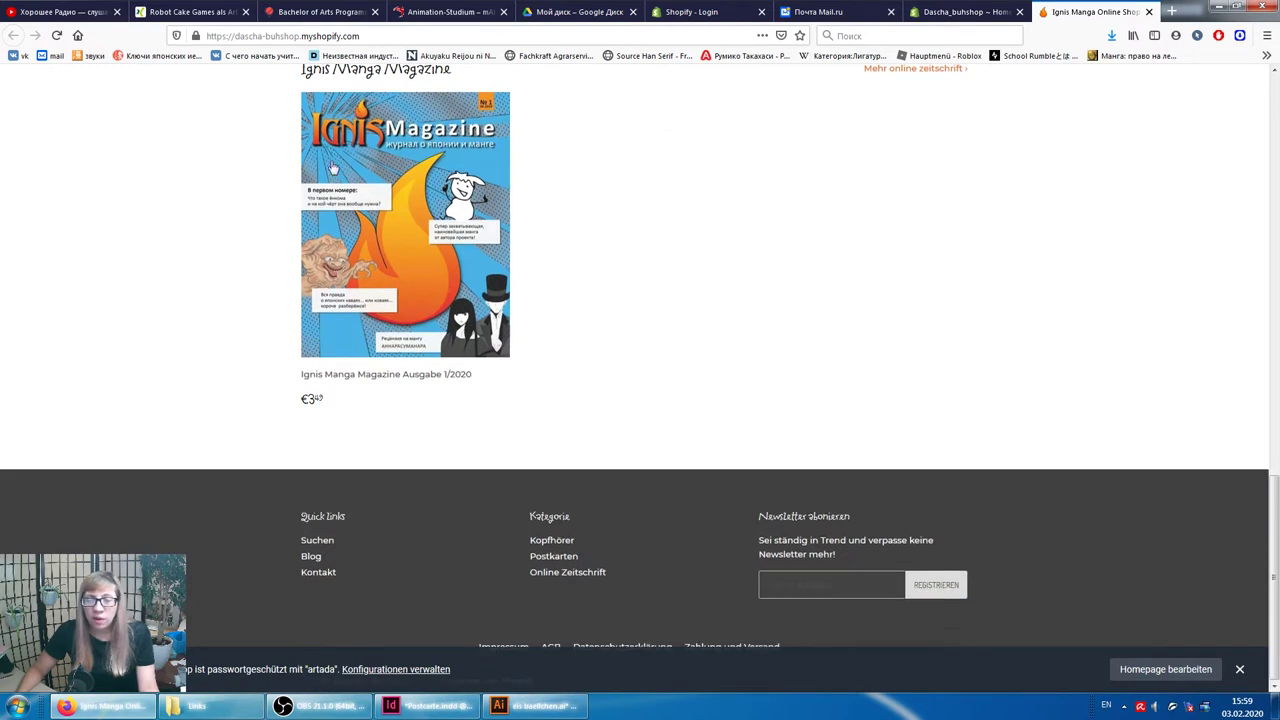
scroll(298, 416, up, 3)
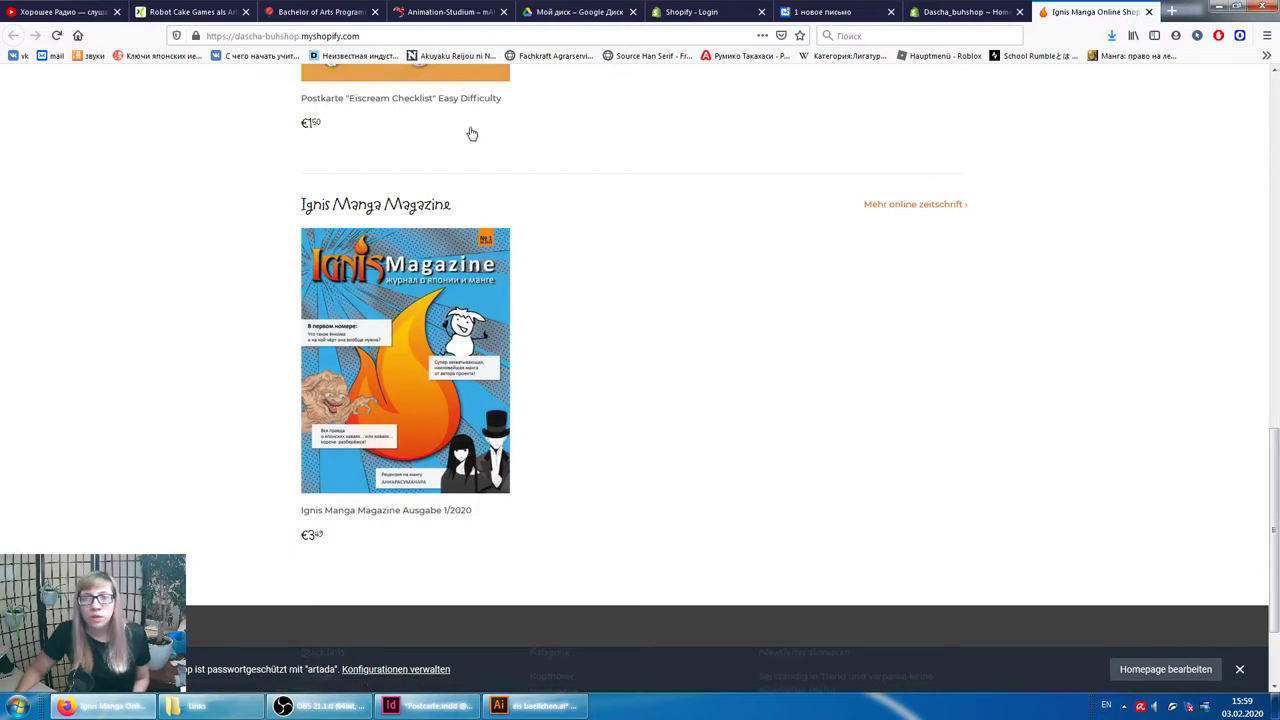
click(1172, 12)
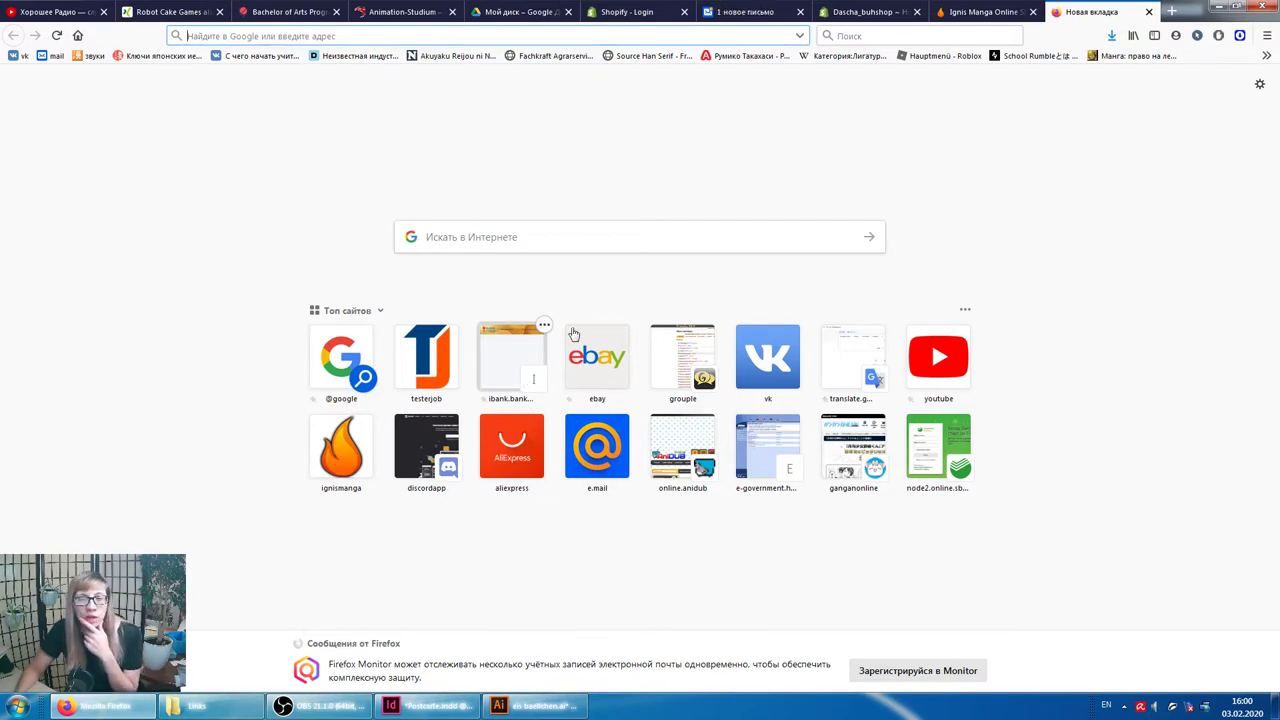
mouse_move(683, 356)
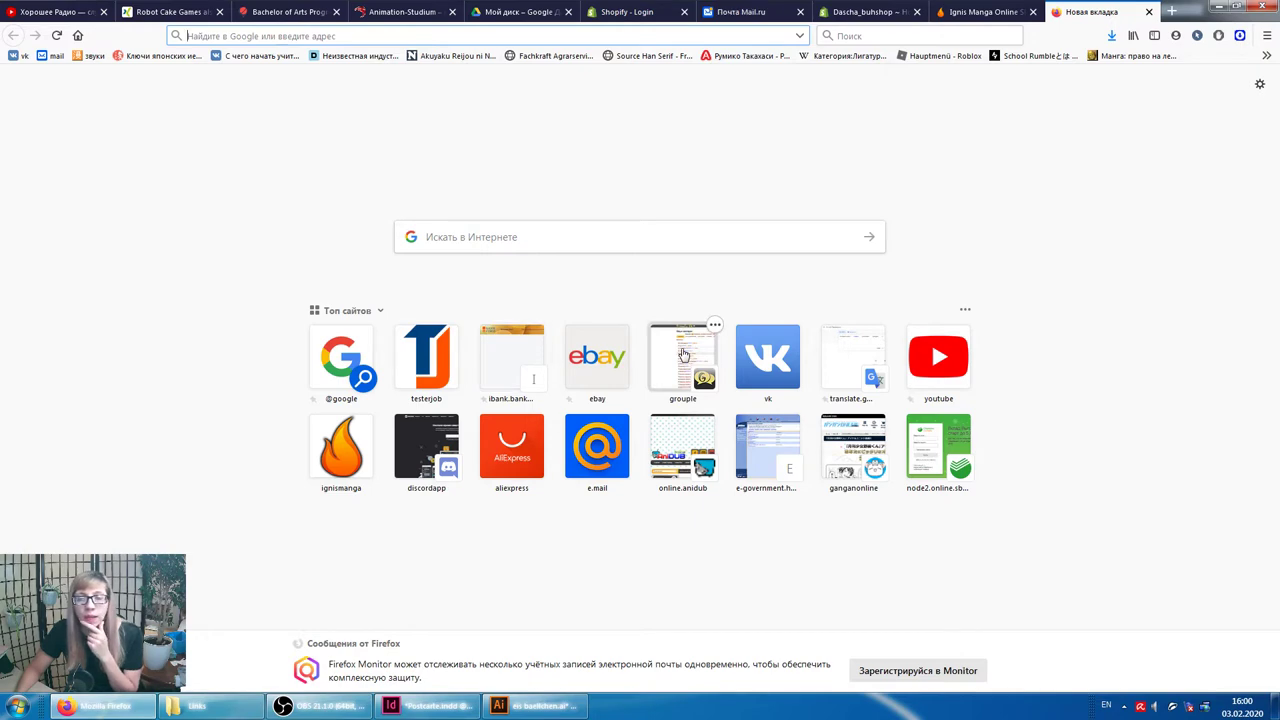
- Open Журнал Игнис from the GroupLe bookmarks, filtered to SelfManga's 'В планах' list
click(683, 355)
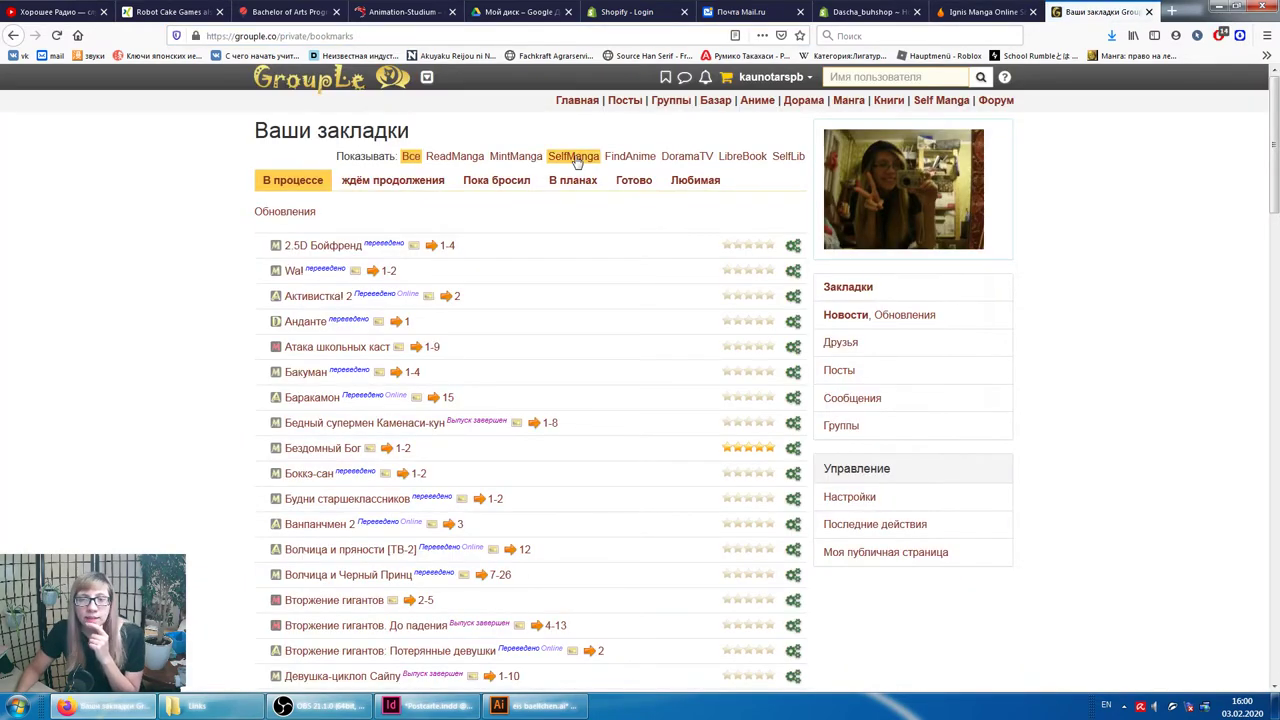
click(574, 160)
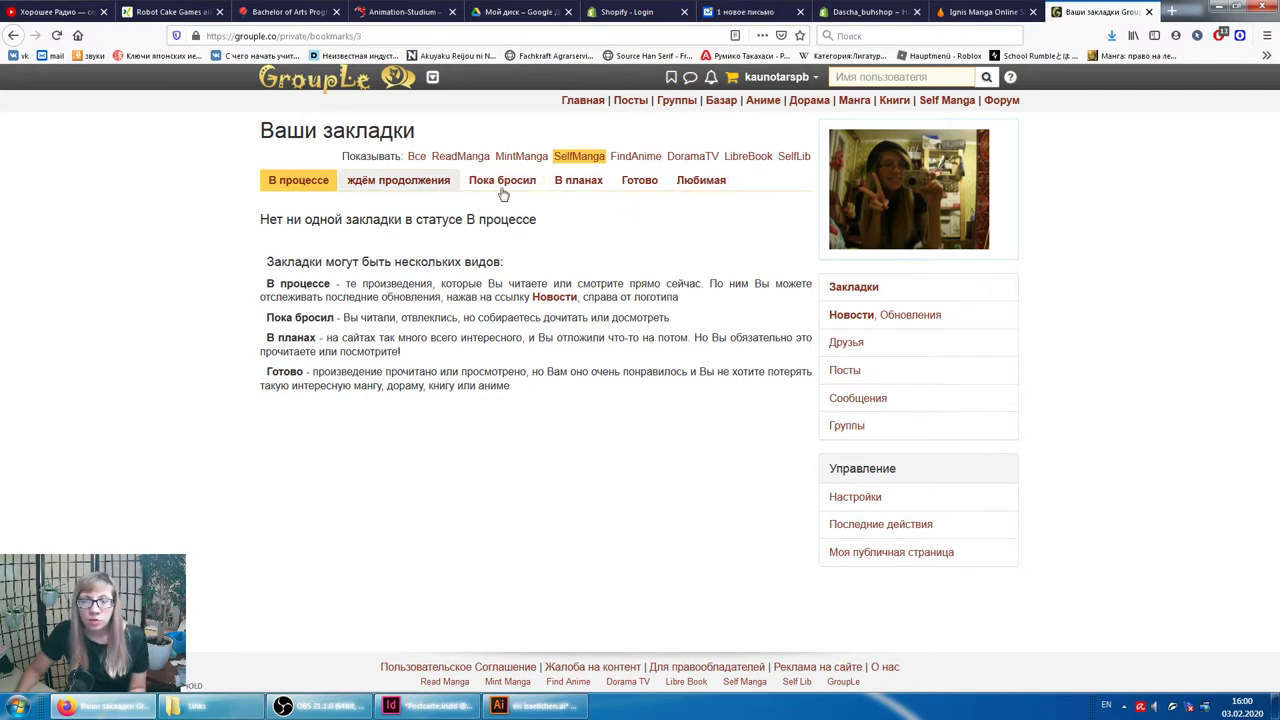
click(535, 189)
click(566, 187)
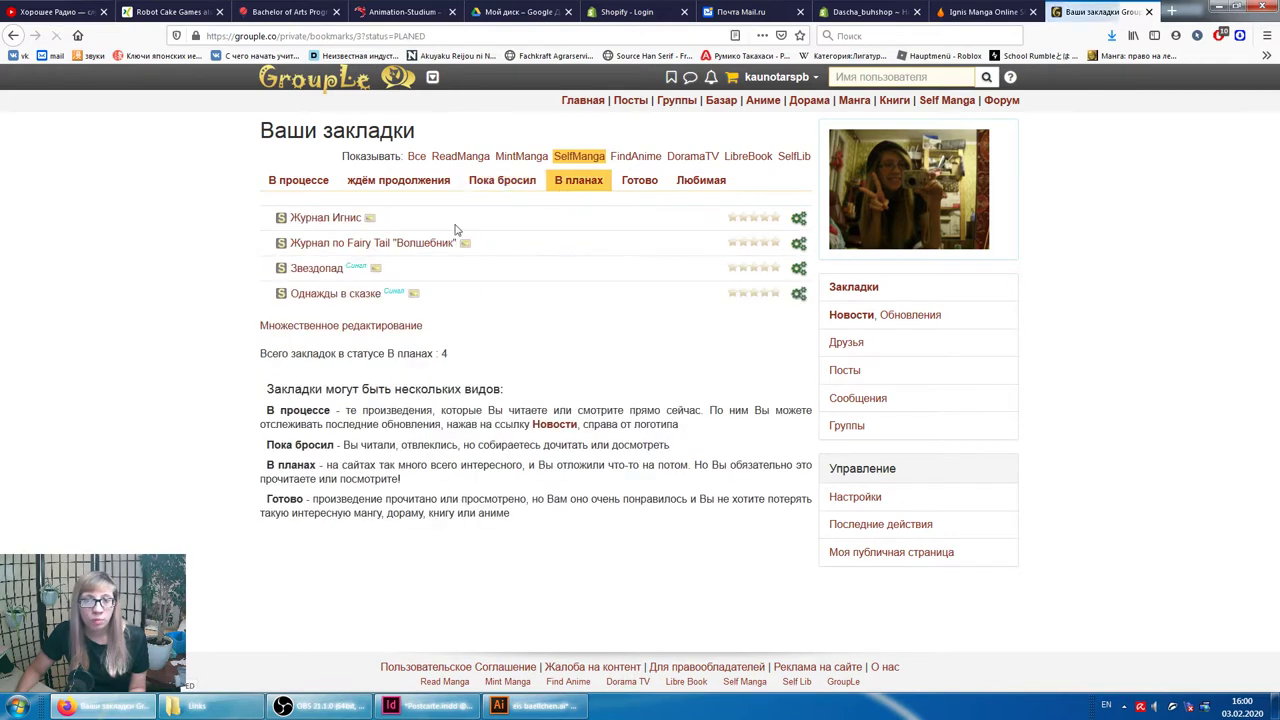
click(327, 219)
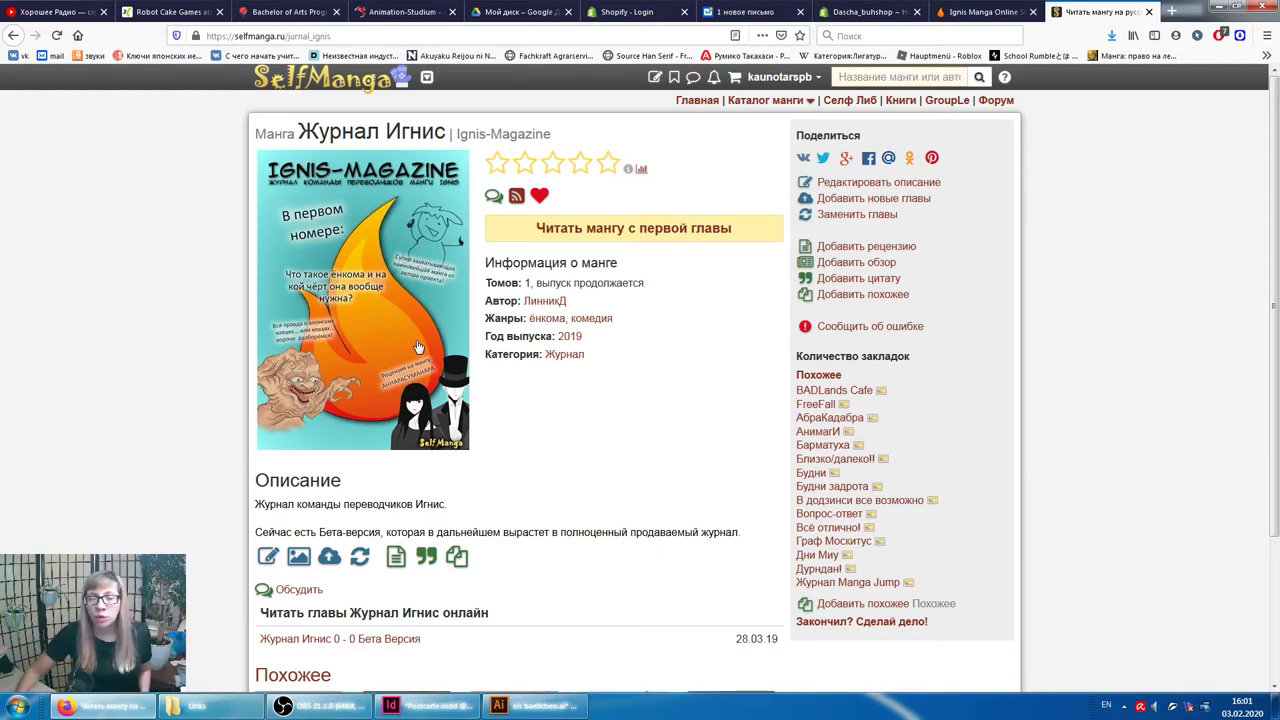
- View the enlarged Журнал Игнис cover, then start reading from the first chapter
click(419, 347)
click(620, 318)
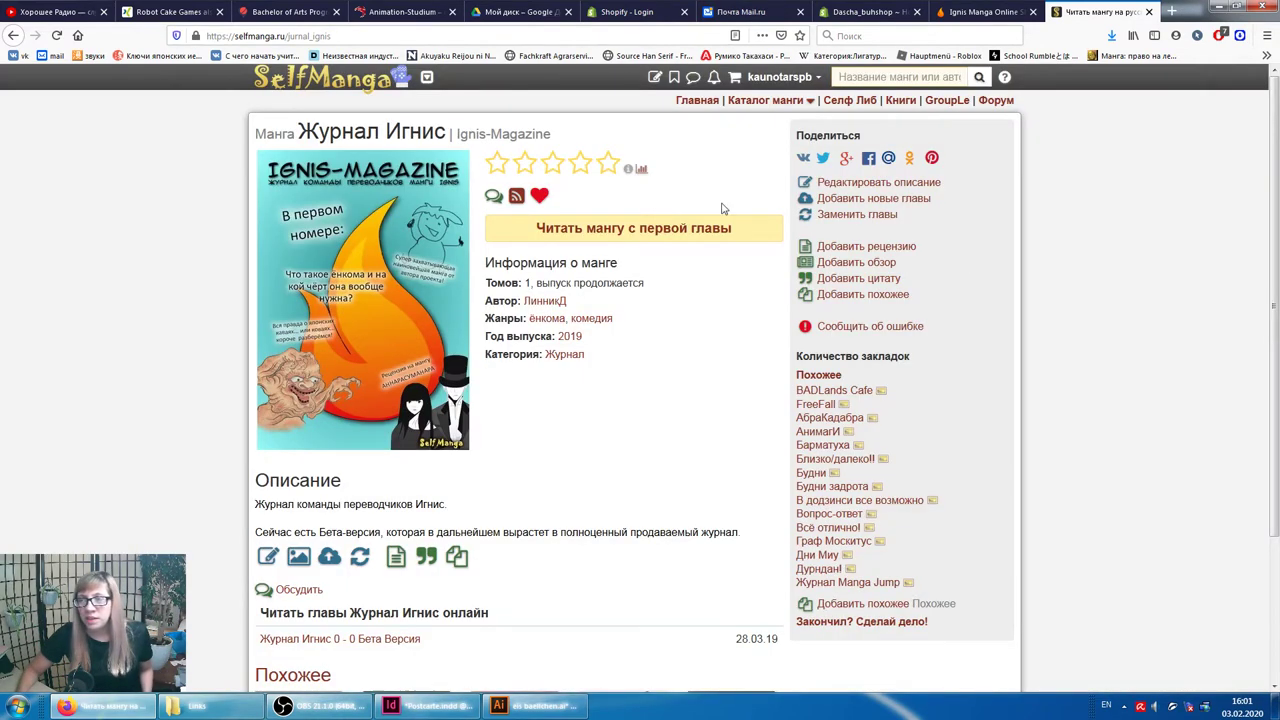
click(645, 228)
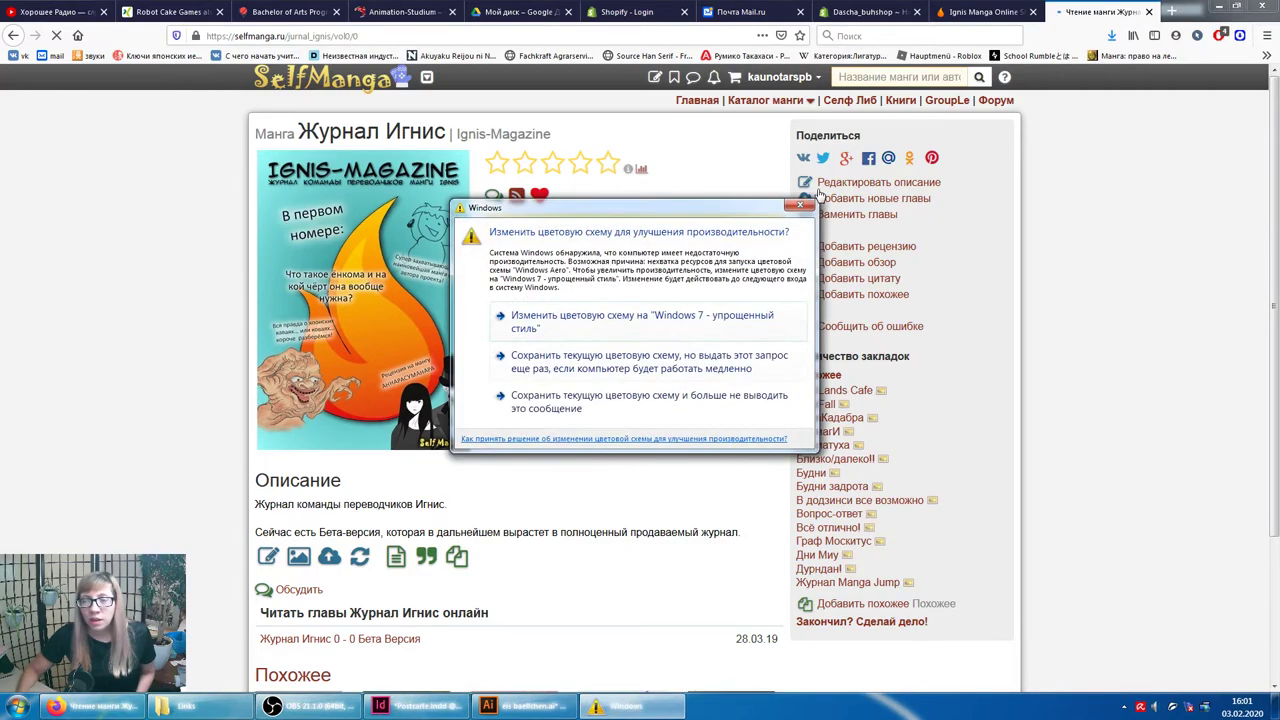
click(642, 318)
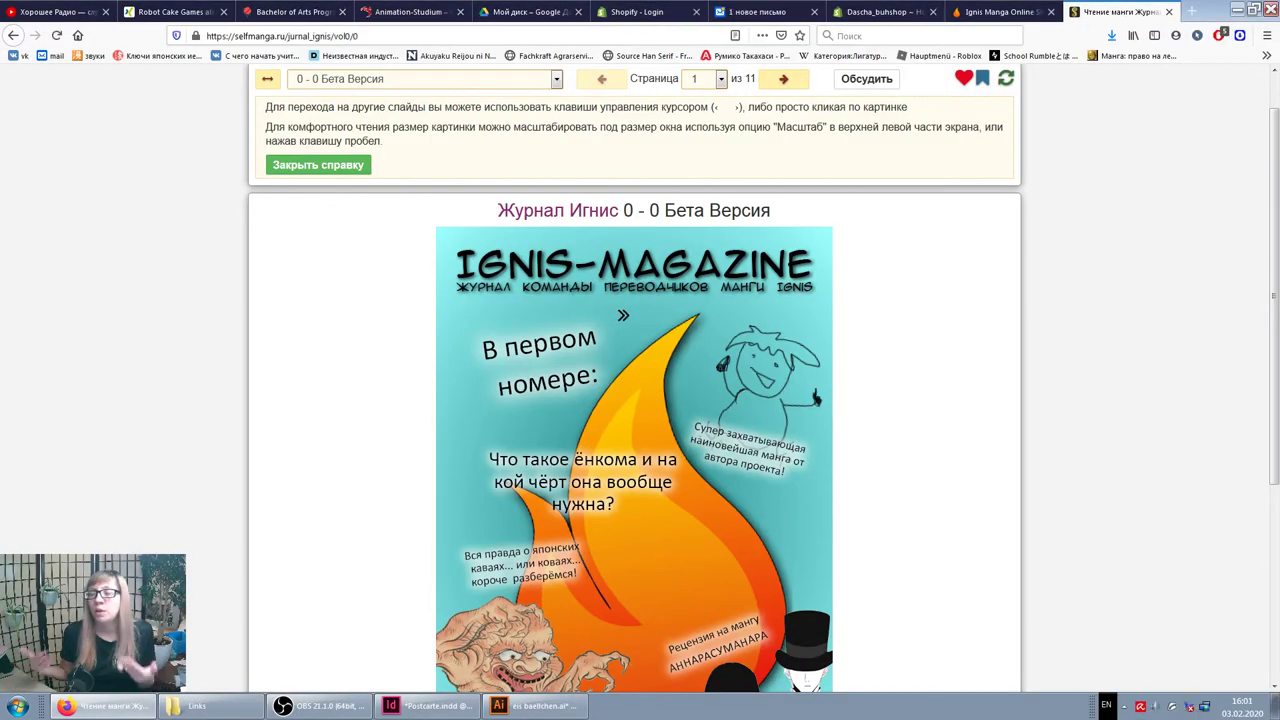
- Page through the contents to the editor's foreword, then return to the Ignis shop tab
scroll(763, 321, down, 3)
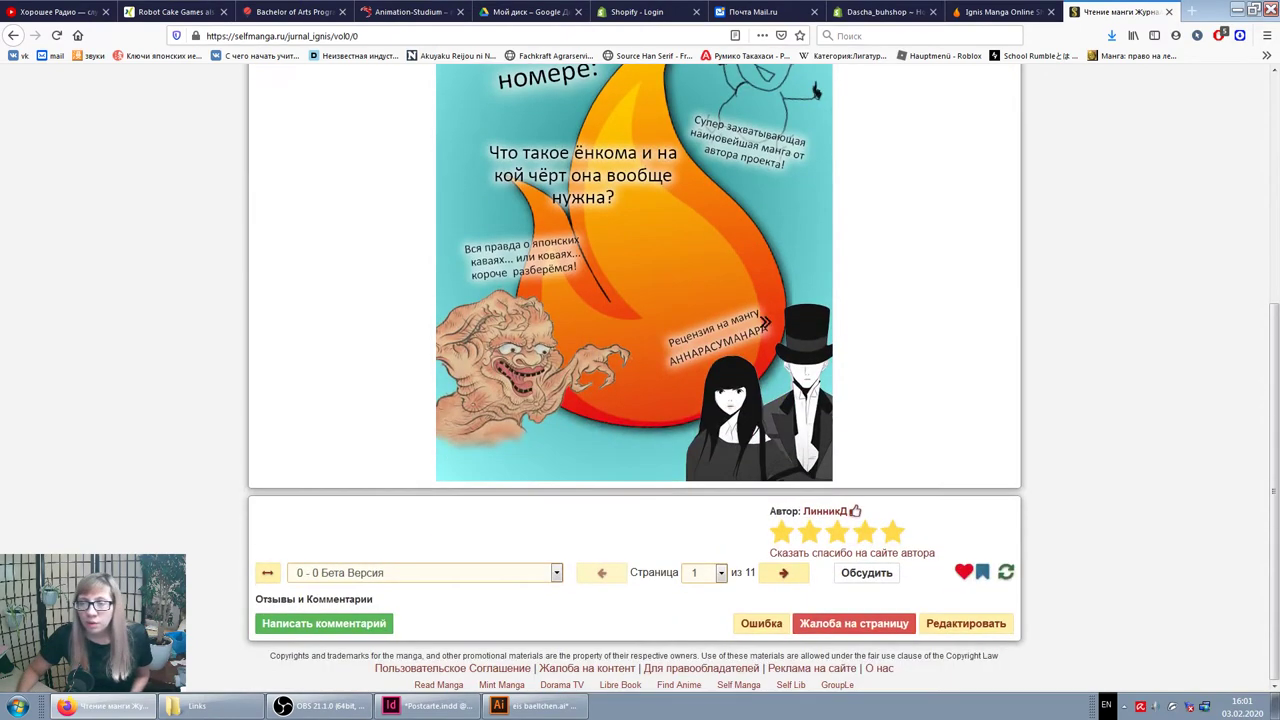
click(789, 235)
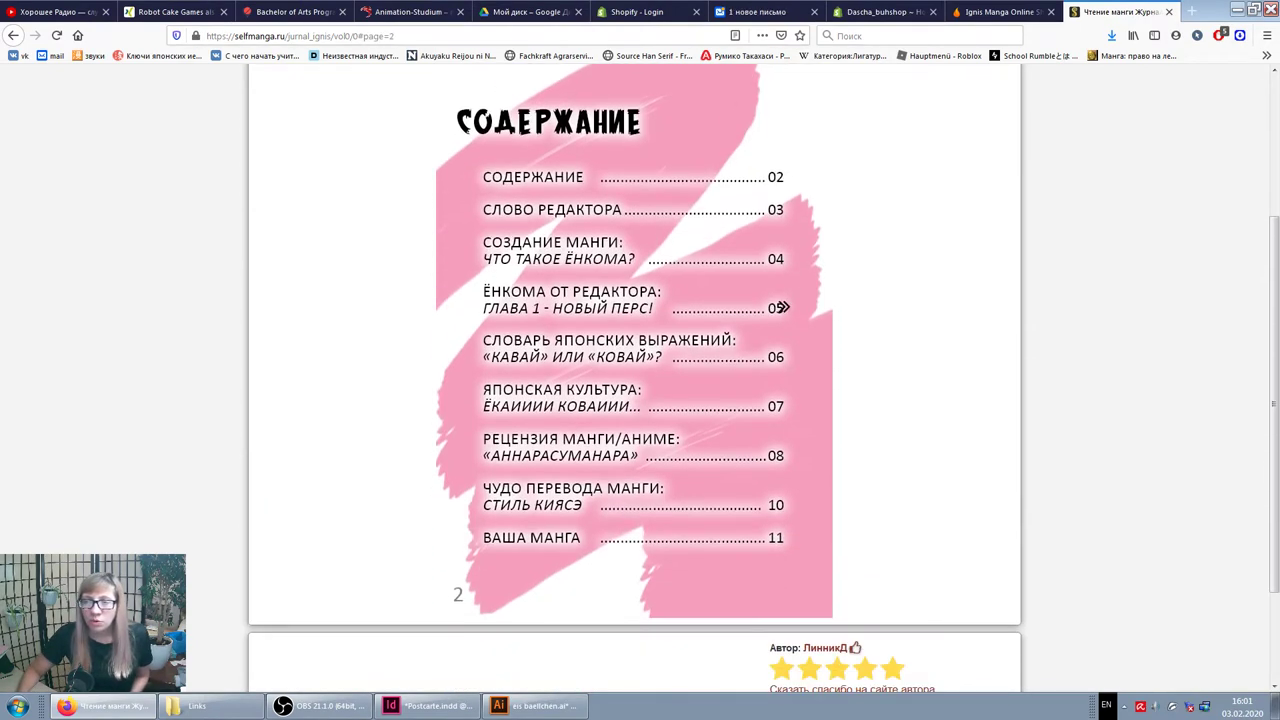
click(783, 307)
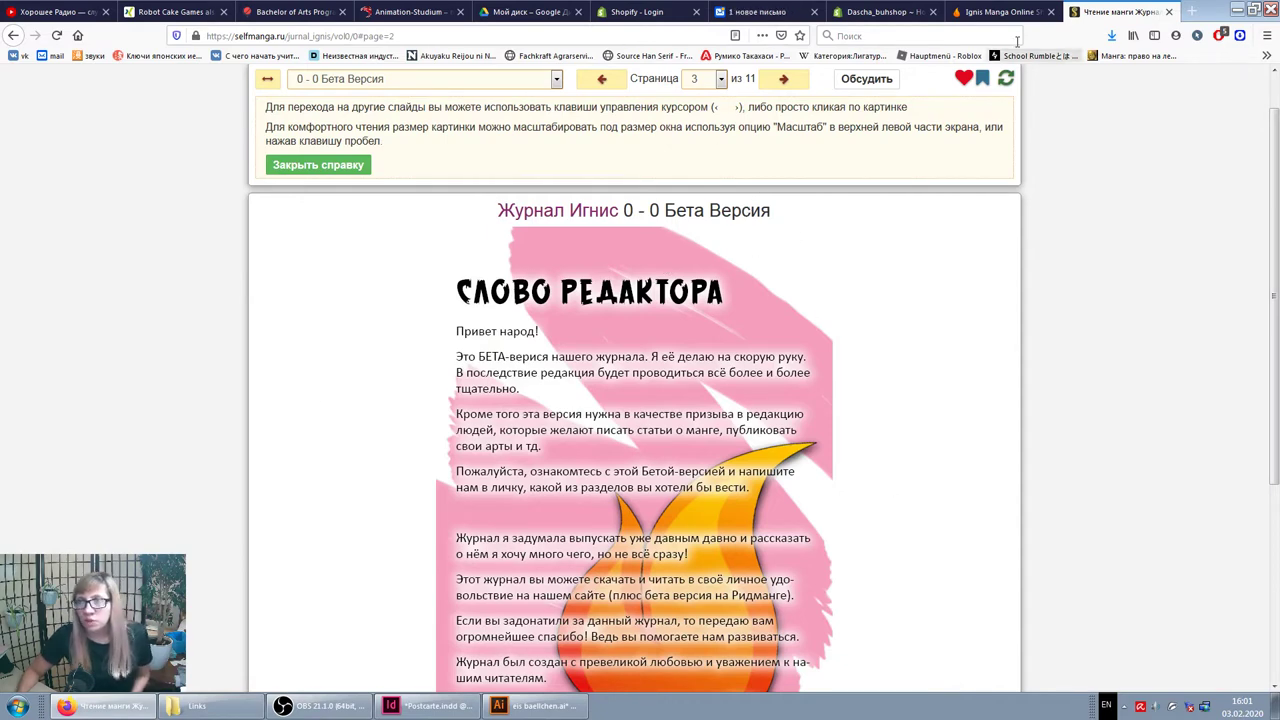
click(987, 10)
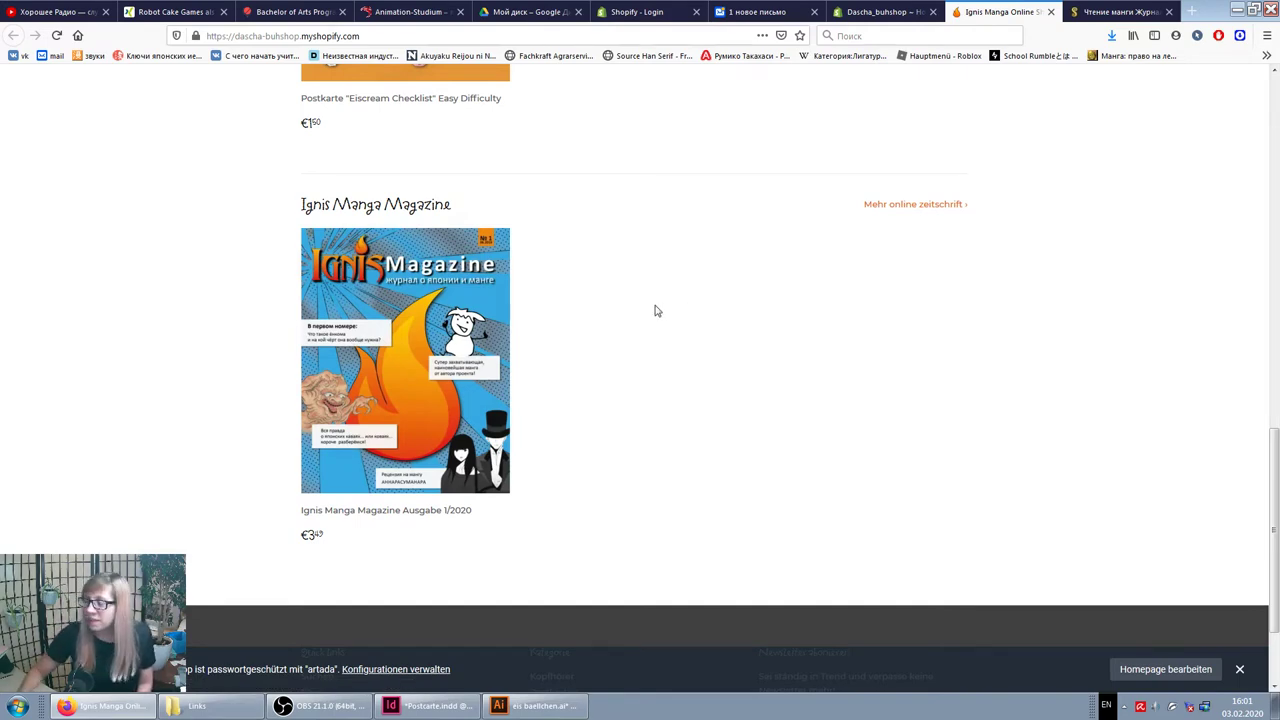
scroll(655, 311, up, 3)
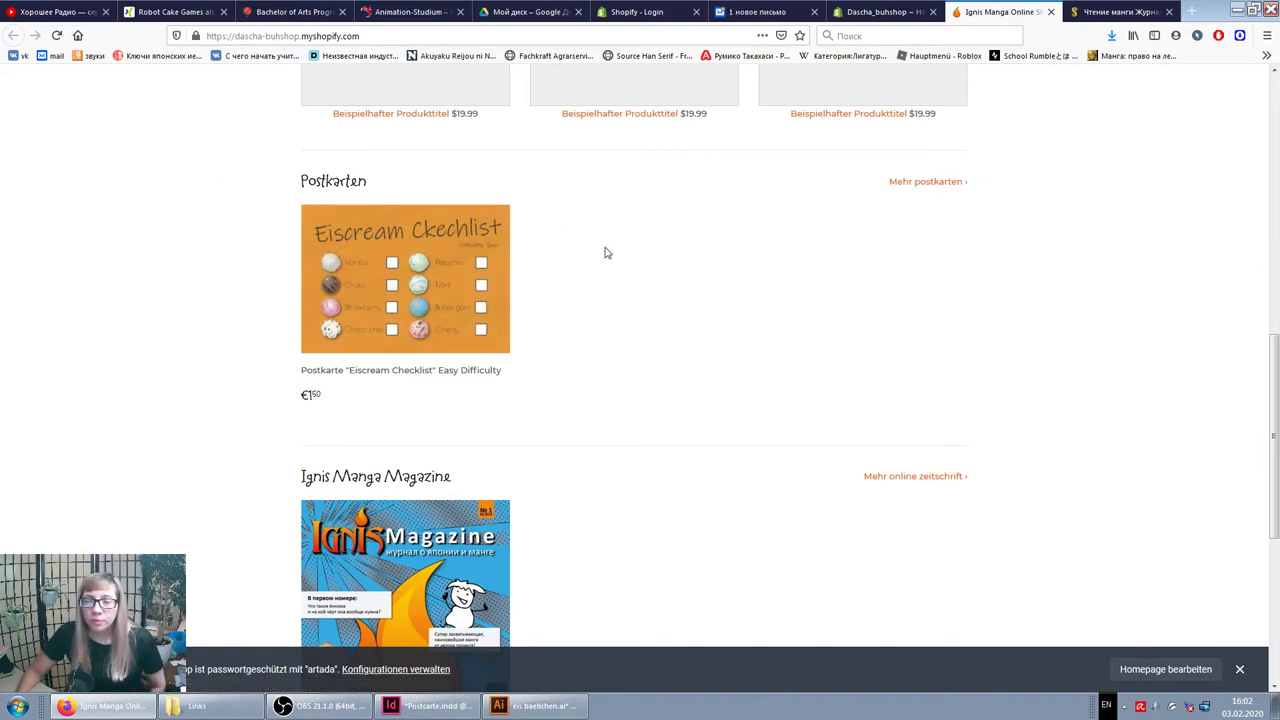
- Scroll back up the storefront and bring OBS Studio to the front
scroll(640, 290, up, 2)
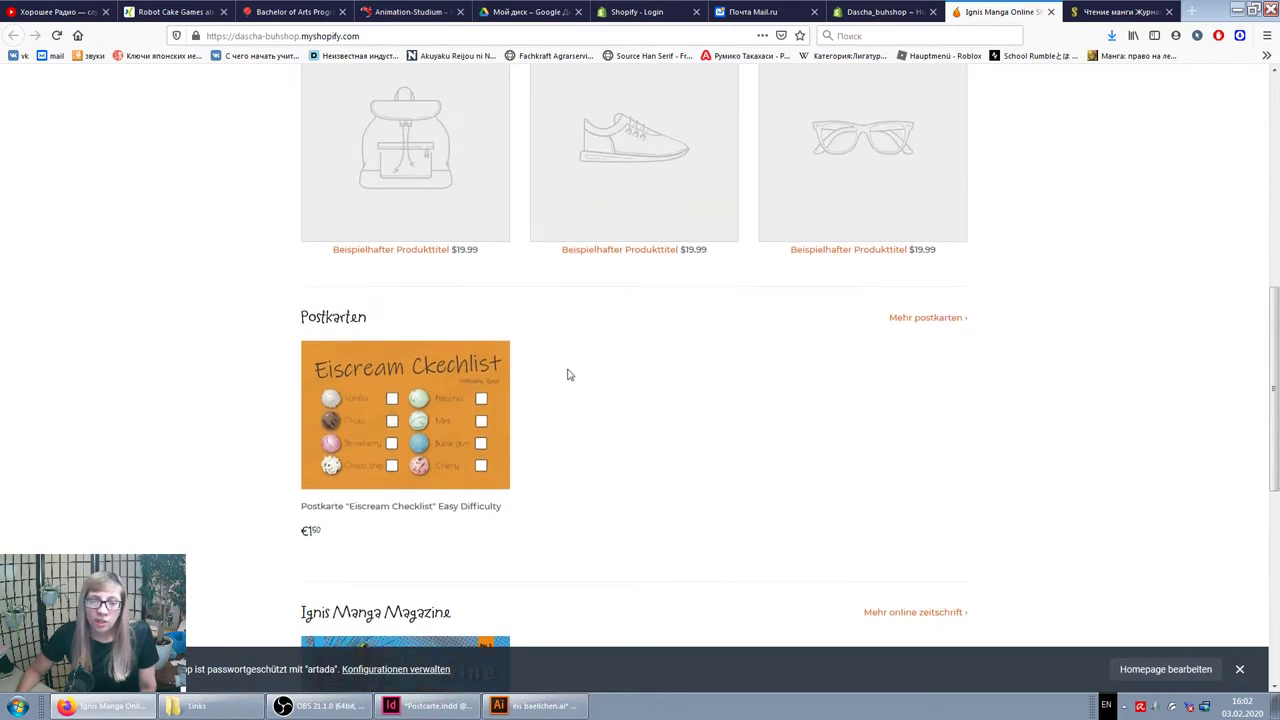
scroll(607, 333, up, 4)
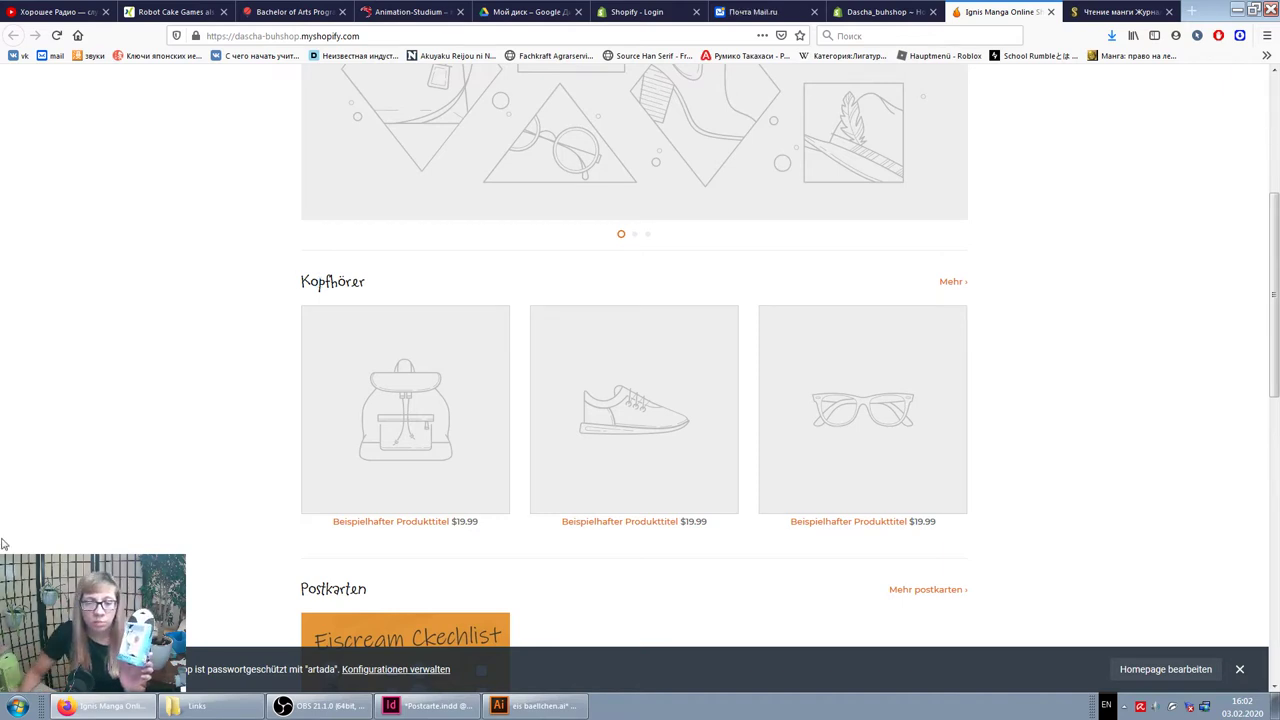
click(355, 714)
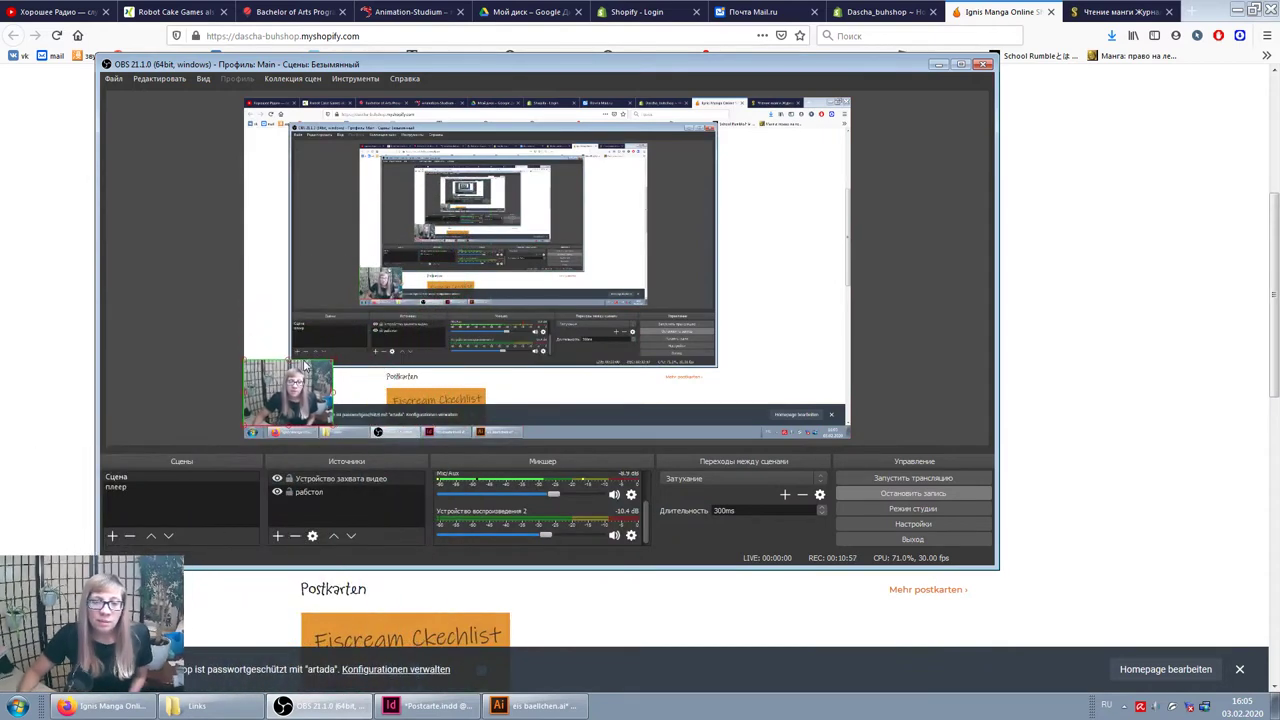
- Enlarge the webcam overlay in the OBS preview, then minimize OBS back to the Ignis store
drag(305, 366, 331, 345)
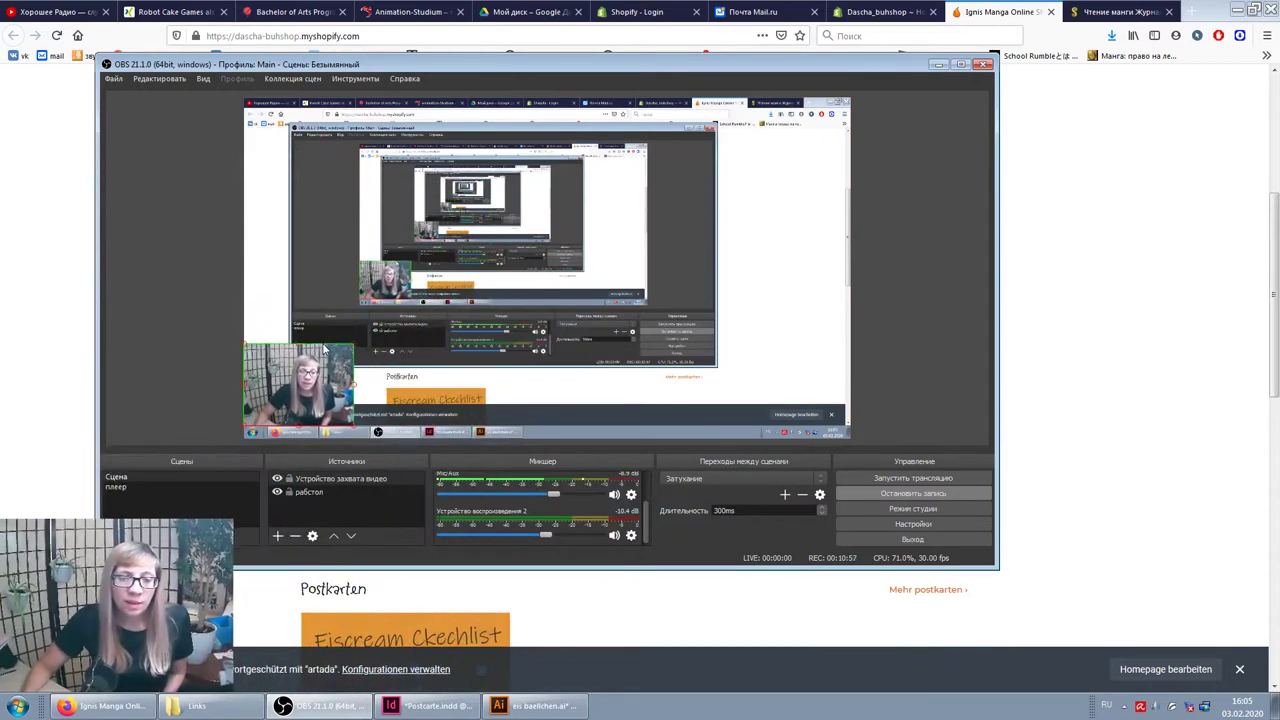
click(1120, 314)
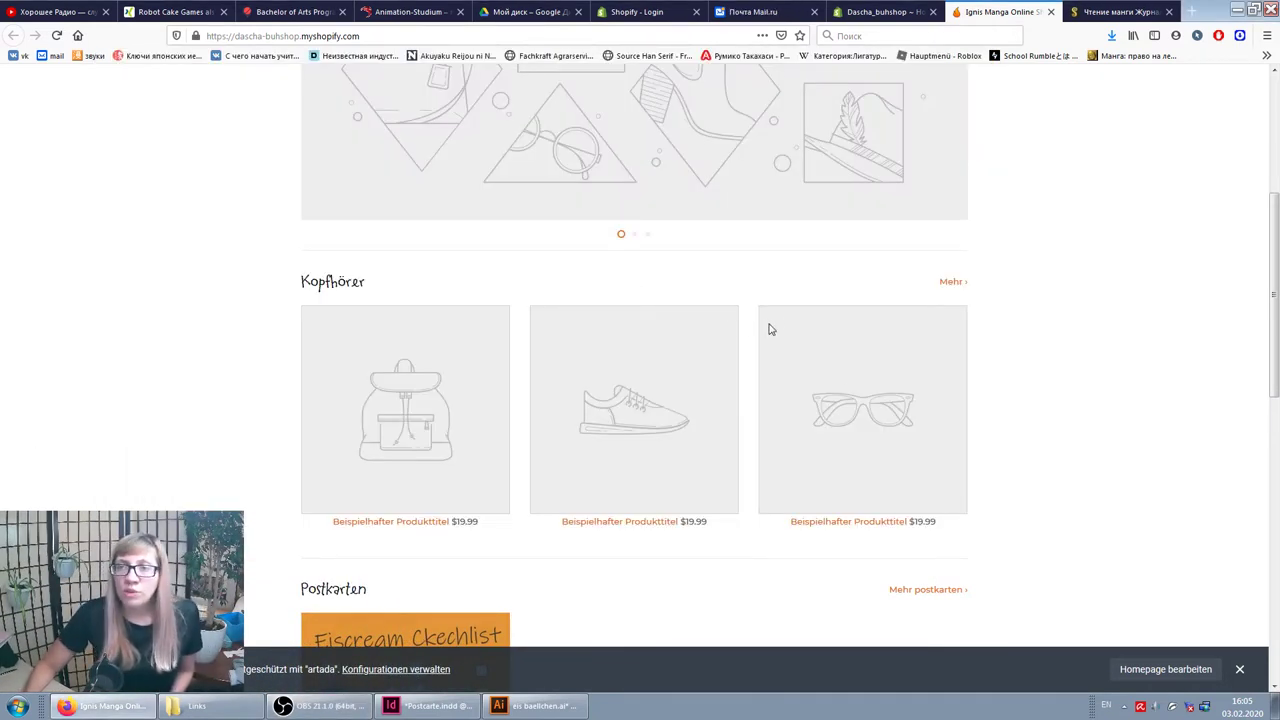
scroll(982, 326, up, 3)
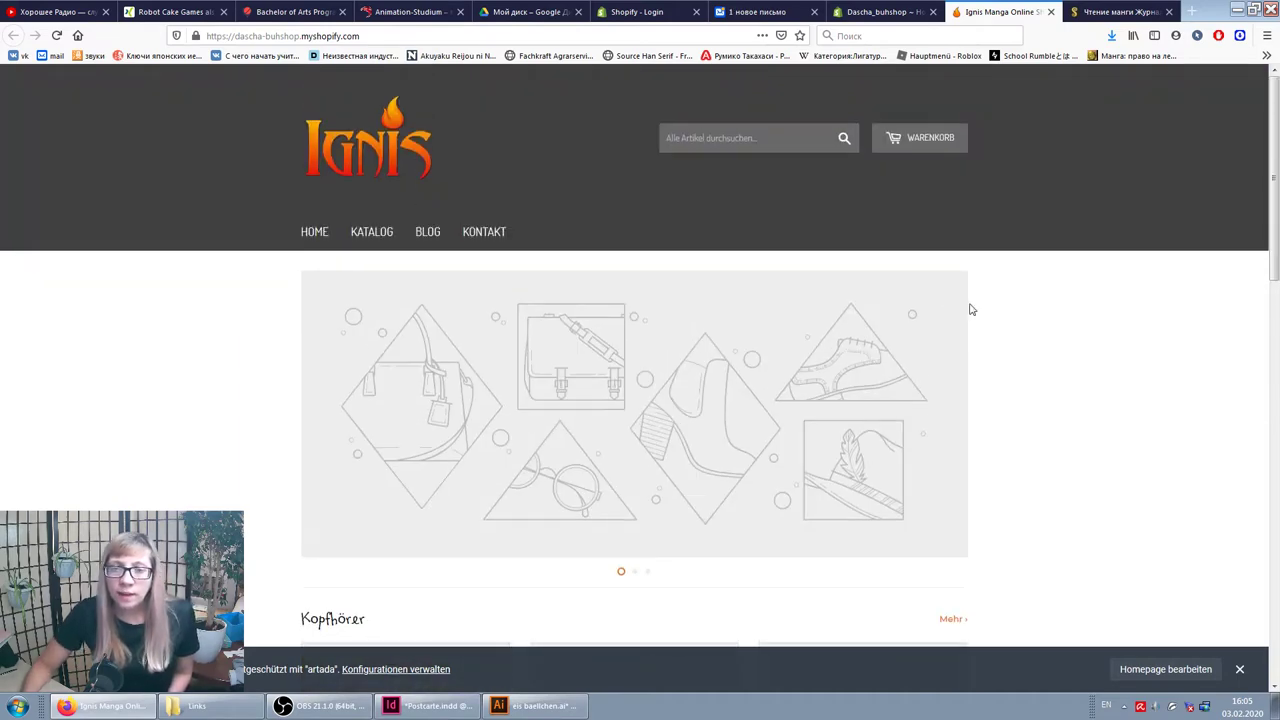
- Scroll through the Ignis storefront and dismiss its privacy notice bar
scroll(700, 355, down, 4)
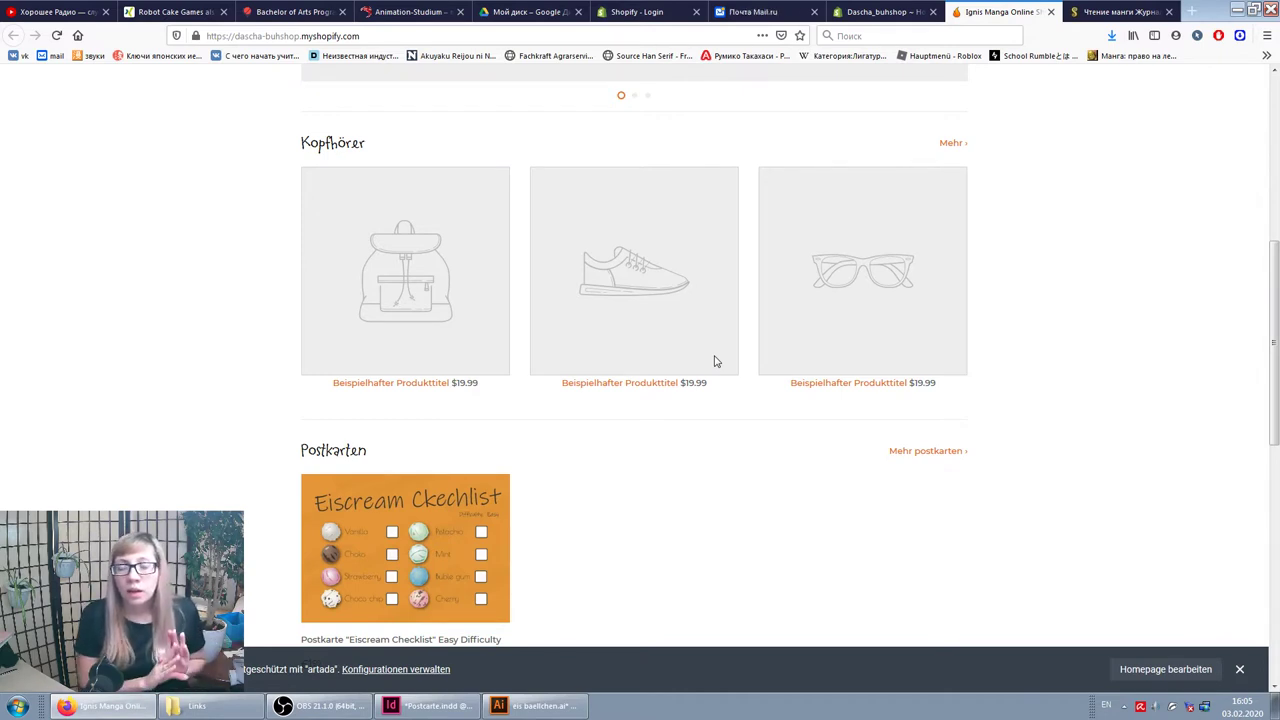
scroll(713, 360, up, 3)
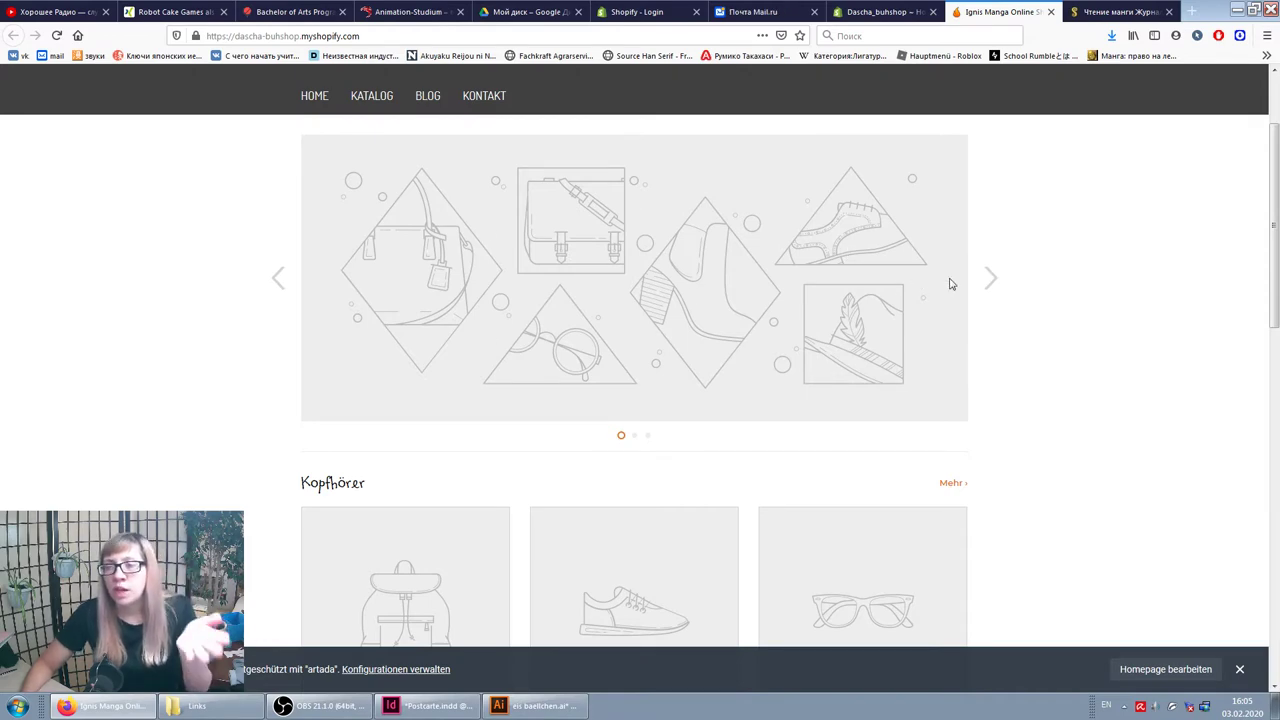
scroll(912, 275, up, 2)
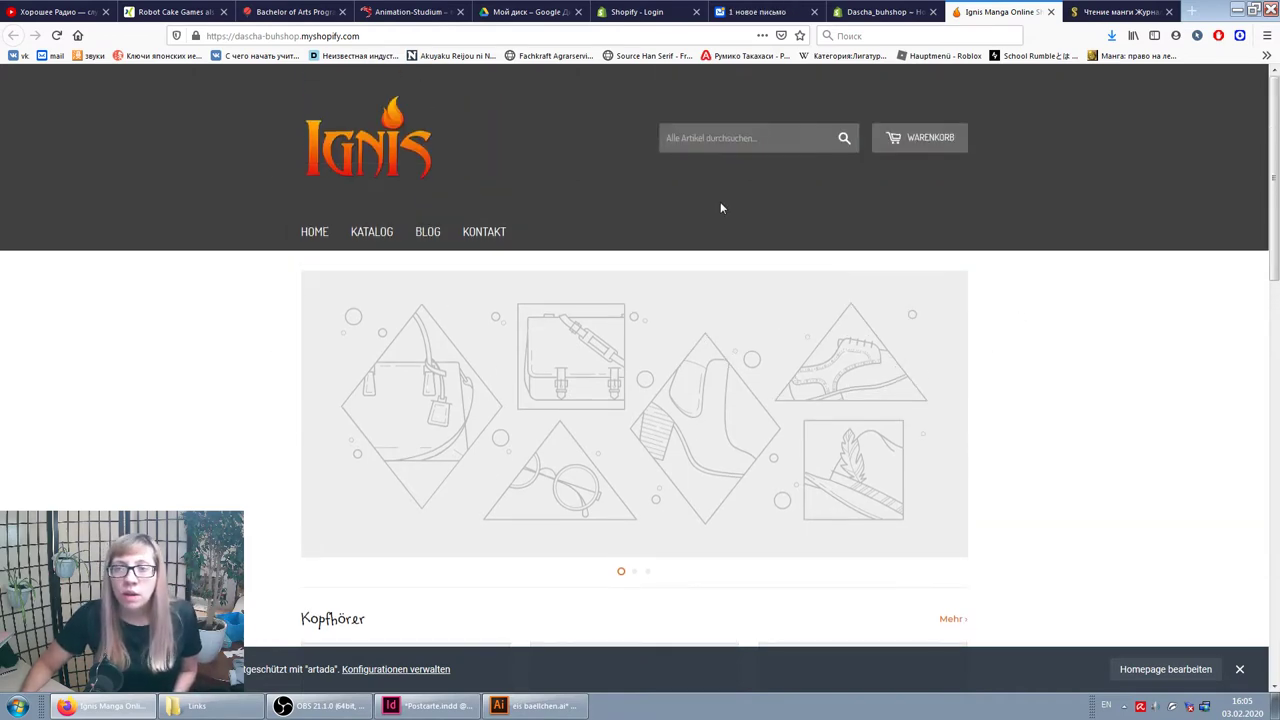
scroll(720, 210, down, 3)
scroll(720, 230, down, 6)
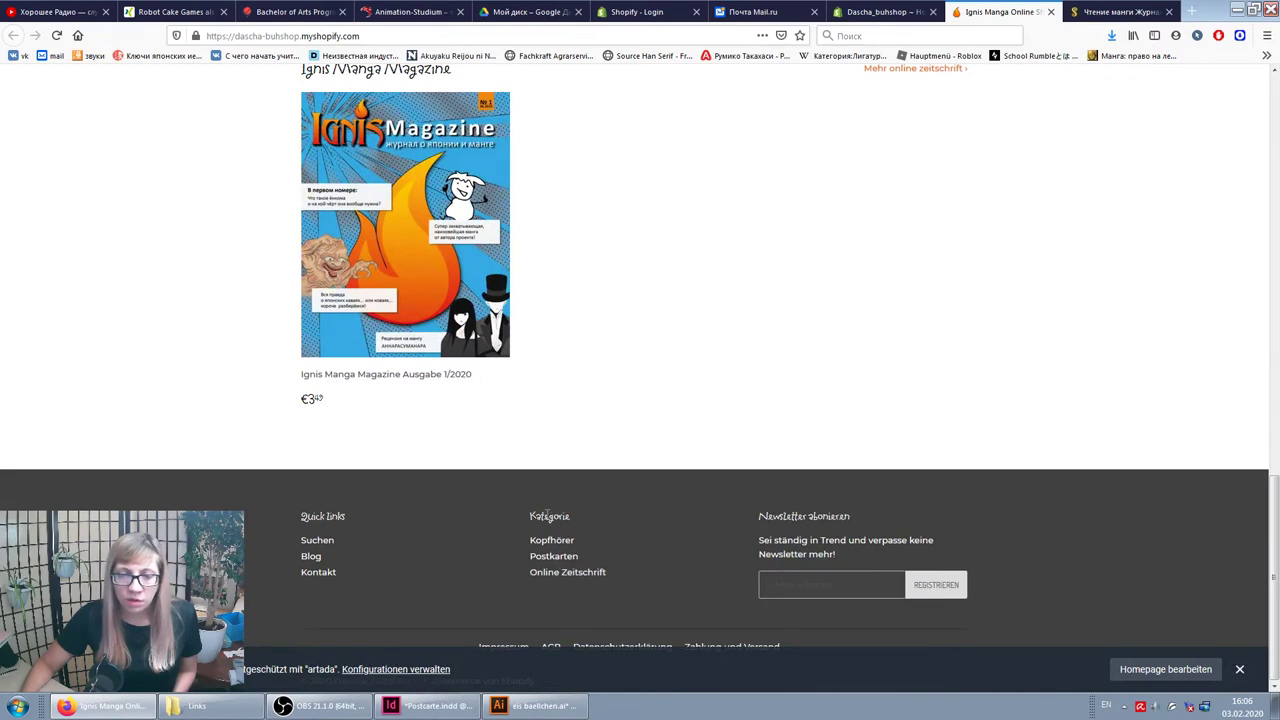
click(1241, 671)
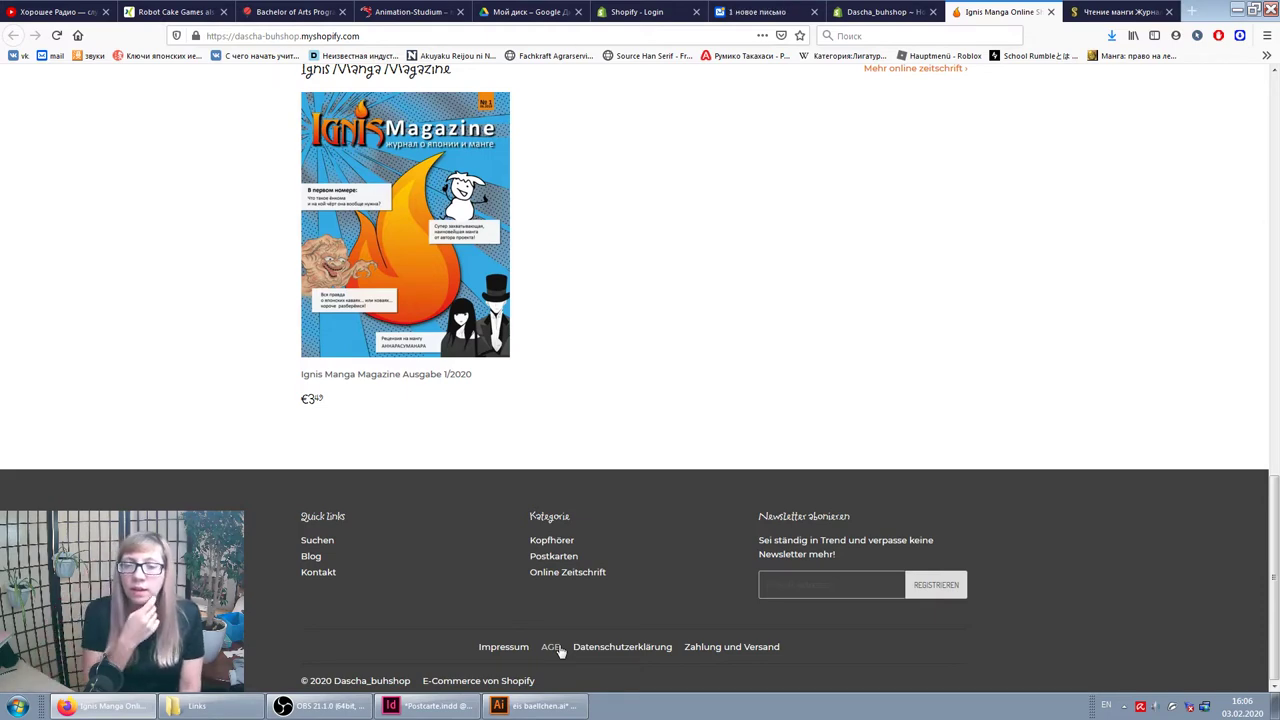
scroll(560, 651, up, 3)
scroll(560, 651, up, 10)
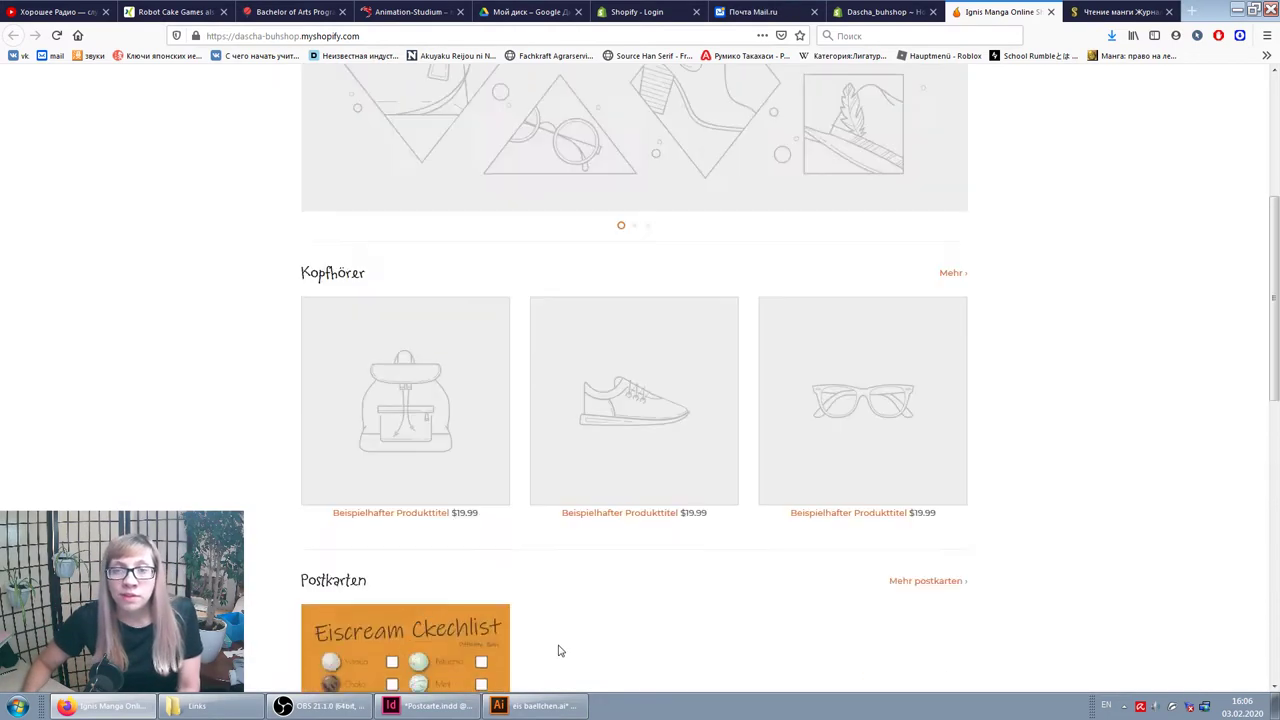
scroll(560, 651, up, 5)
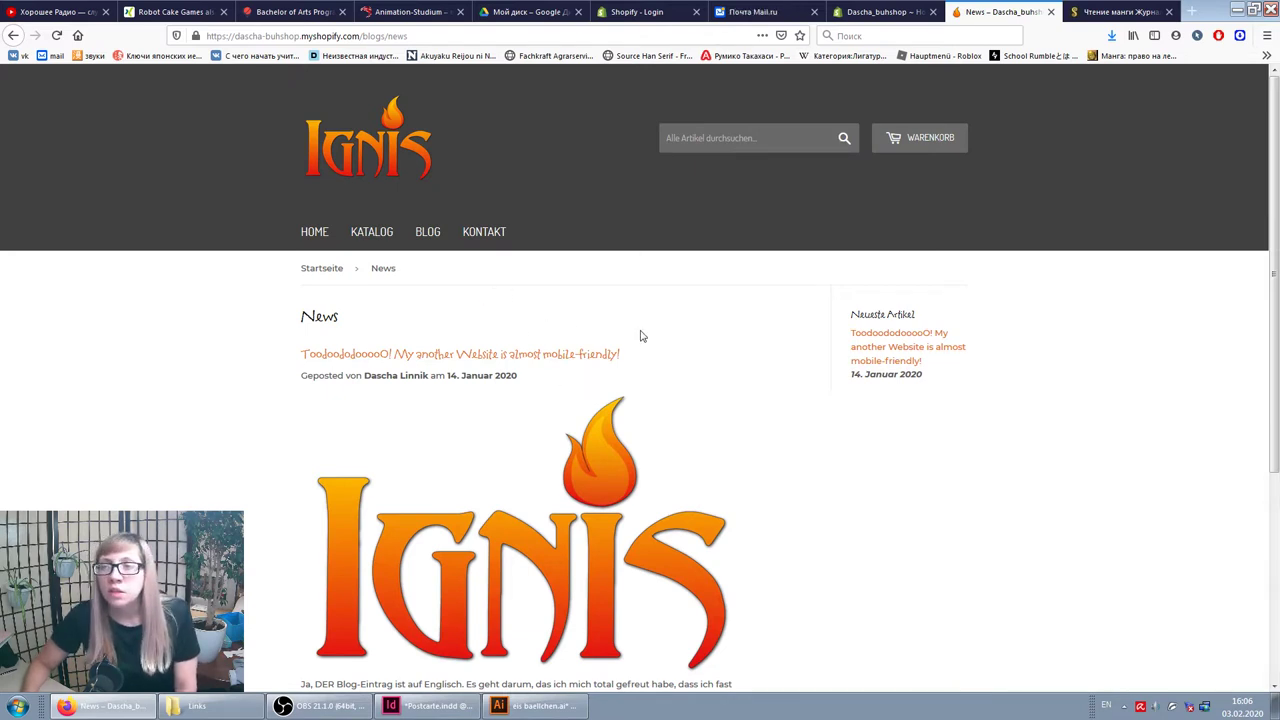
scroll(566, 321, down, 3)
scroll(700, 290, up, 3)
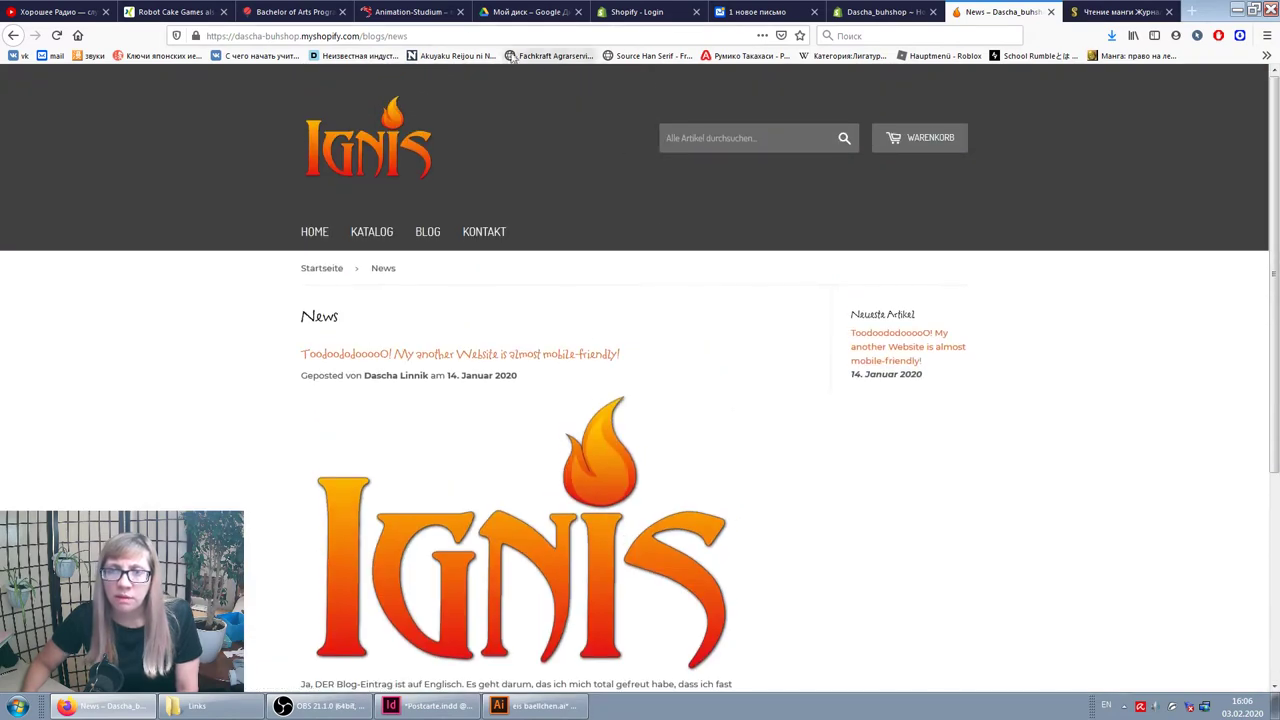
click(471, 36)
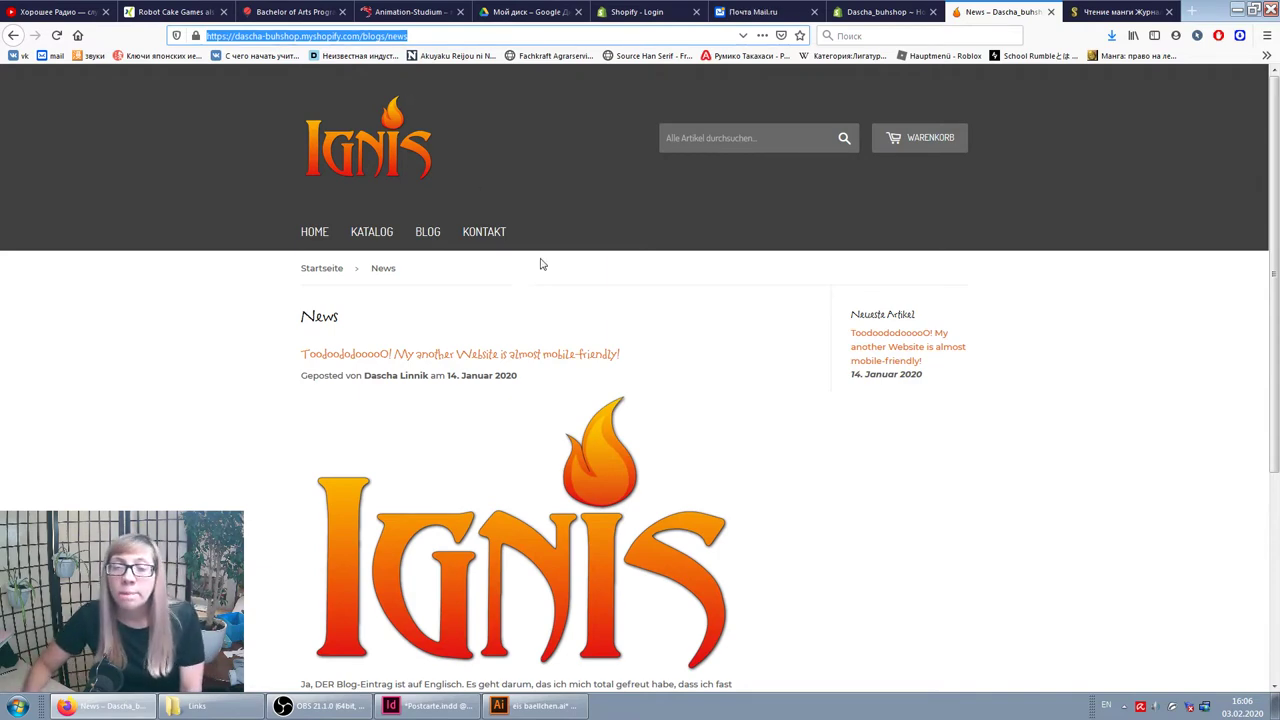
- Switch briefly to Illustrator and OBS, then bring the Postcarte.indd checklist forward in InDesign
click(553, 708)
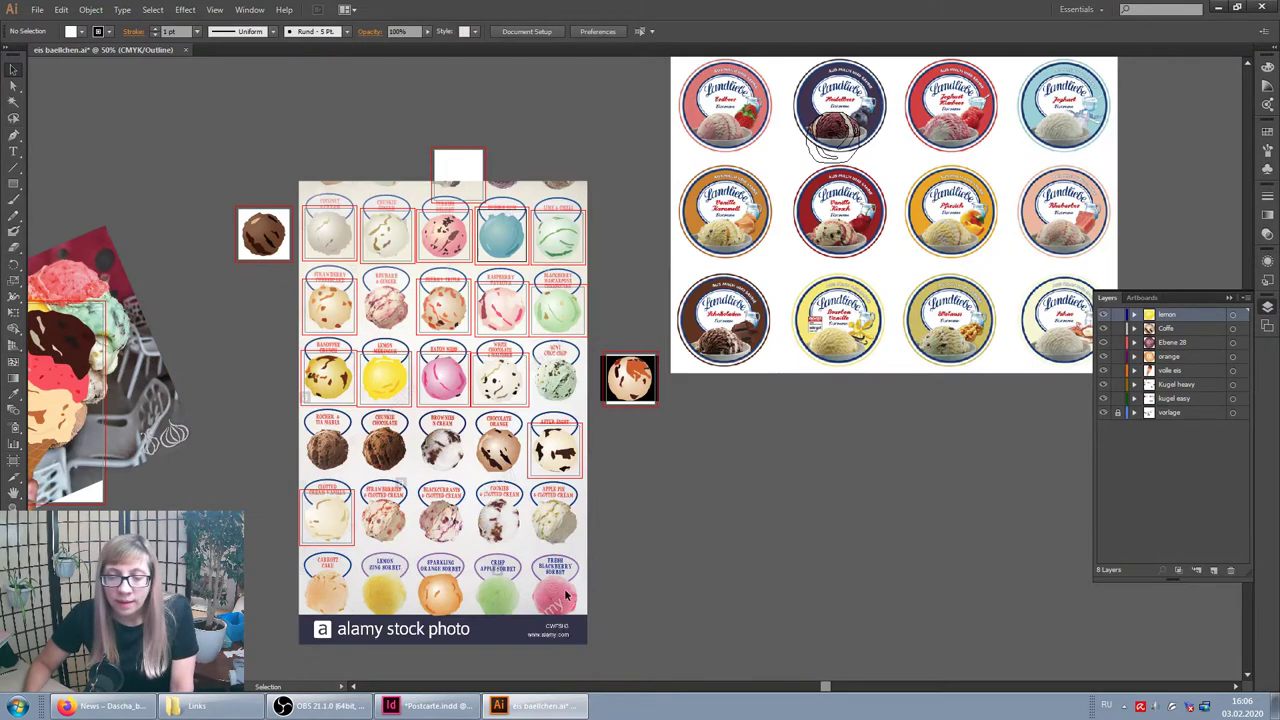
click(318, 706)
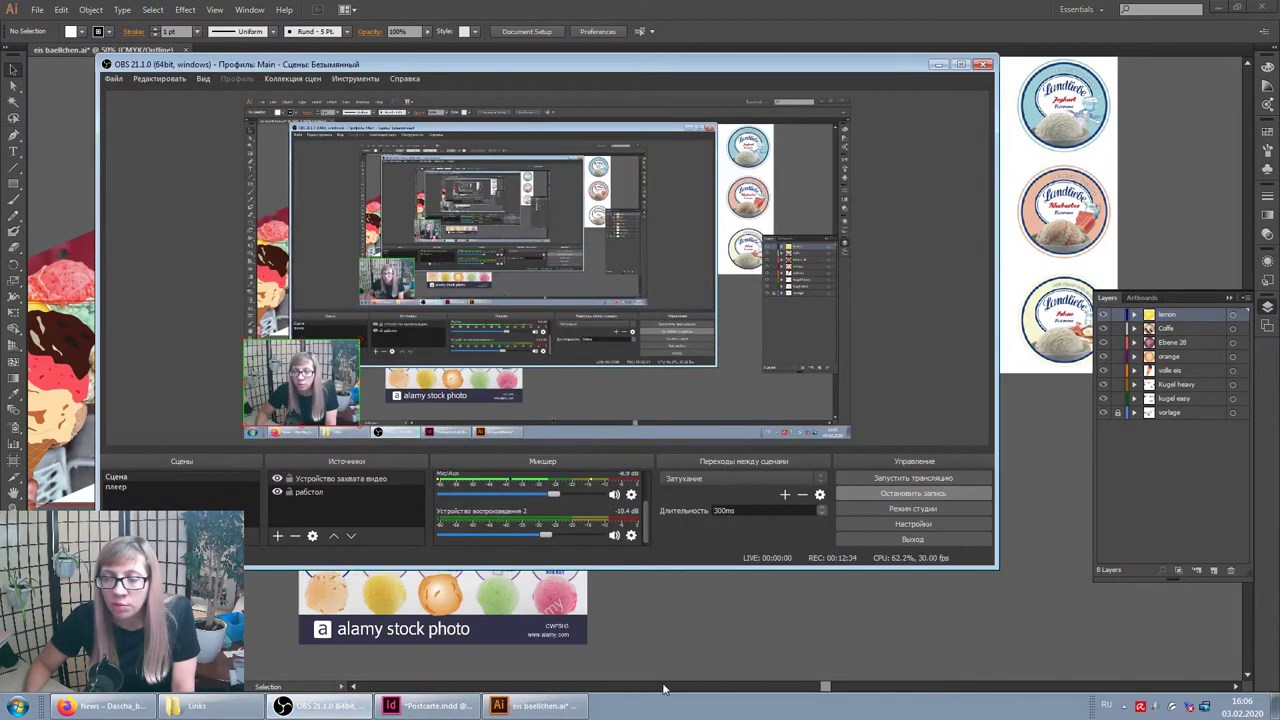
click(775, 650)
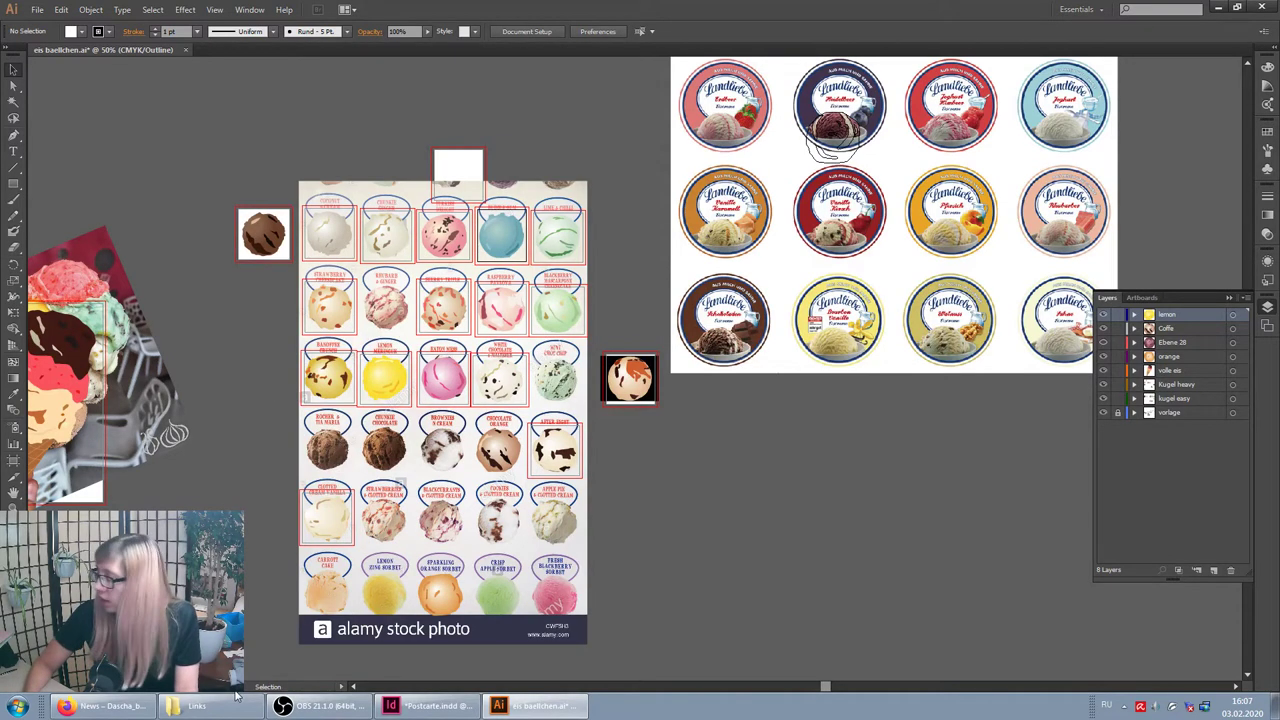
click(425, 706)
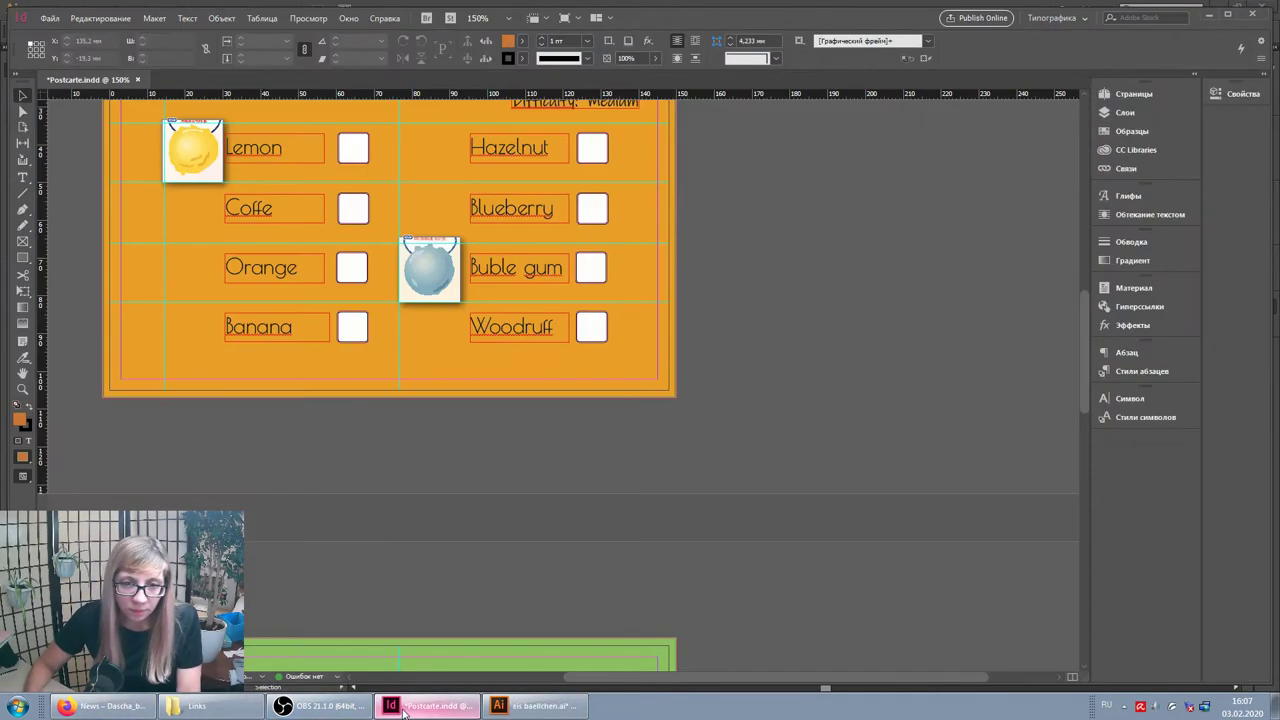
- Scroll through the Postcarte checklist pages, zoom to 200%, then return to eis baellchen.ai
scroll(339, 358, up, 3)
scroll(339, 358, down, 4)
scroll(339, 358, down, 3)
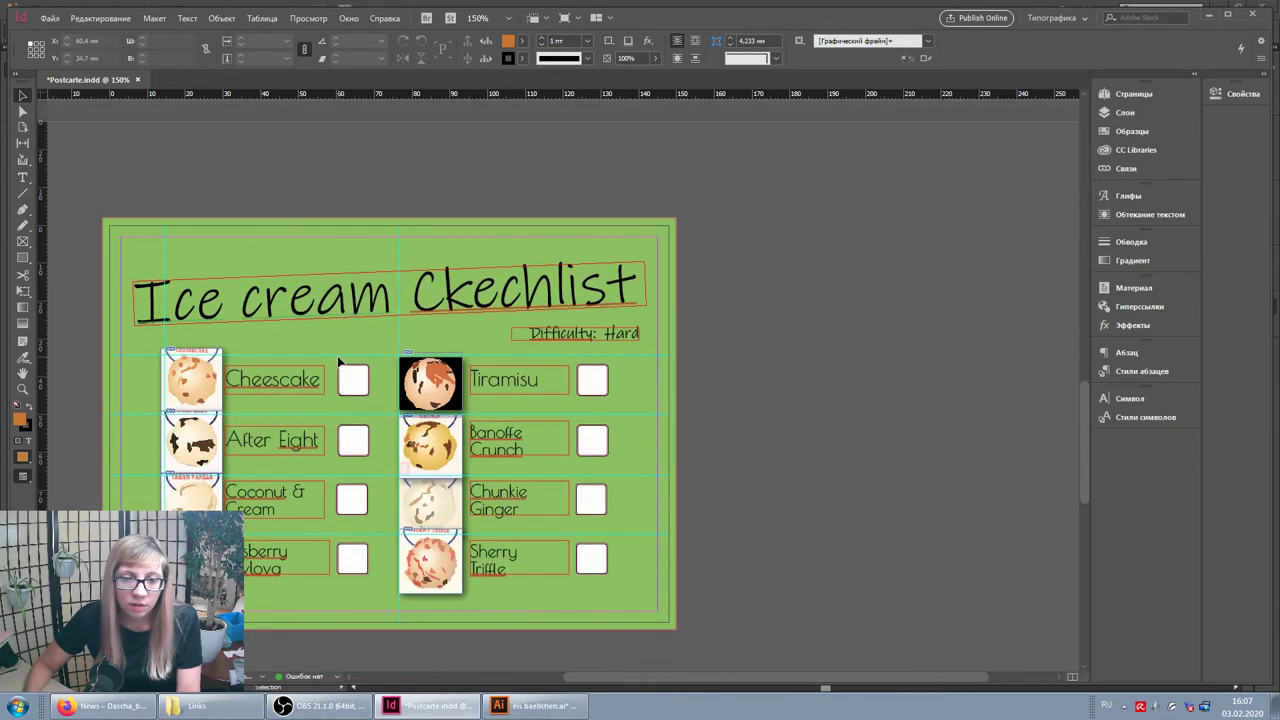
scroll(425, 445, up, 1)
scroll(425, 445, up, 5)
scroll(426, 443, up, 3)
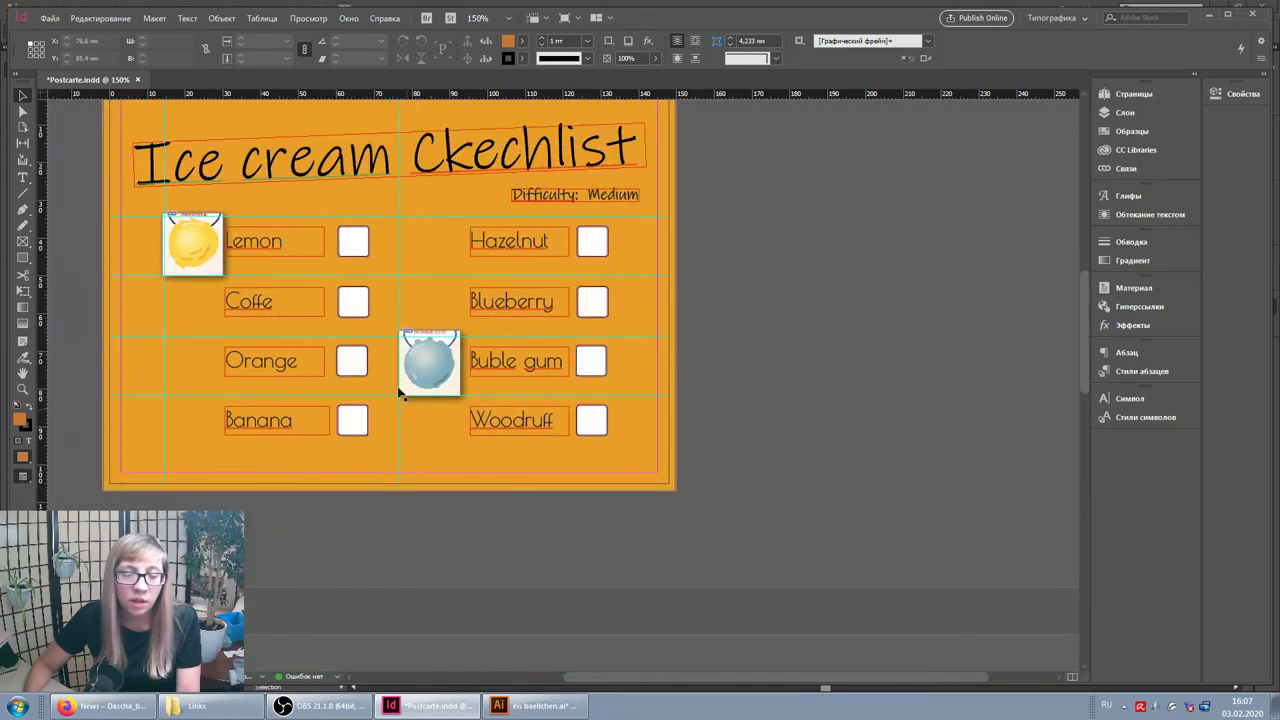
scroll(406, 414, left, 2)
key(ctrl+equal)
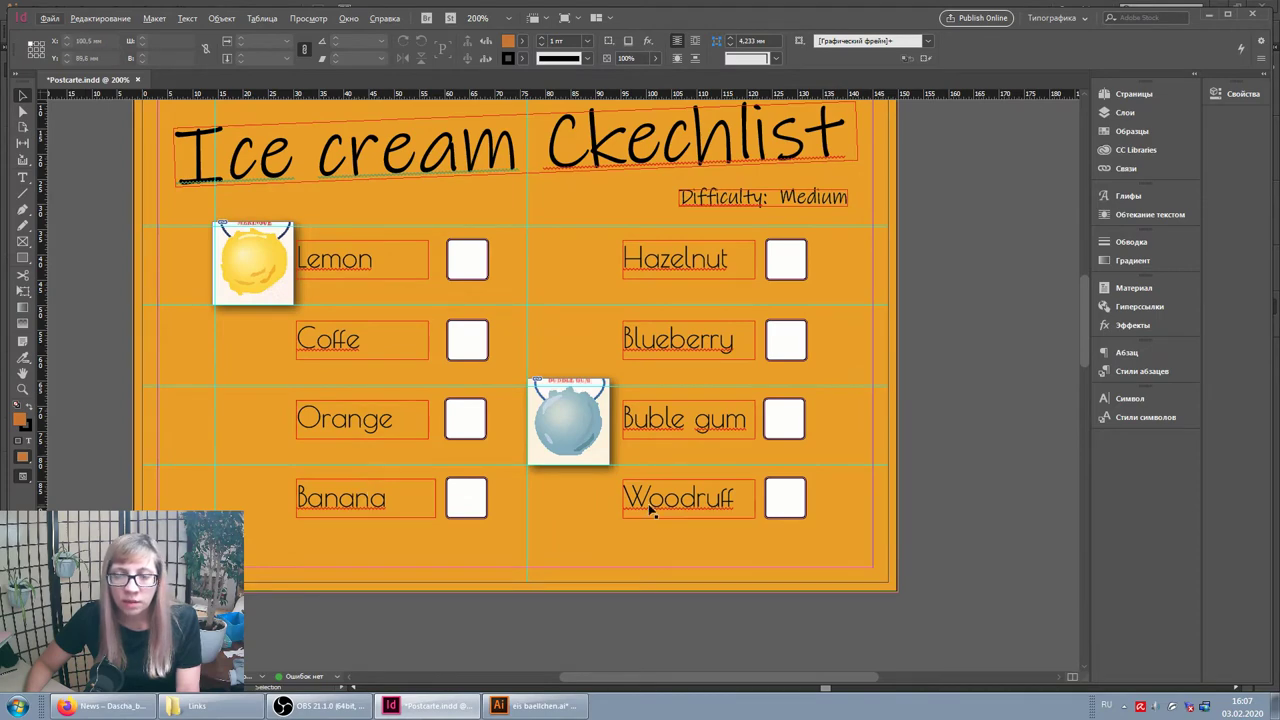
click(520, 708)
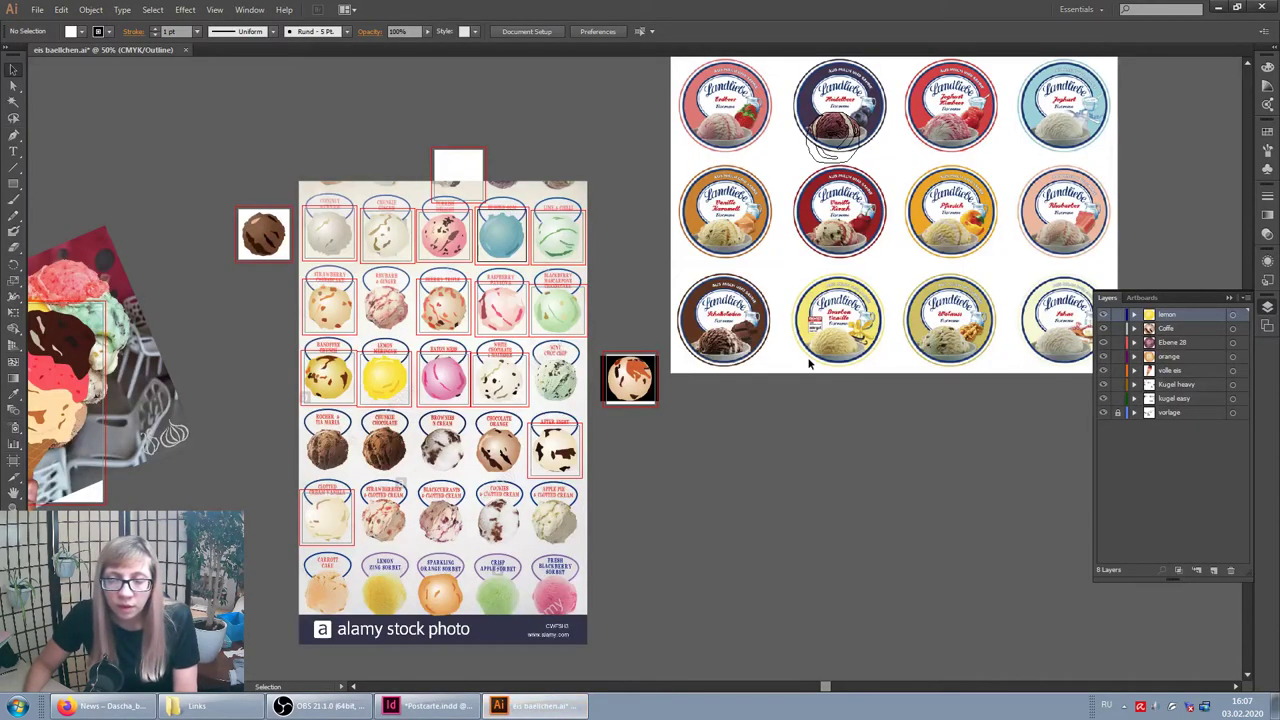
- Select the traced Lime & Chilli scoop and compare it against the orange checklist postcard in InDesign
scroll(533, 238, up, 3)
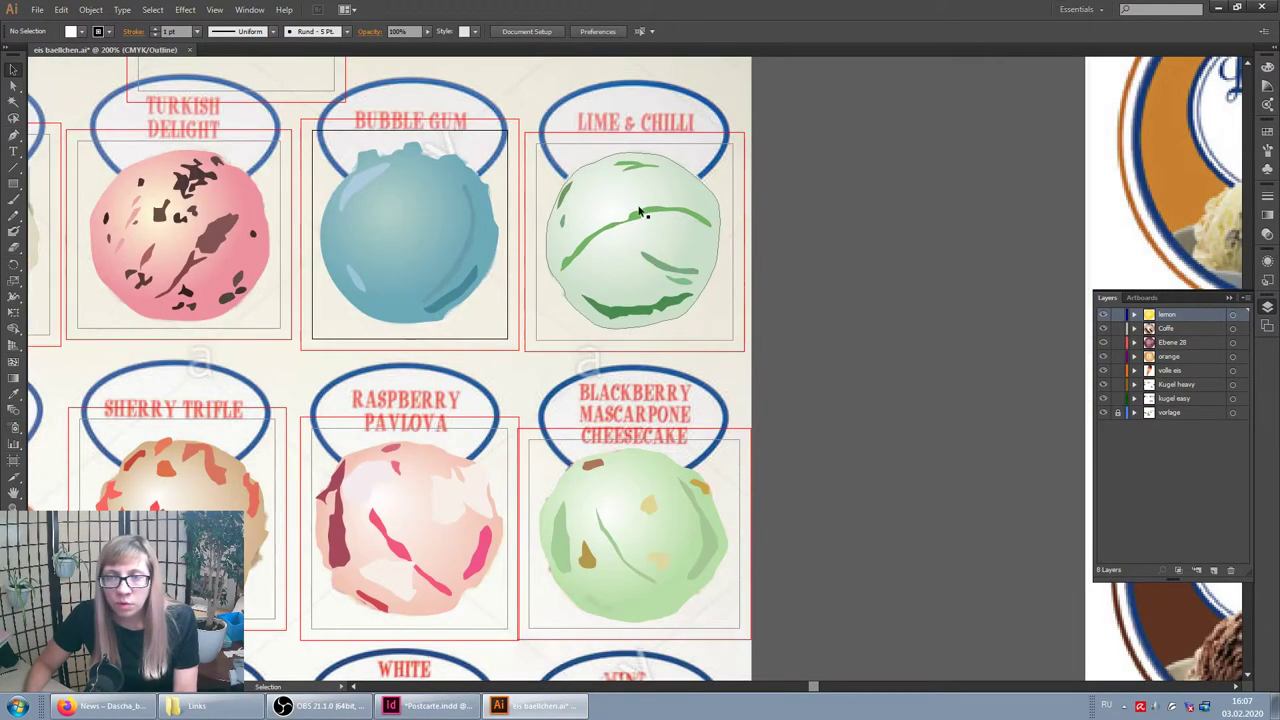
click(687, 228)
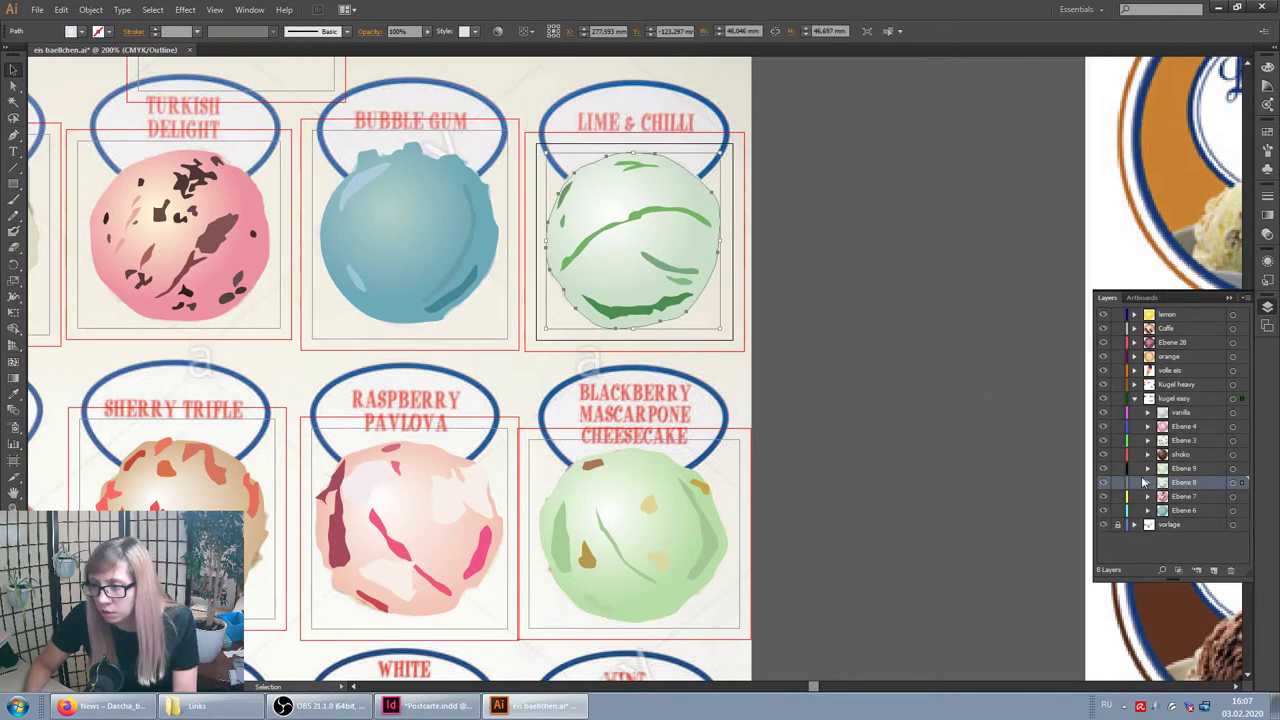
click(428, 706)
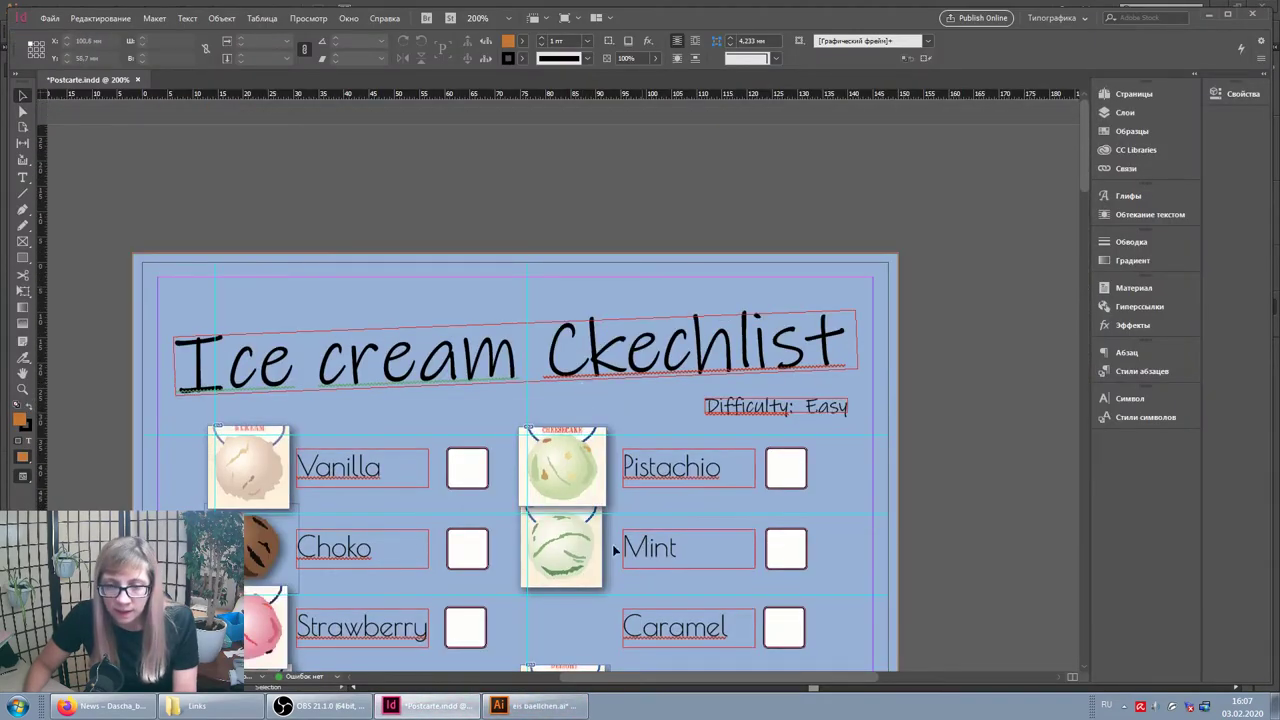
scroll(614, 545, down, 3)
scroll(583, 425, down, 3)
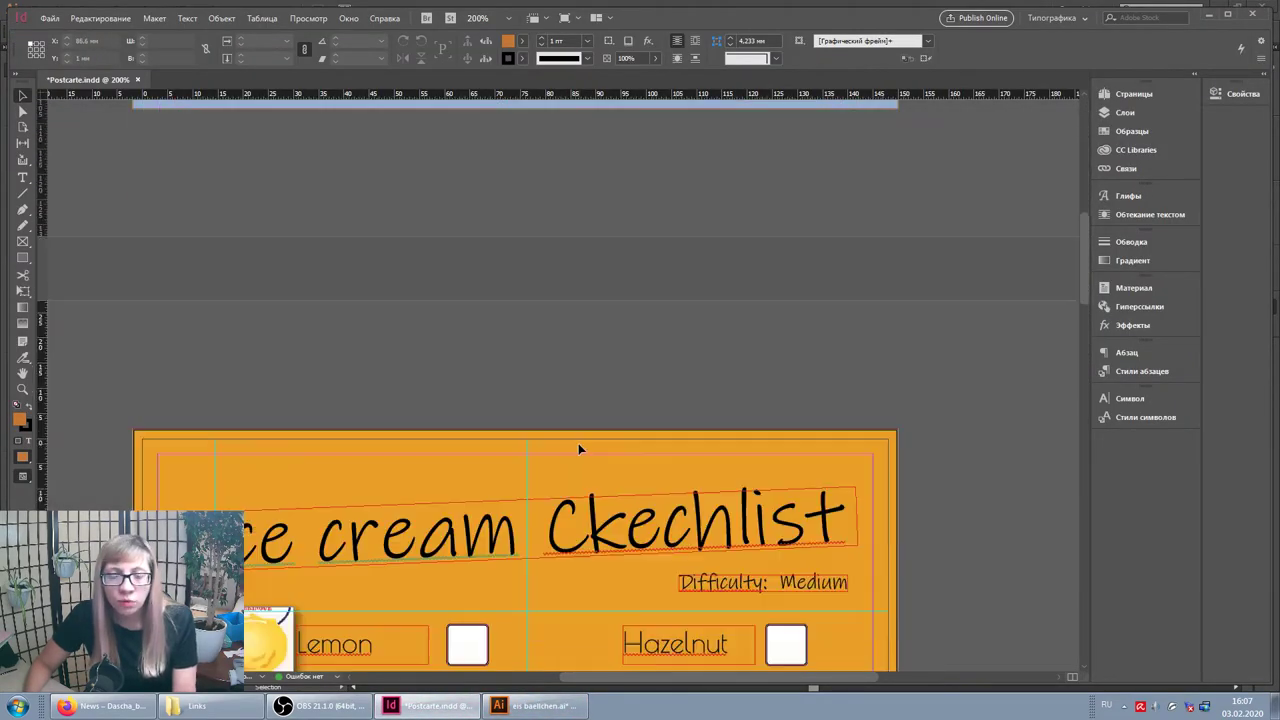
scroll(578, 443, down, 3)
scroll(578, 443, down, 3)
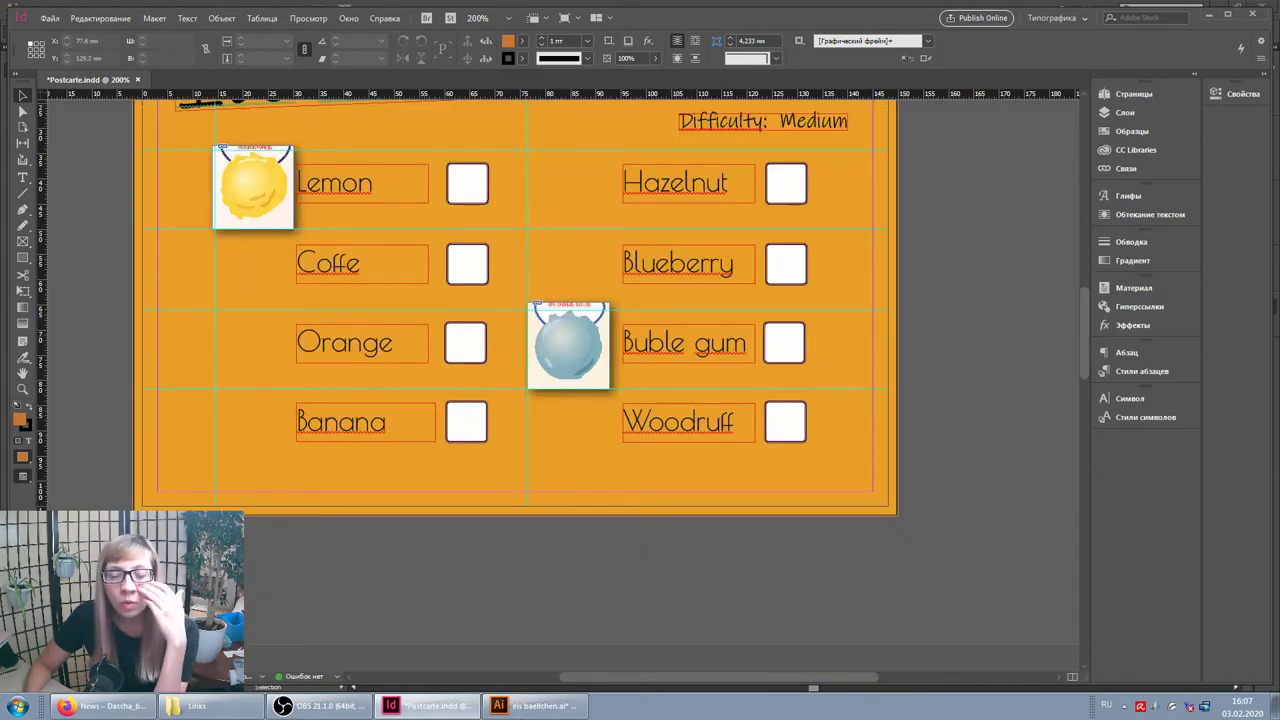
click(535, 706)
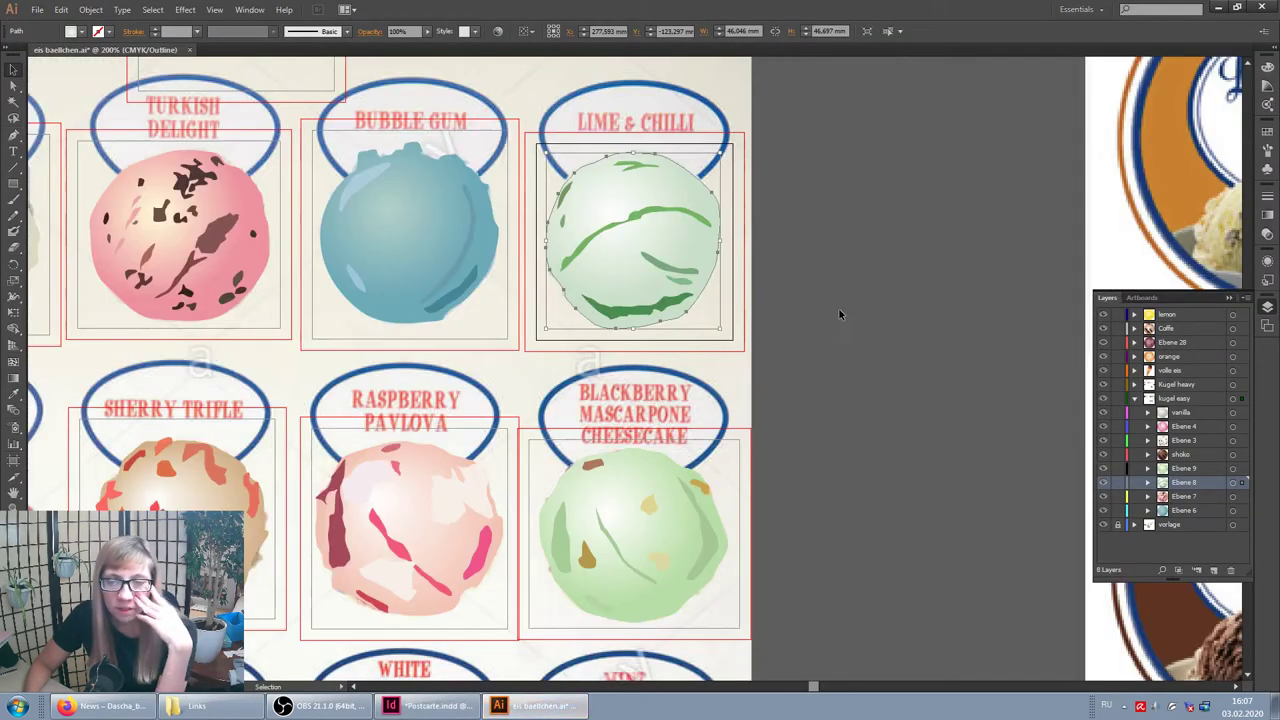
- Deselect the scoop, collapse the kugel easy layer and make Ebene 28 the working layer
click(814, 268)
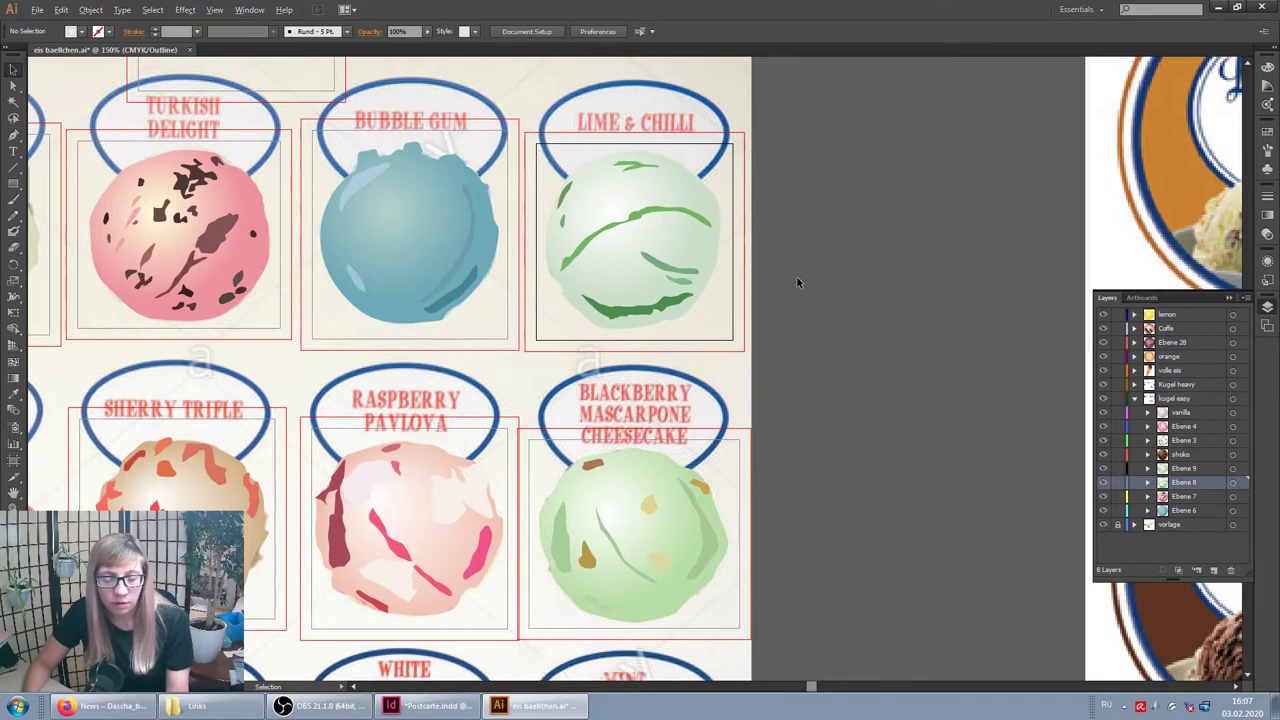
scroll(786, 276, down, 3)
scroll(825, 276, down, 2)
scroll(830, 275, down, 1)
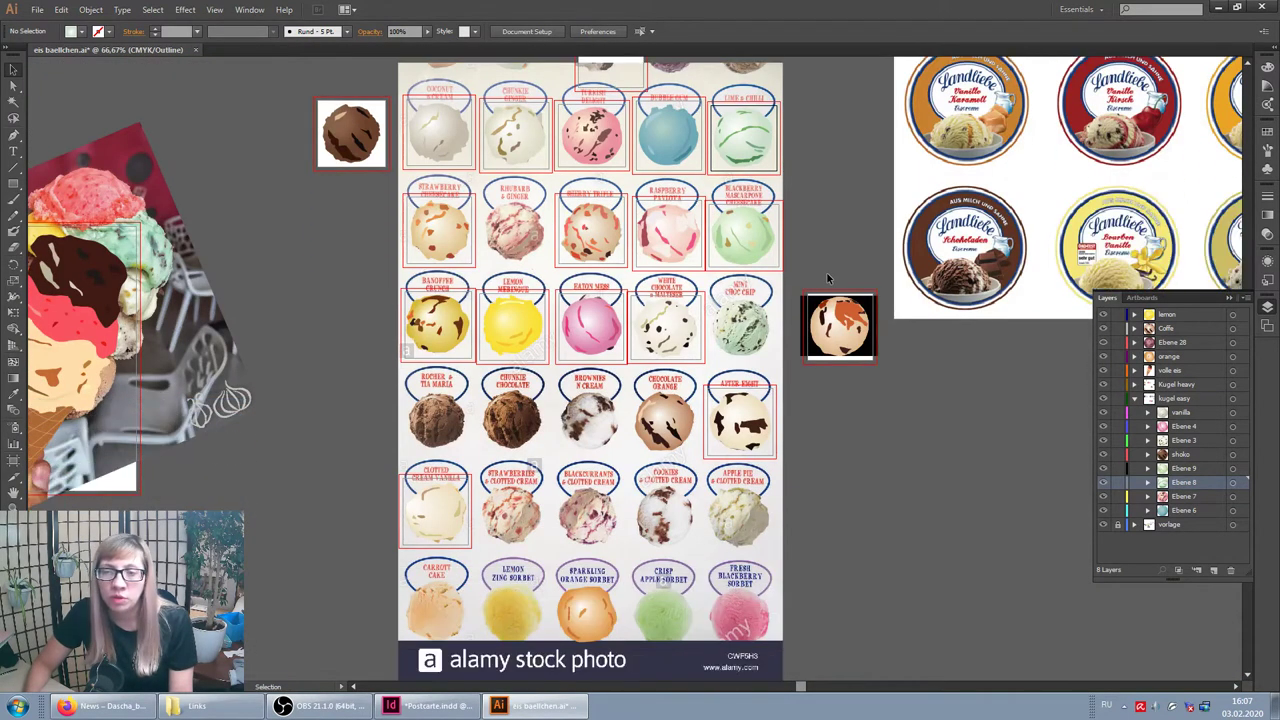
scroll(814, 280, down, 2)
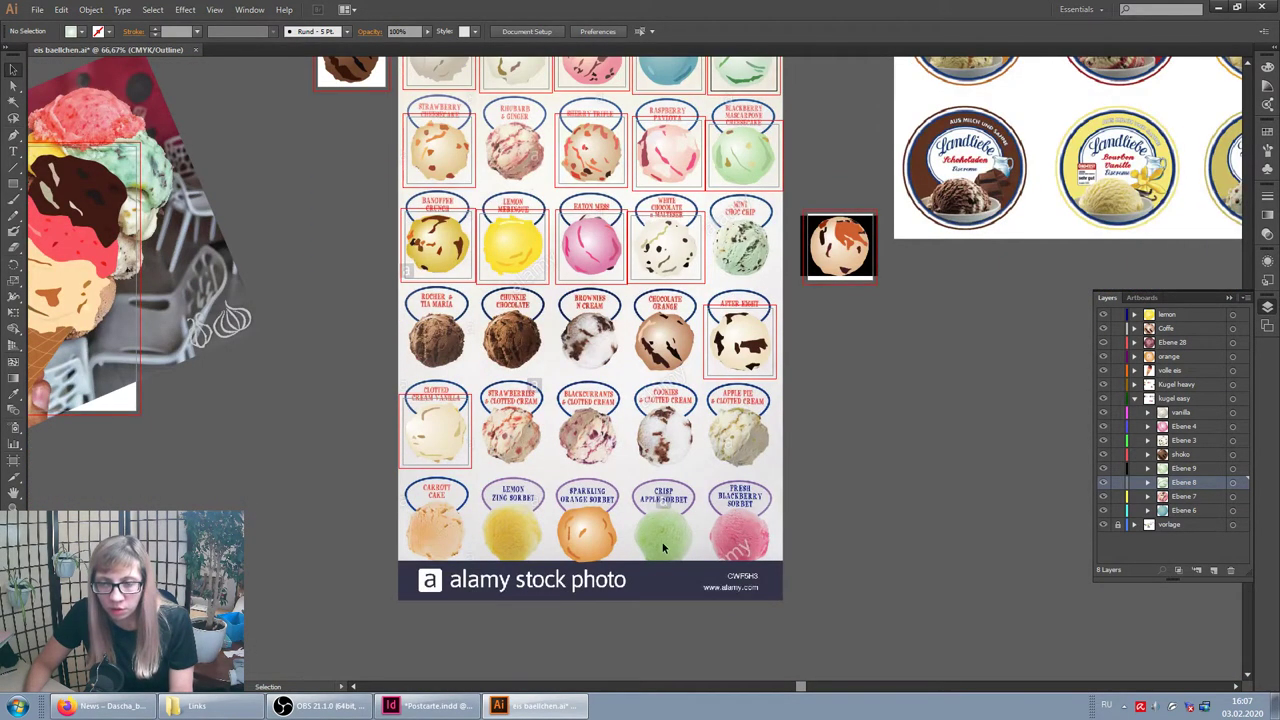
scroll(670, 546, up, 4)
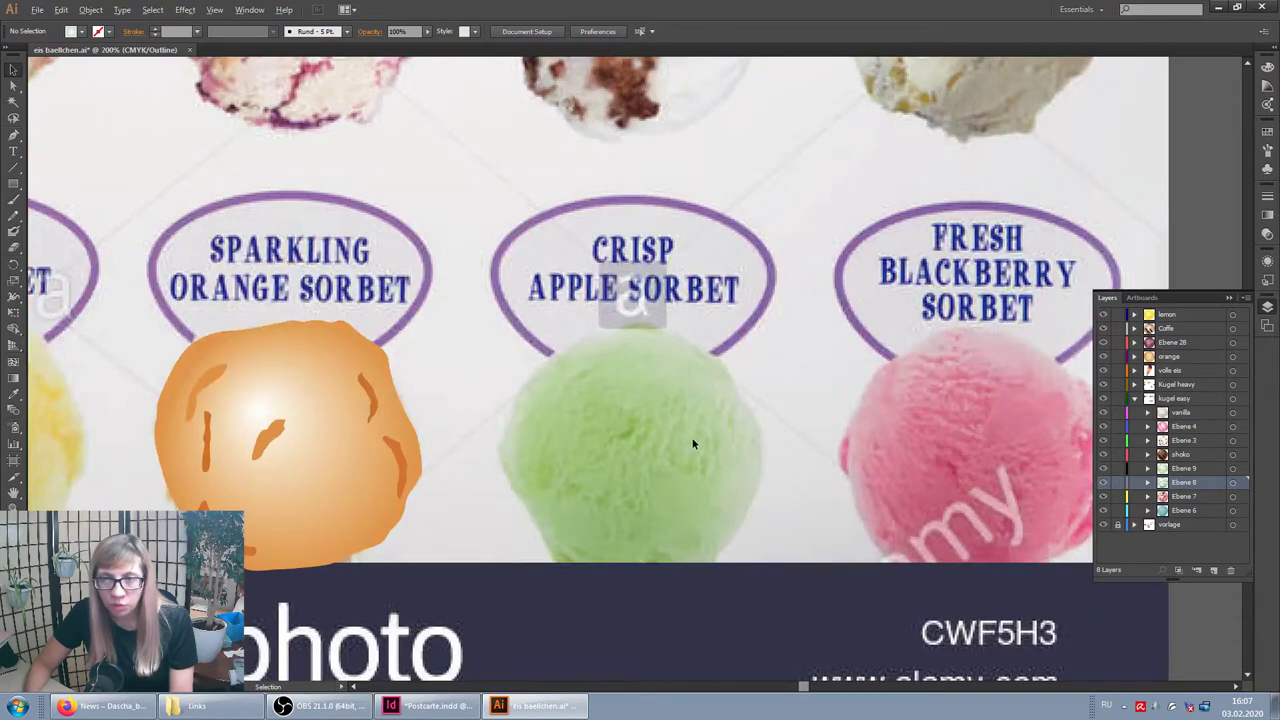
scroll(690, 439, down, 5)
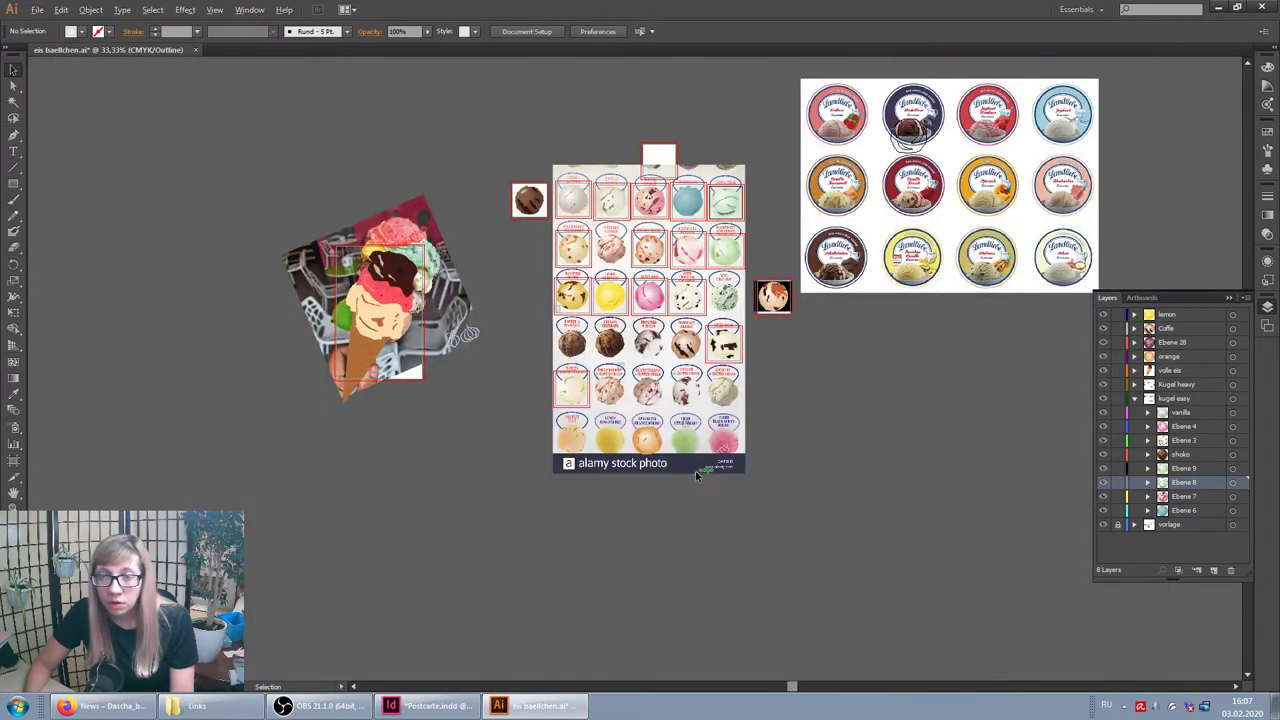
scroll(678, 468, up, 3)
scroll(700, 470, up, 2)
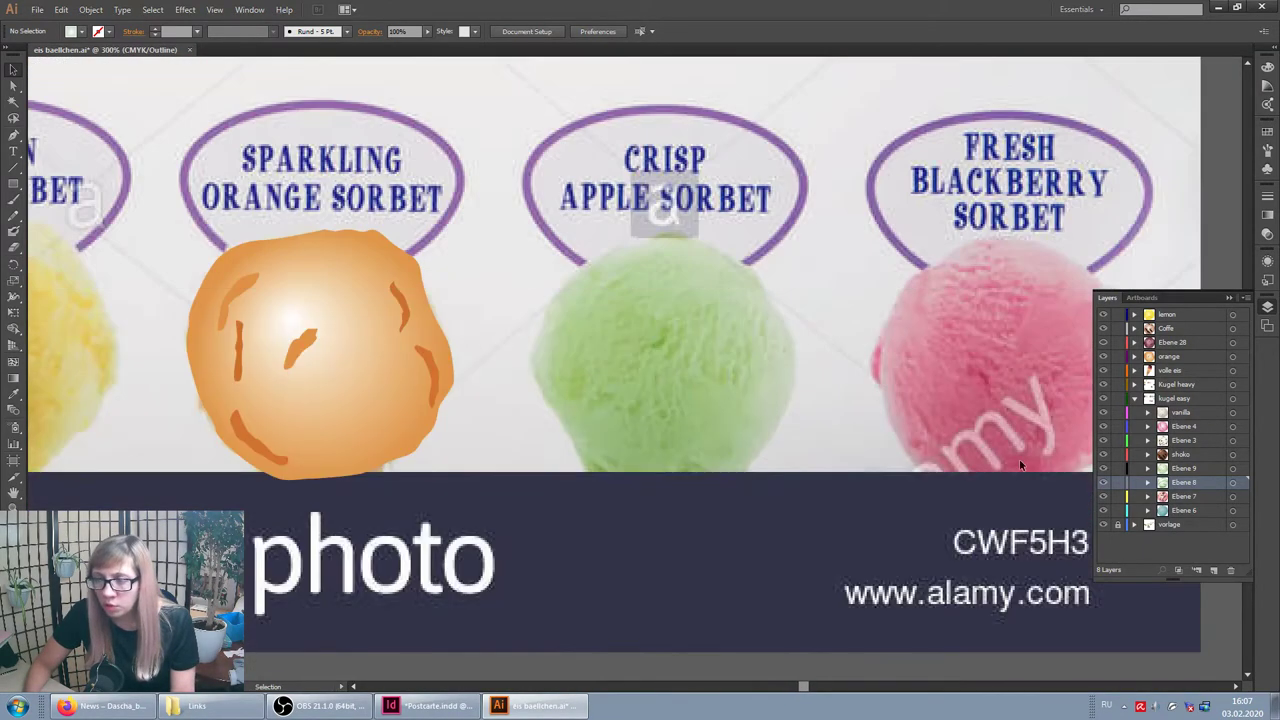
click(1135, 398)
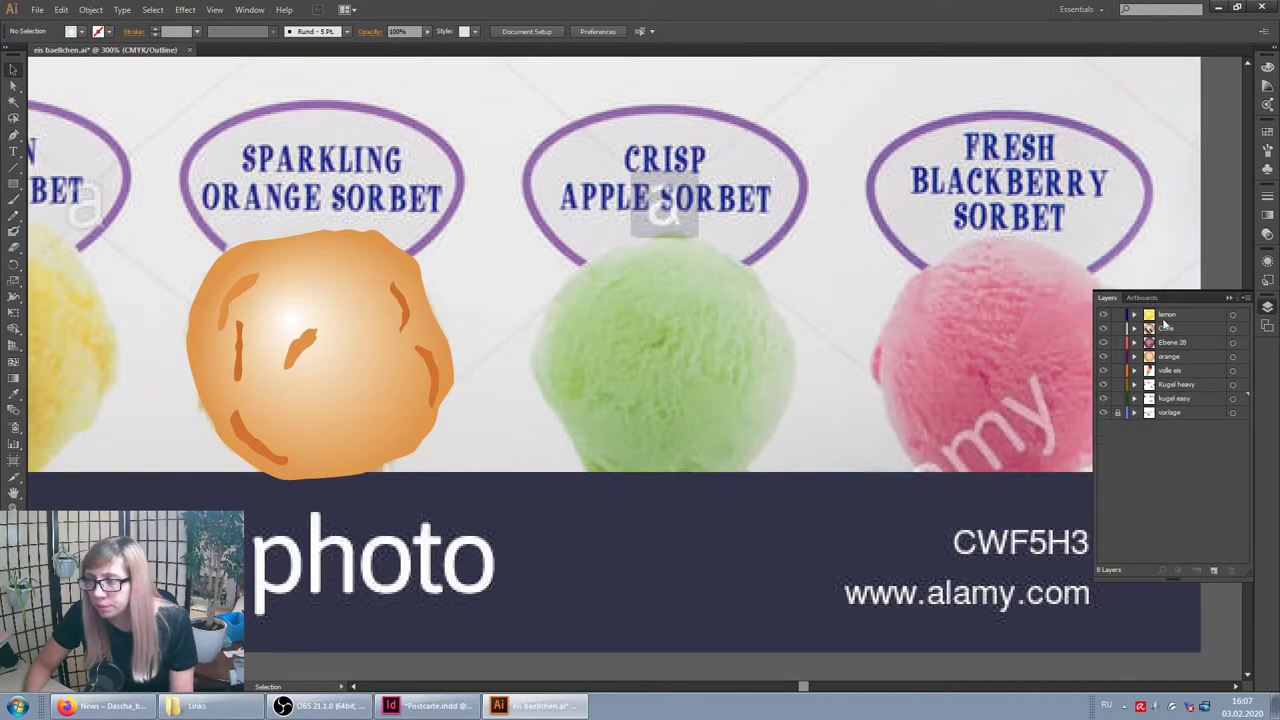
click(1175, 344)
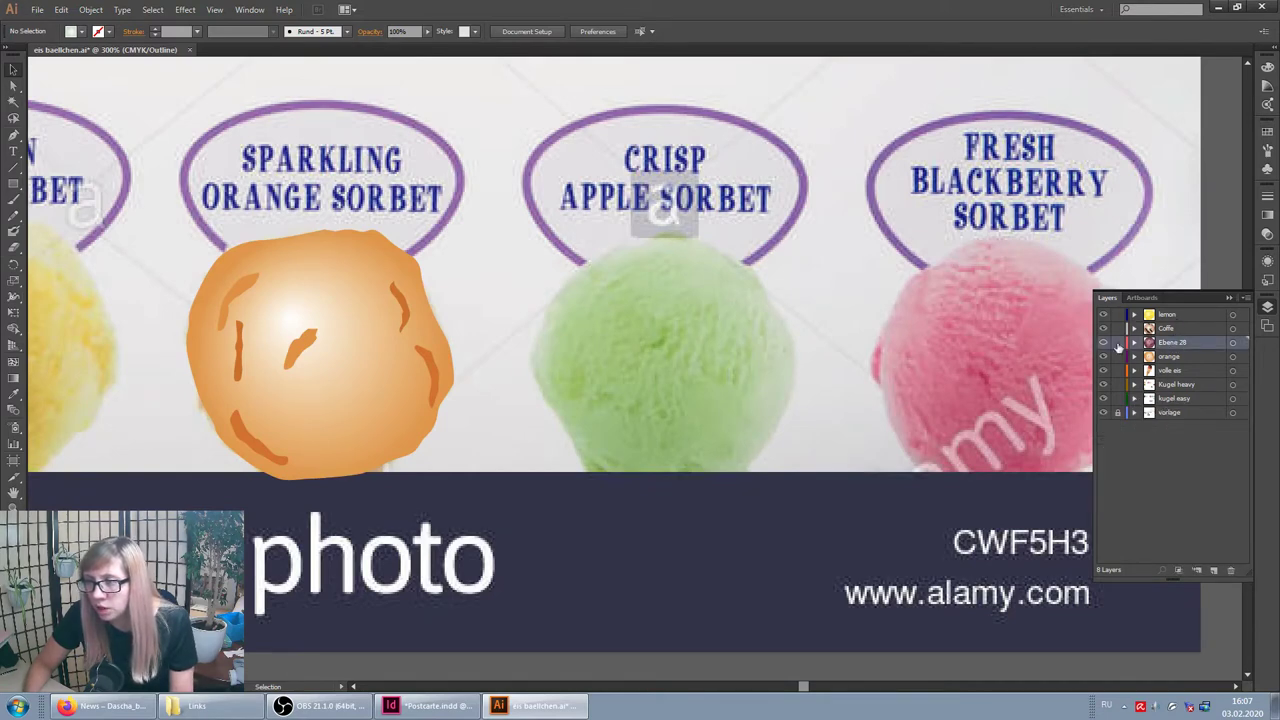
- Pan over to the Landliebe lids and zoom into the Heidelbeer lid
scroll(833, 241, down, 4)
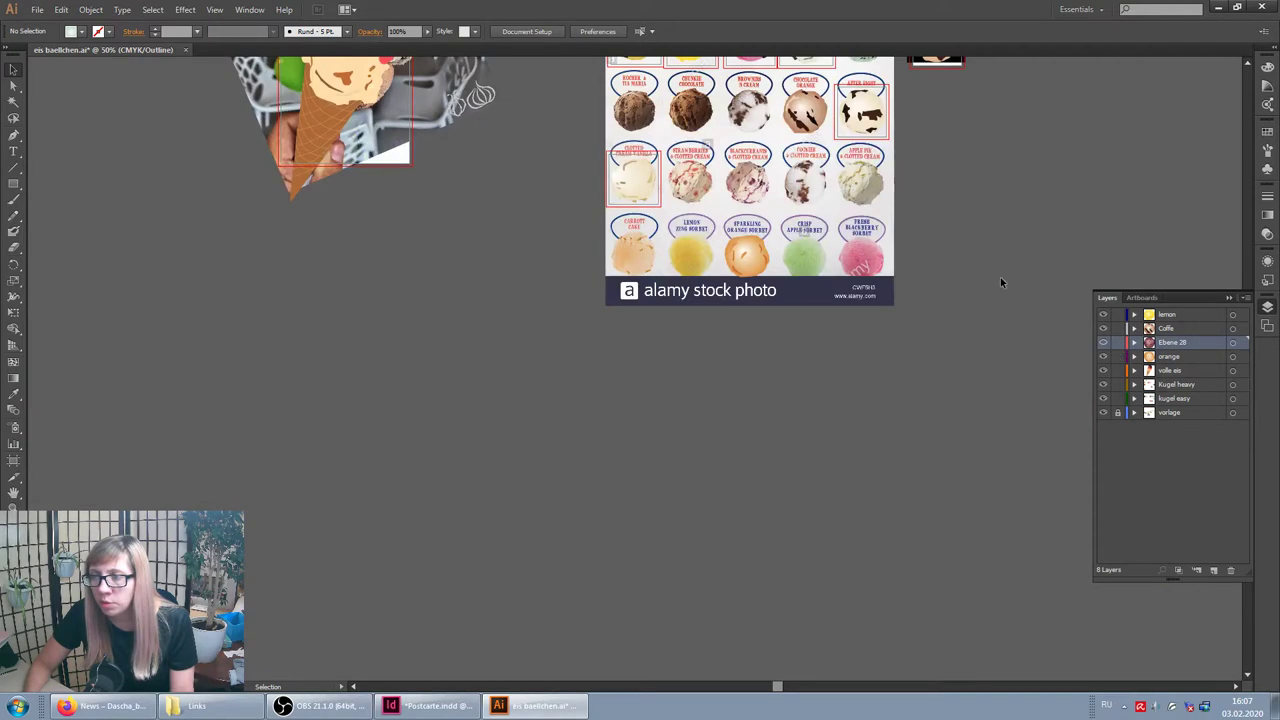
scroll(998, 278, up, 3)
scroll(940, 245, right, 1)
scroll(1000, 265, right, 2)
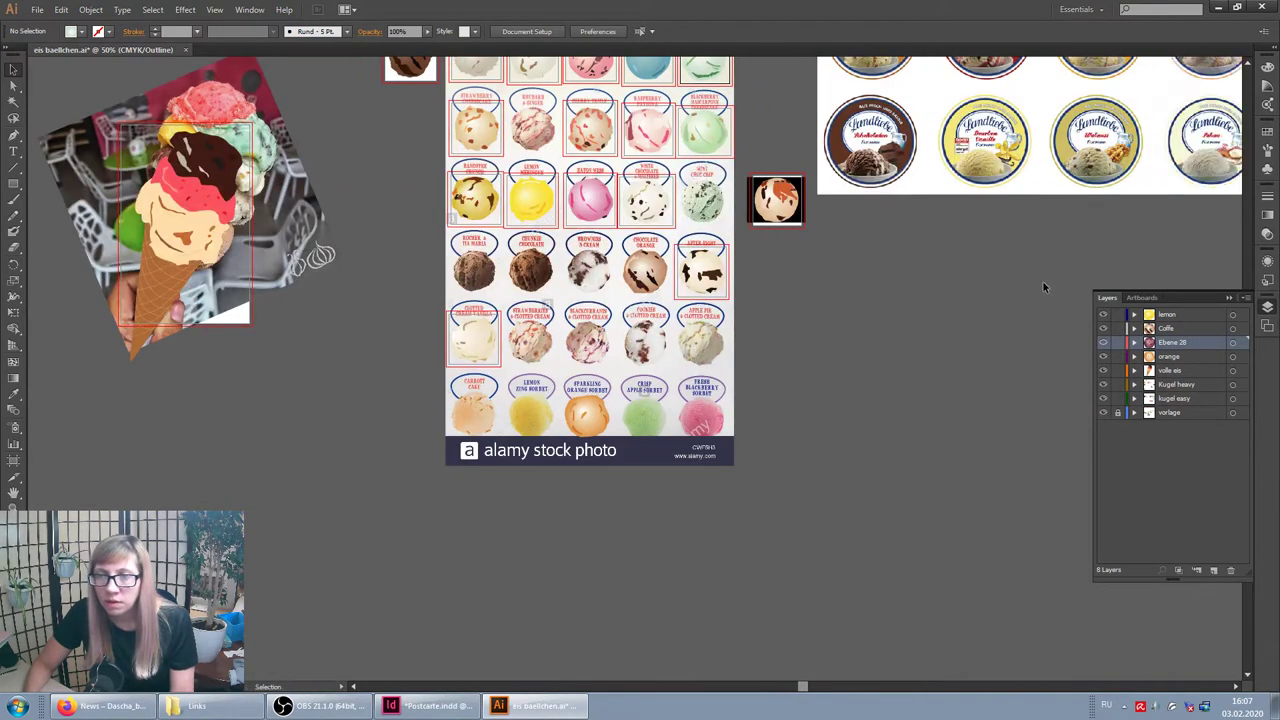
scroll(1040, 282, up, 3)
scroll(1080, 290, right, 2)
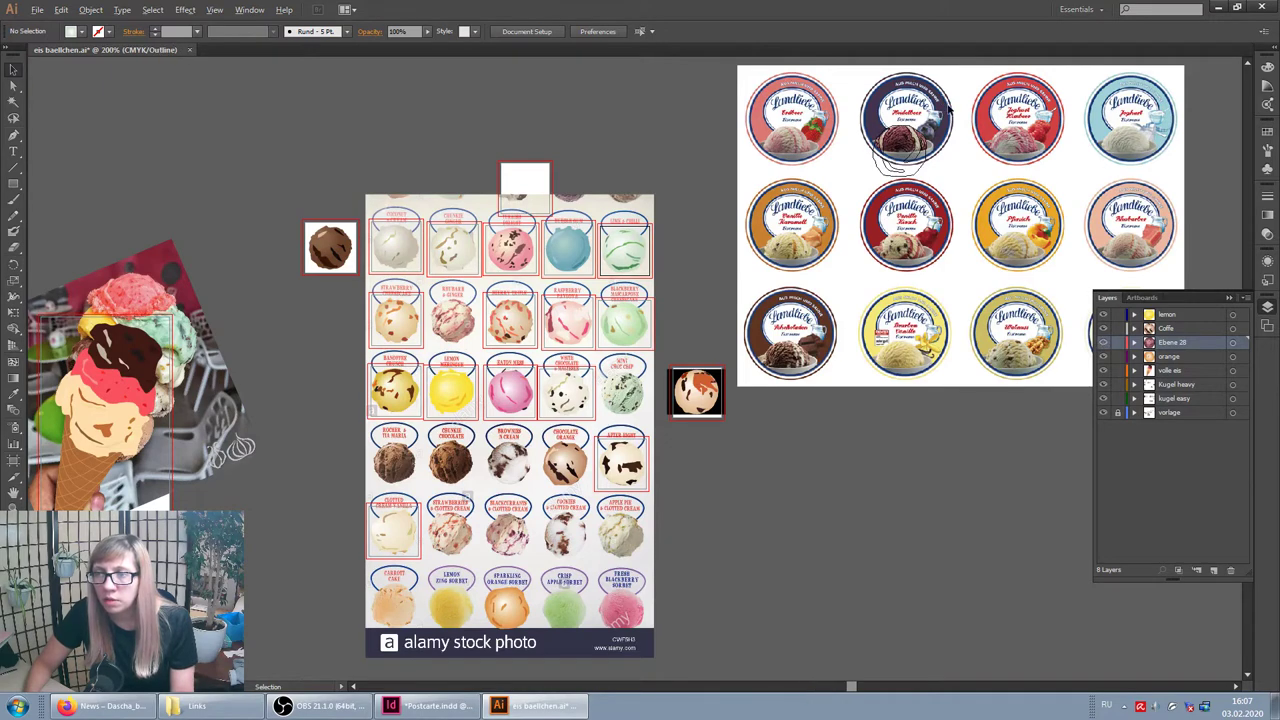
scroll(953, 133, up, 7)
scroll(641, 278, down, 3)
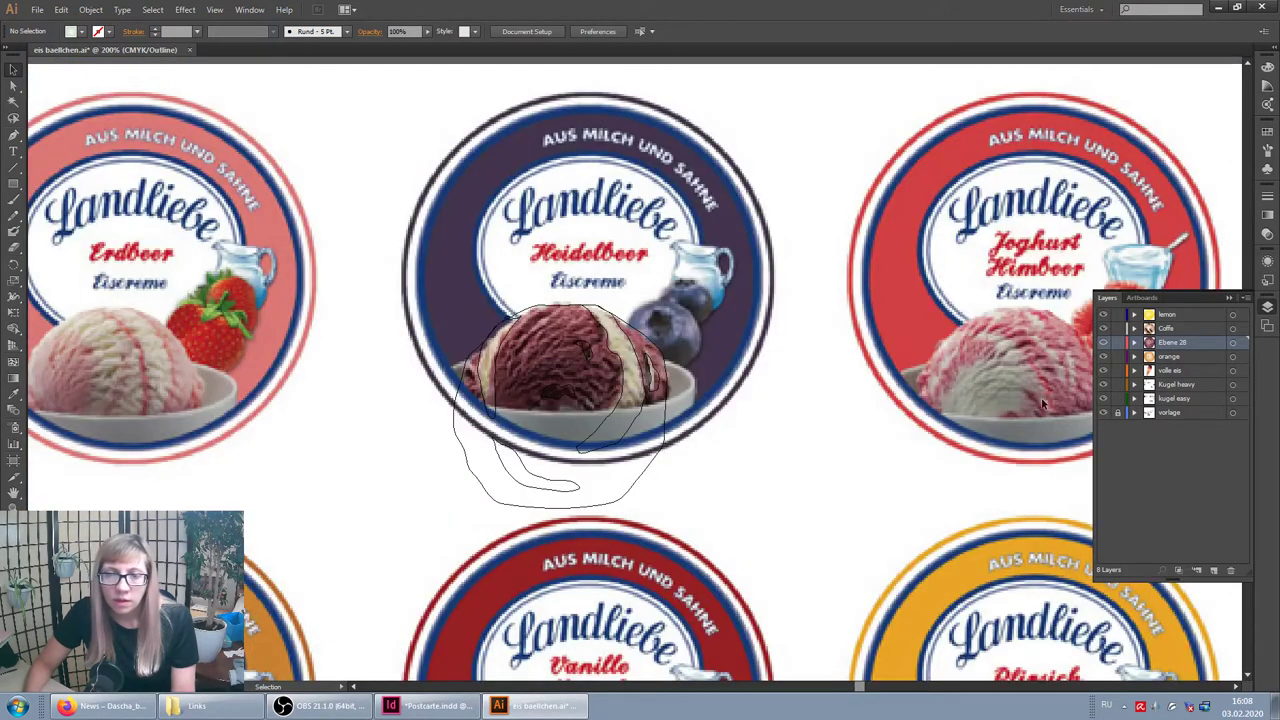
- Preview the blueberry scoop's fills and glance at the InDesign checklist postcard
key(ctrl+y)
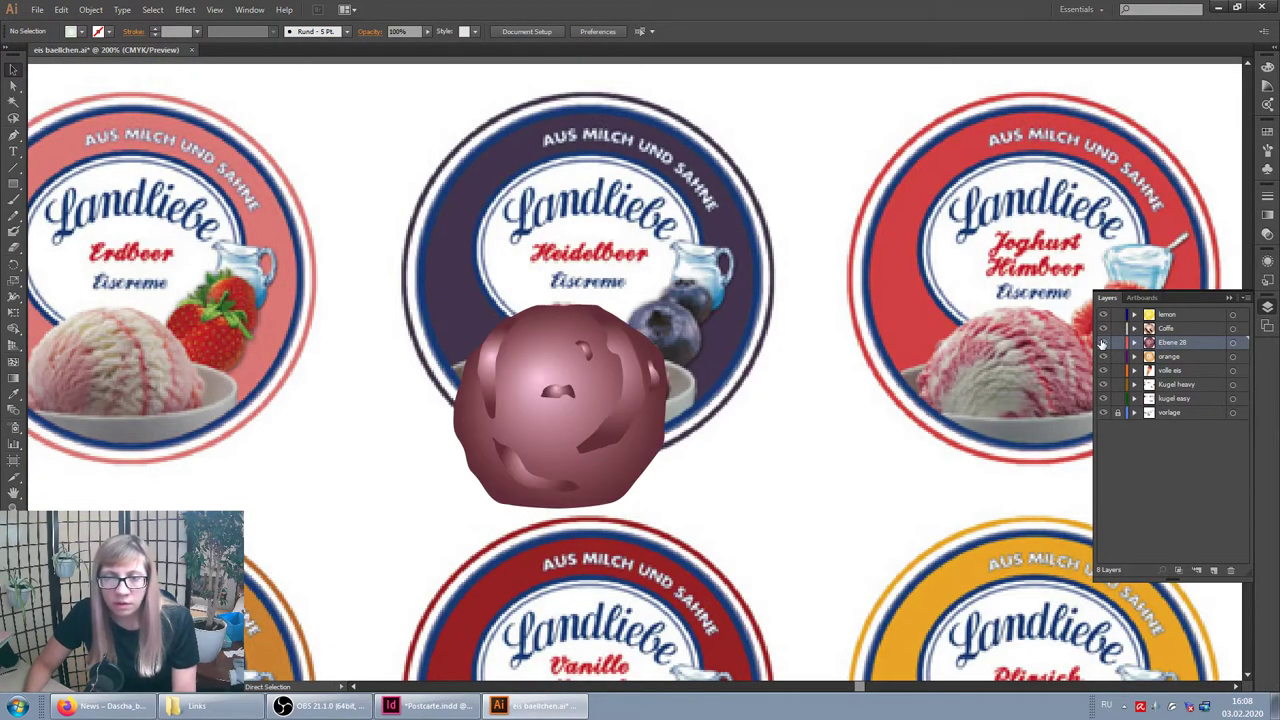
key(ctrl+y)
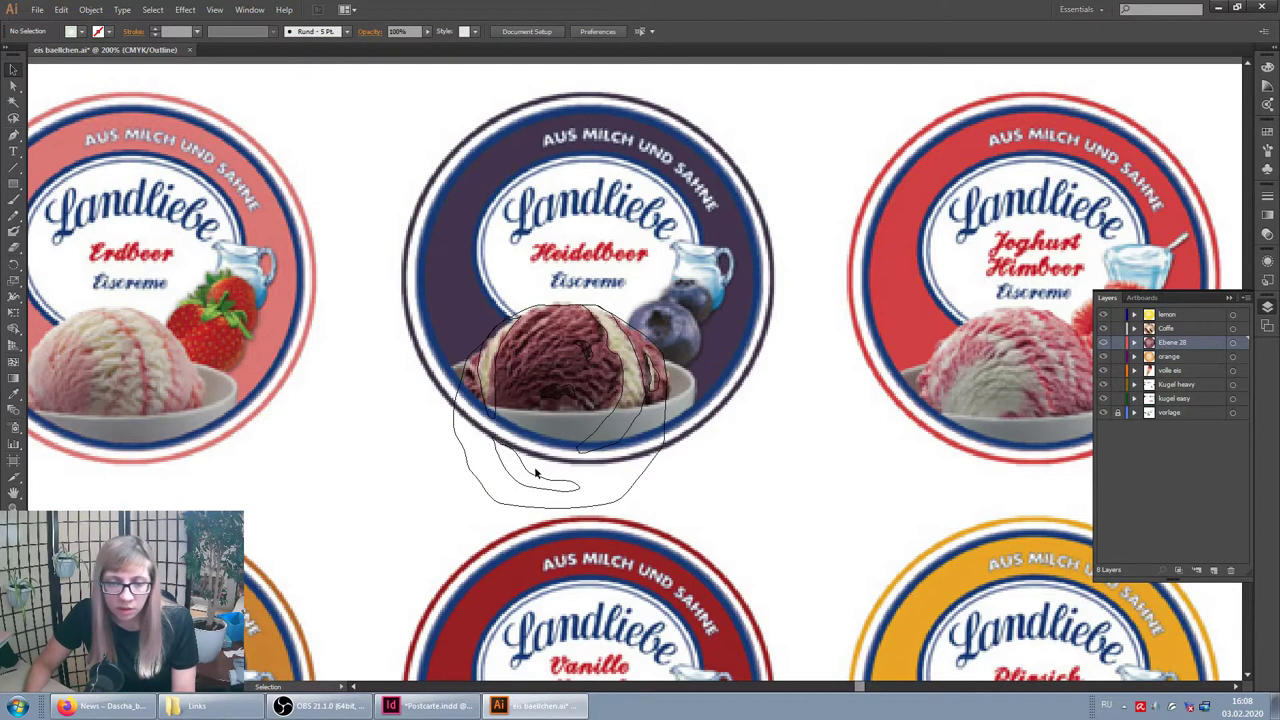
click(420, 706)
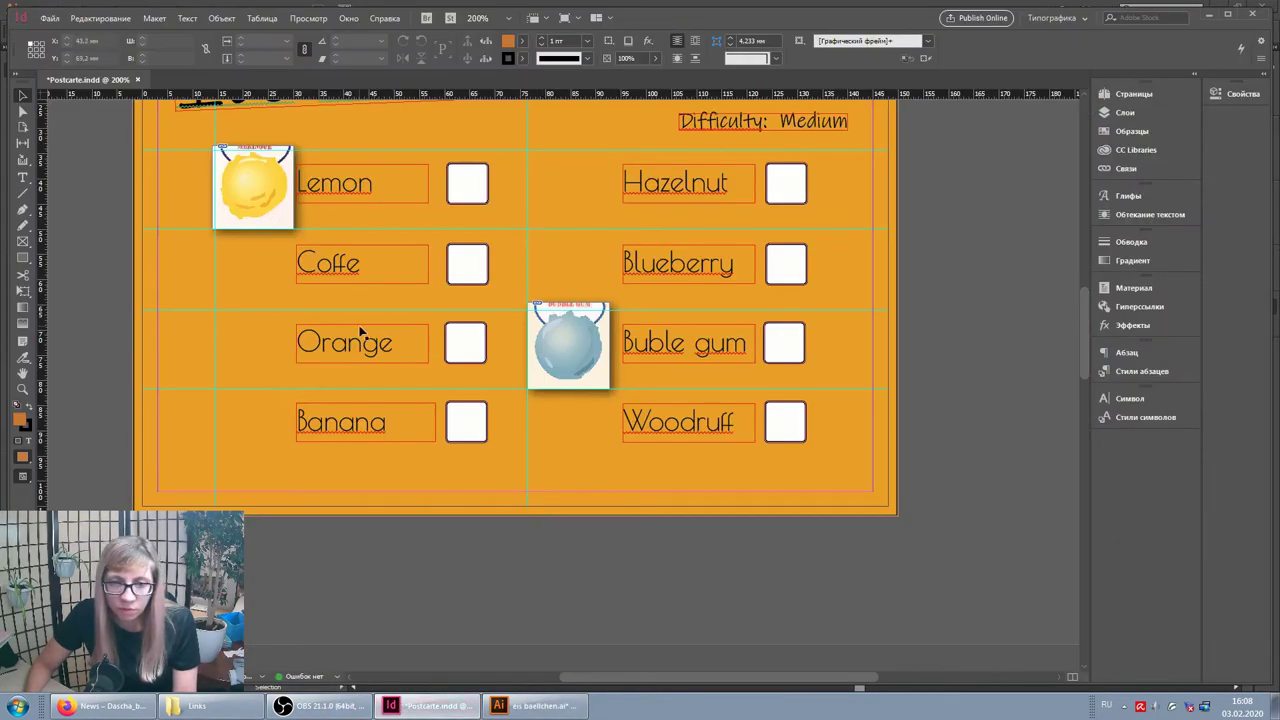
scroll(496, 324, up, 1)
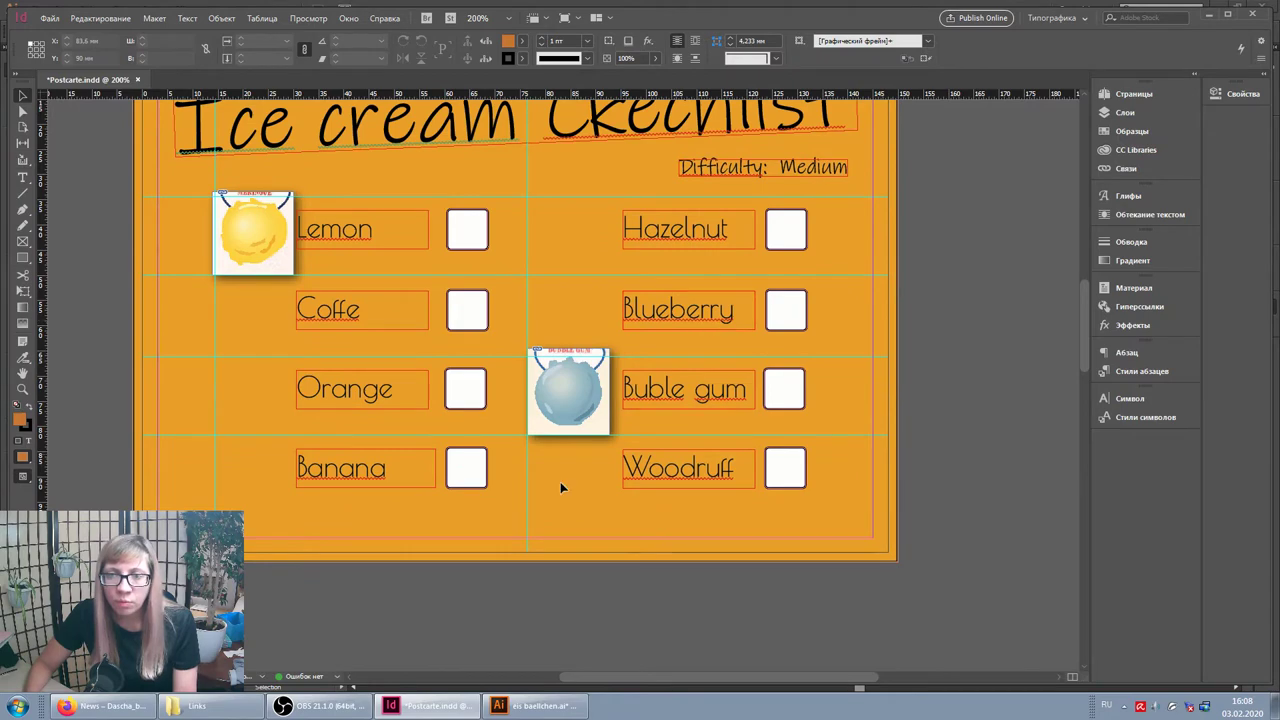
click(522, 710)
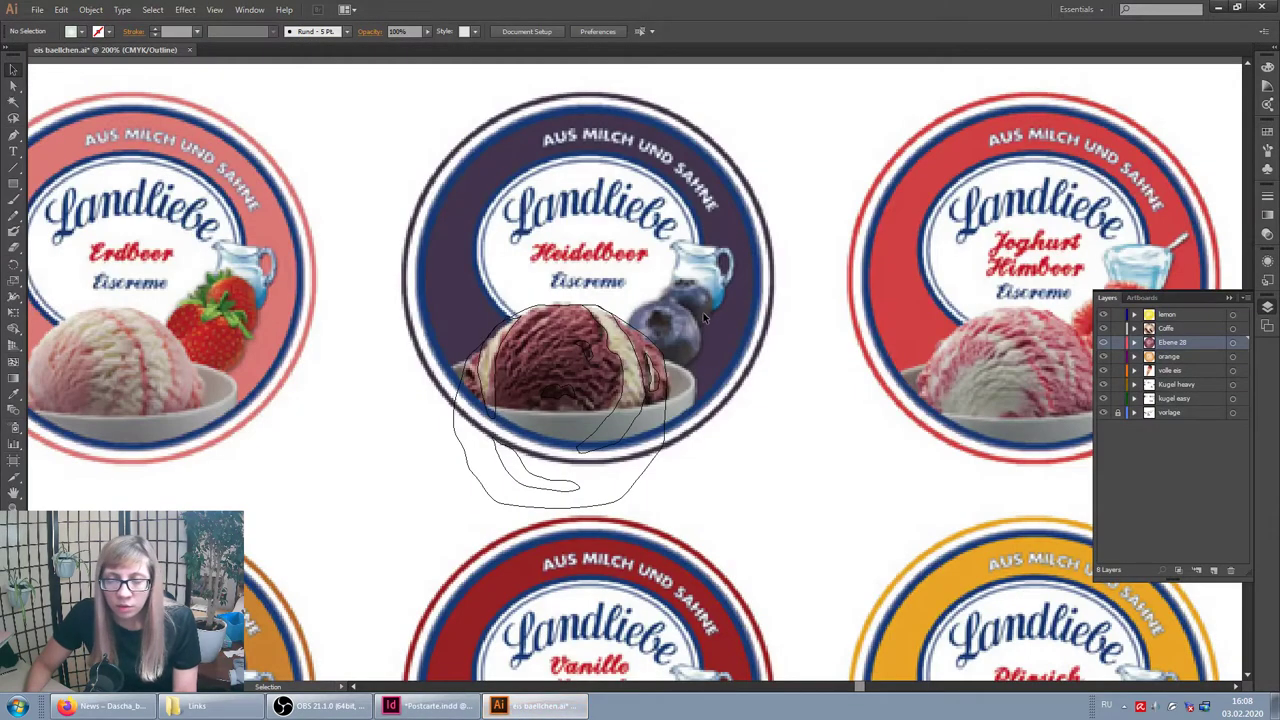
- Sample the cream colour from the Heidelbeer photo onto the scoop's stripe paths
click(641, 344)
key(i)
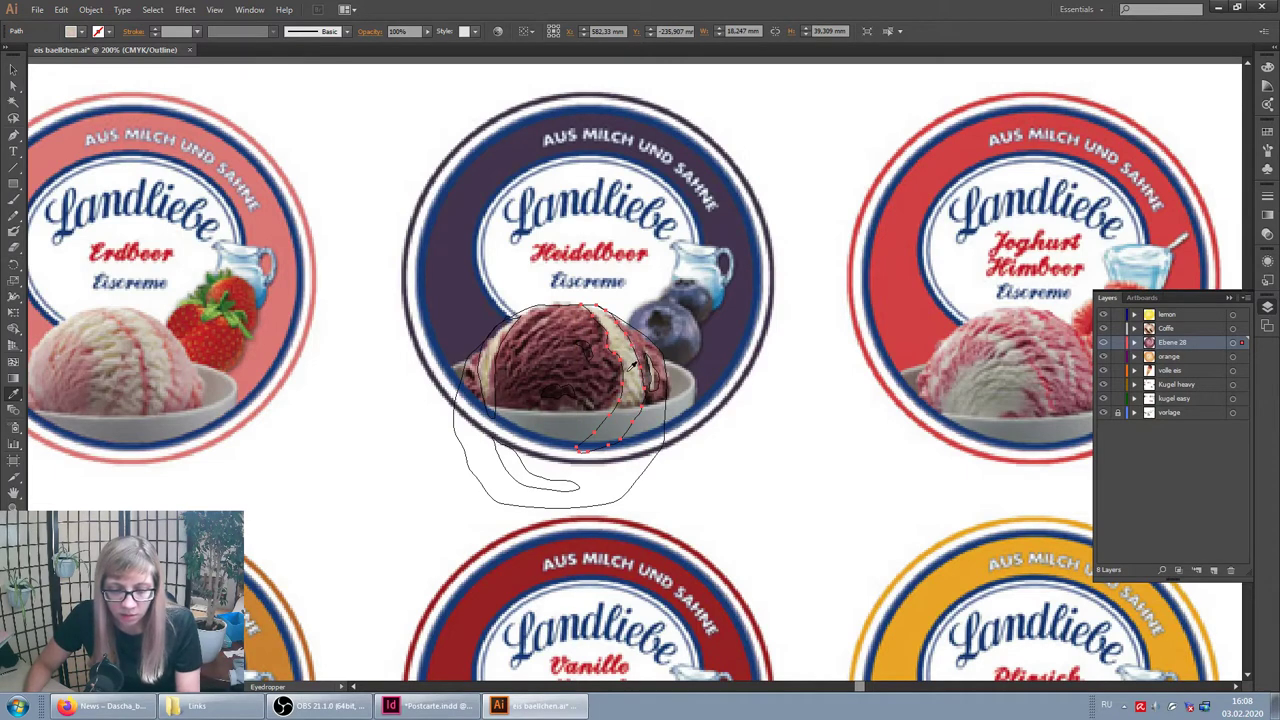
key(v)
click(492, 345)
key(i)
click(505, 350)
key(v)
click(562, 481)
key(i)
key(v)
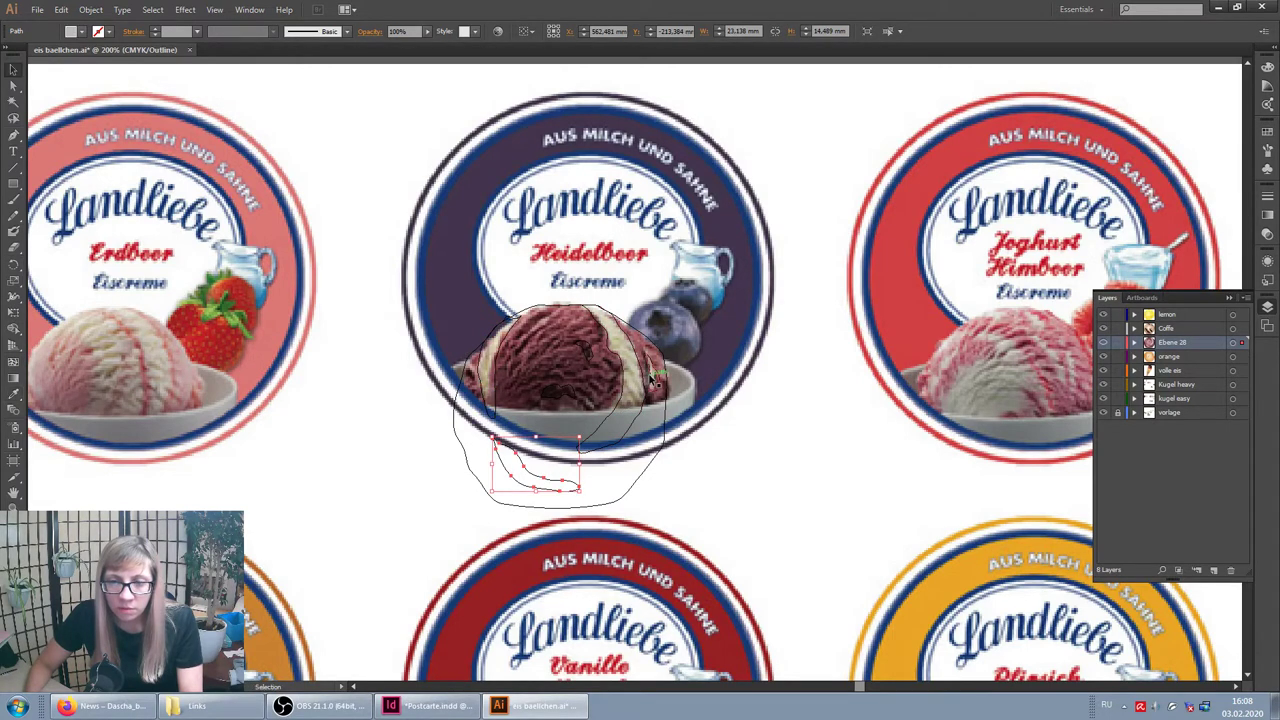
key(i)
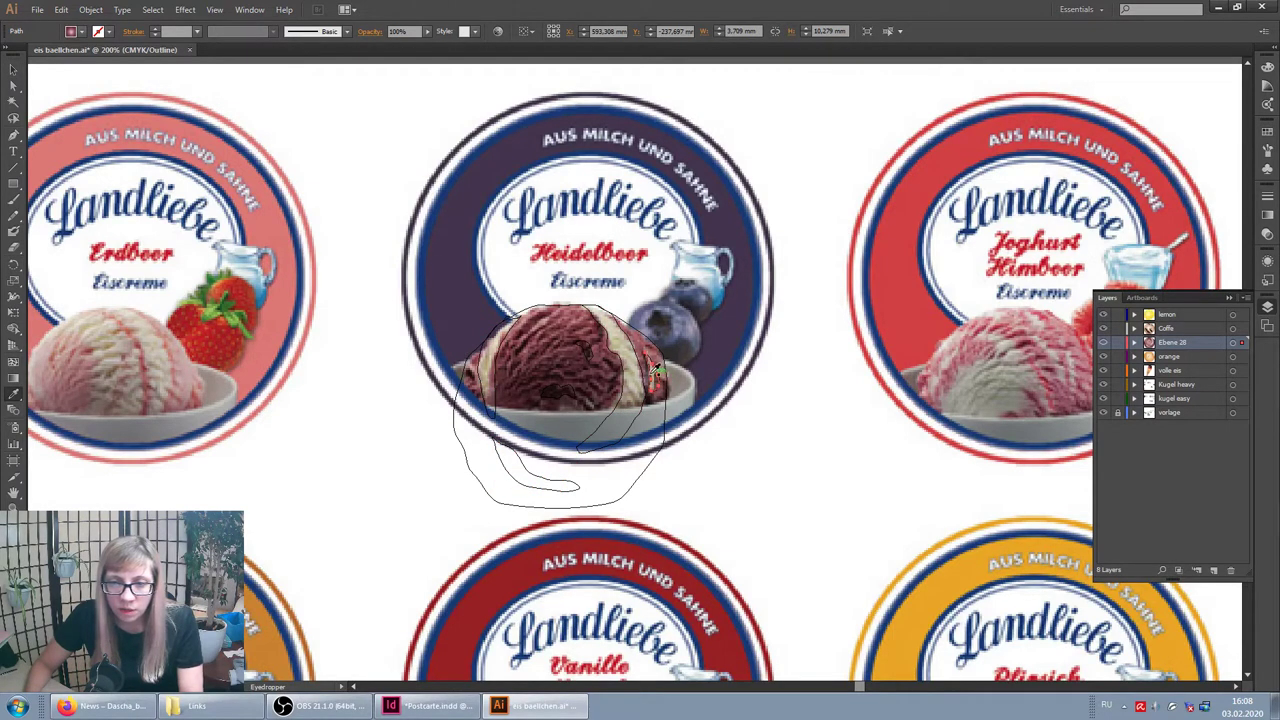
- Give the small spot paths a dark colour sampled from the lid photo
key(ctrl+y)
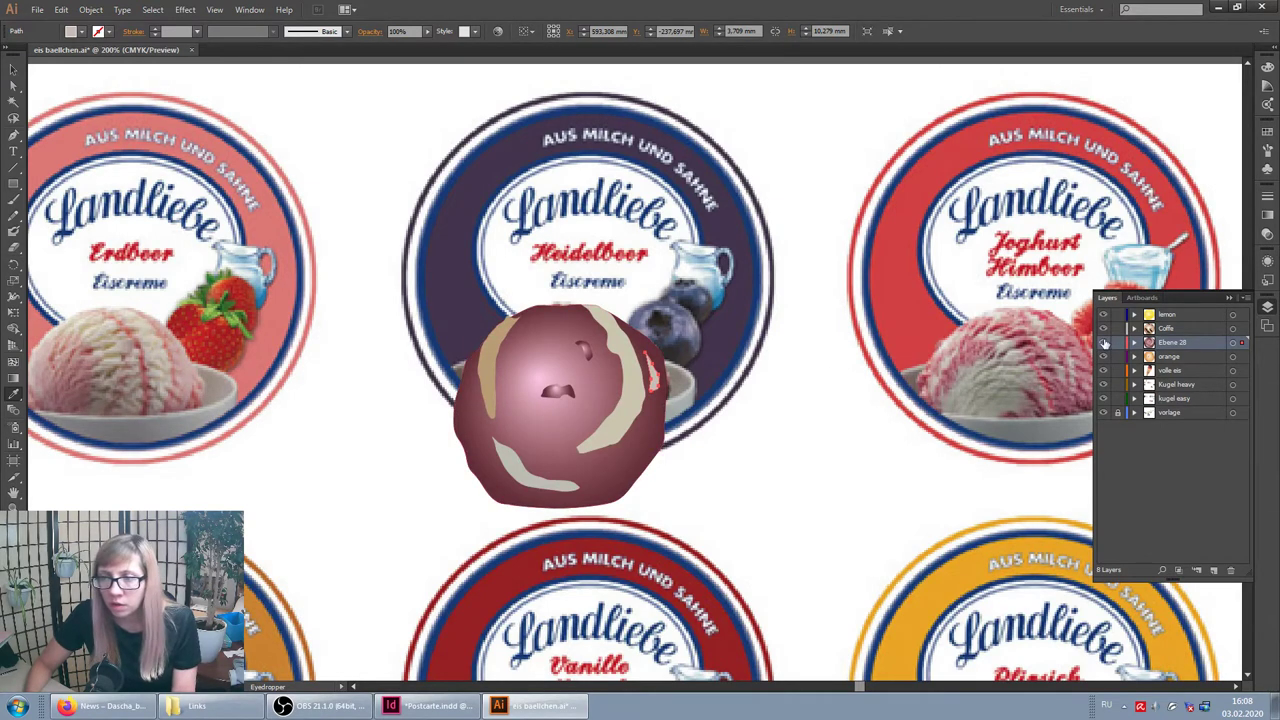
key(ctrl+y)
key(v)
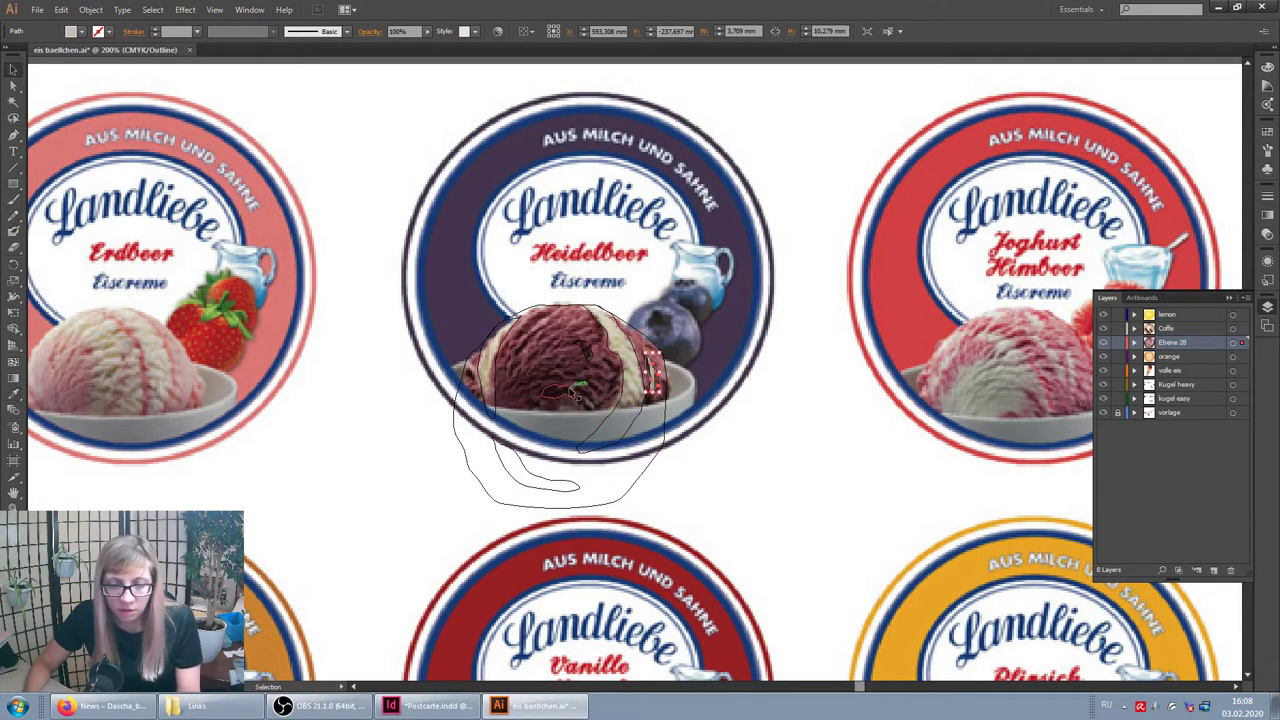
click(583, 345)
key(i)
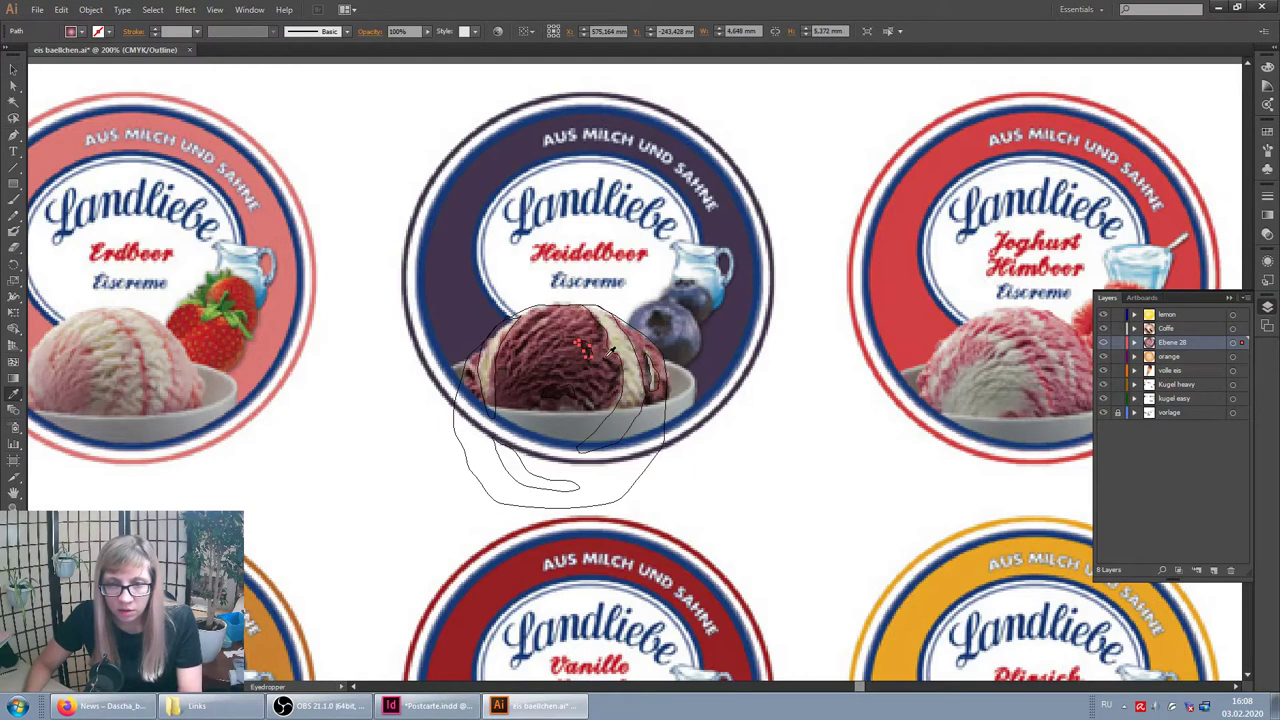
ctrl+click(558, 388)
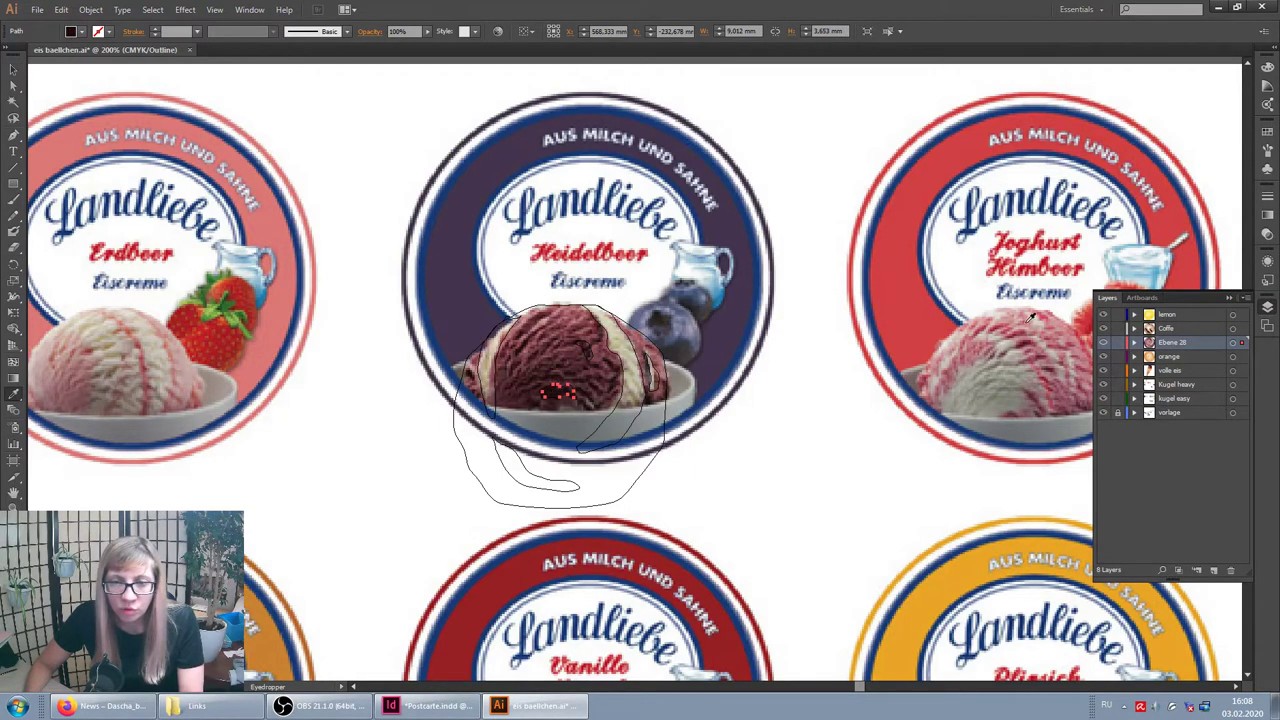
key(ctrl+y)
key(alt)
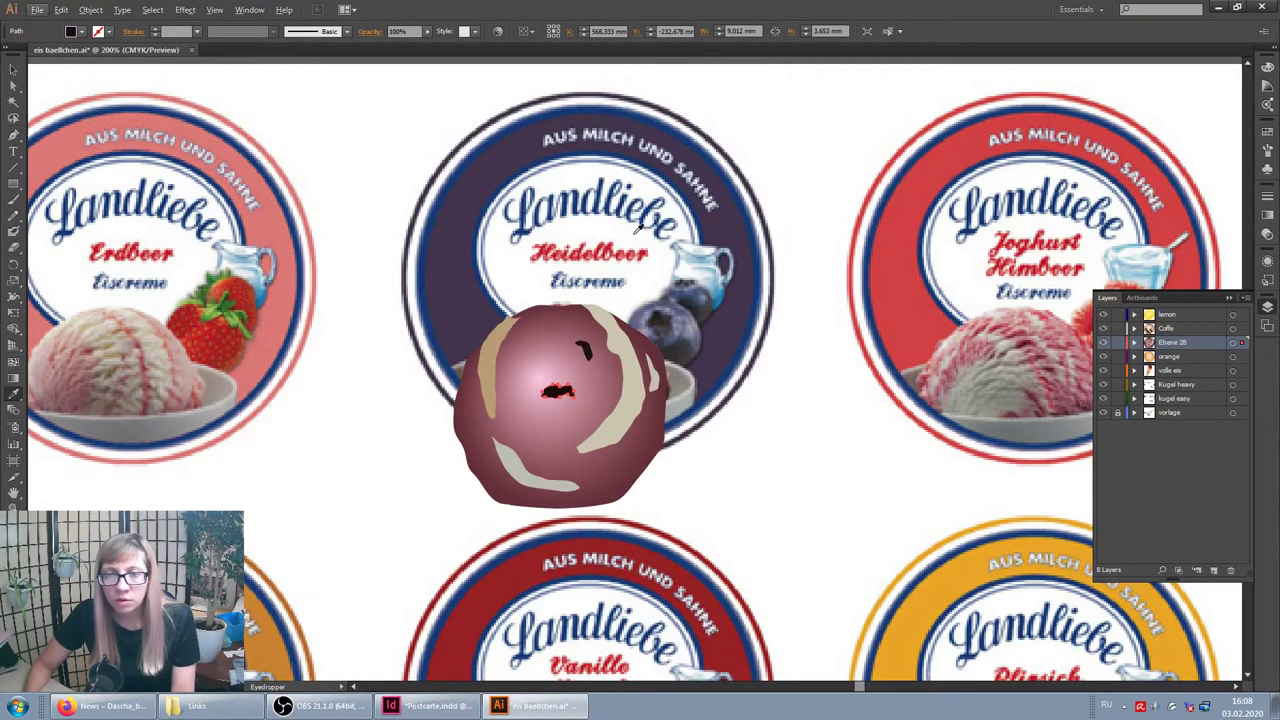
- Refill the left stripe with a lighter beige from the photo and zoom out
key(v)
click(372, 193)
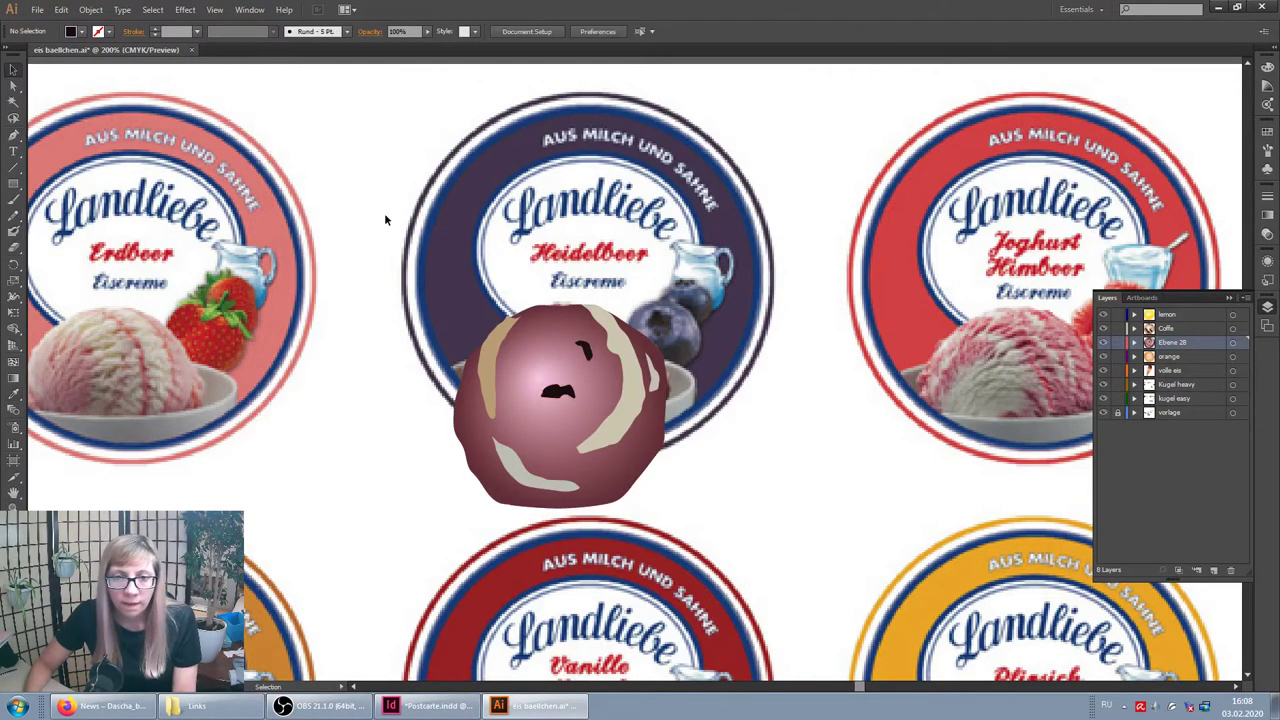
click(484, 350)
key(i)
click(618, 348)
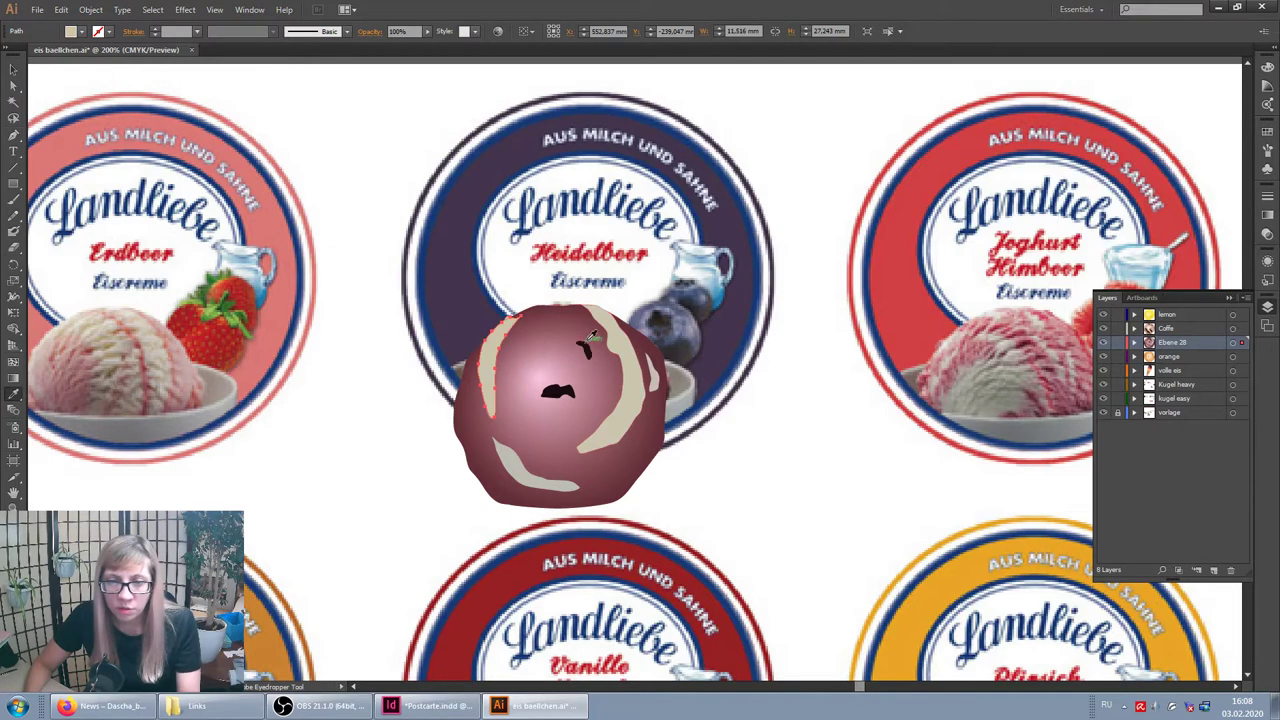
key(v)
click(779, 185)
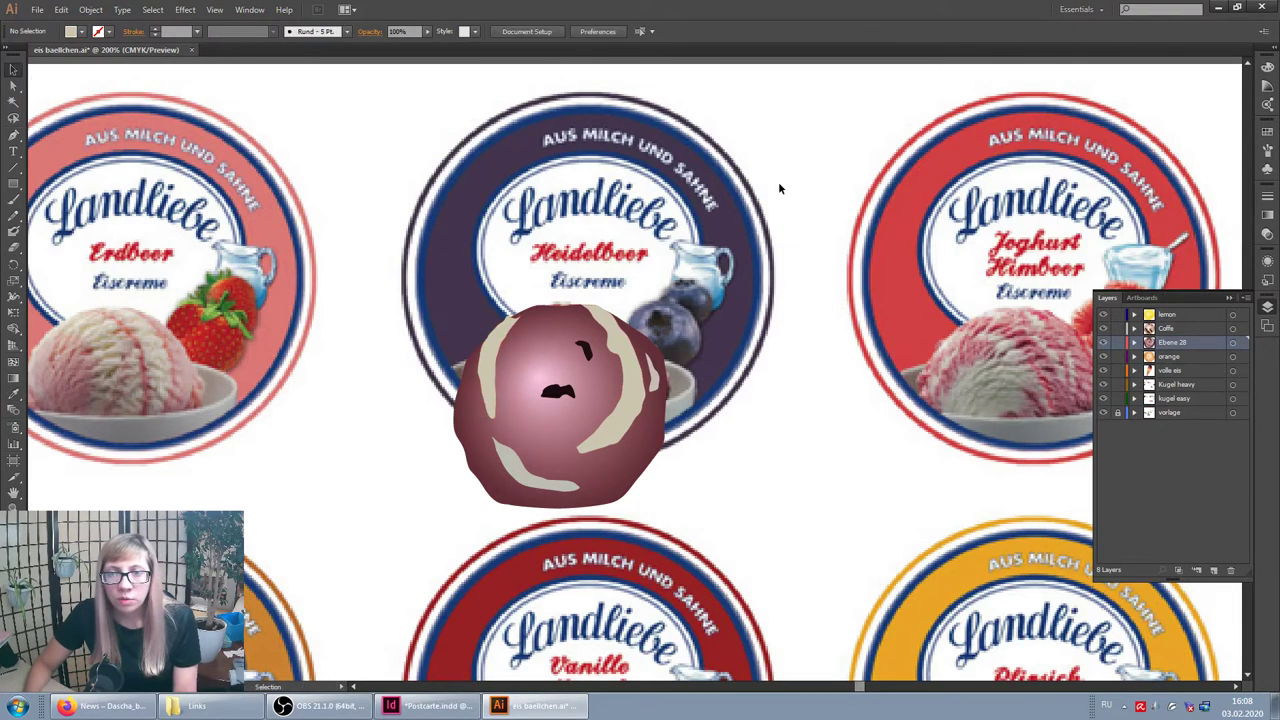
key(ctrl+minus)
key(ctrl+minus)
key(ctrl+minus)
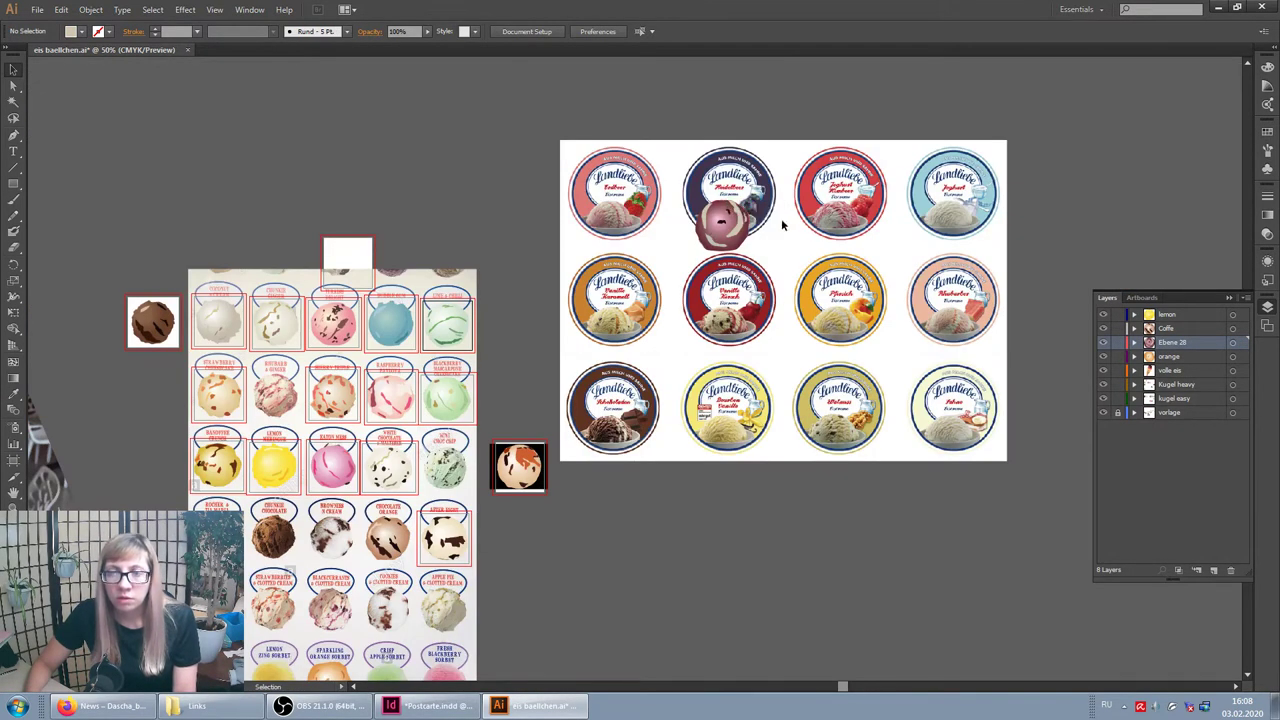
- Save eis baellchen.ai and bring the layer list into view
key(a)
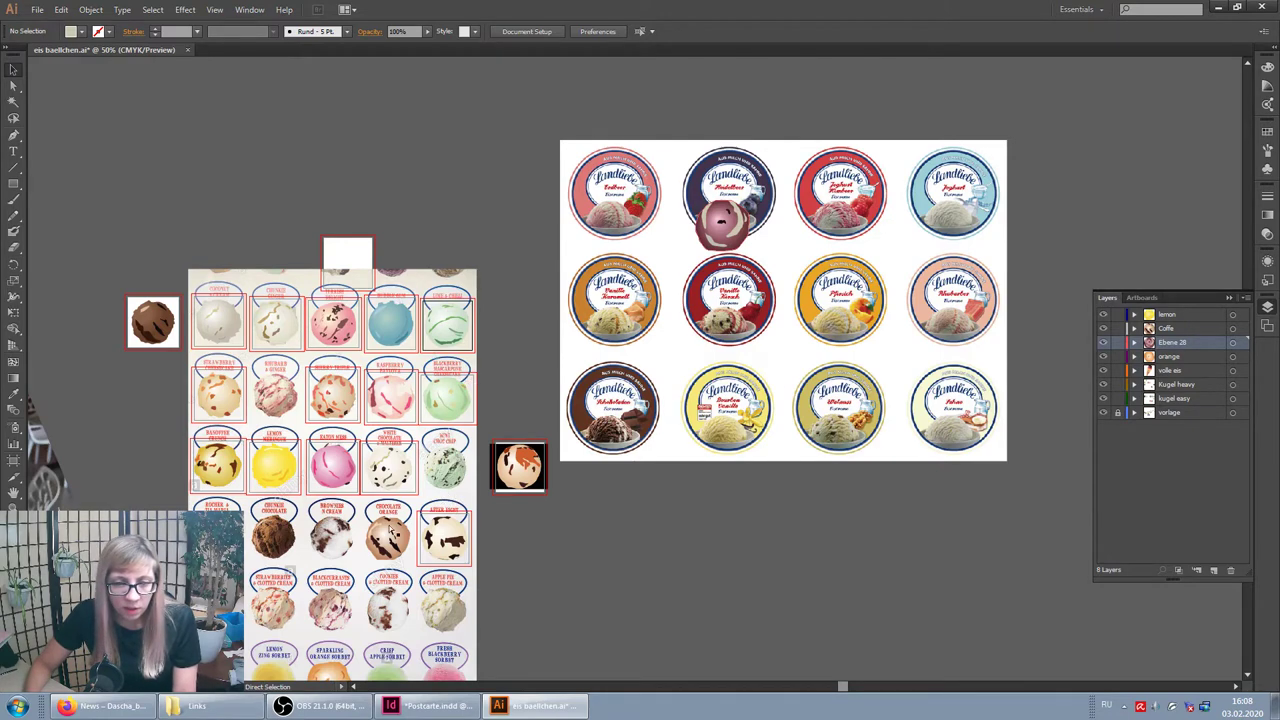
key(ctrl+s)
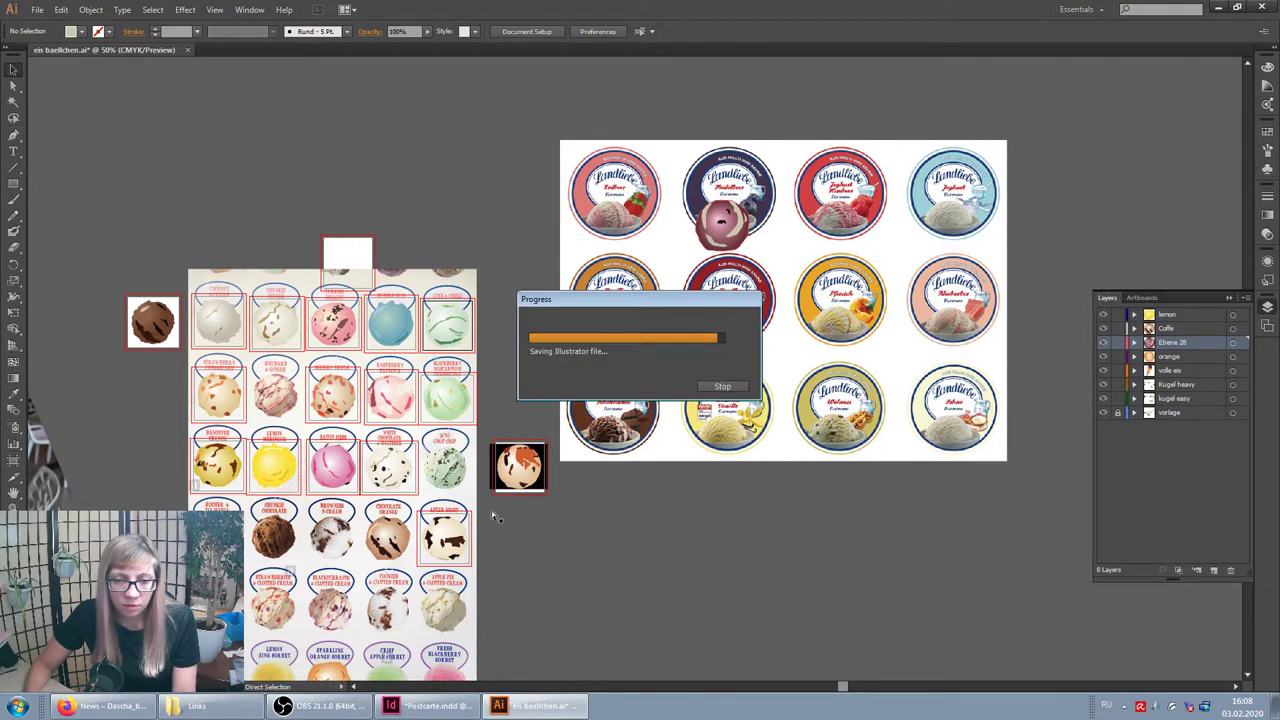
key(v)
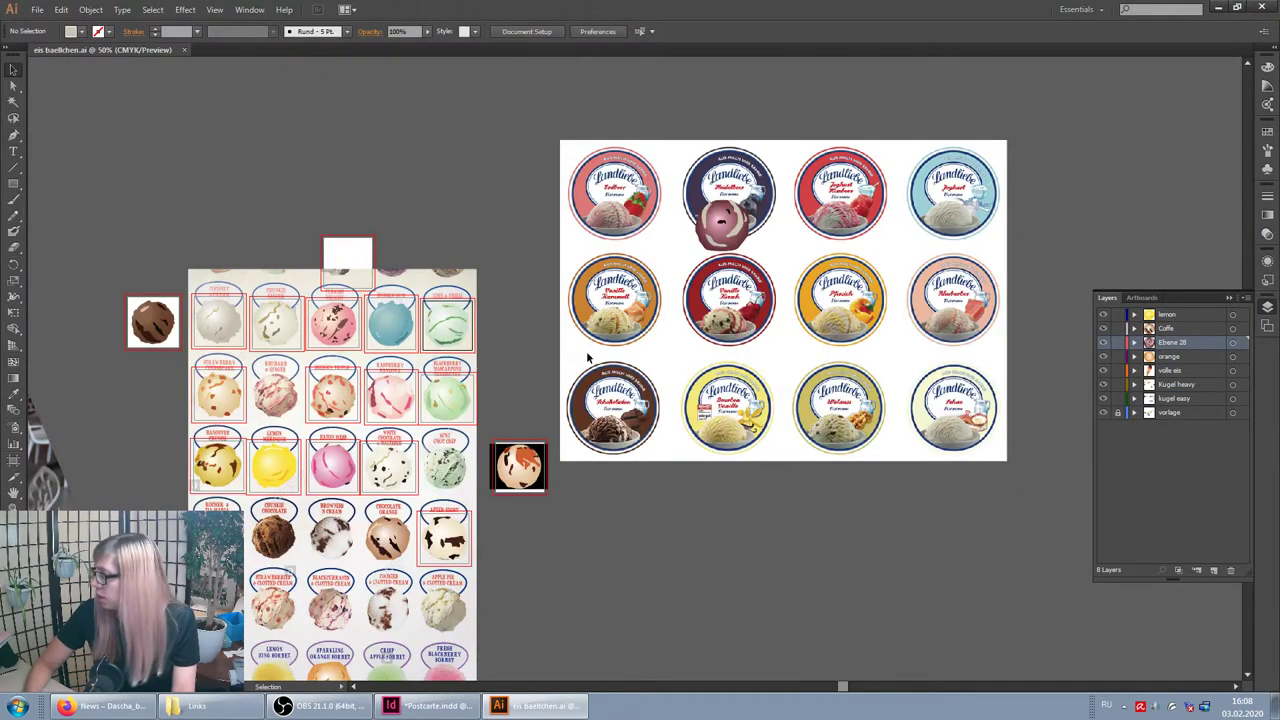
scroll(490, 448, down, 3)
scroll(490, 448, down, 2)
scroll(424, 530, left, 2)
scroll(432, 530, up, 5)
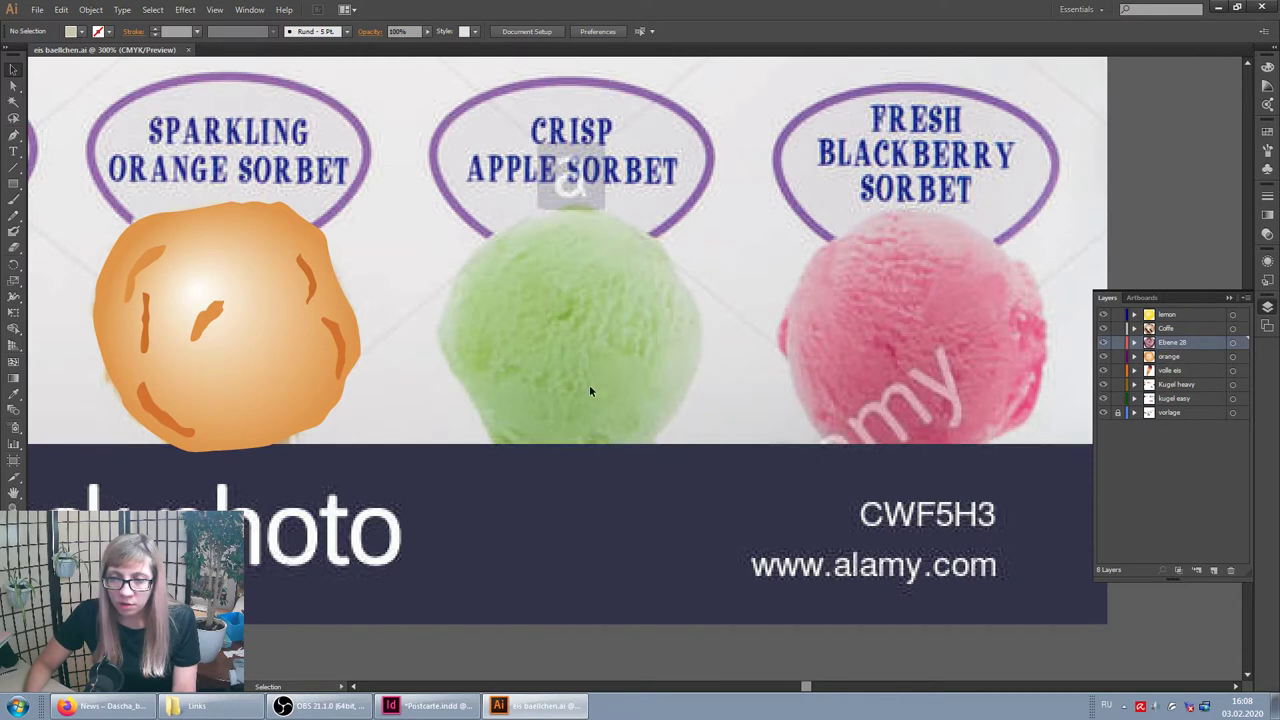
scroll(684, 302, up, 1)
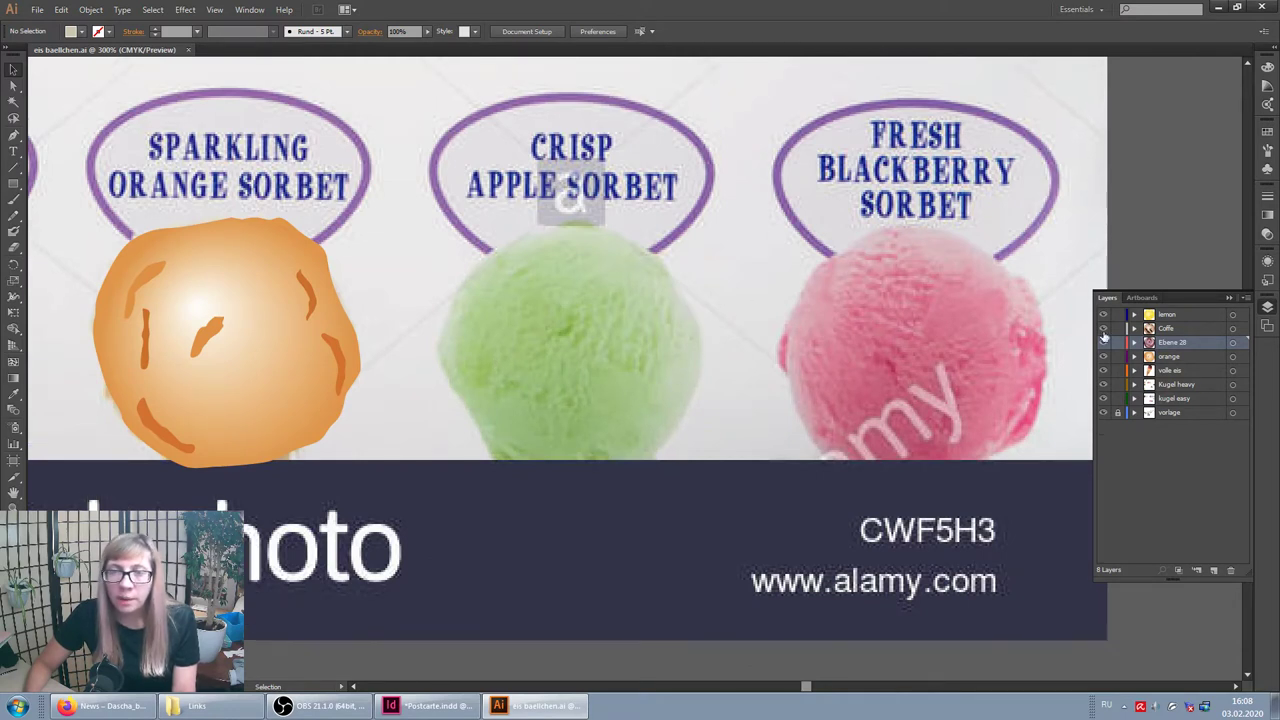
- Rename the layer to blueberry
double_click(1170, 343)
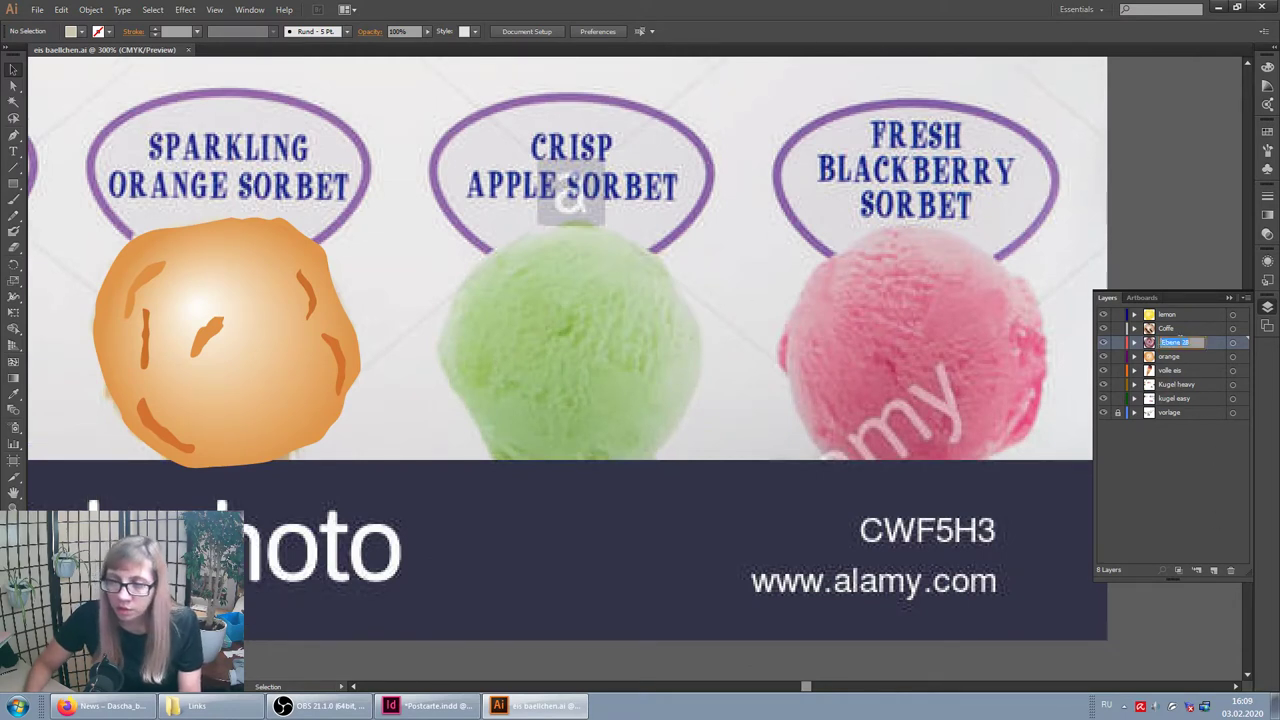
text(alamy)
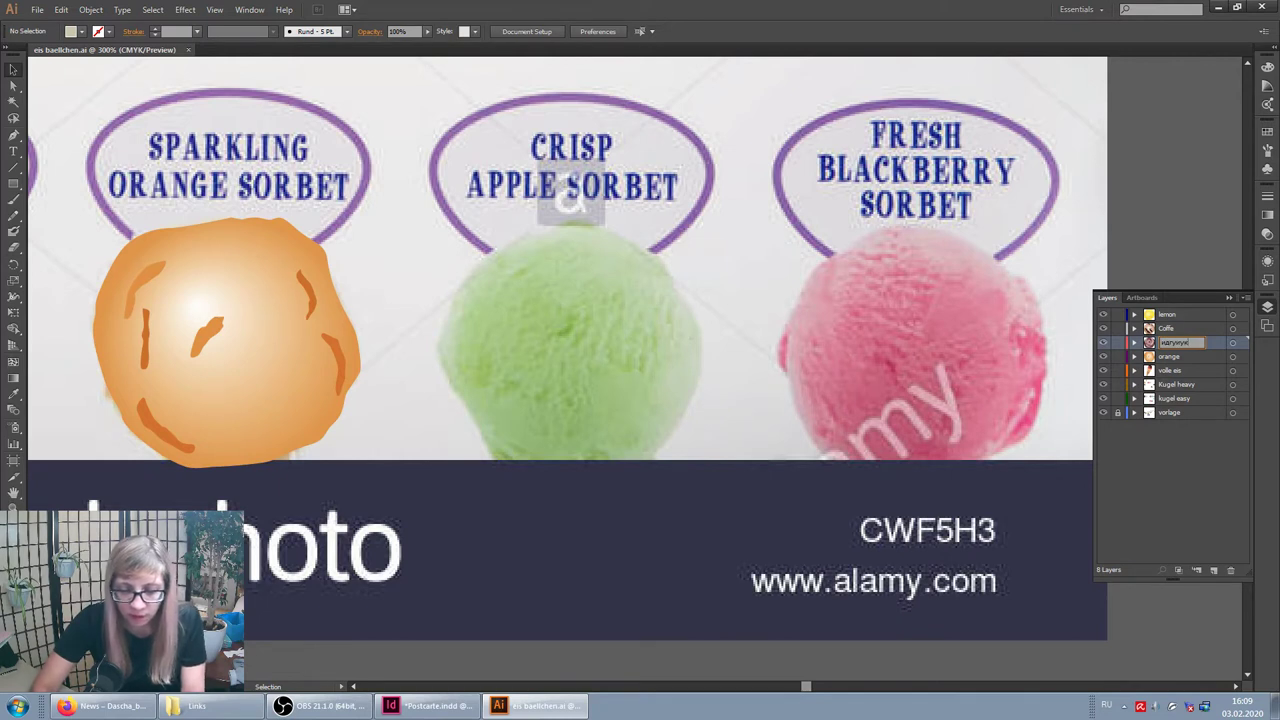
key(BackSpace)
key(BackSpace)
key(BackSpace)
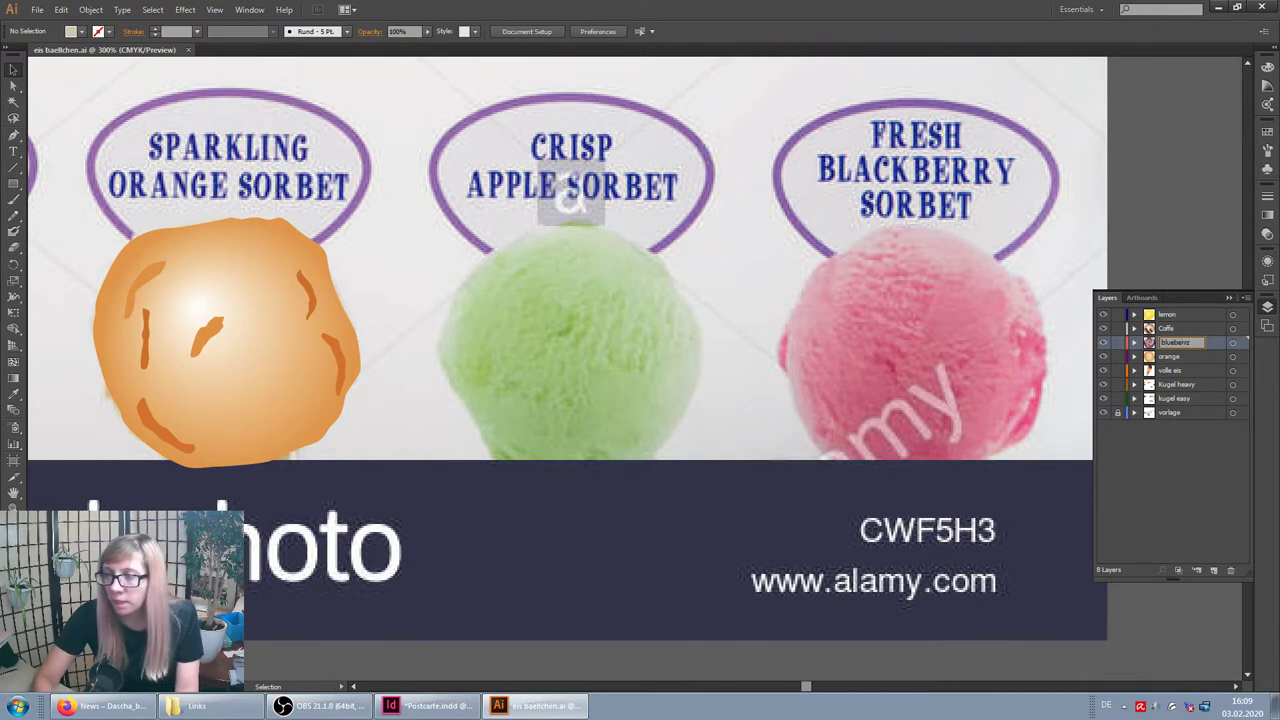
key(Return)
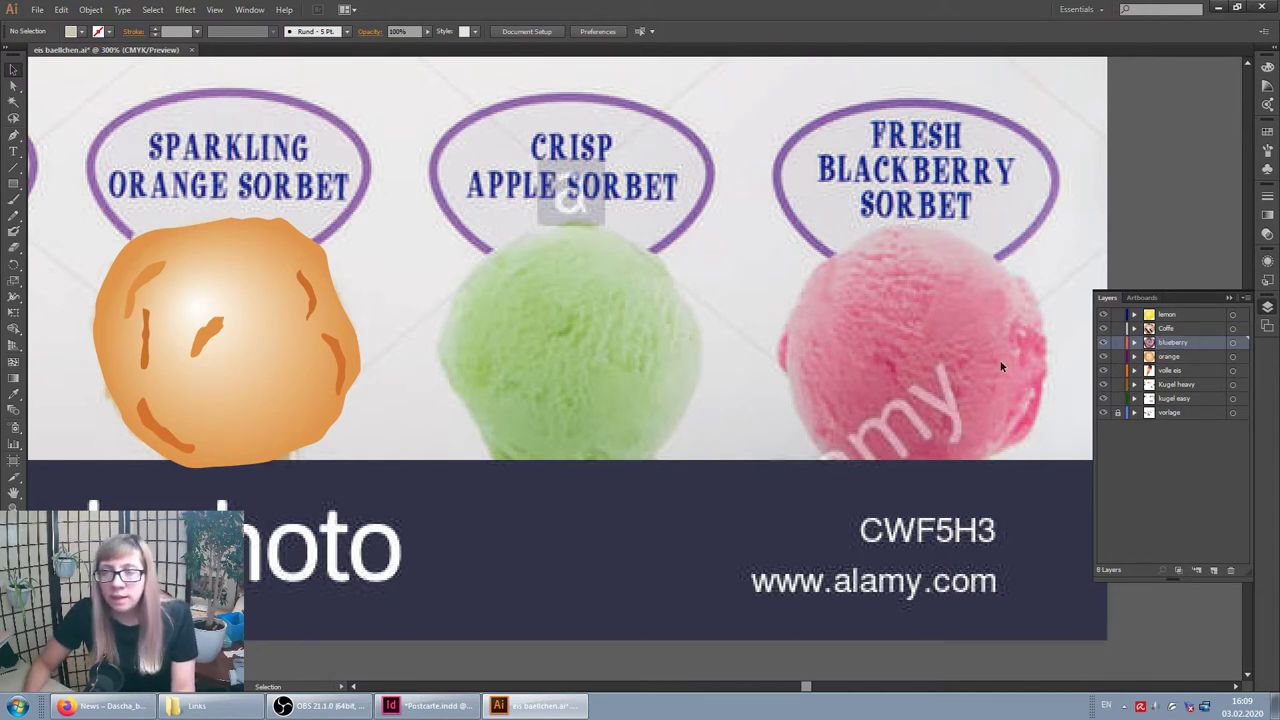
- Add a new layer above blueberry and name it woodruff
click(1231, 570)
double_click(1171, 343)
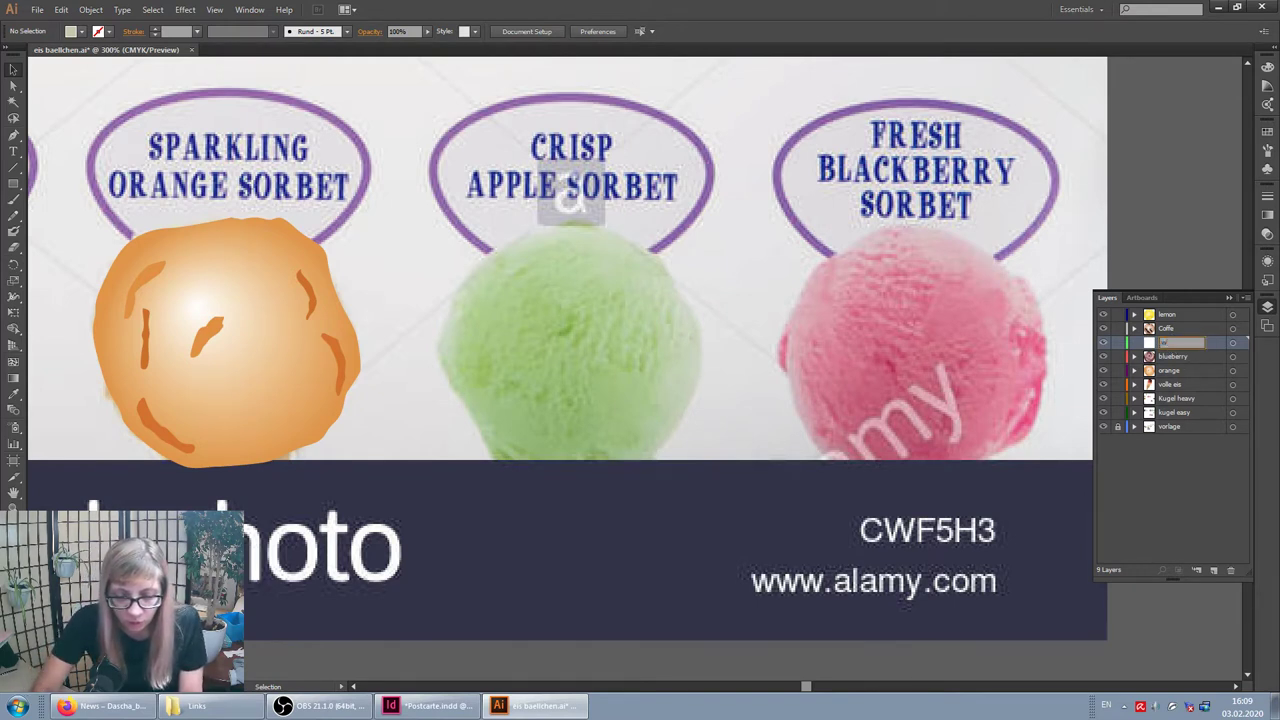
key(Return)
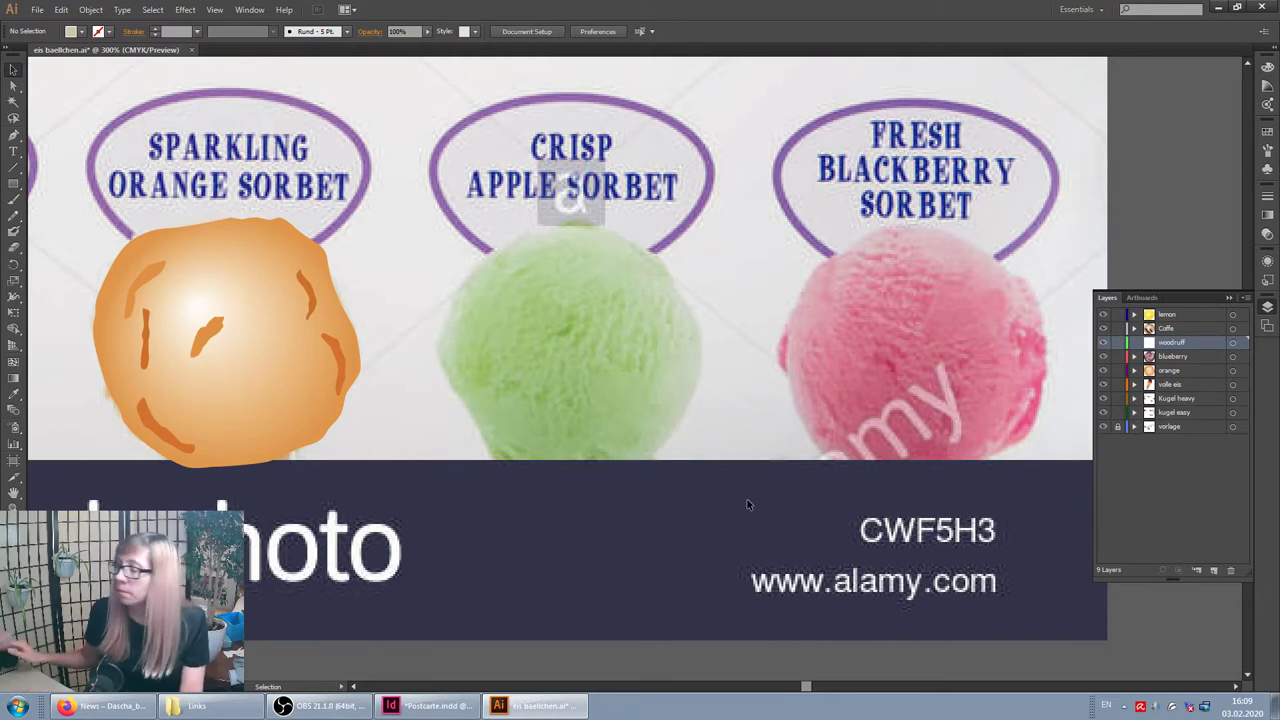
click(14, 134)
- Pen-trace a closed beige-filled outline around the Crisp Apple Sorbet scoop, then zoom out
scroll(634, 309, up, 1)
scroll(630, 308, up, 5)
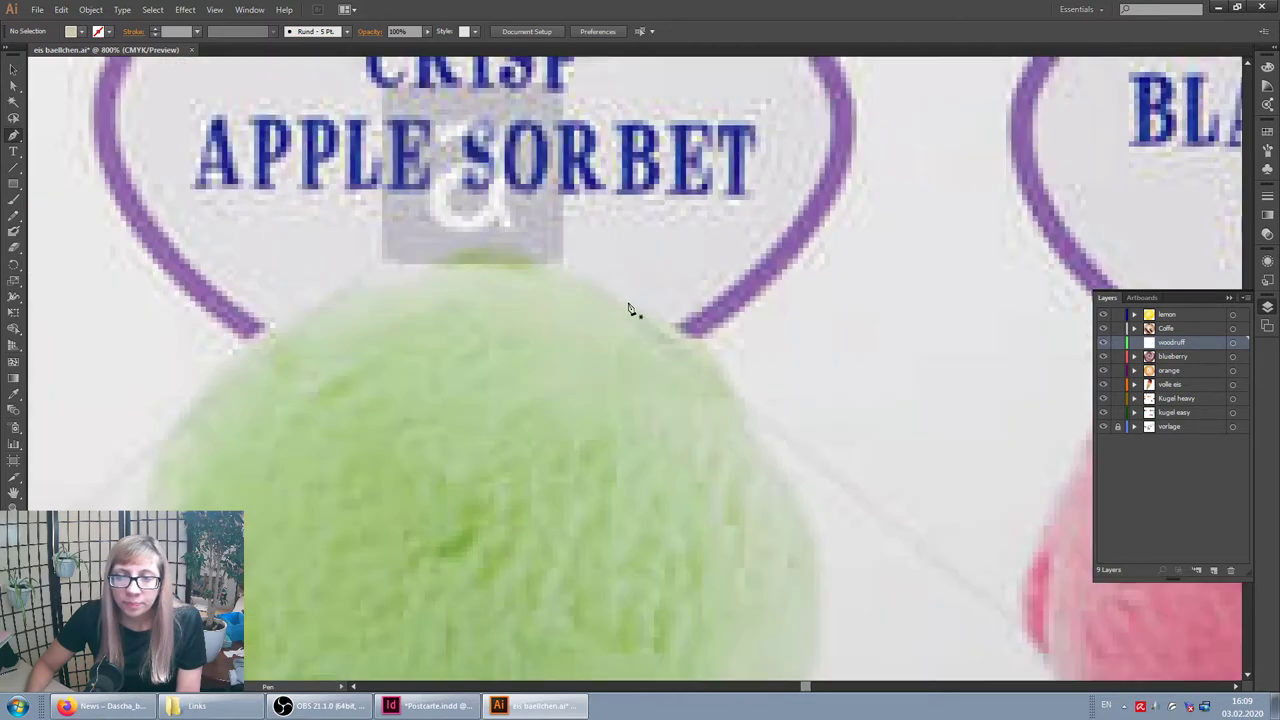
scroll(617, 294, down, 1)
scroll(597, 231, down, 1)
scroll(603, 220, down, 1)
scroll(597, 207, down, 2)
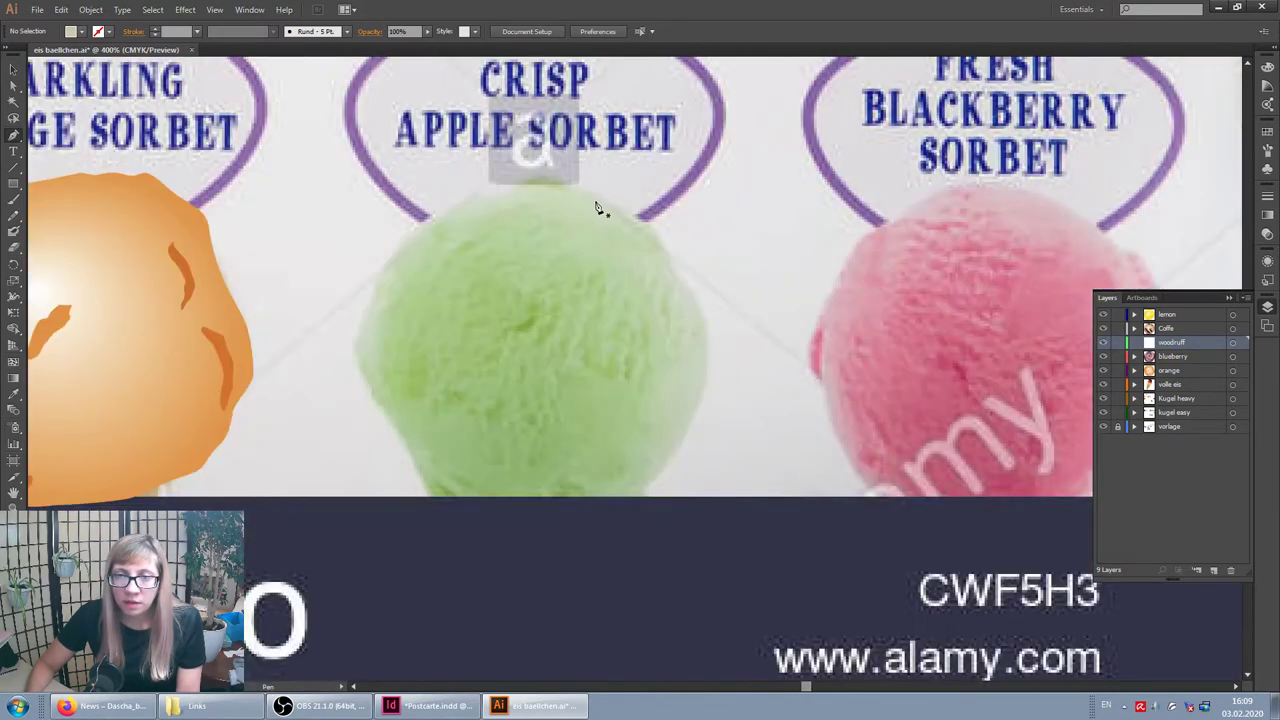
click(625, 214)
click(645, 221)
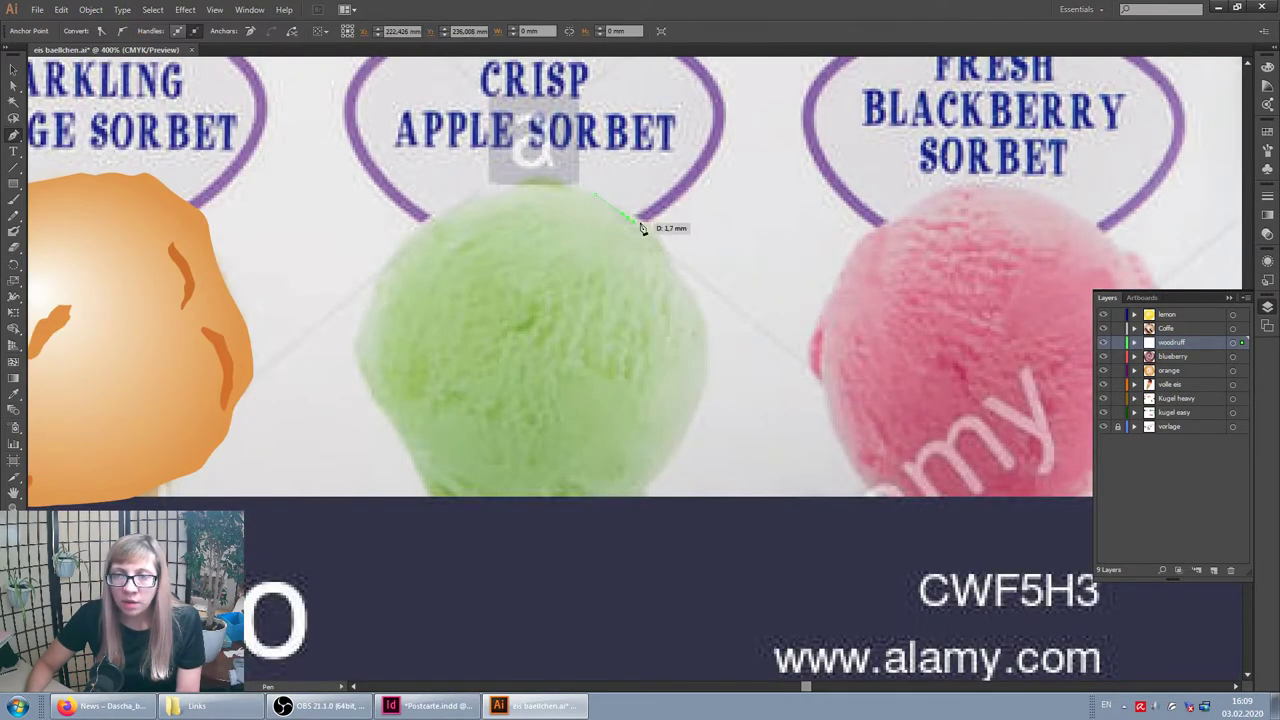
mouse_move(651, 224)
mouse_down()
mouse_move(712, 345)
mouse_move(703, 429)
mouse_move(662, 479)
mouse_move(549, 541)
mouse_move(438, 520)
mouse_up()
click(425, 496)
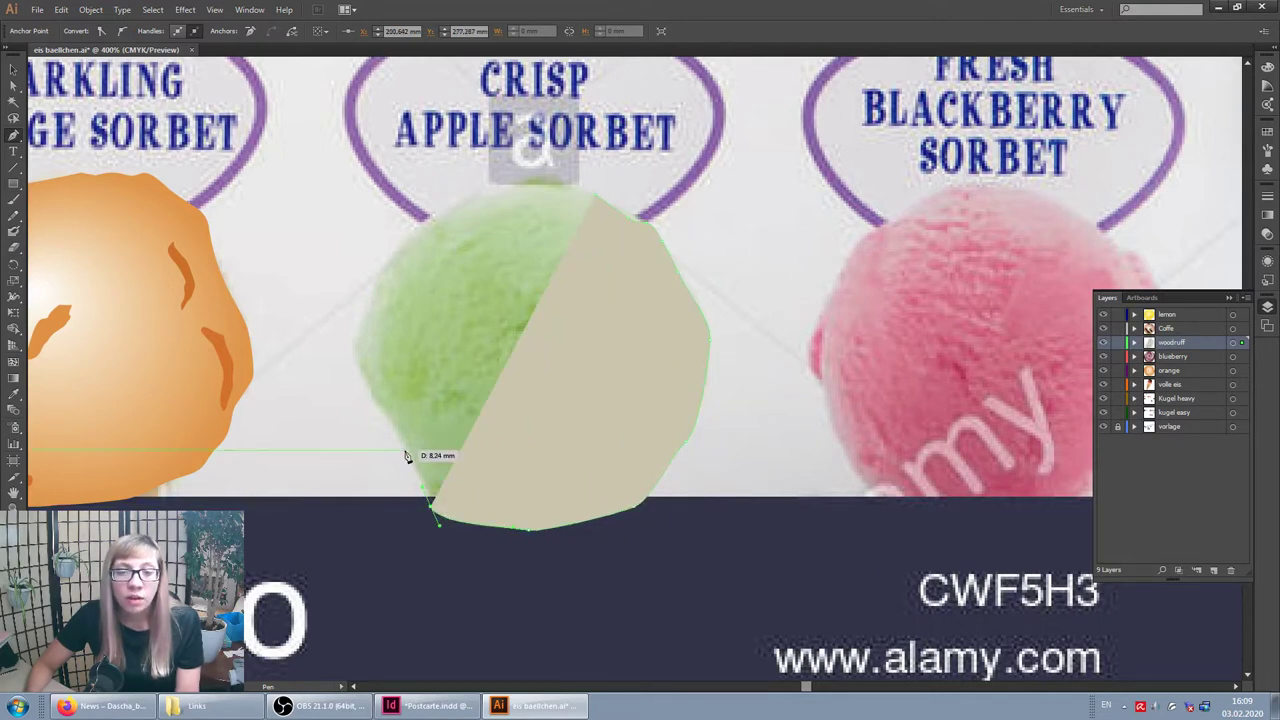
mouse_move(390, 425)
mouse_down()
mouse_move(360, 354)
mouse_move(390, 276)
mouse_move(449, 217)
mouse_move(550, 170)
mouse_up()
click(596, 200)
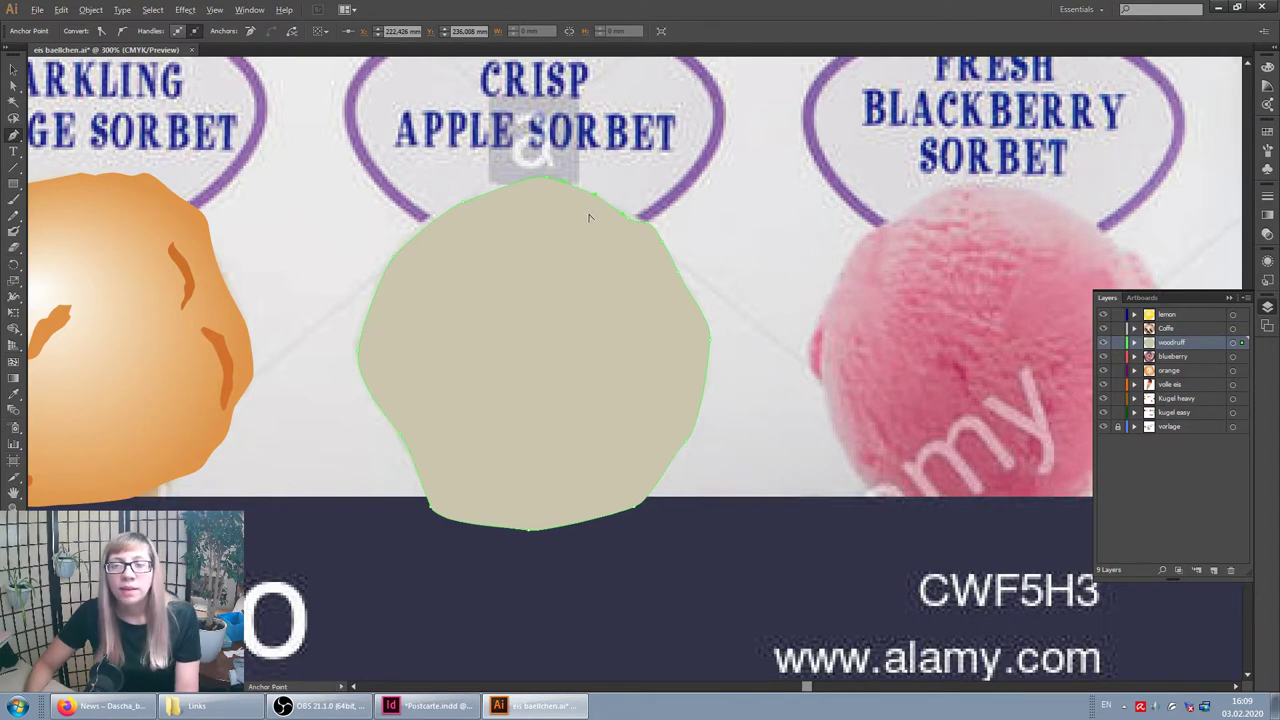
key(ctrl+1)
scroll(620, 305, up, 1)
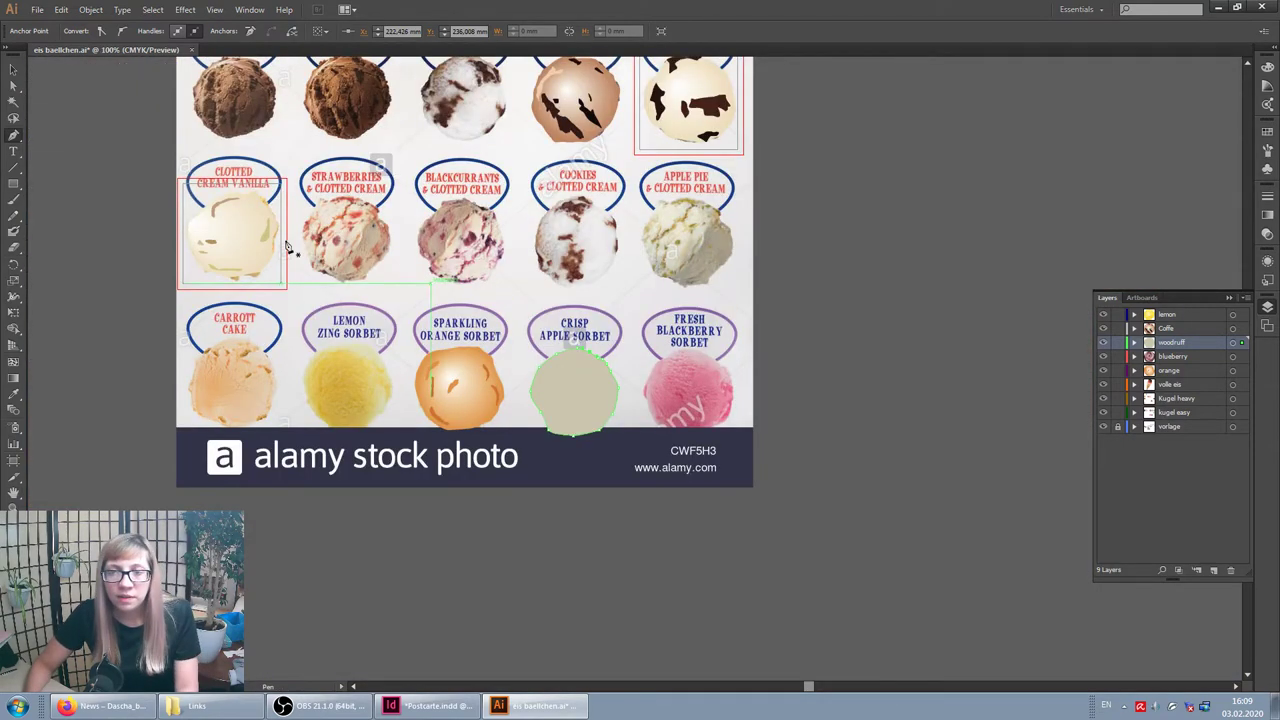
- Move the traced scoop shape slightly downward
click(13, 72)
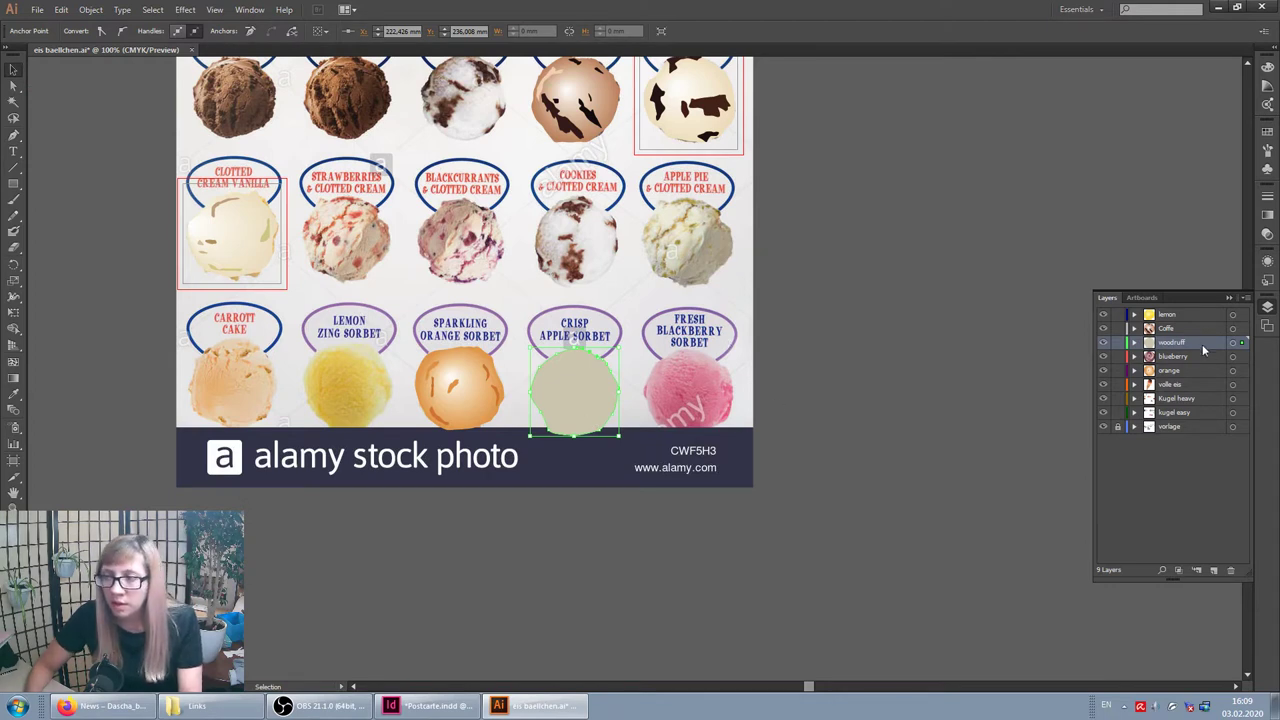
click(595, 373)
drag(595, 371, 595, 377)
key(shift+Down)
key(shift+Down)
key(shift+Down)
key(shift+Down)
key(shift+Down)
scroll(595, 377, up, 1)
scroll(585, 397, up, 5)
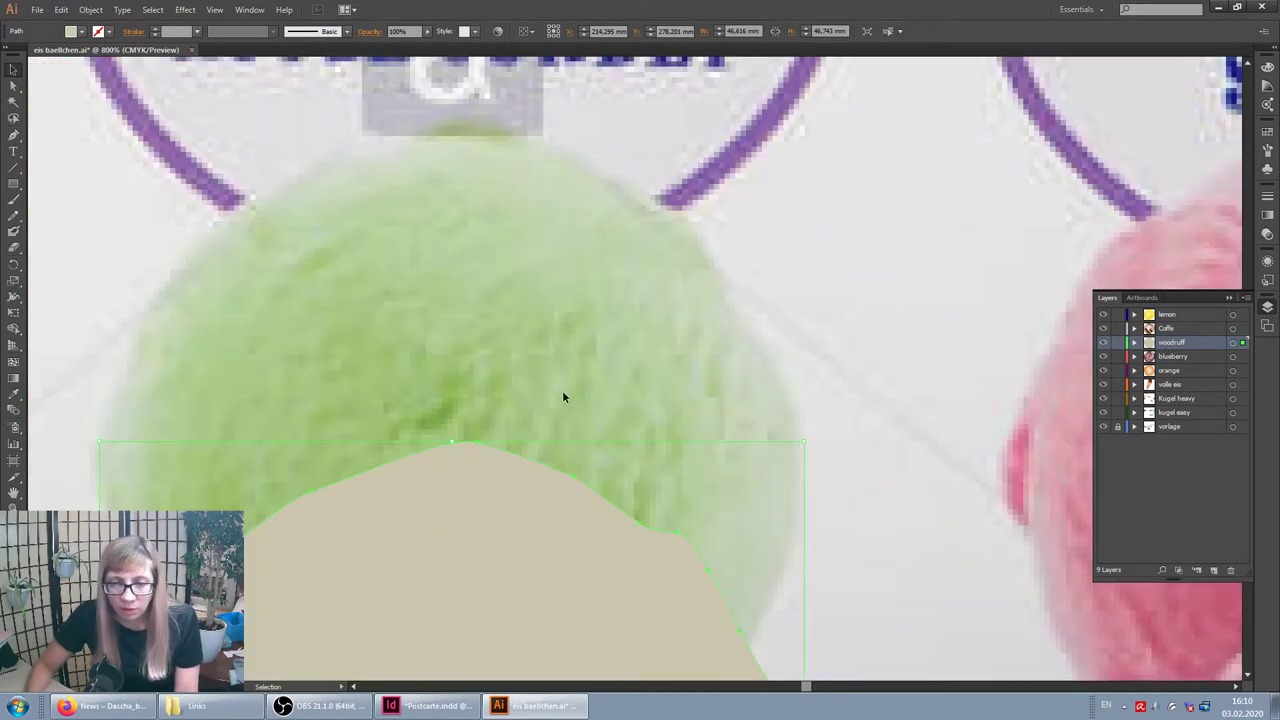
scroll(562, 397, down, 2)
- Fill the shape with sampled green, then copy the orange scoop's radial gradient onto it
key(i)
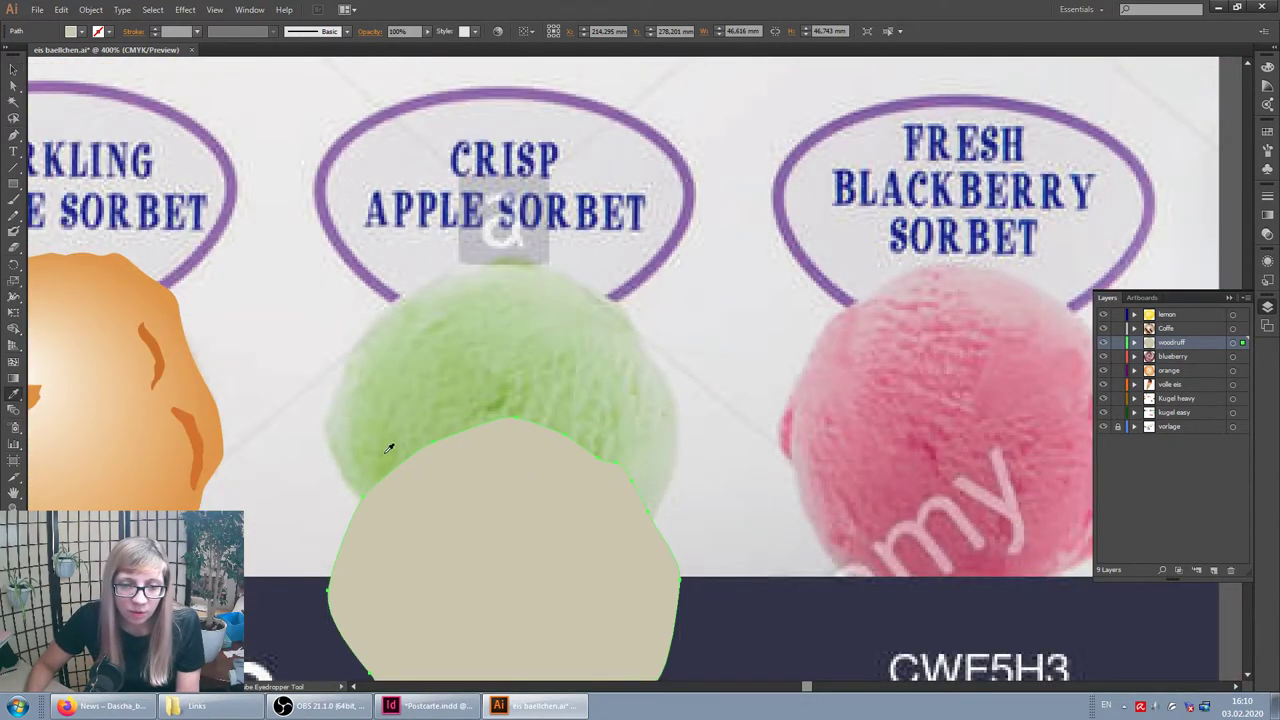
click(389, 449)
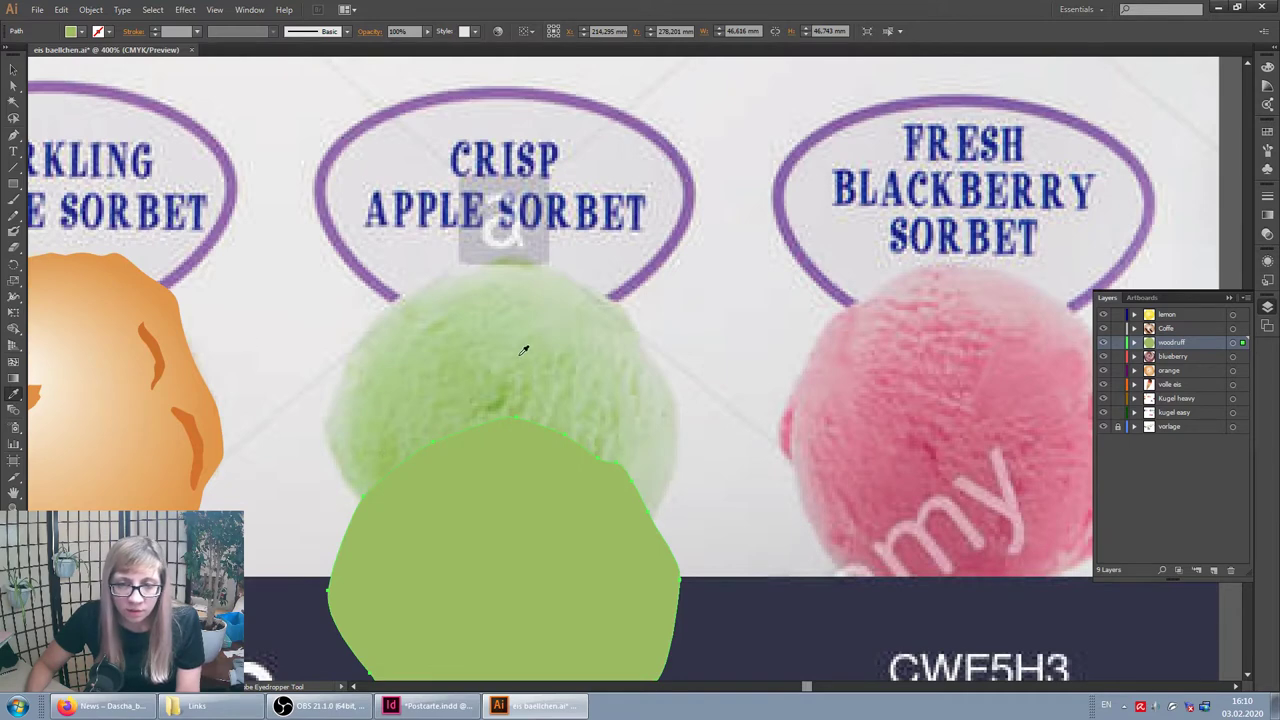
scroll(502, 343, down, 2)
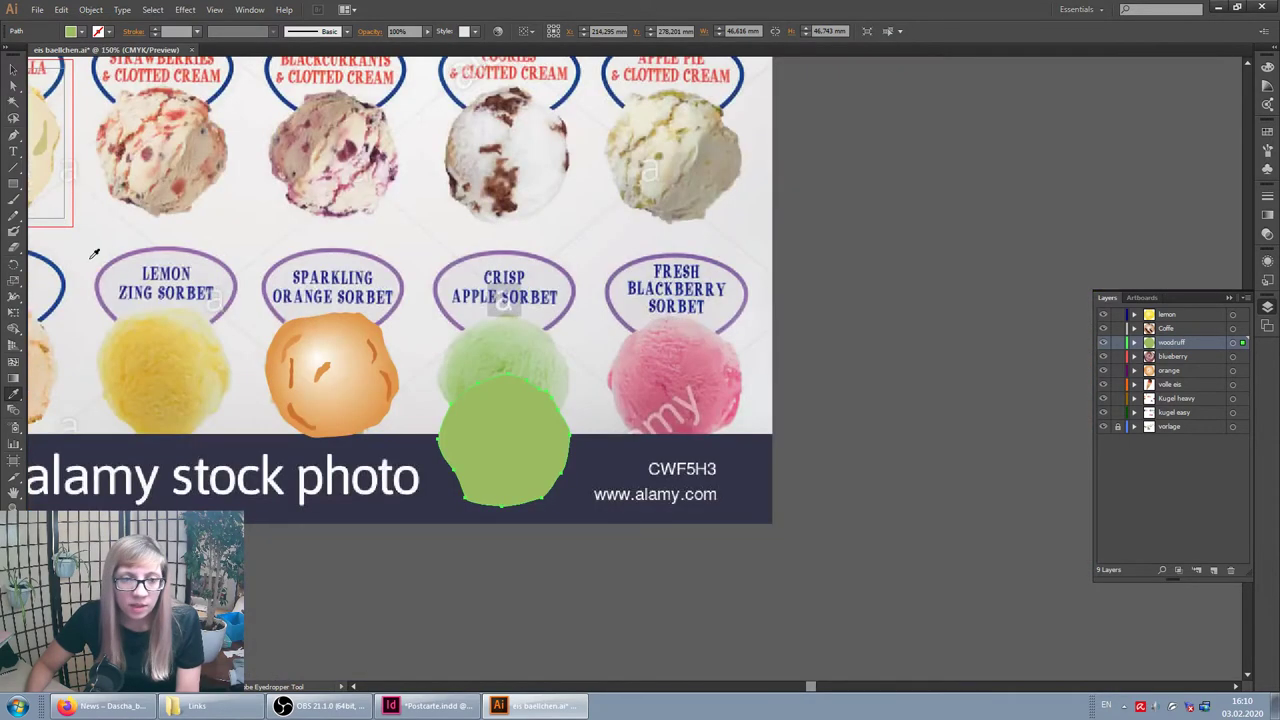
click(334, 327)
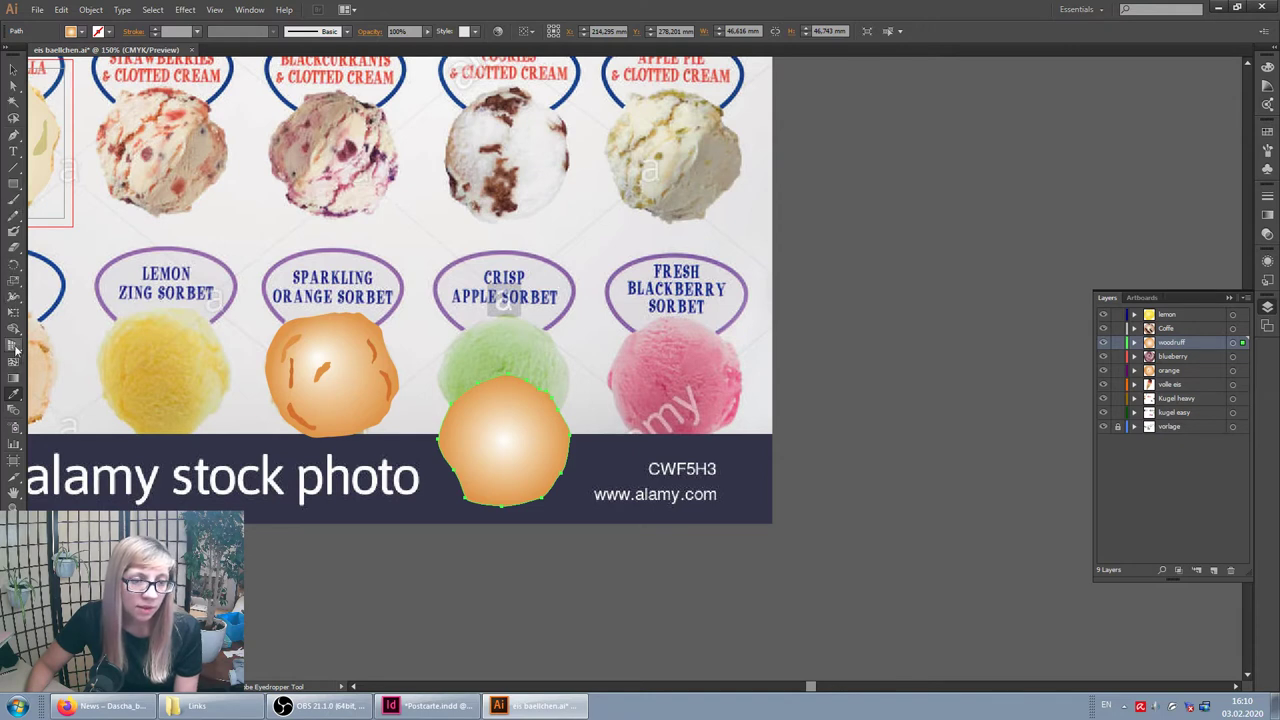
click(14, 186)
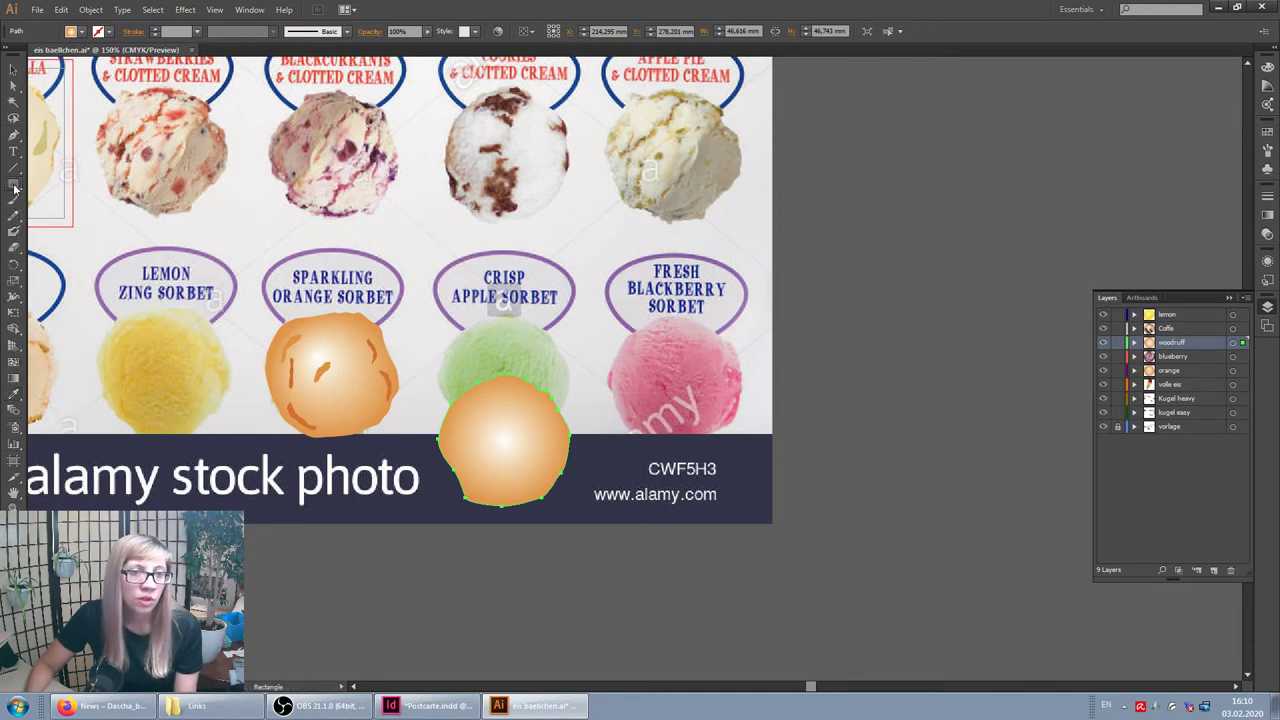
- Redraw the scoop's gradient diagonally and shift its centre up and left
click(14, 254)
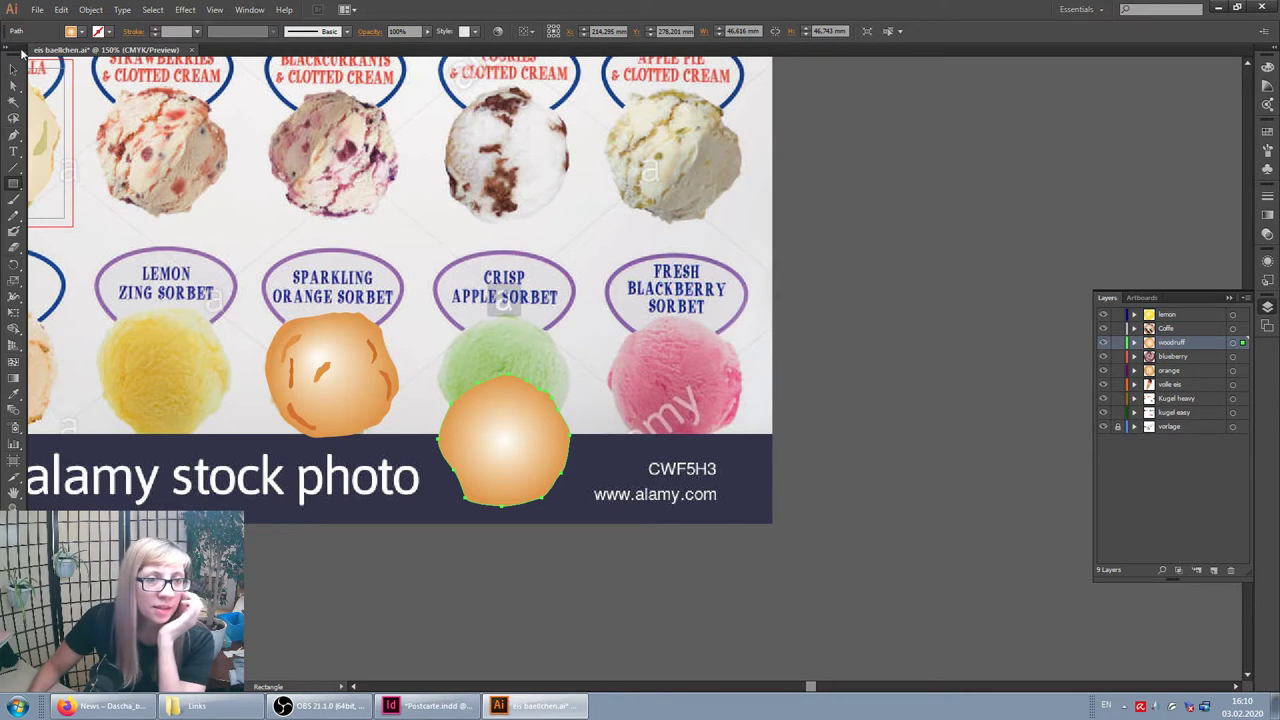
click(14, 378)
drag(488, 427, 553, 486)
drag(488, 427, 480, 417)
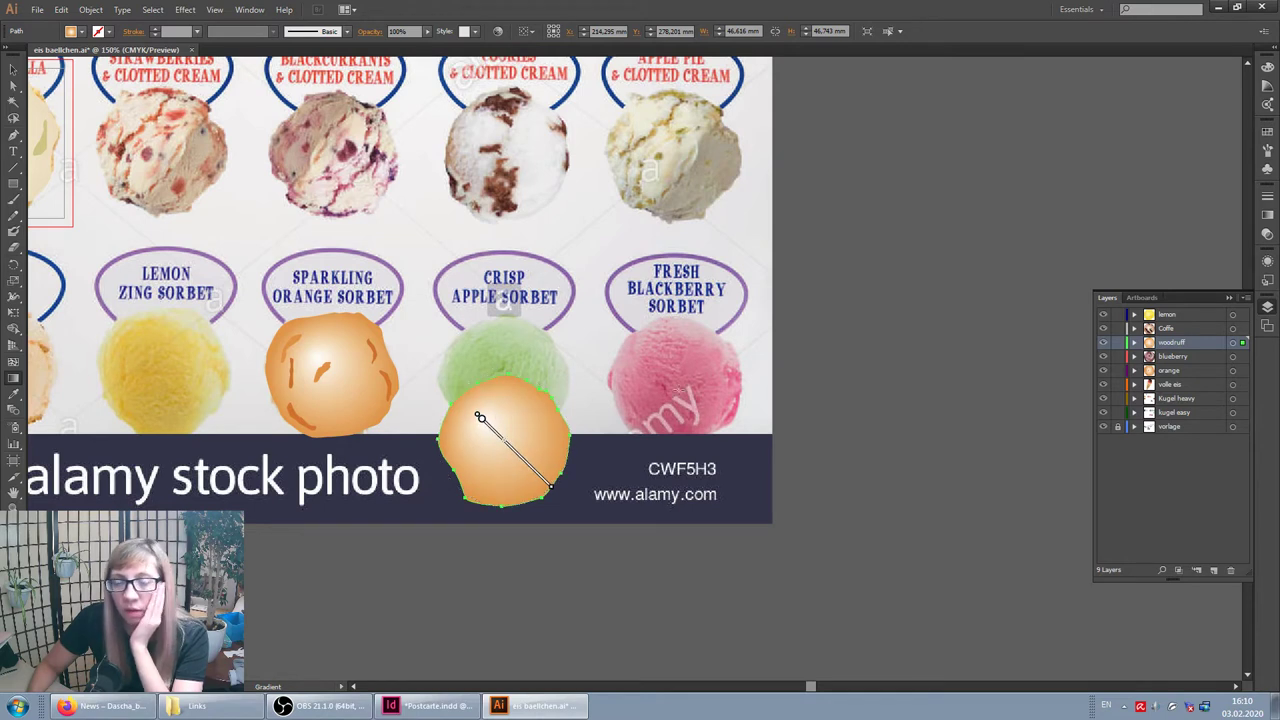
drag(480, 417, 481, 428)
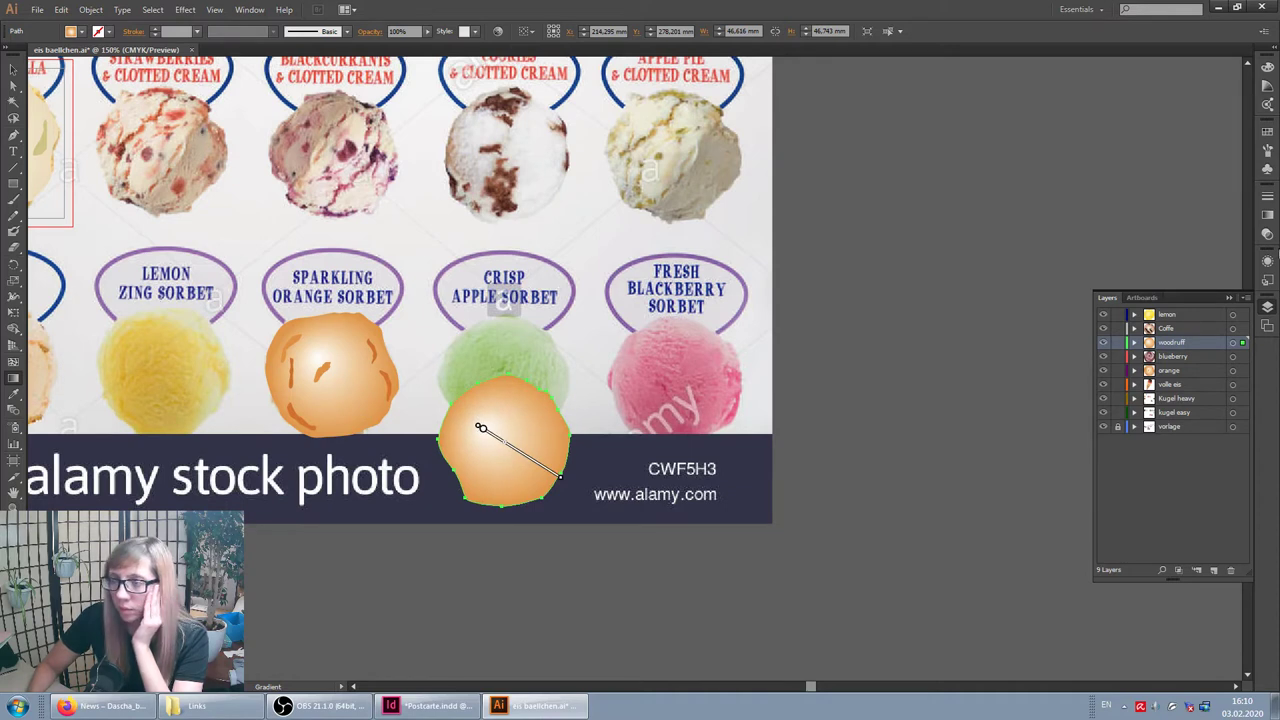
click(1268, 214)
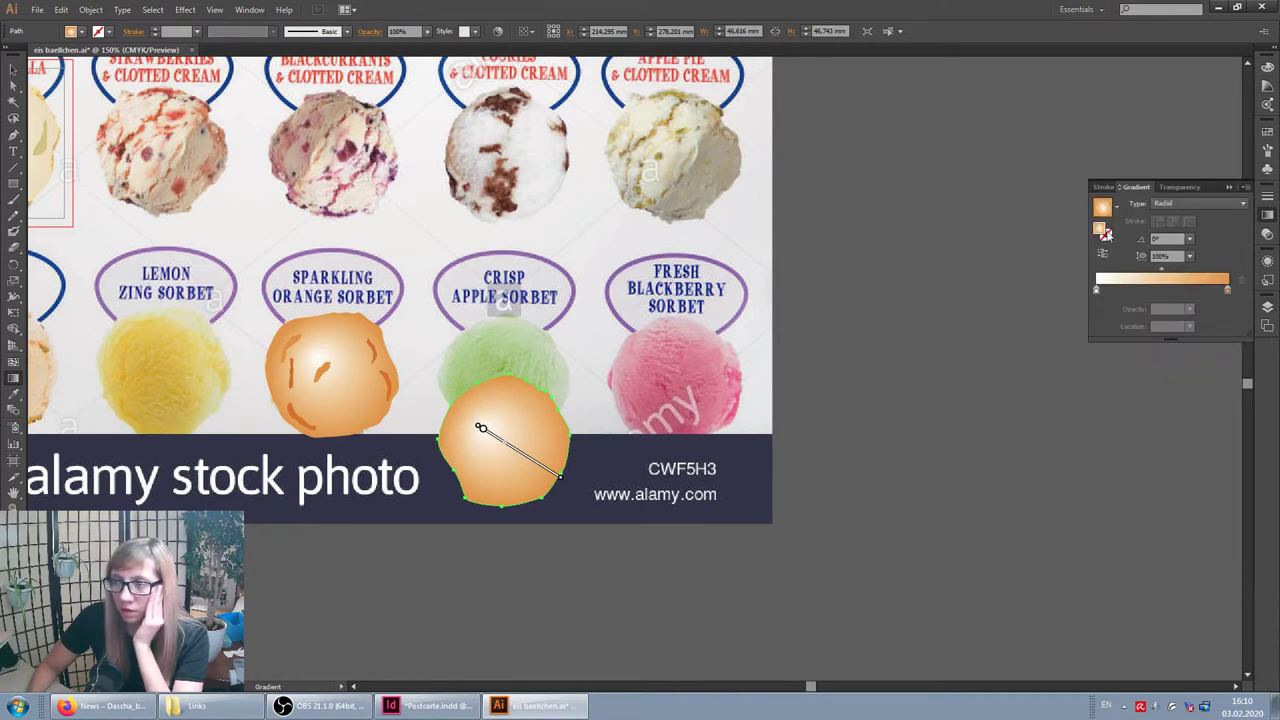
- Make the scoop a green radial gradient, removing the leftover orange stop
click(13, 136)
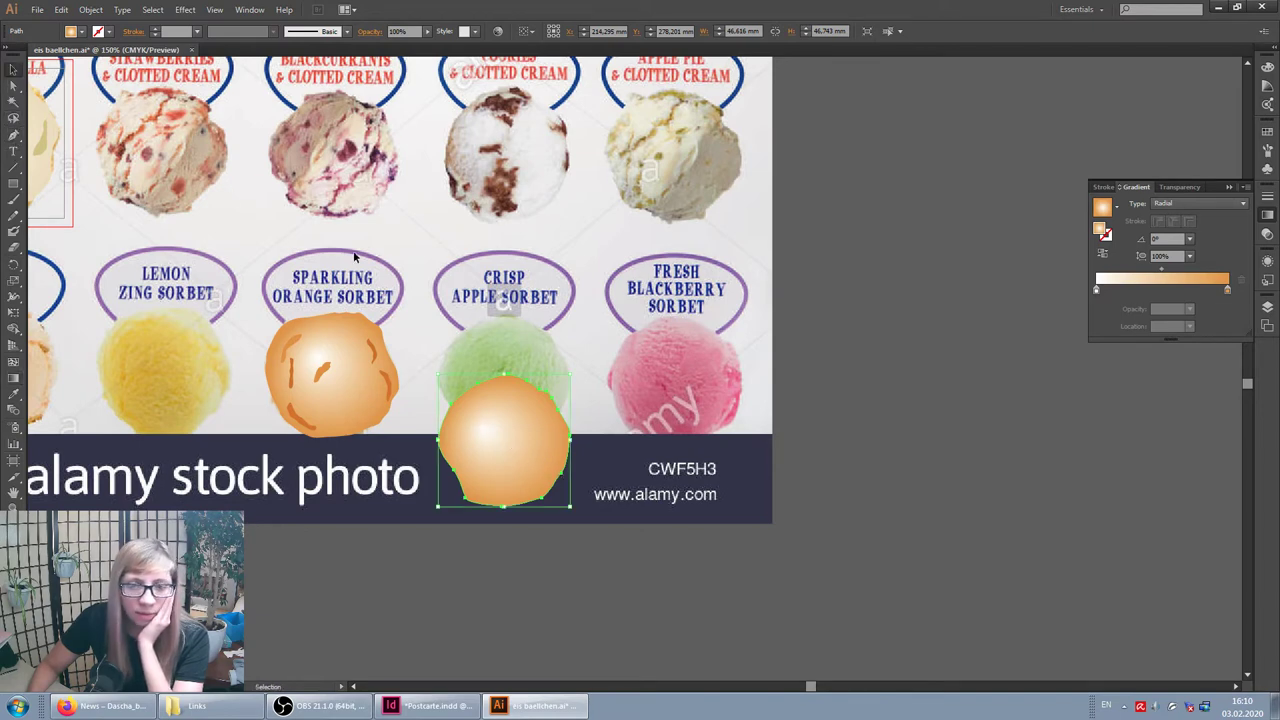
key(i)
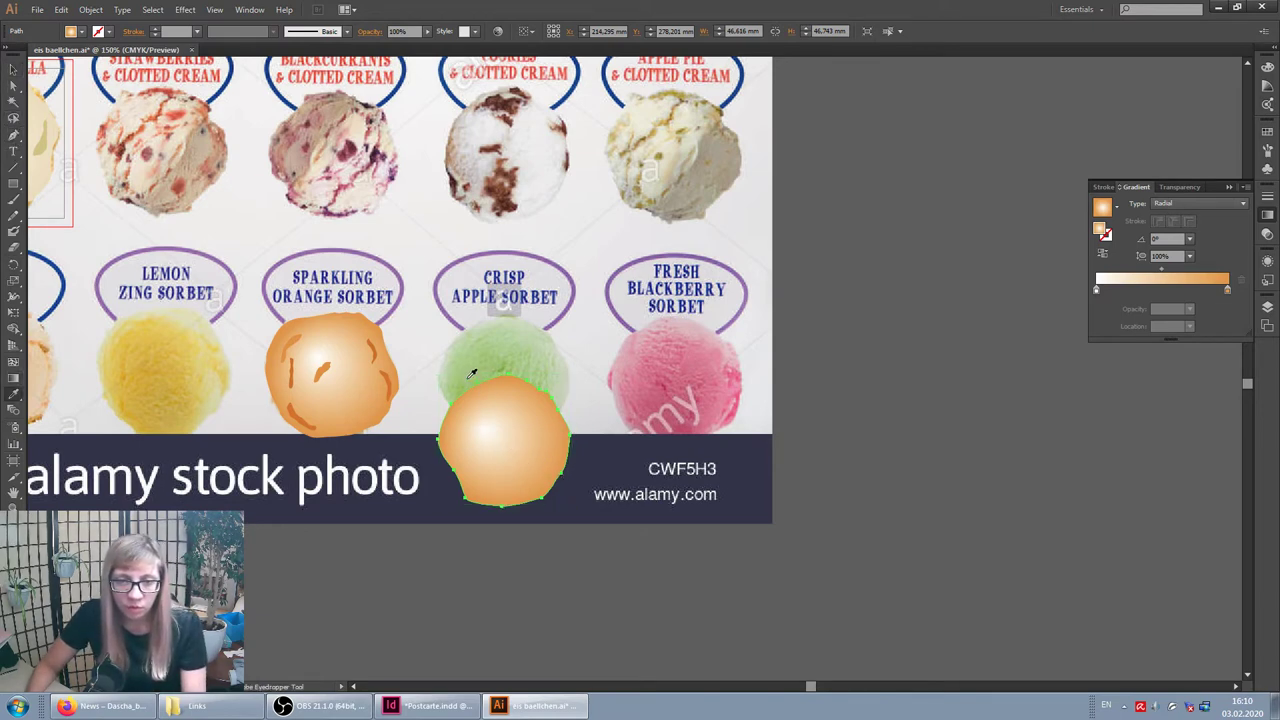
click(473, 375)
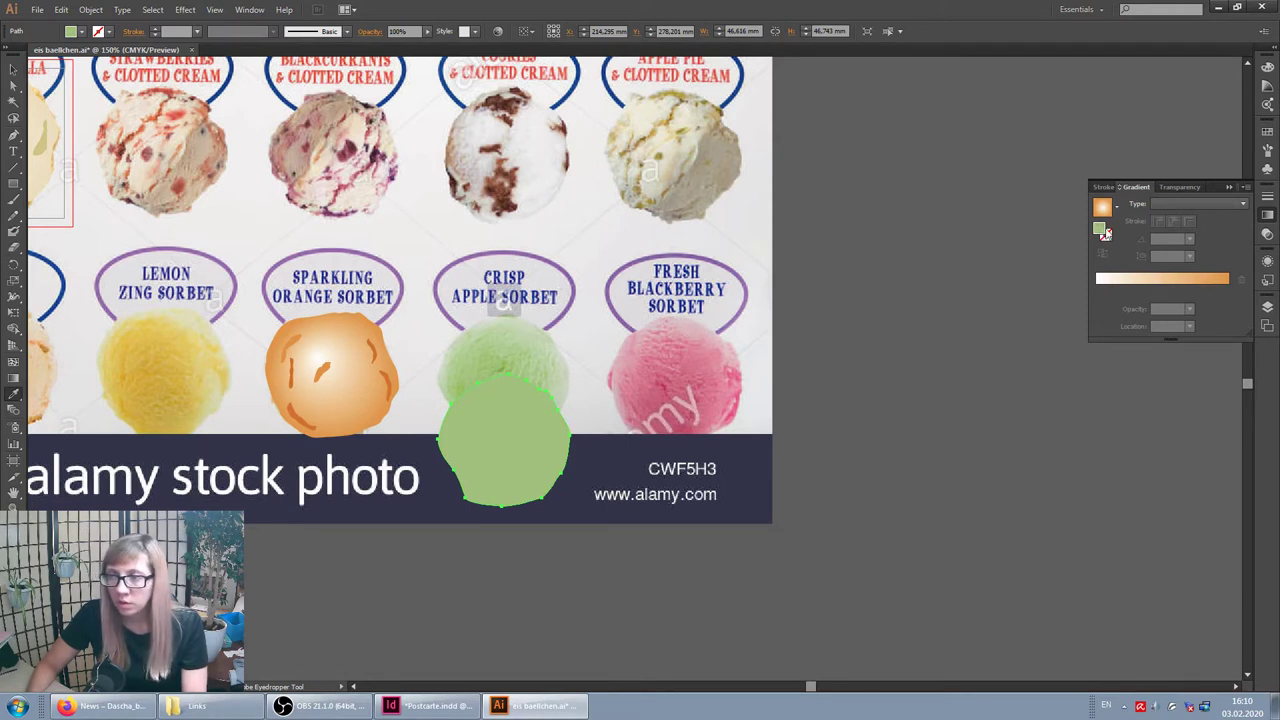
click(1163, 280)
click(1241, 281)
drag(1221, 290, 1240, 290)
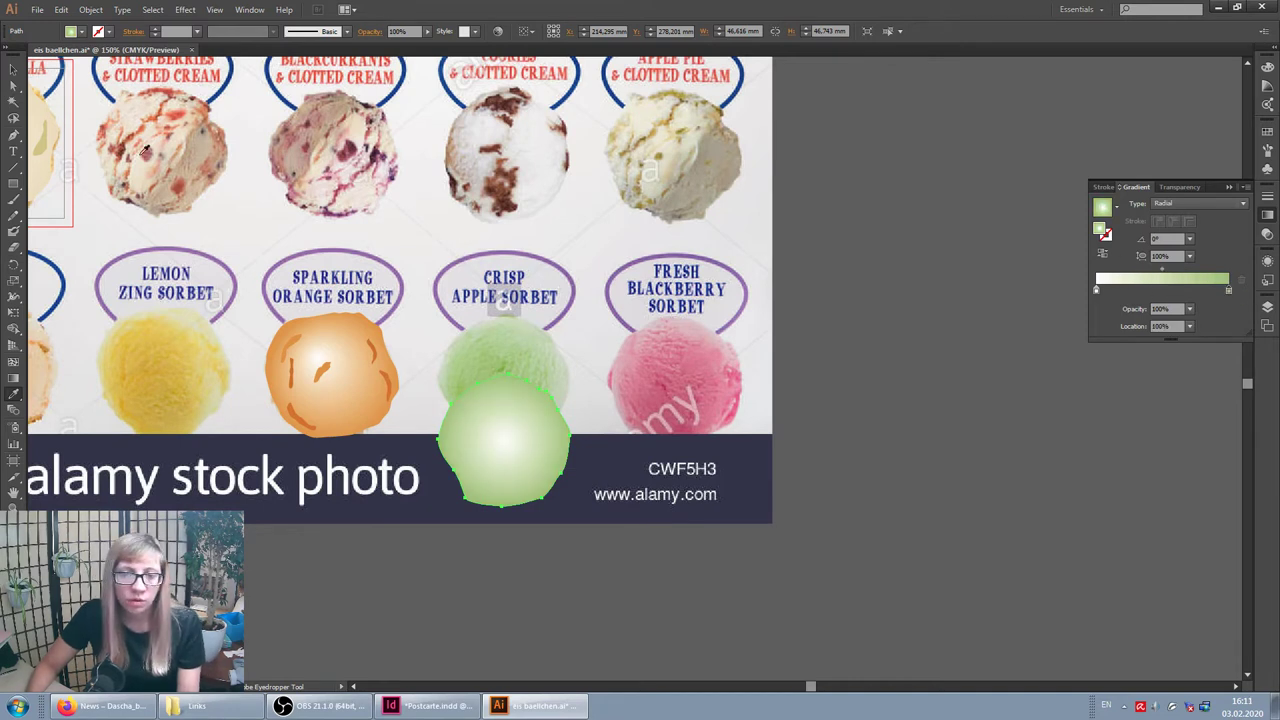
- Aim the green gradient's highlight toward the scoop's upper left
click(12, 70)
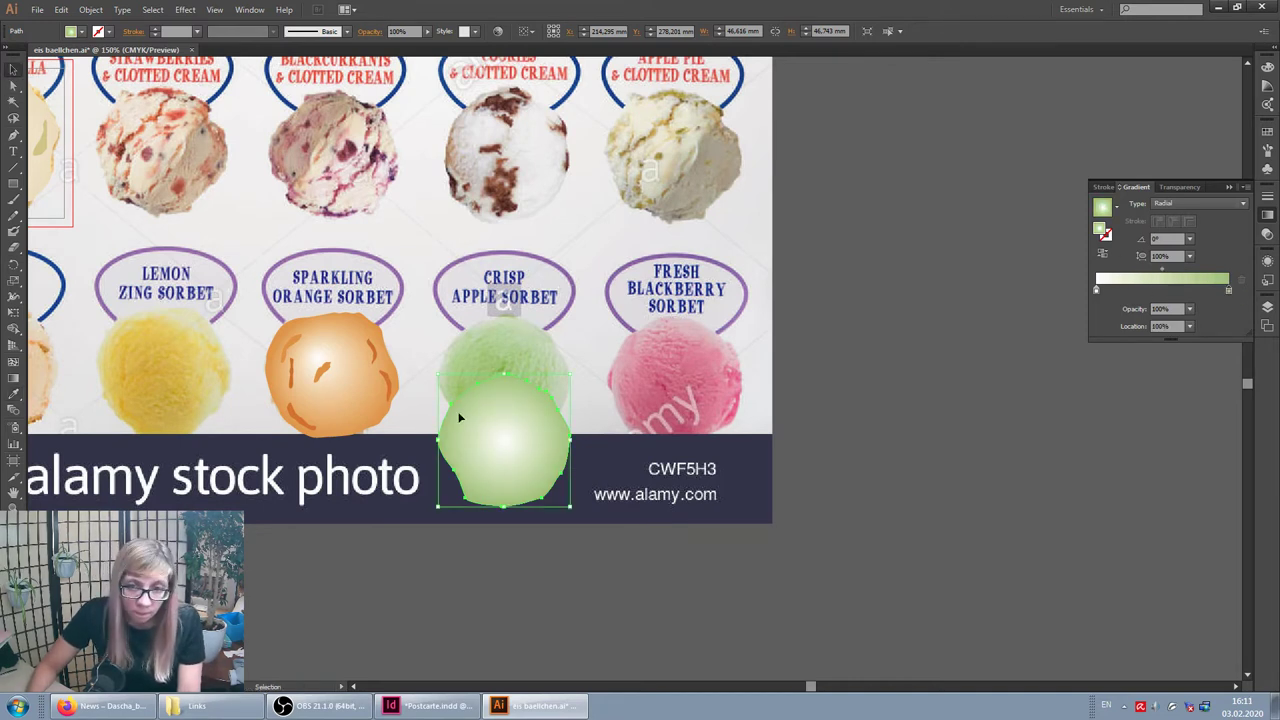
click(13, 378)
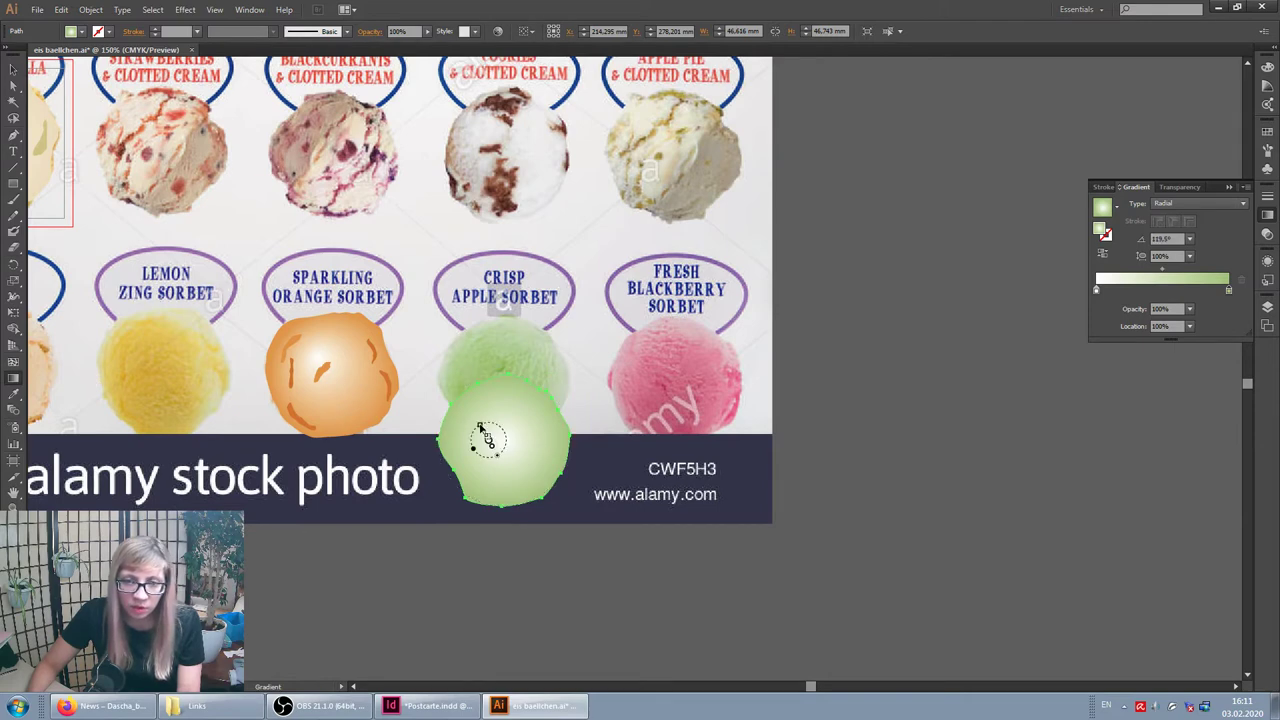
drag(489, 441, 426, 328)
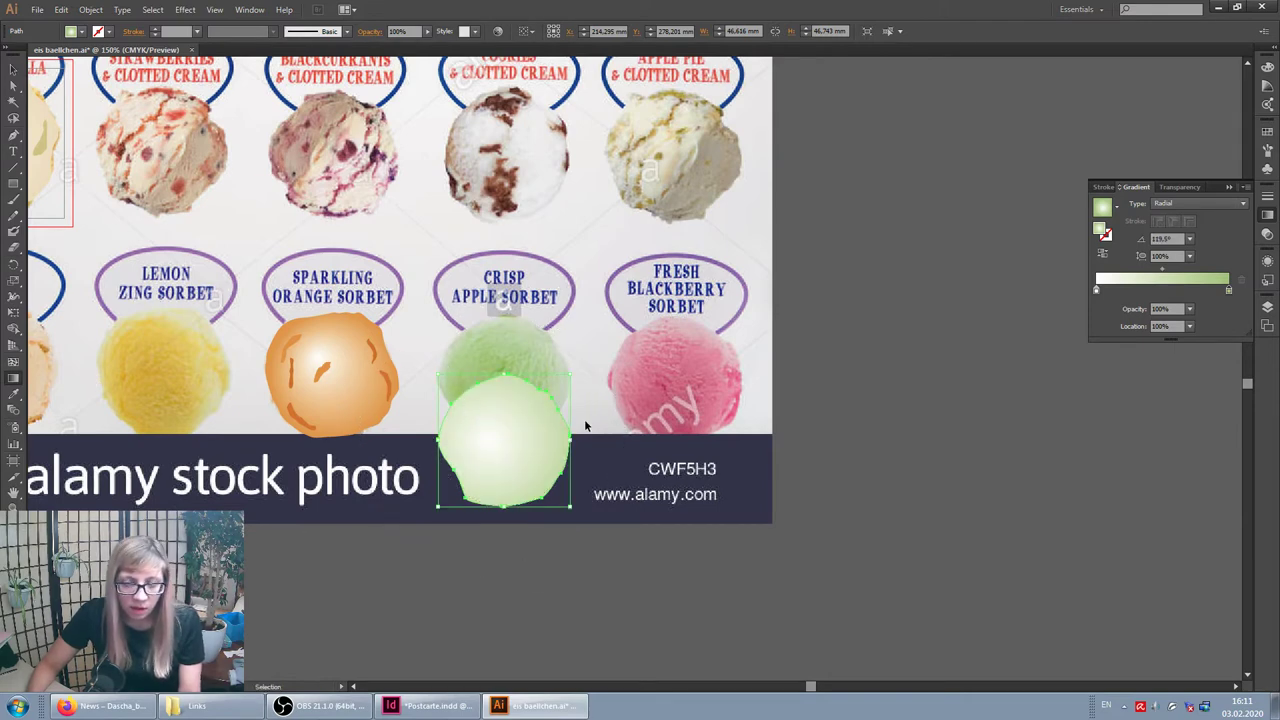
key(ctrl+y)
key(ctrl+y)
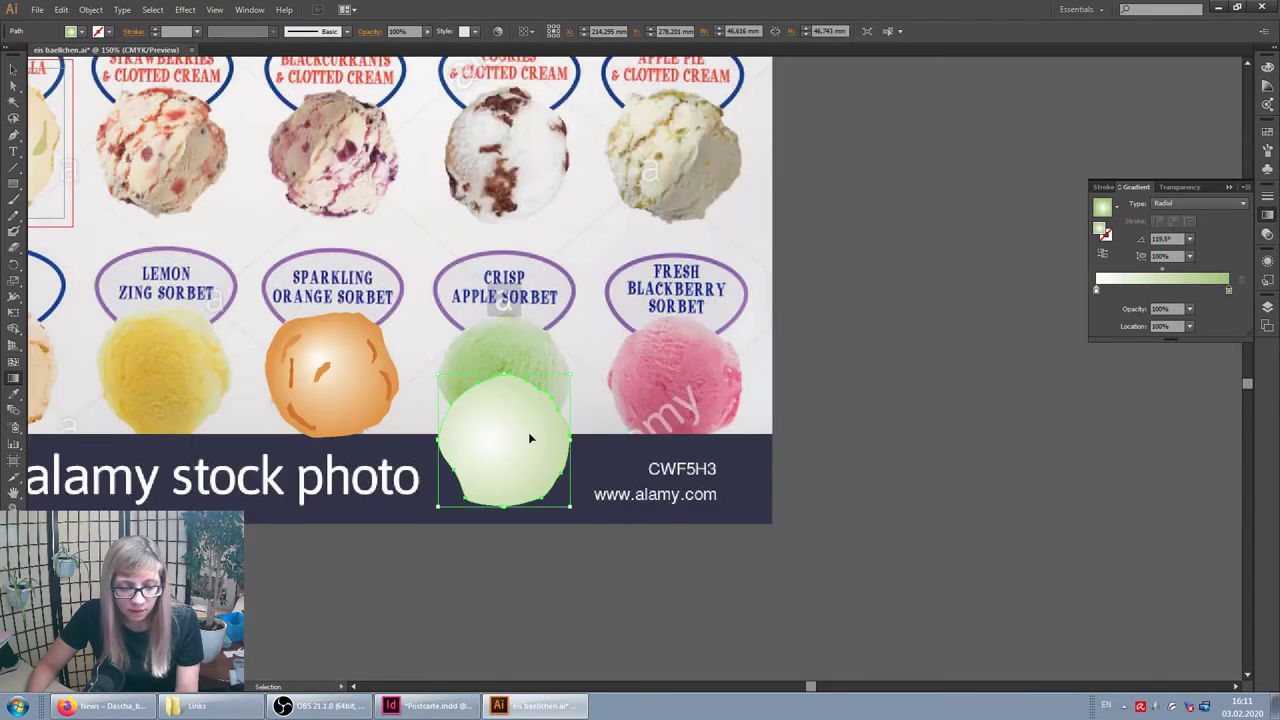
drag(528, 432, 489, 430)
mouse_move(500, 441)
drag(483, 418, 549, 490)
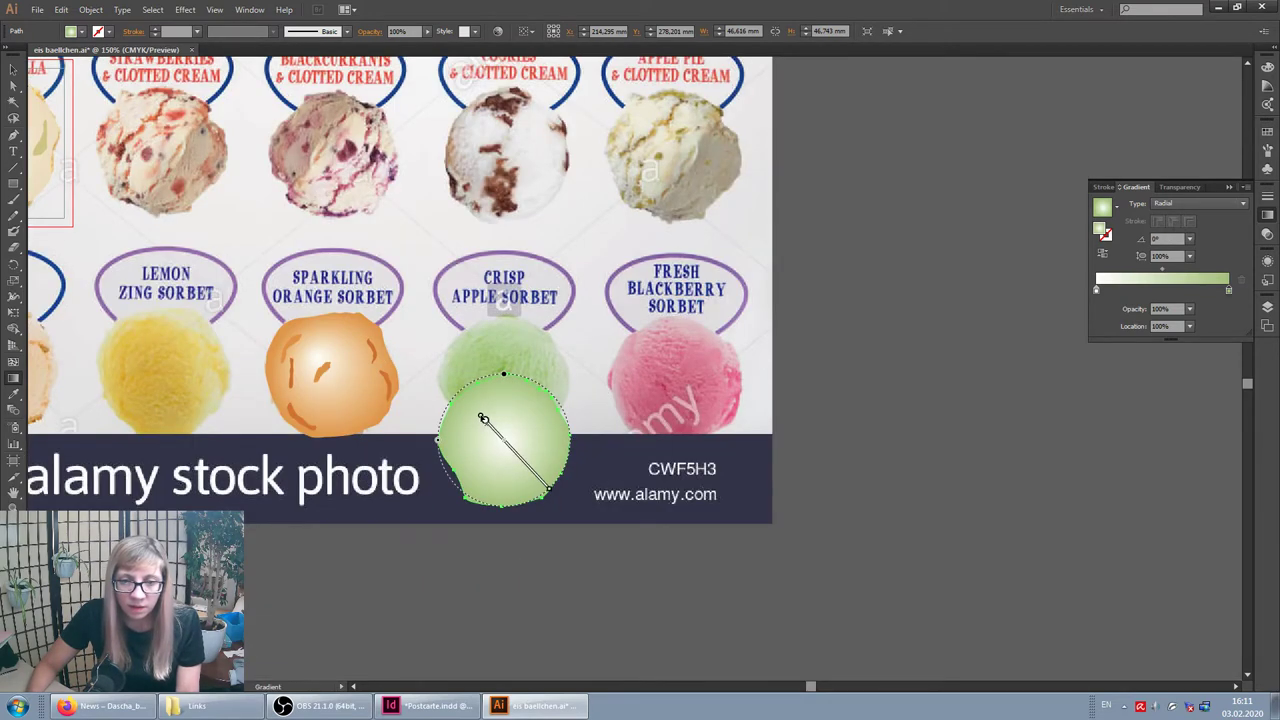
- Nudge the green scoop up over the apple sorbet photo and show woodruff as outlines
click(14, 68)
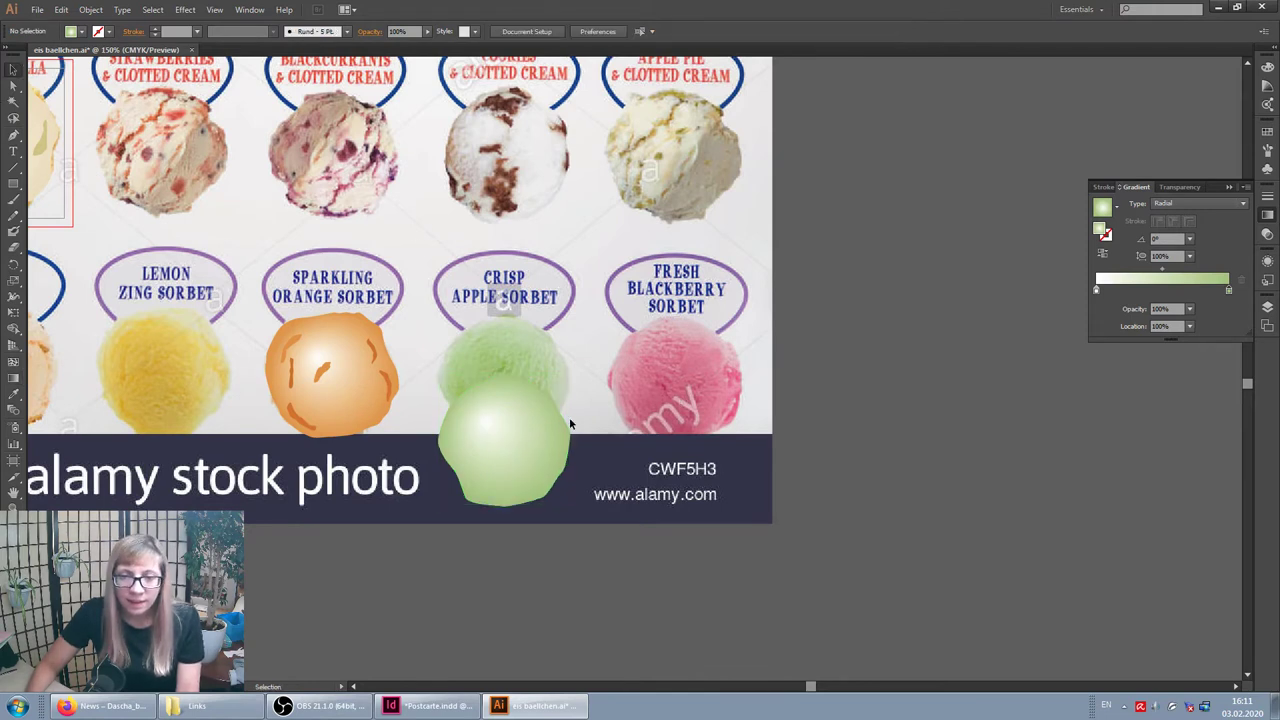
key(Up)
key(Up)
key(Up)
key(Up)
key(Up)
key(Up)
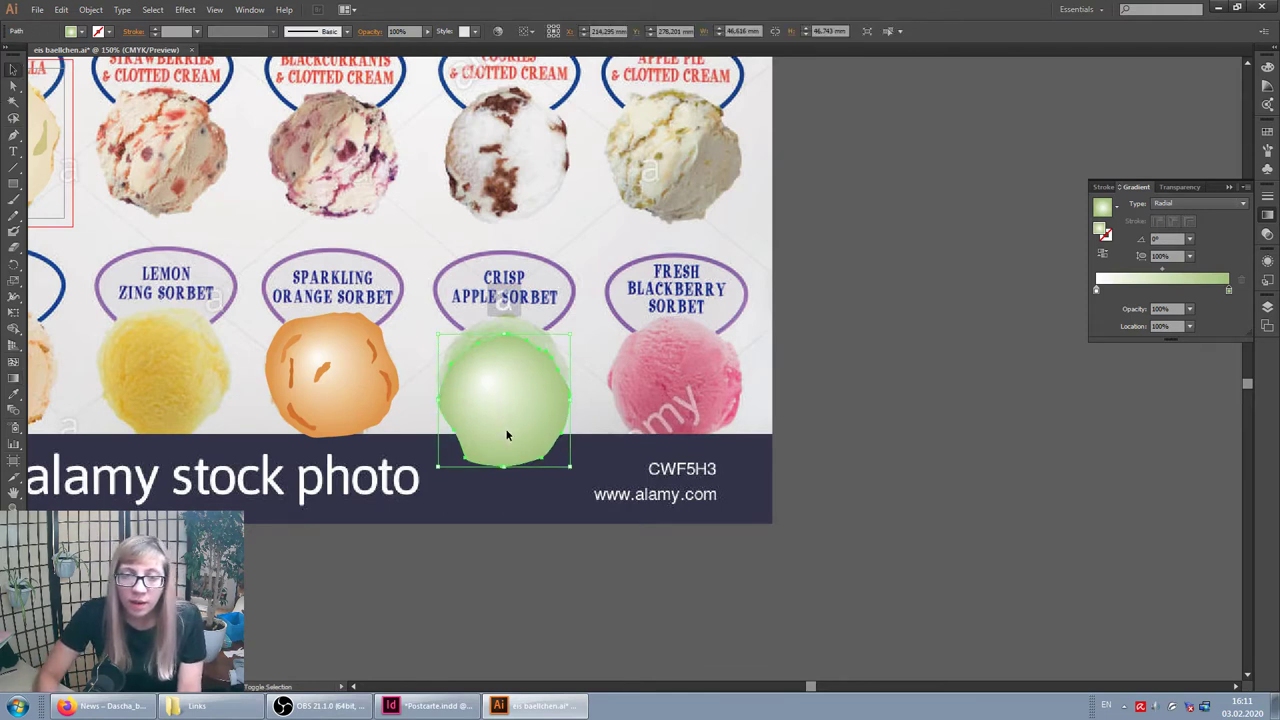
key(Up)
key(Up)
key(Up)
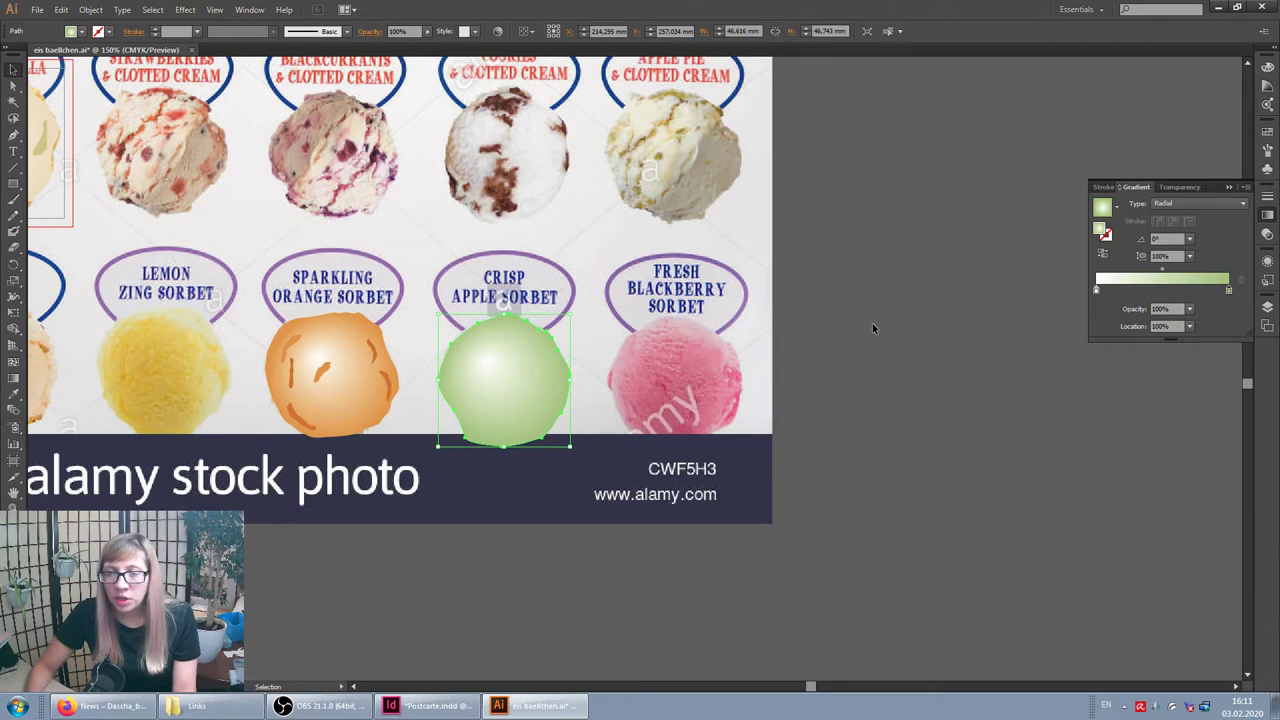
click(872, 328)
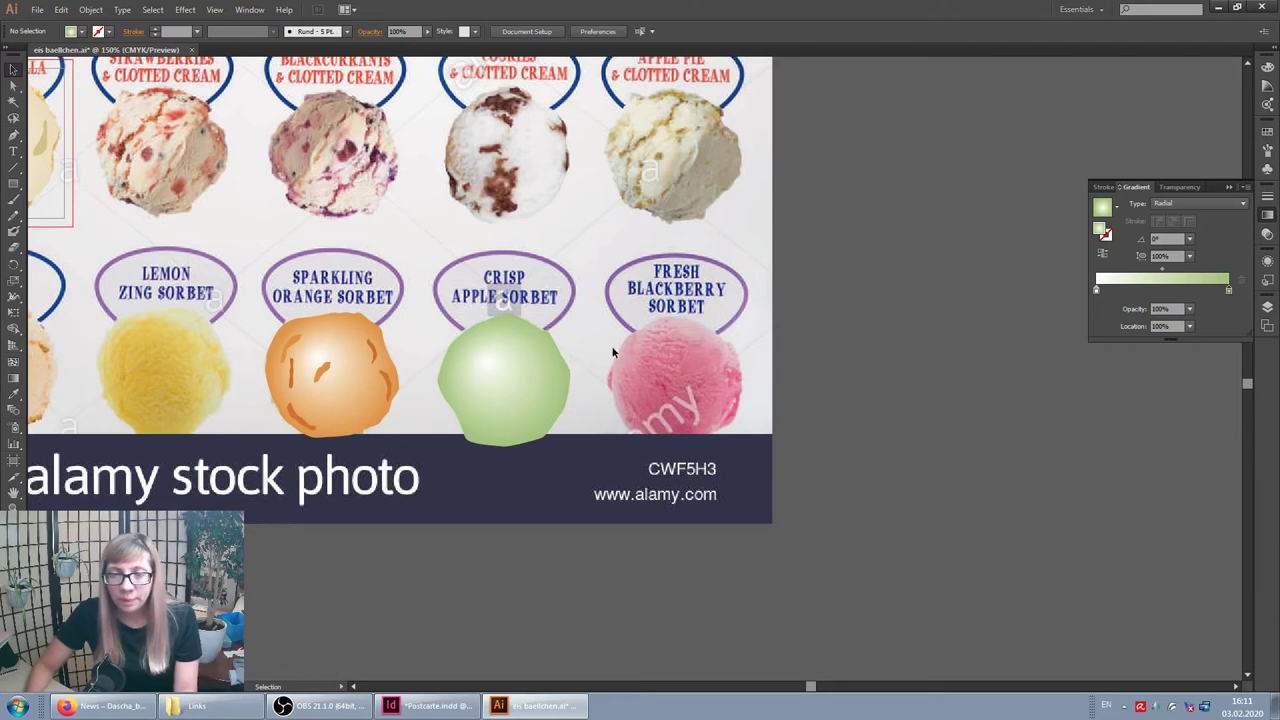
click(1267, 261)
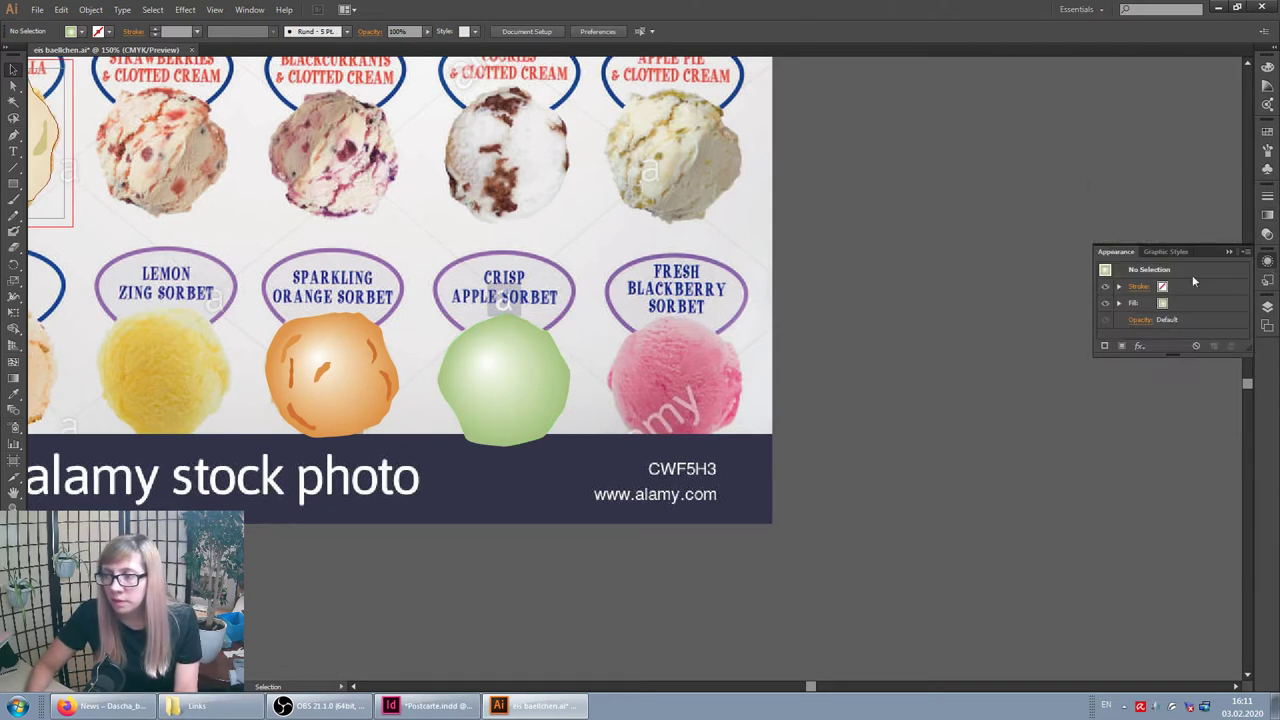
click(1267, 306)
ctrl+click(1103, 342)
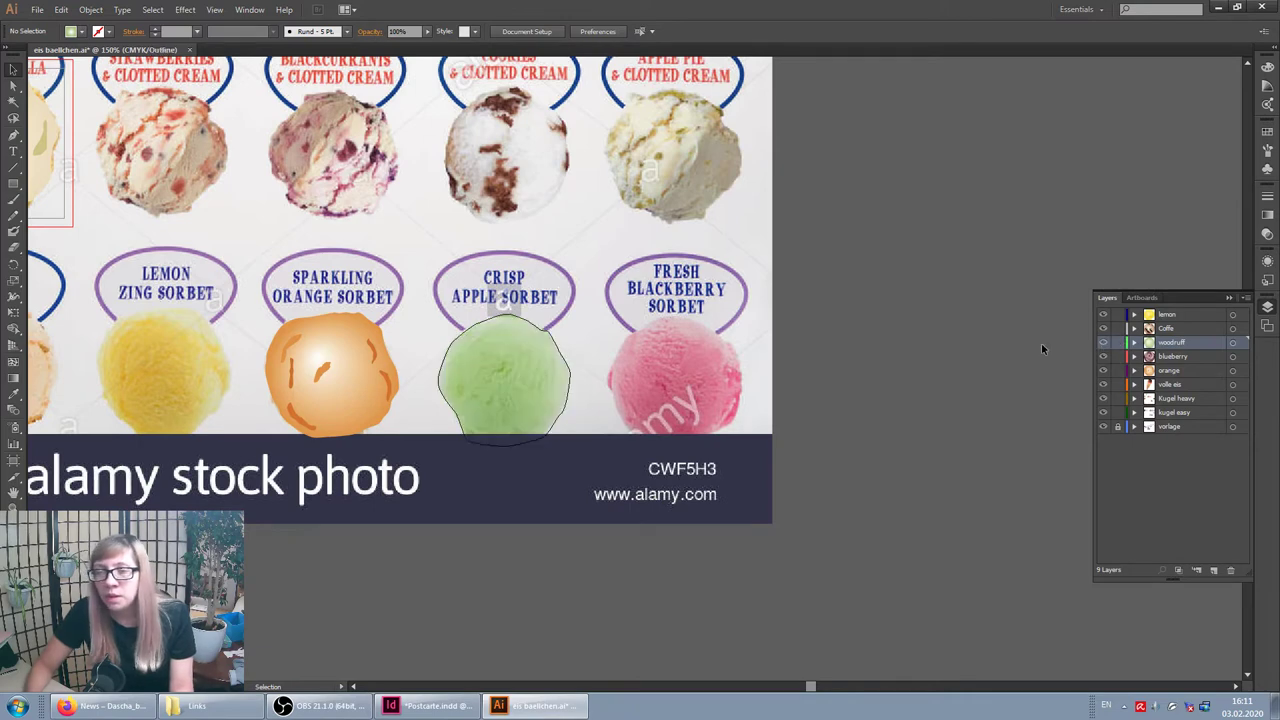
- Trace three small leaf-shaped closed marks over the apple sorbet scoop's dark spots
scroll(460, 430, up, 4)
scroll(655, 389, up, 2)
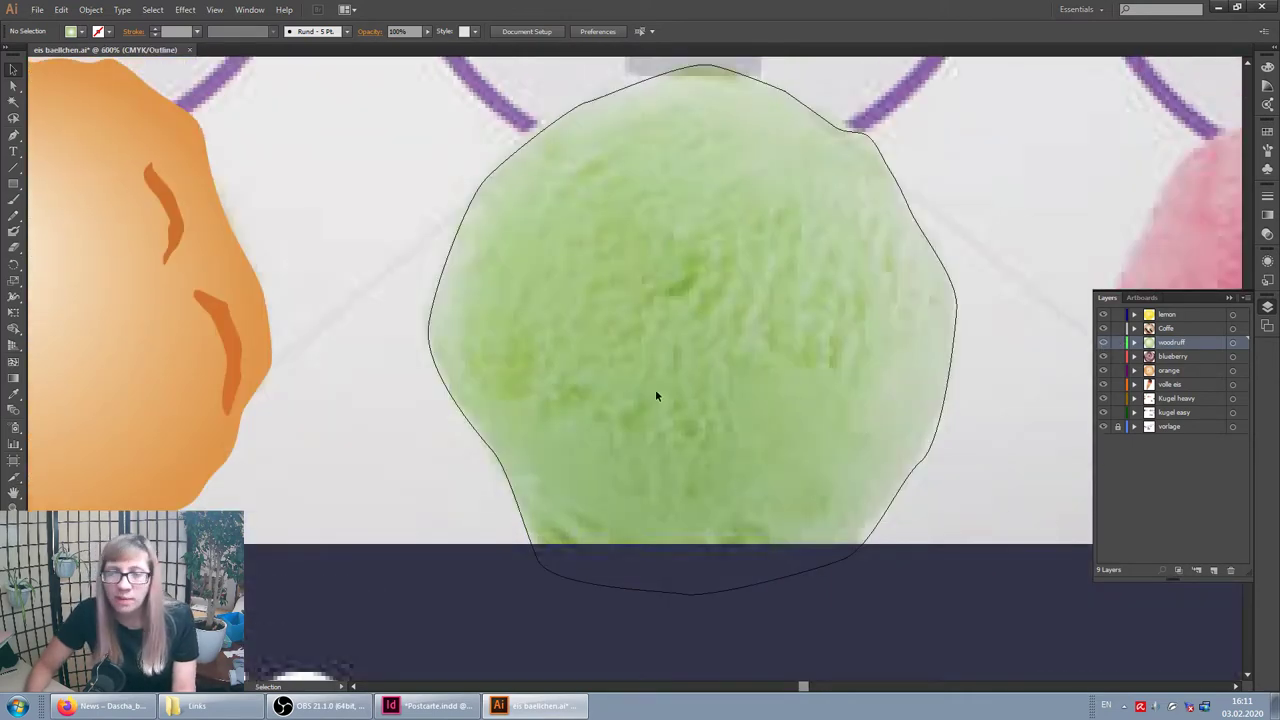
click(10, 134)
click(690, 277)
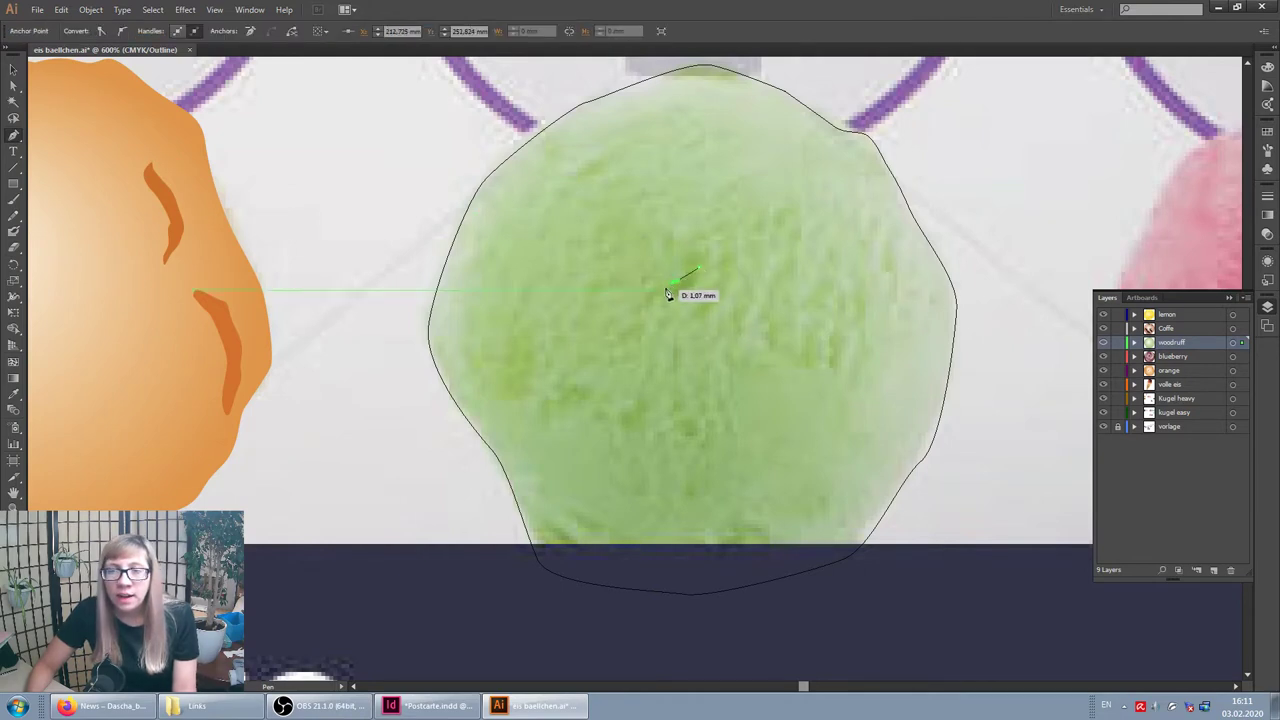
mouse_move(668, 297)
mouse_down()
mouse_move(690, 303)
mouse_move(702, 273)
mouse_up()
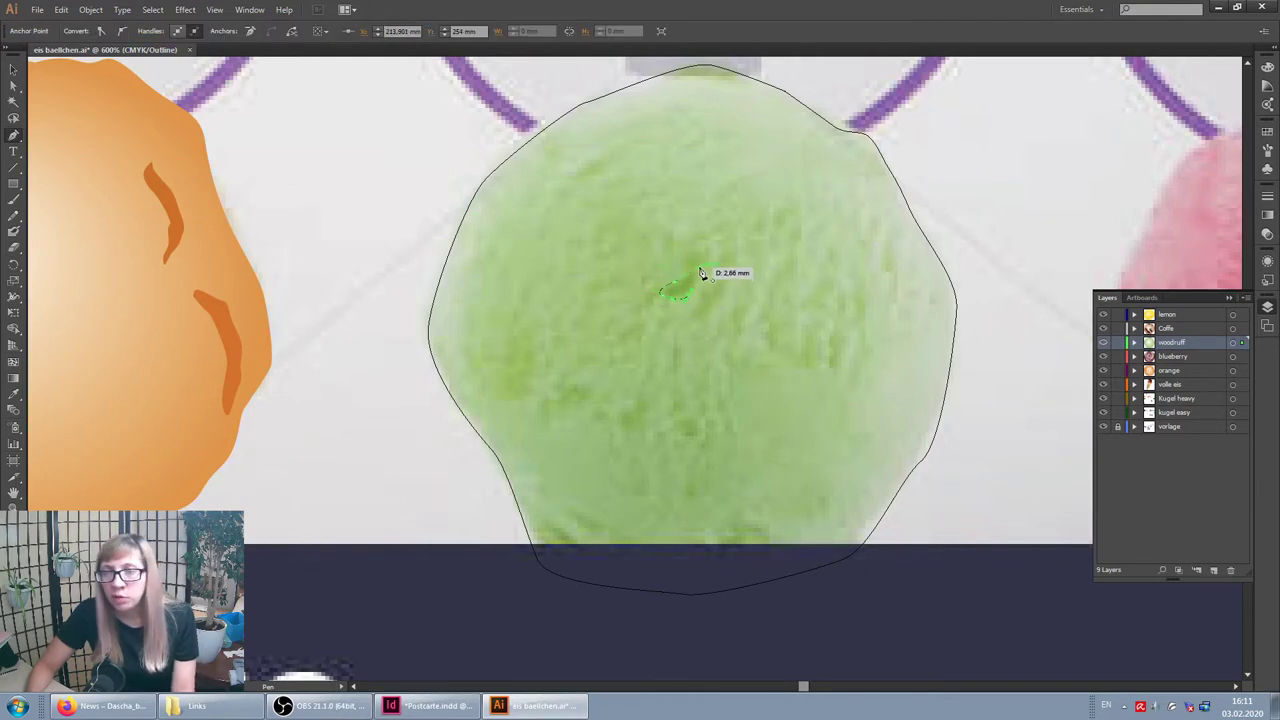
click(674, 281)
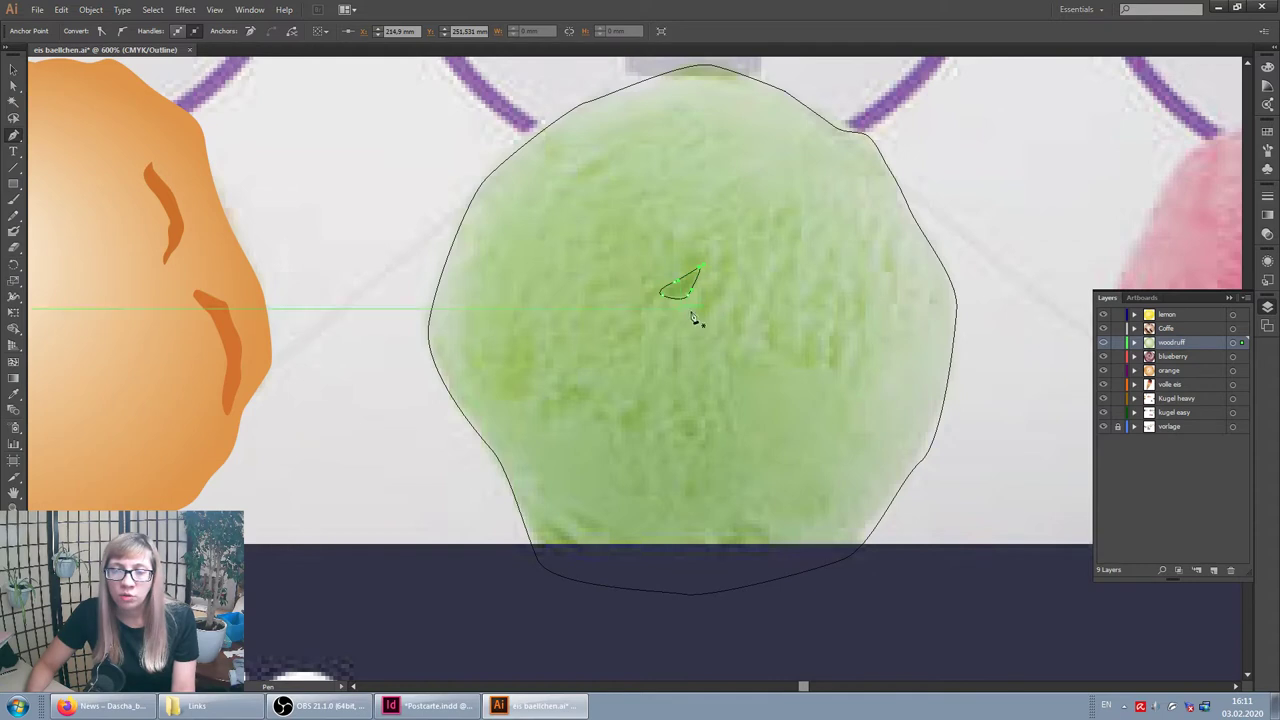
drag(703, 316, 722, 289)
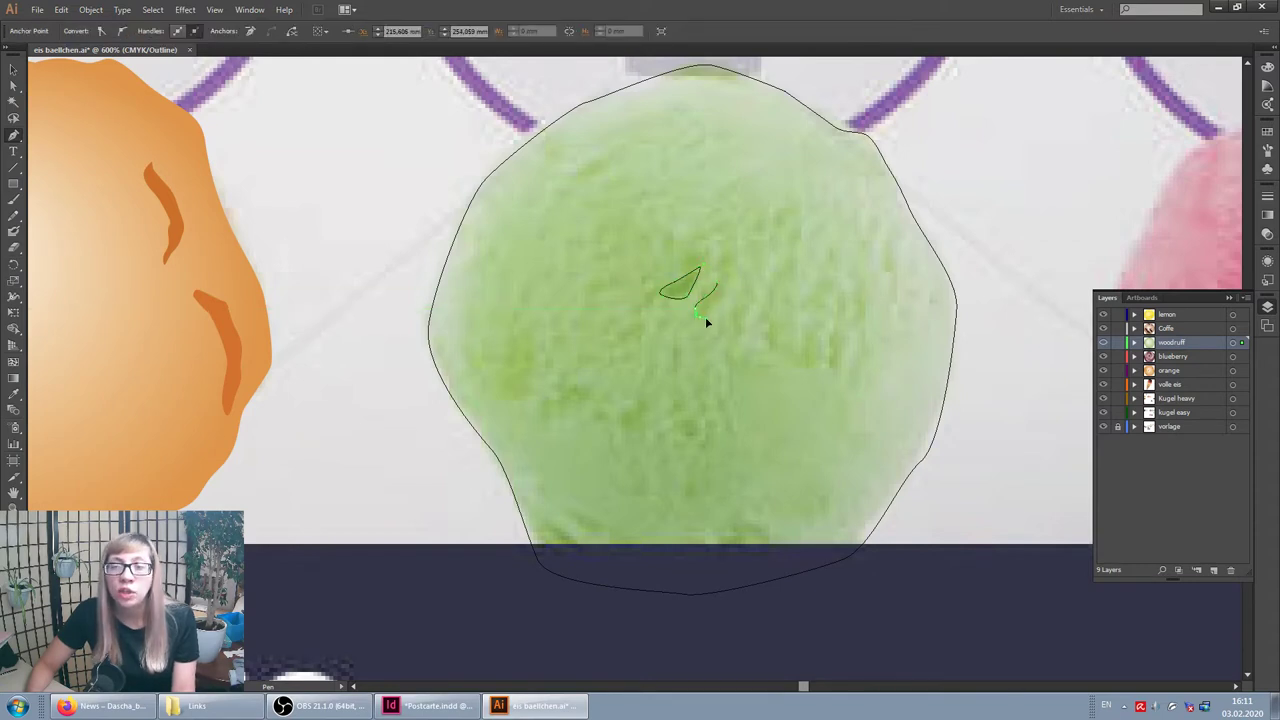
click(710, 292)
click(528, 333)
drag(543, 366, 522, 400)
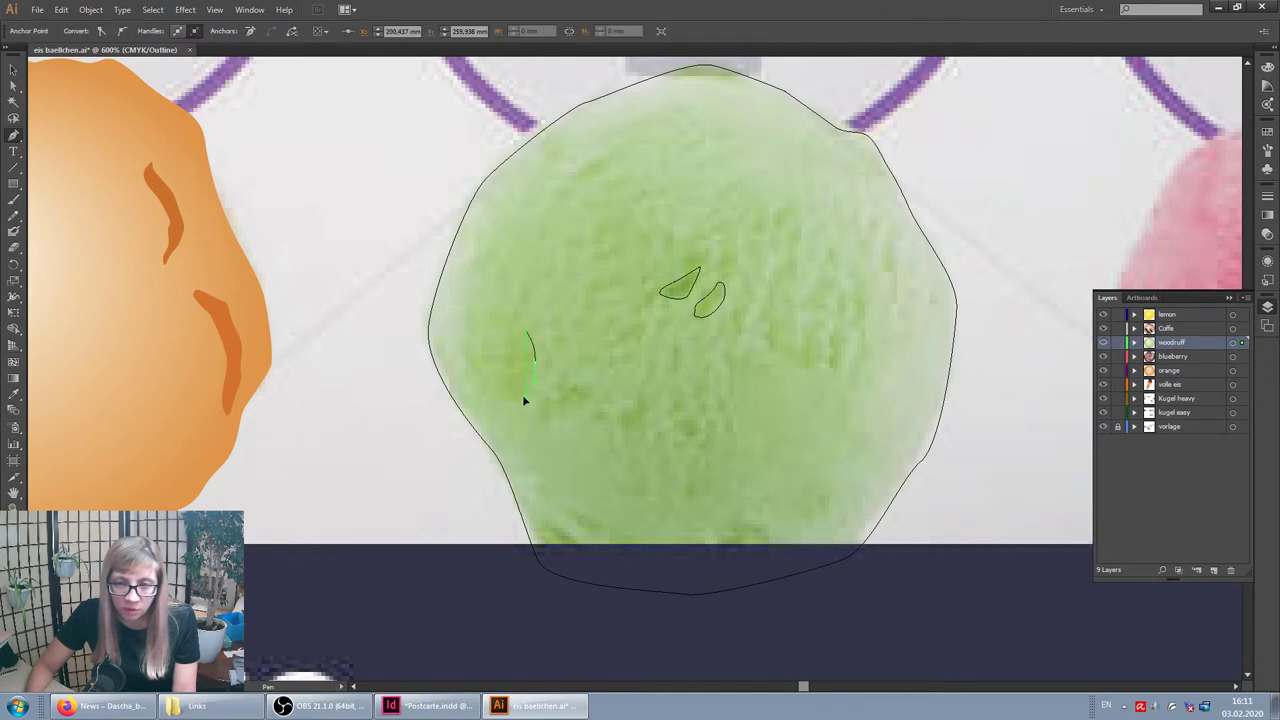
click(527, 333)
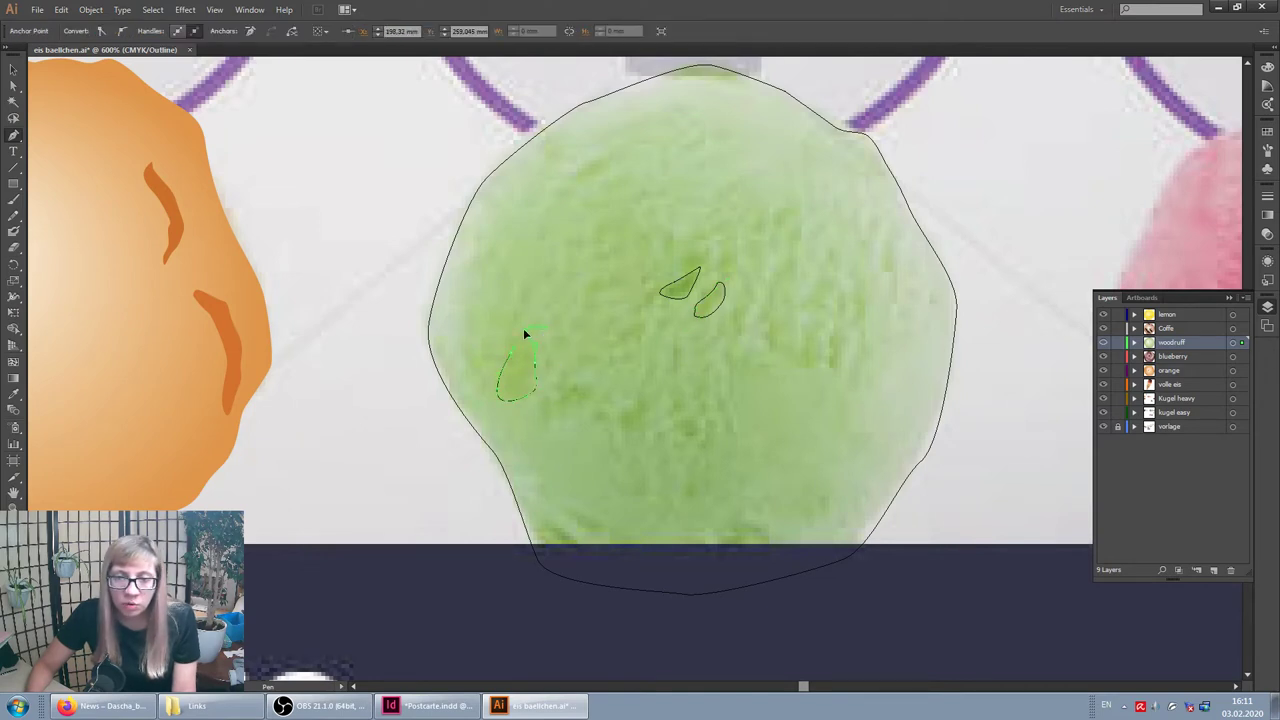
- Draw more curved texture marks near the scoop's bottom and right side
scroll(729, 492, down, 1)
click(588, 474)
mouse_move(604, 481)
mouse_down()
mouse_move(569, 461)
mouse_move(549, 468)
mouse_up()
mouse_move(743, 486)
mouse_down()
mouse_move(768, 485)
mouse_move(740, 485)
mouse_up()
mouse_move(830, 278)
mouse_down()
mouse_move(837, 322)
mouse_move(829, 290)
mouse_up()
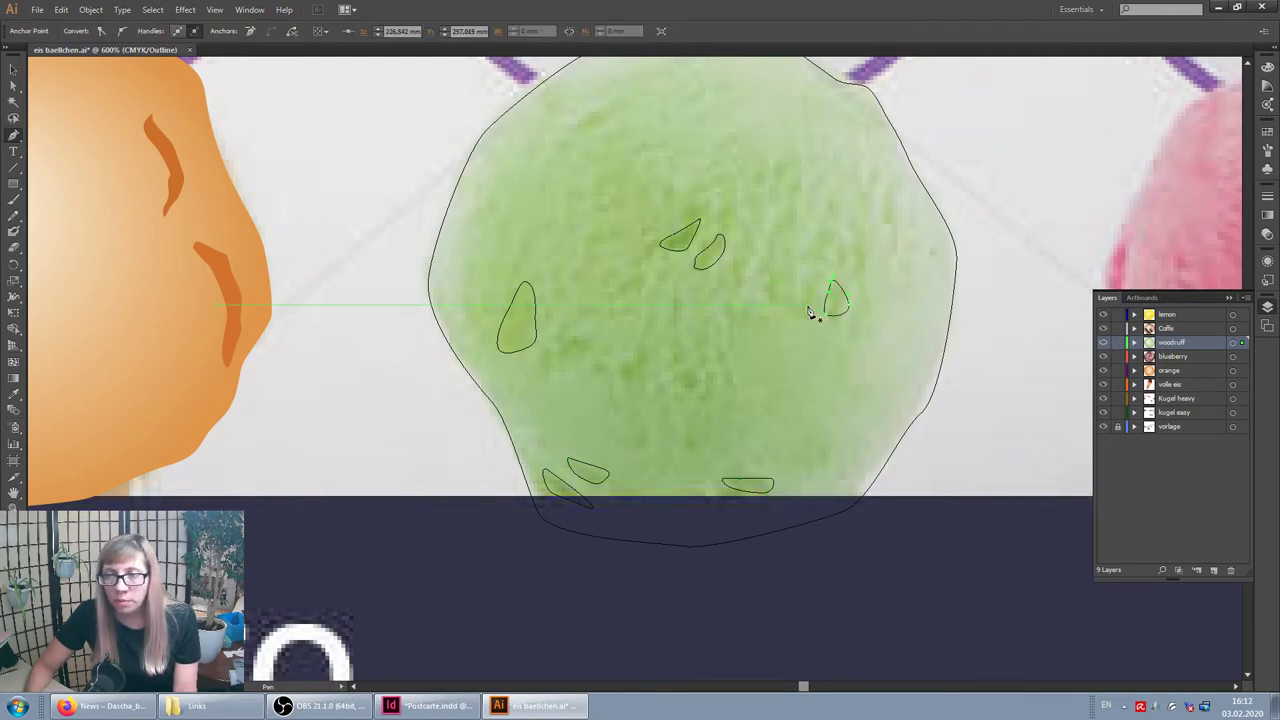
- Trace a long curved streak near the top left of the scoop
scroll(698, 284, up, 2)
scroll(670, 230, up, 1)
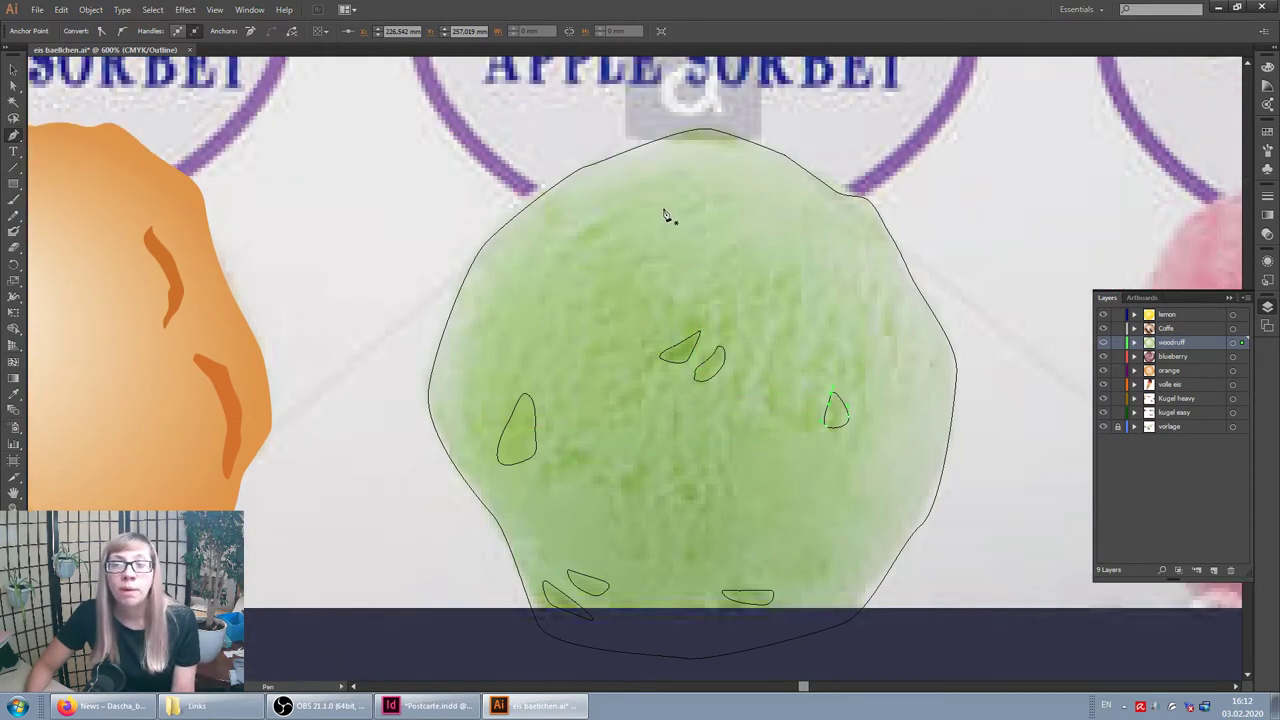
drag(606, 202, 543, 277)
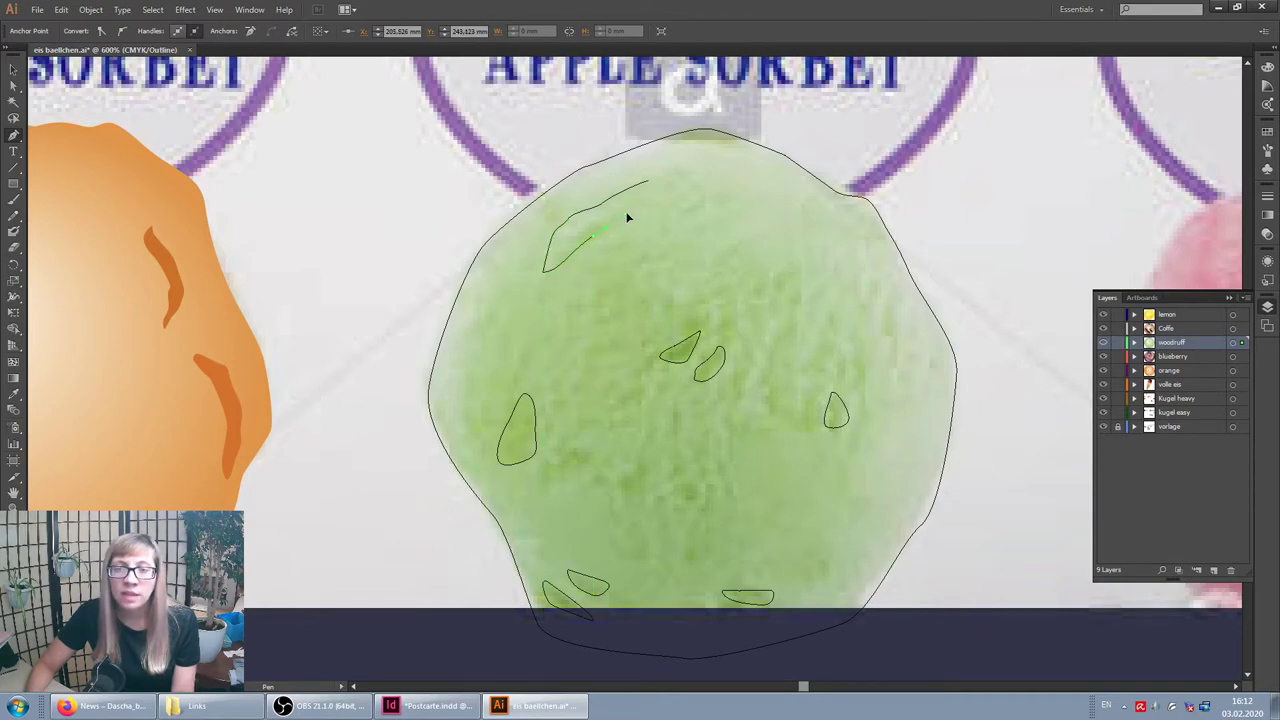
mouse_move(657, 201)
mouse_down()
mouse_move(670, 186)
mouse_move(651, 188)
mouse_up()
key(v)
click(874, 258)
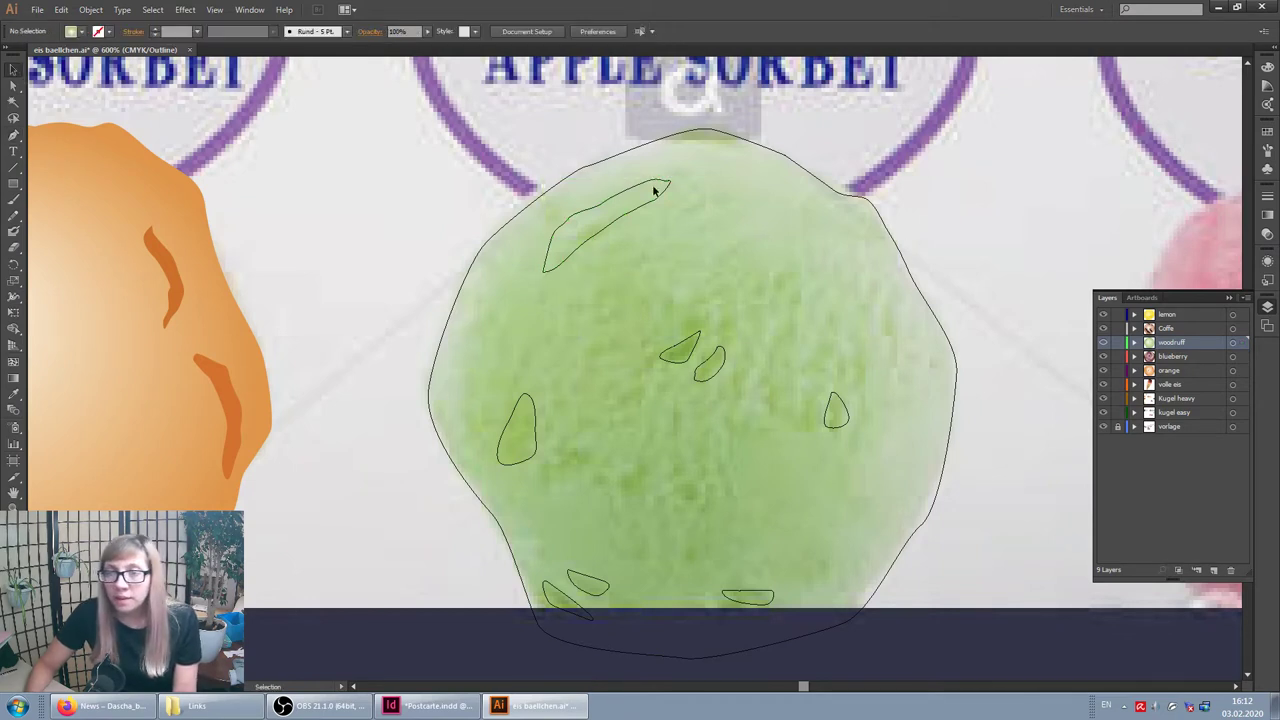
- Sample photo colours with the Eyedropper into the top streak and small left mark
click(629, 188)
key(i)
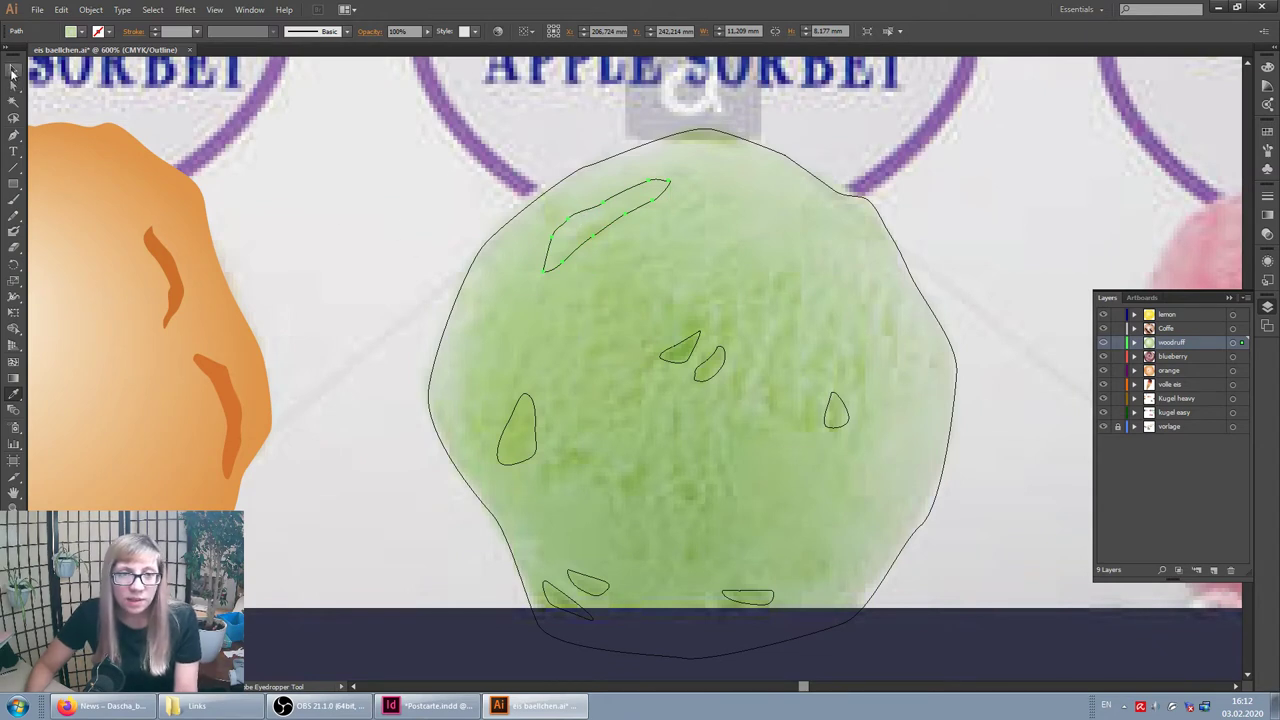
click(12, 70)
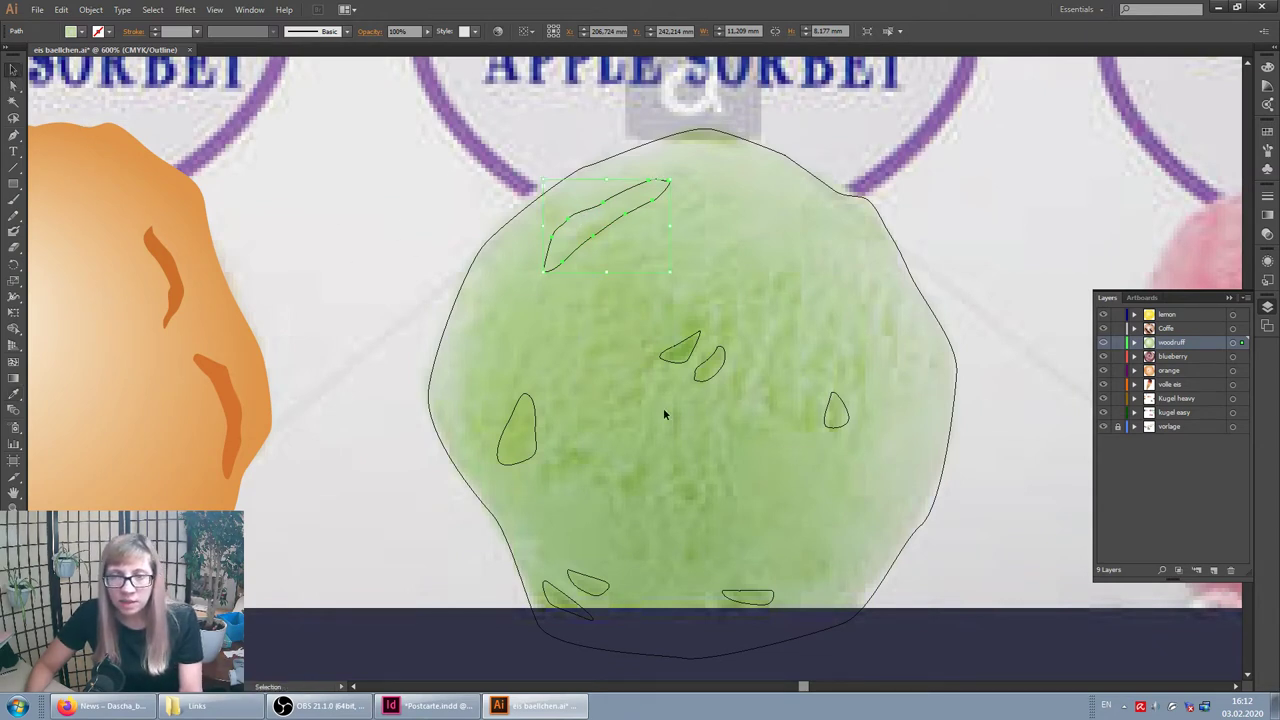
click(534, 417)
key(i)
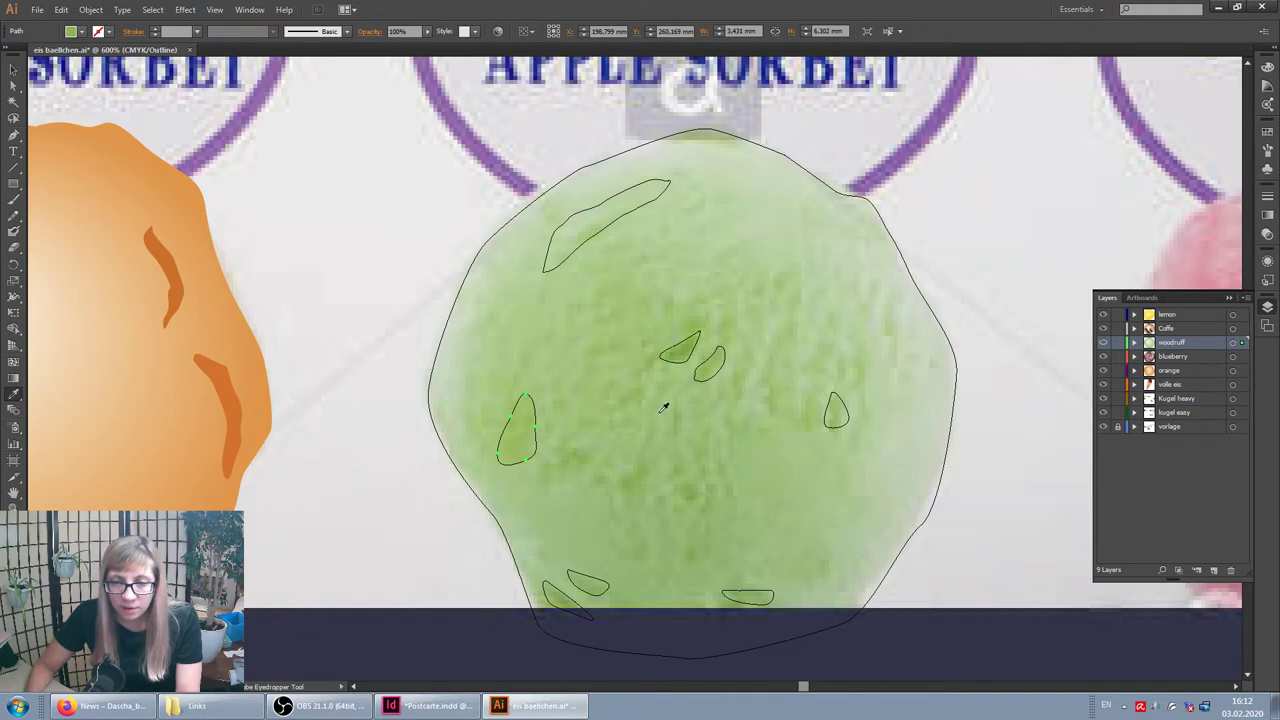
scroll(685, 368, up, 1)
key(v)
- Sample photo colours with the Eyedropper into two more small marks on the right
click(712, 378)
key(i)
key(v)
click(830, 423)
key(i)
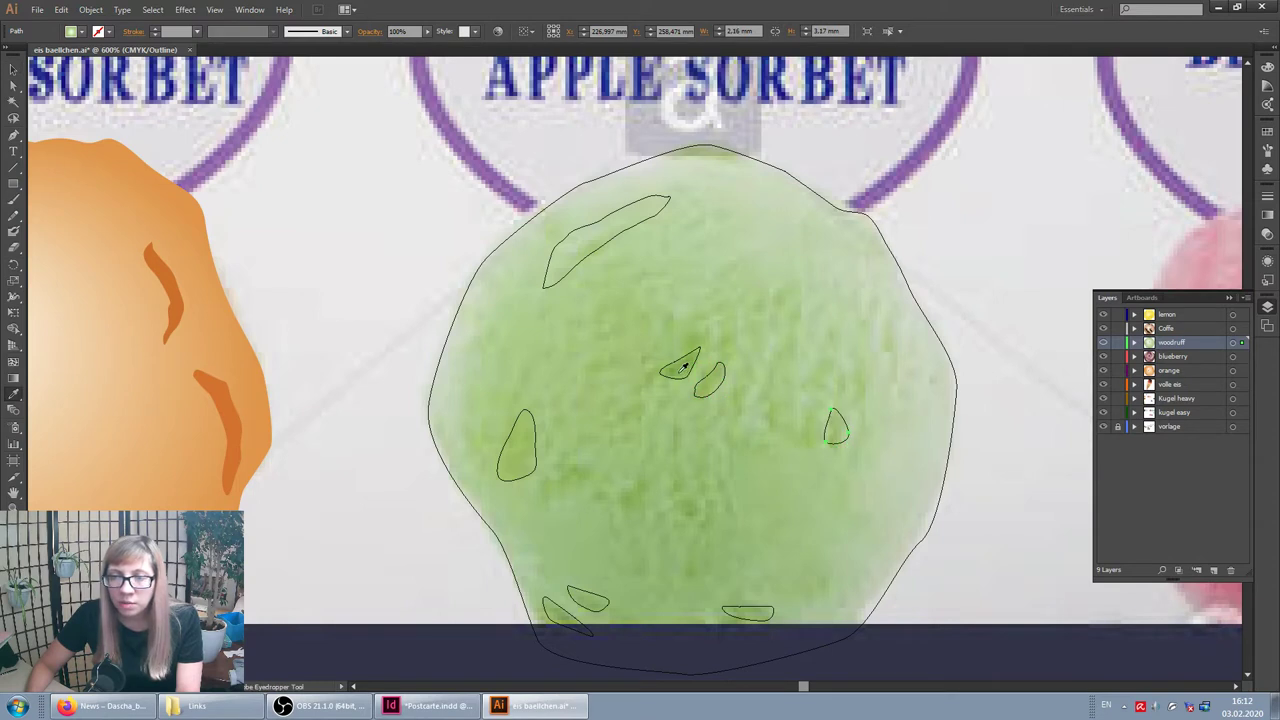
scroll(685, 365, down, 3)
- Fill the lower-left, lower-right and upper marks with sampled dark greens; show woodruff layer again
ctrl+click(590, 487)
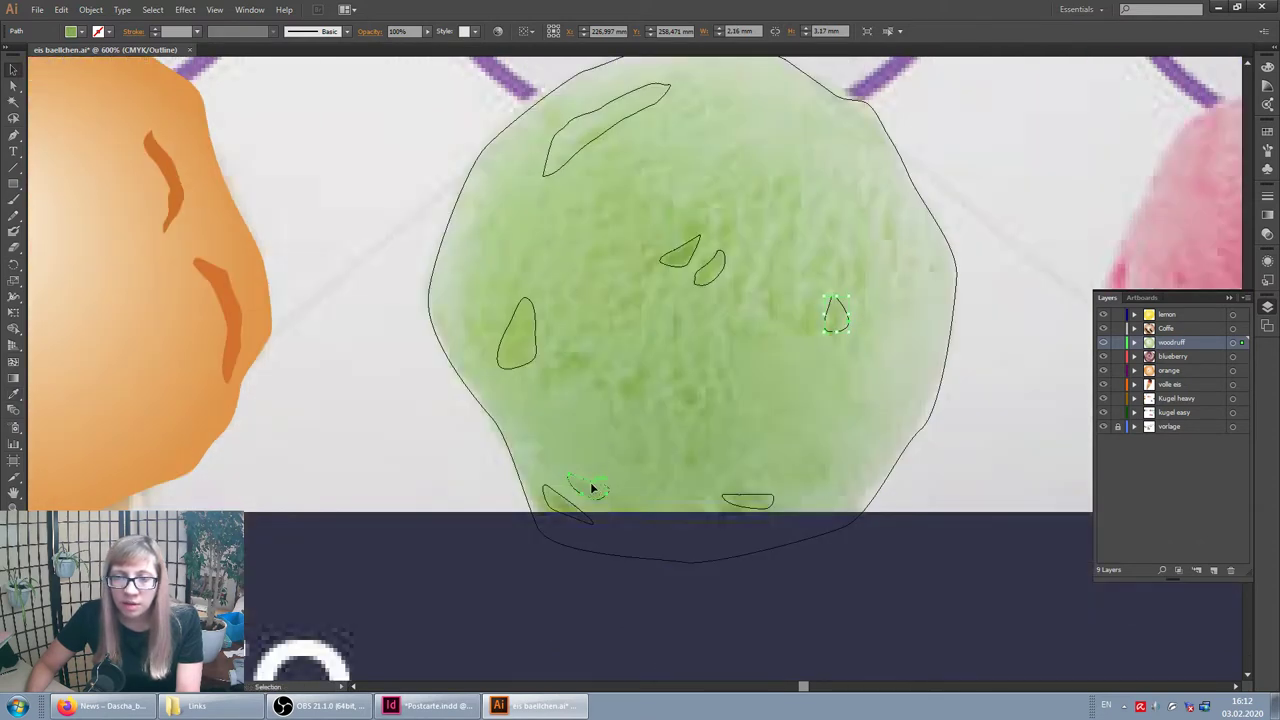
click(570, 496)
key(v)
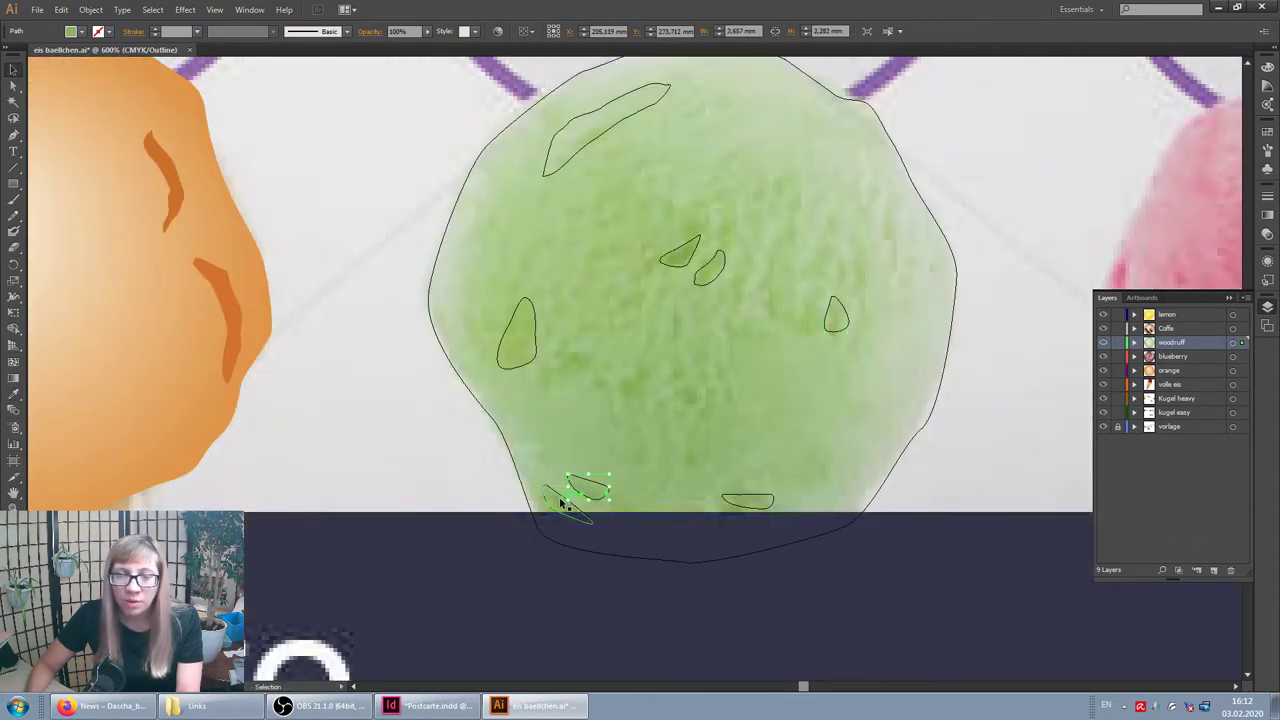
click(560, 497)
key(i)
click(580, 497)
key(v)
click(745, 497)
key(i)
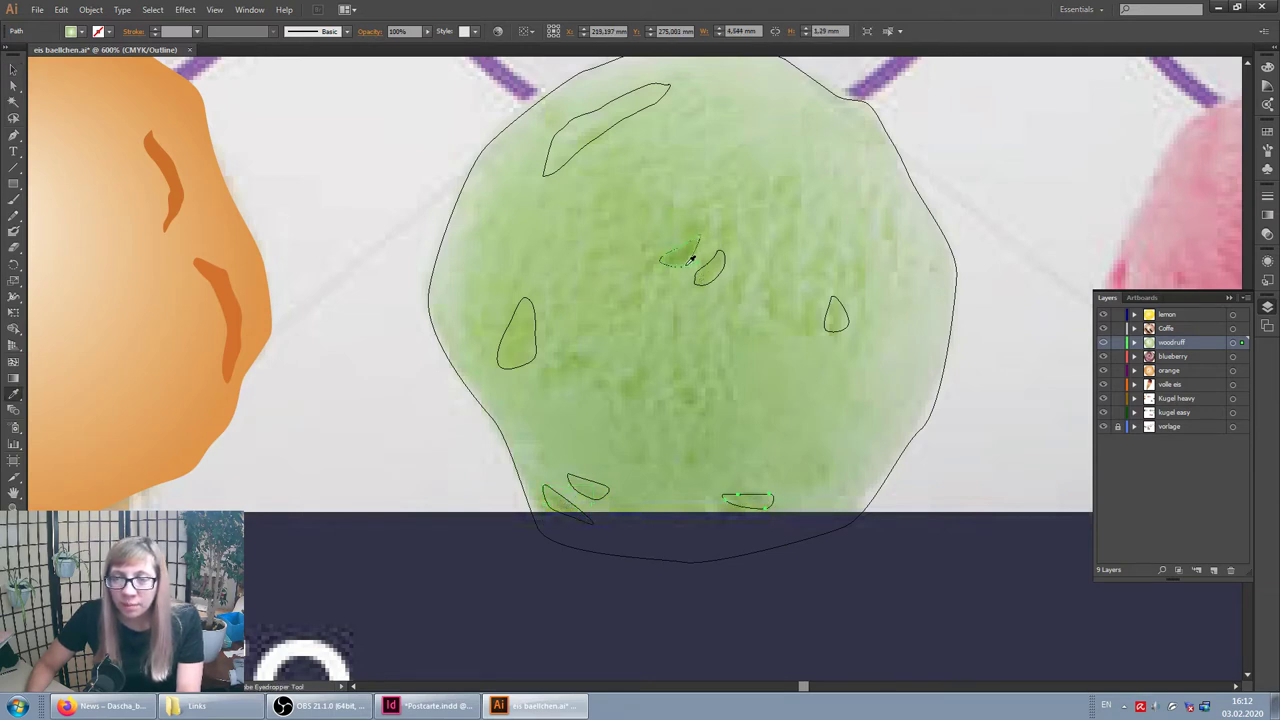
click(686, 251)
ctrl+click(1104, 343)
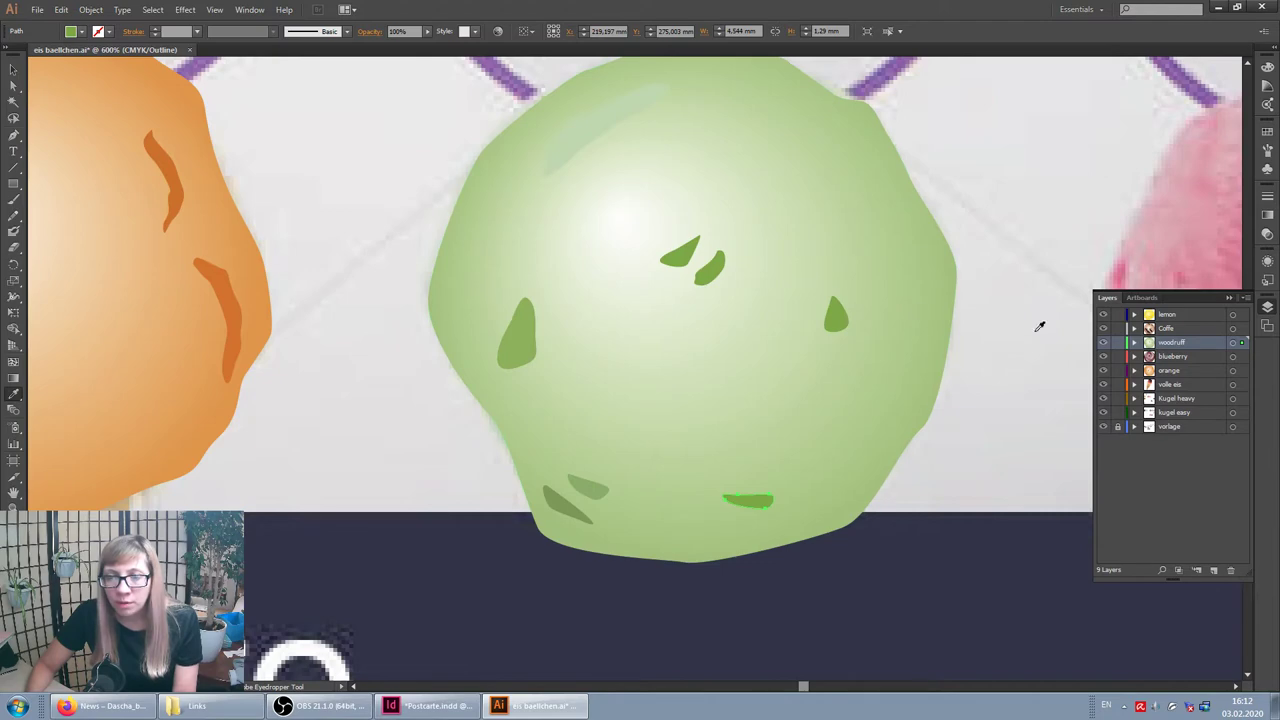
- In Outline view, select the leaf-shaped highlight and give it a sampled pale colour
scroll(674, 277, down, 2)
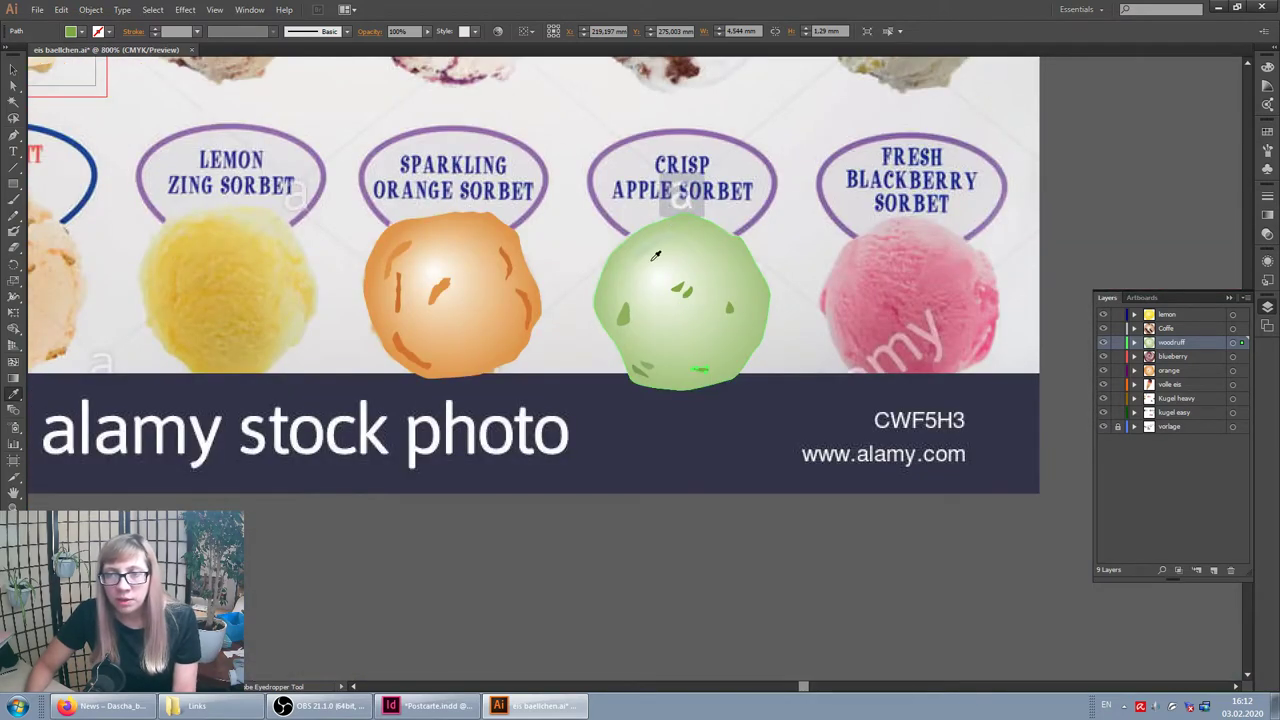
scroll(655, 256, up, 3)
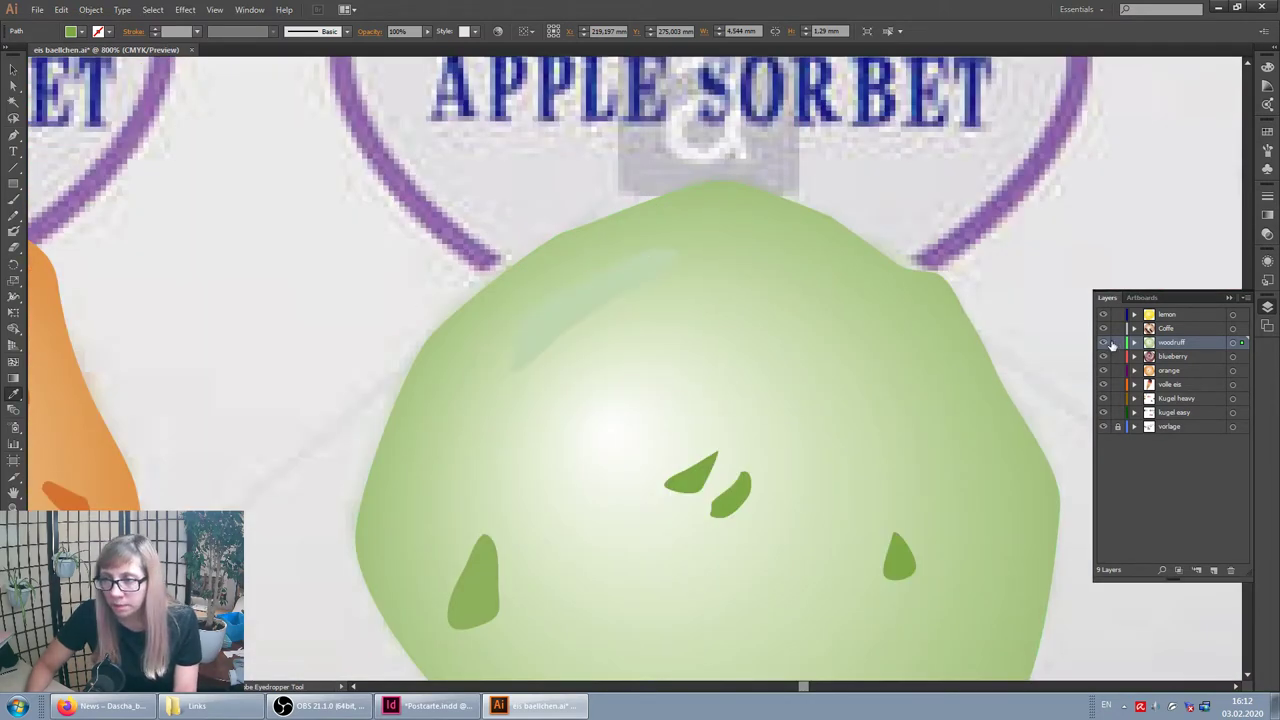
key(ctrl+y)
click(13, 70)
click(600, 305)
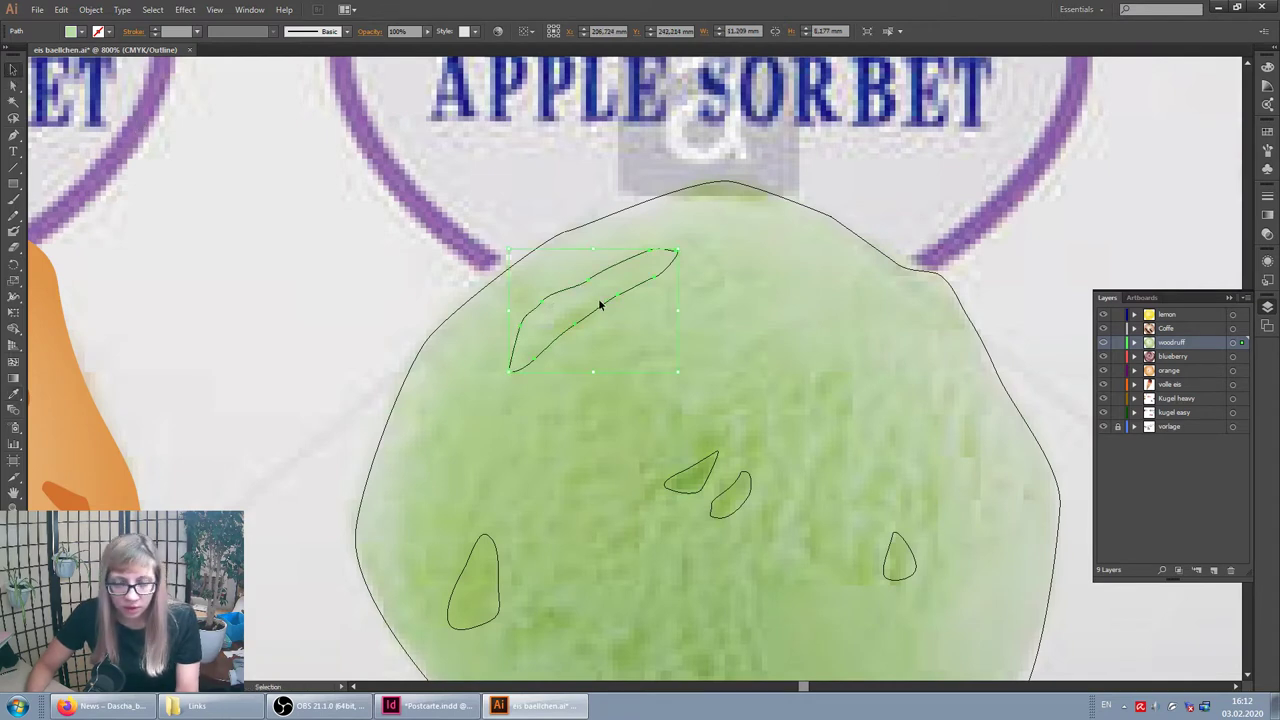
key(i)
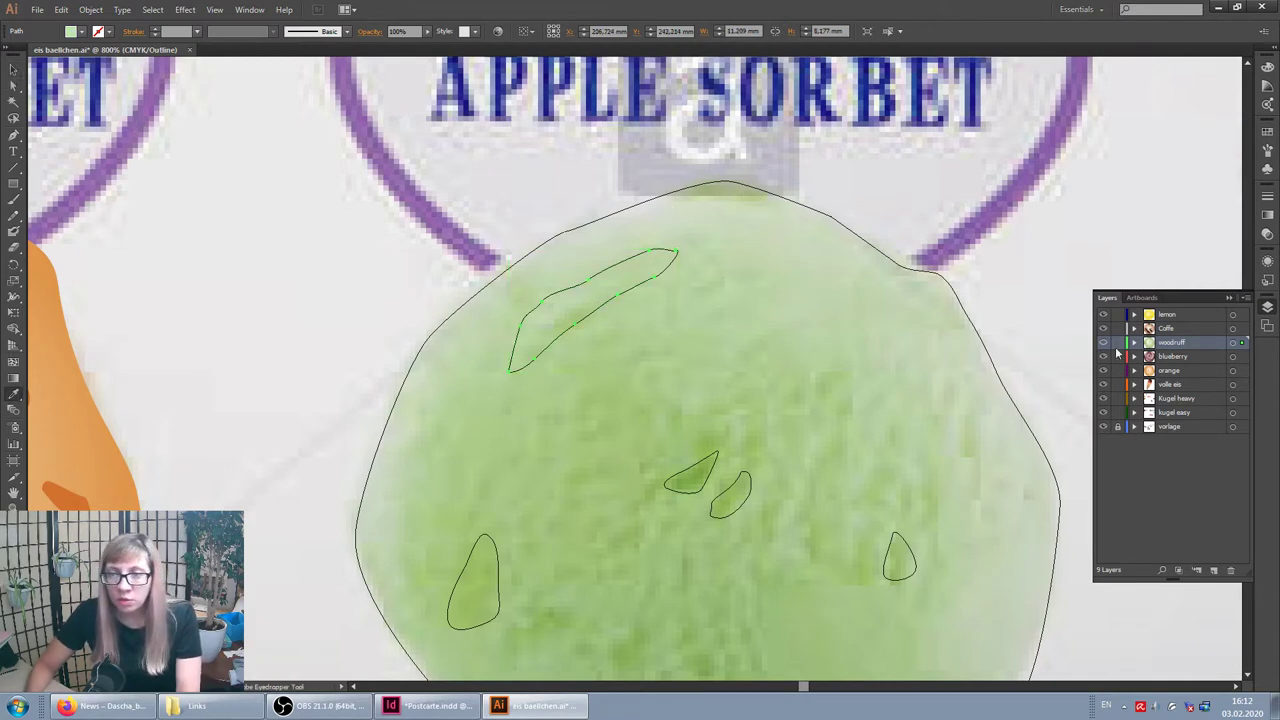
key(ctrl+y)
click(12, 72)
click(482, 201)
scroll(488, 220, down, 2)
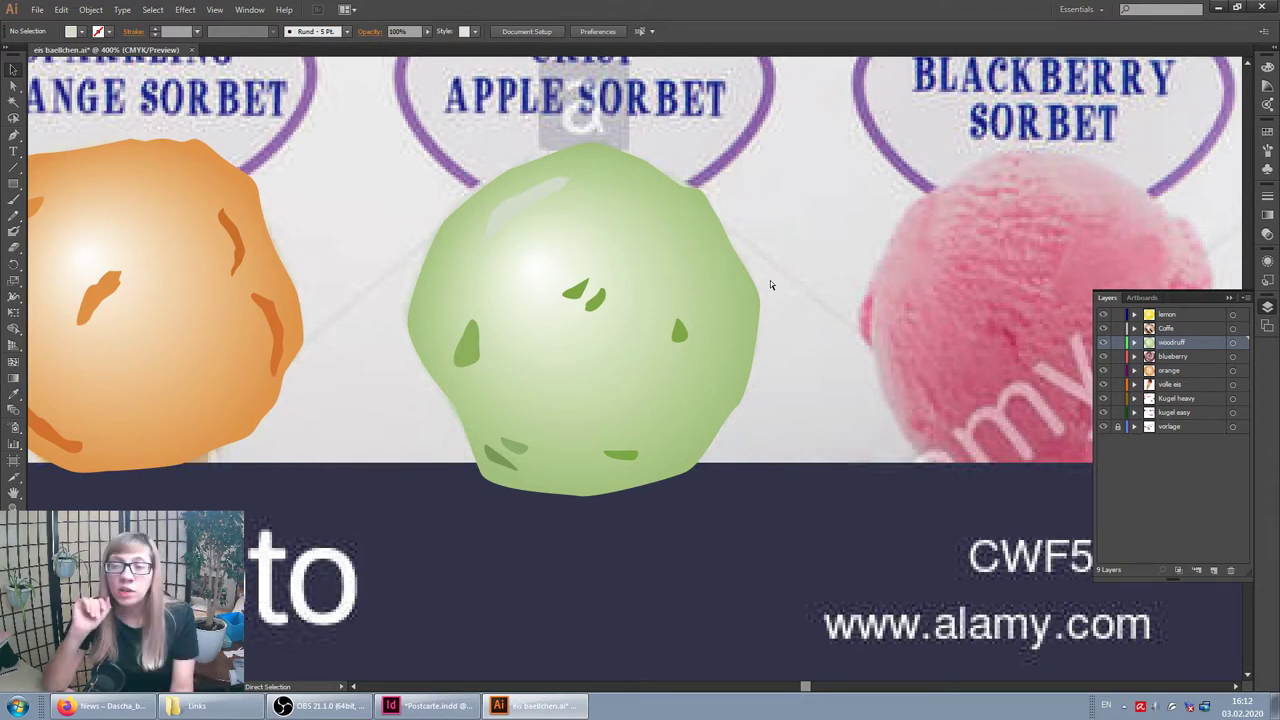
- Save the ice-cream file and zoom out to see the whole chart of scoops
key(ctrl+s)
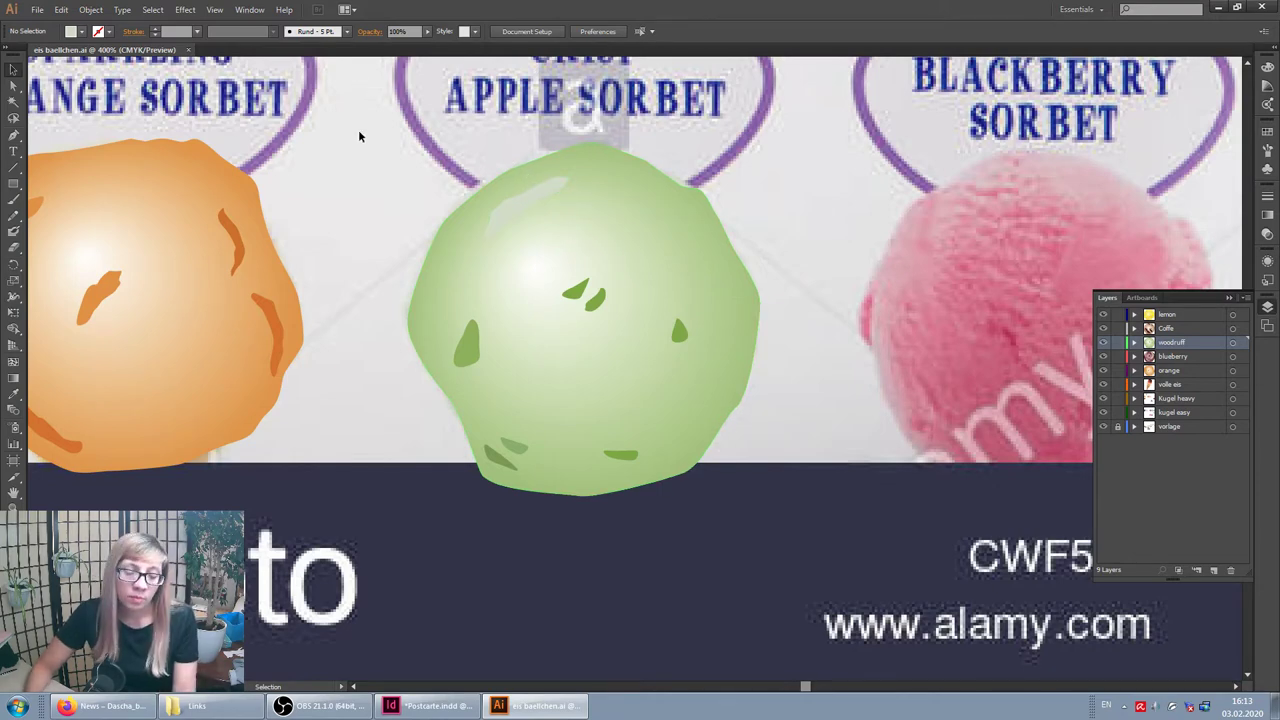
alt+scroll(490, 232, down, 4)
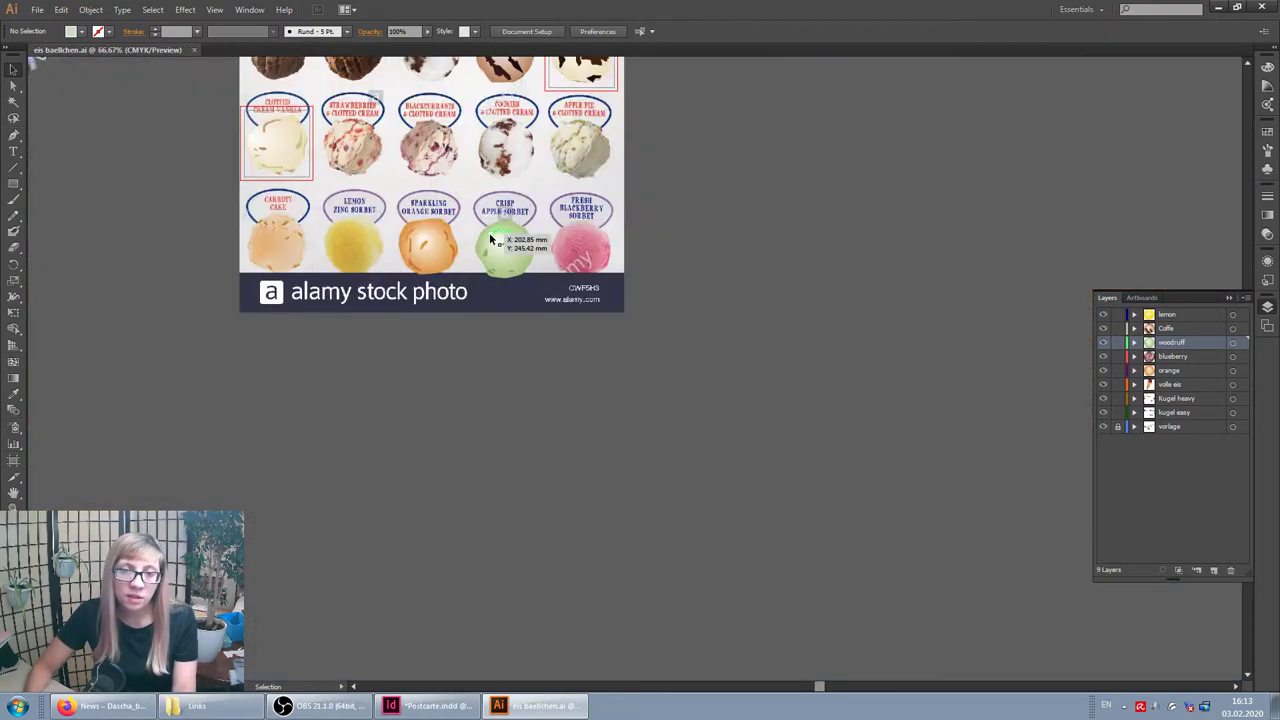
scroll(632, 195, up, 2)
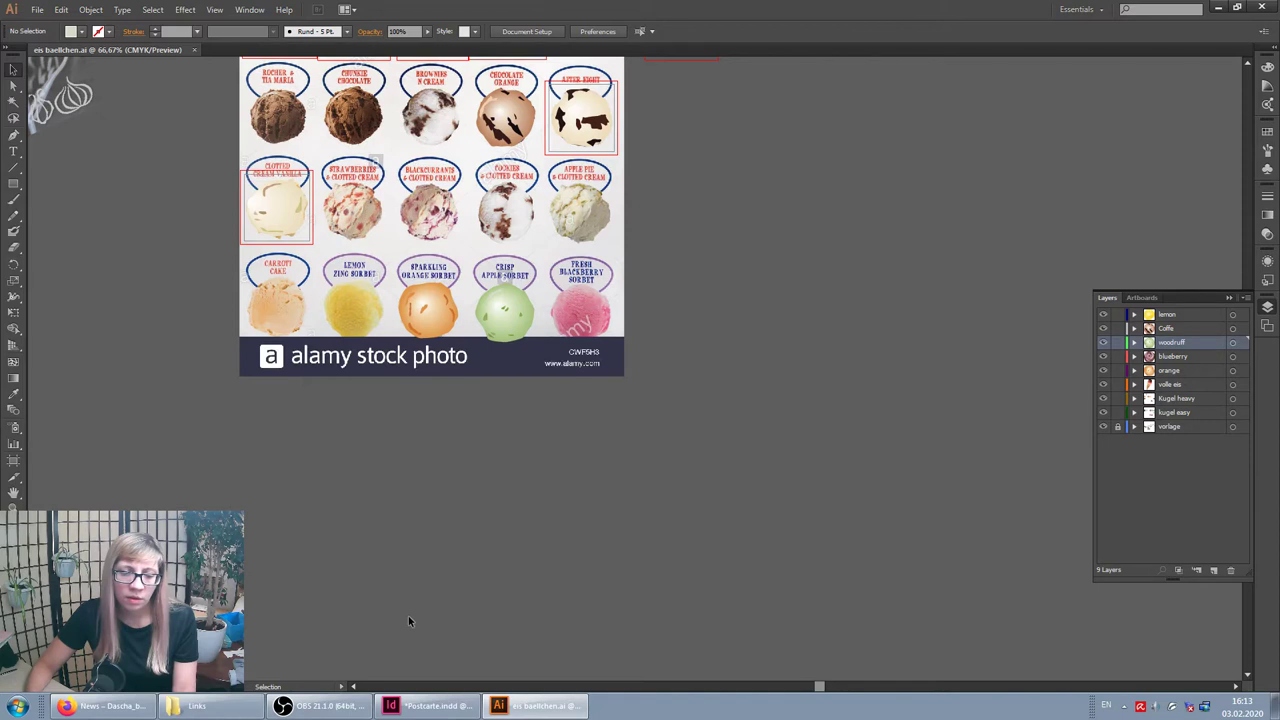
scroll(345, 430, up, 2)
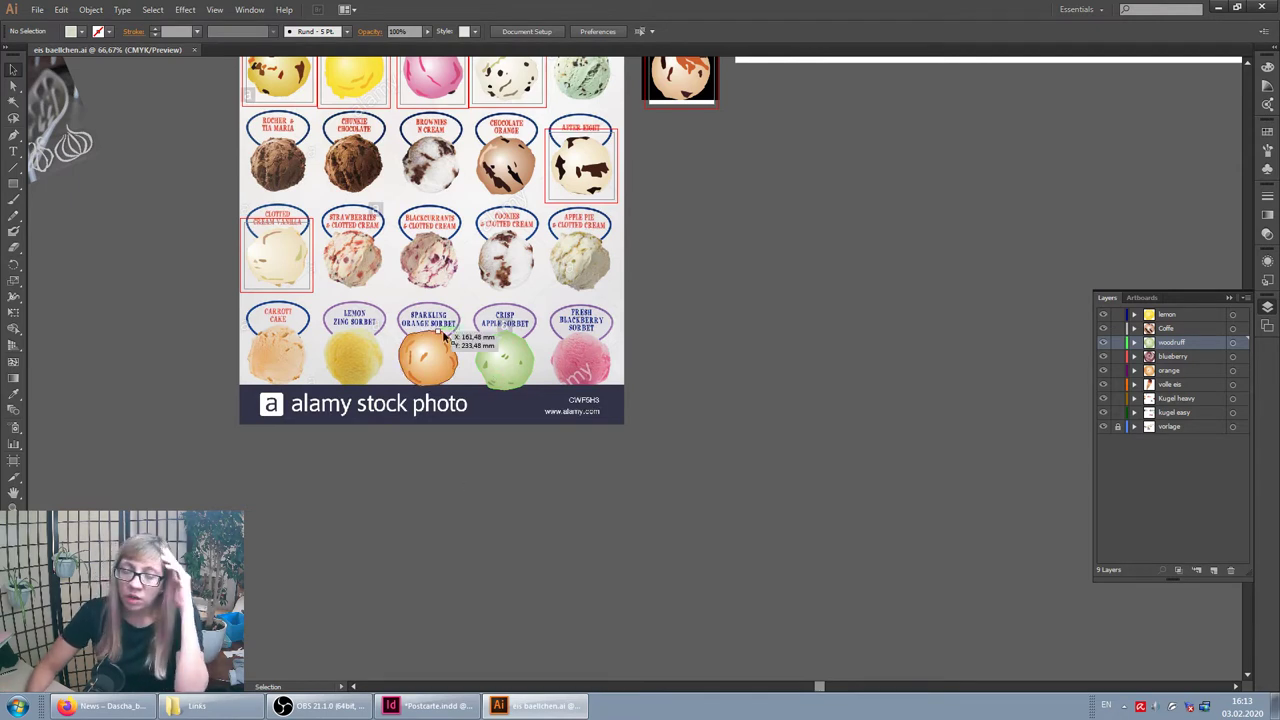
scroll(351, 390, up, 3)
scroll(420, 381, left, 3)
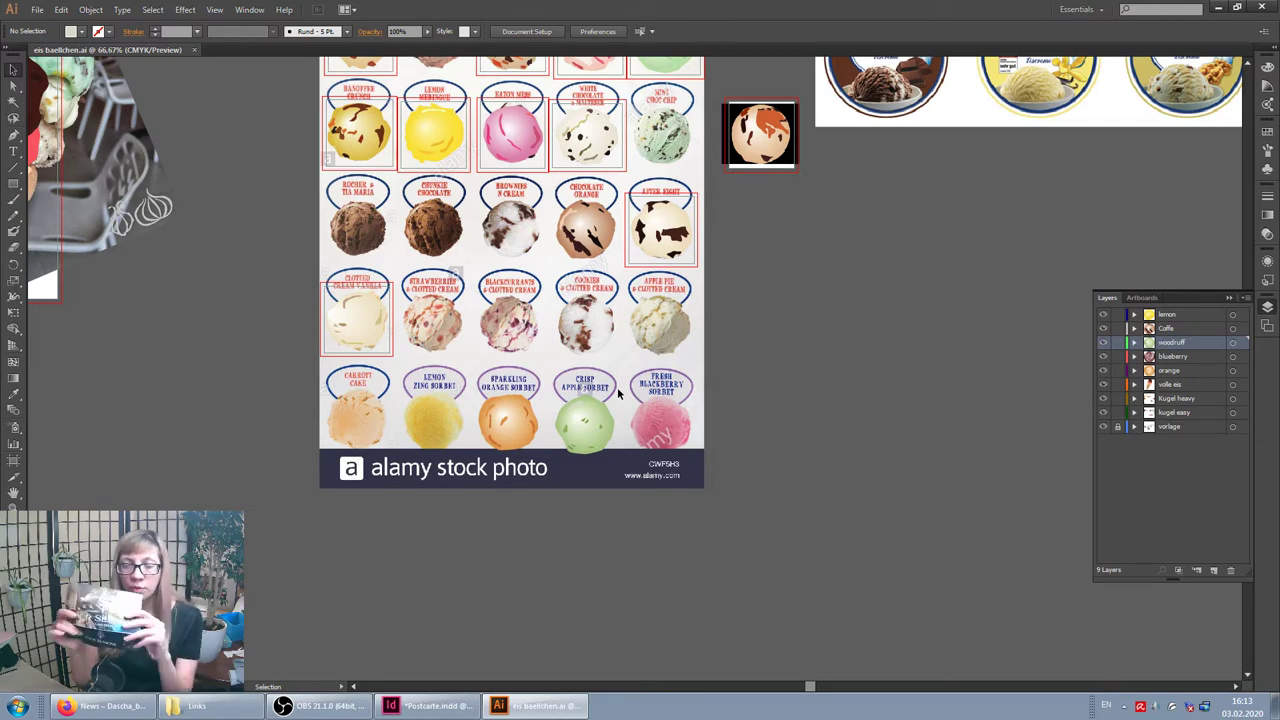
- Bring the OBS Studio window to the front from the taskbar
click(315, 706)
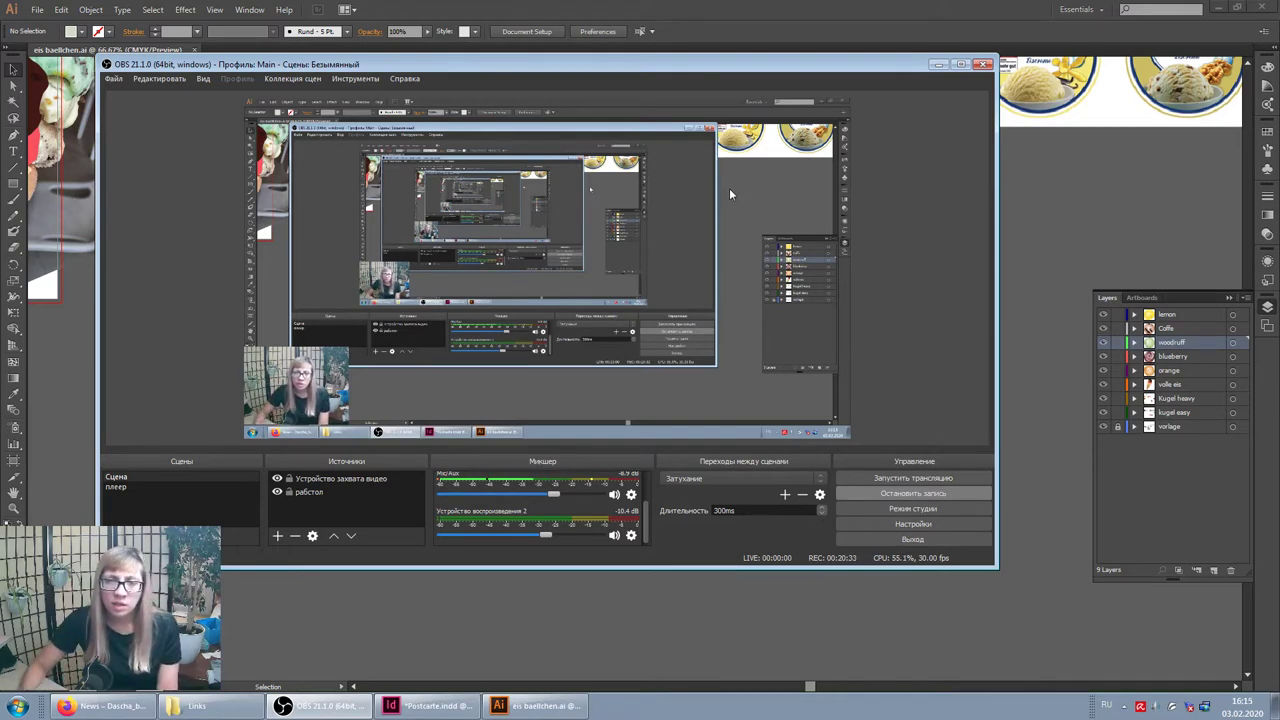
- Minimise OBS and zoom around the eis baellchen.ai scoop sheet in Illustrator
click(682, 7)
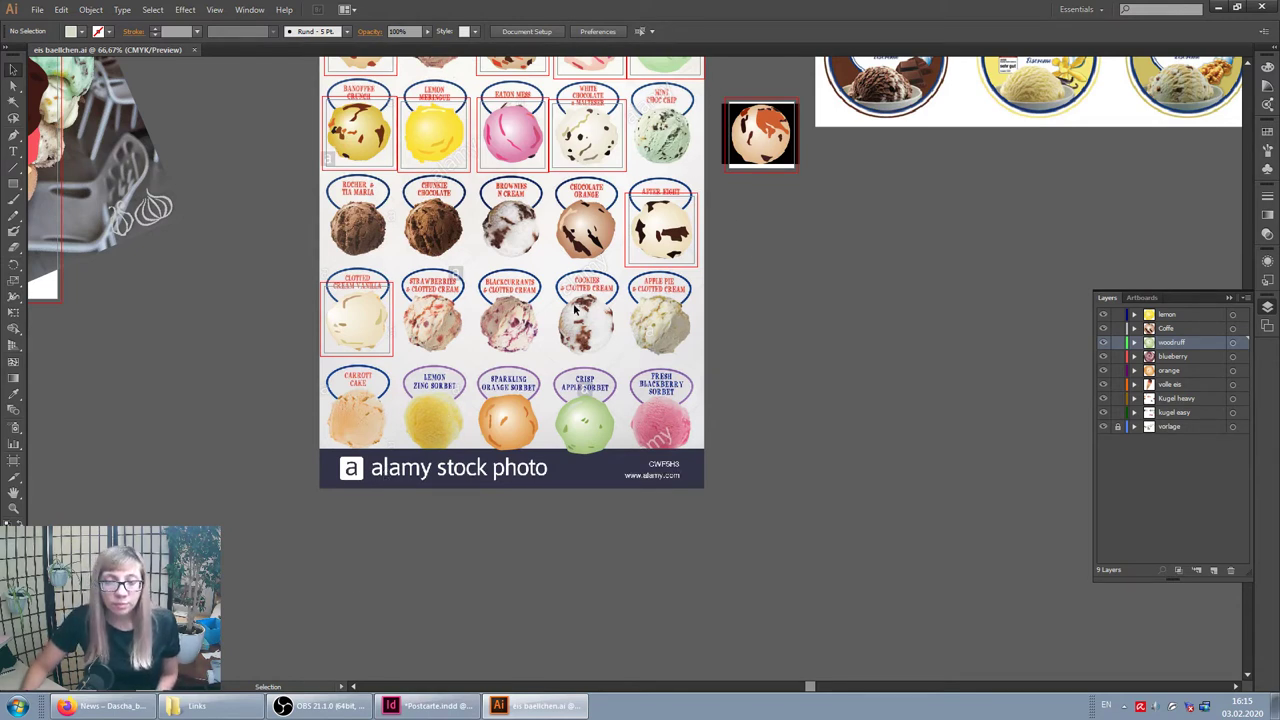
scroll(574, 308, up, 1)
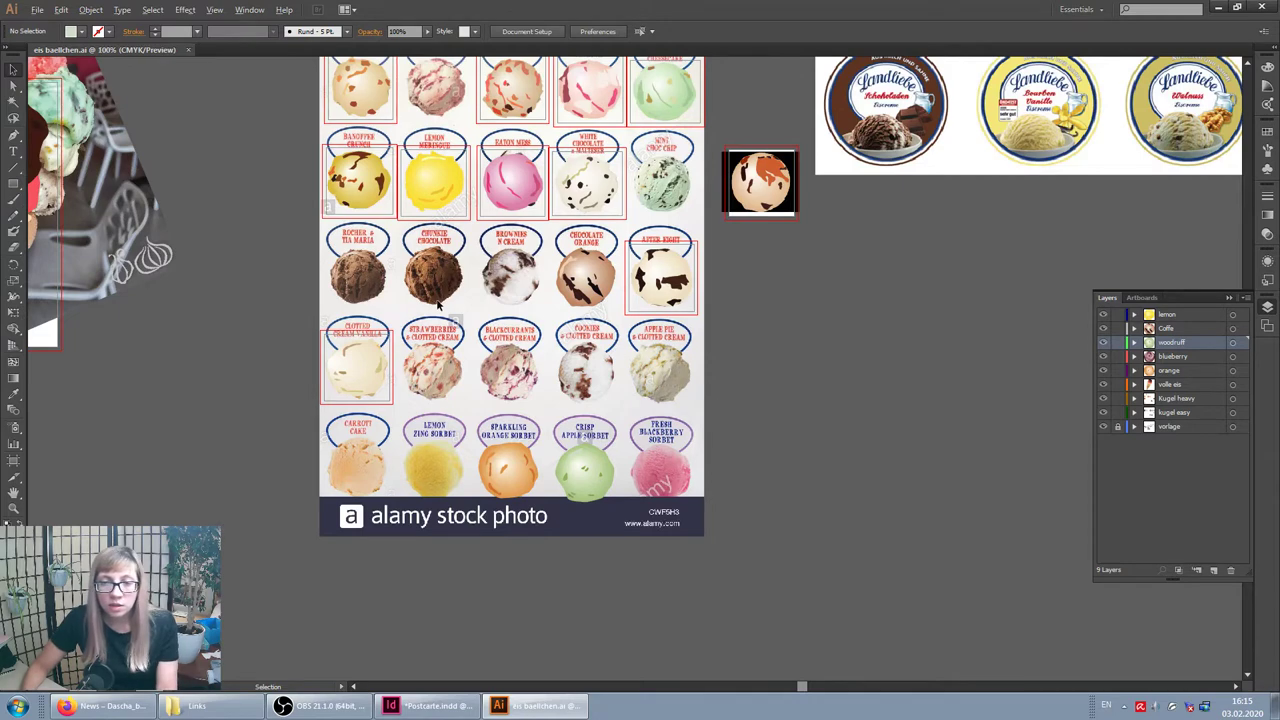
scroll(437, 304, up, 2)
scroll(700, 420, down, 1)
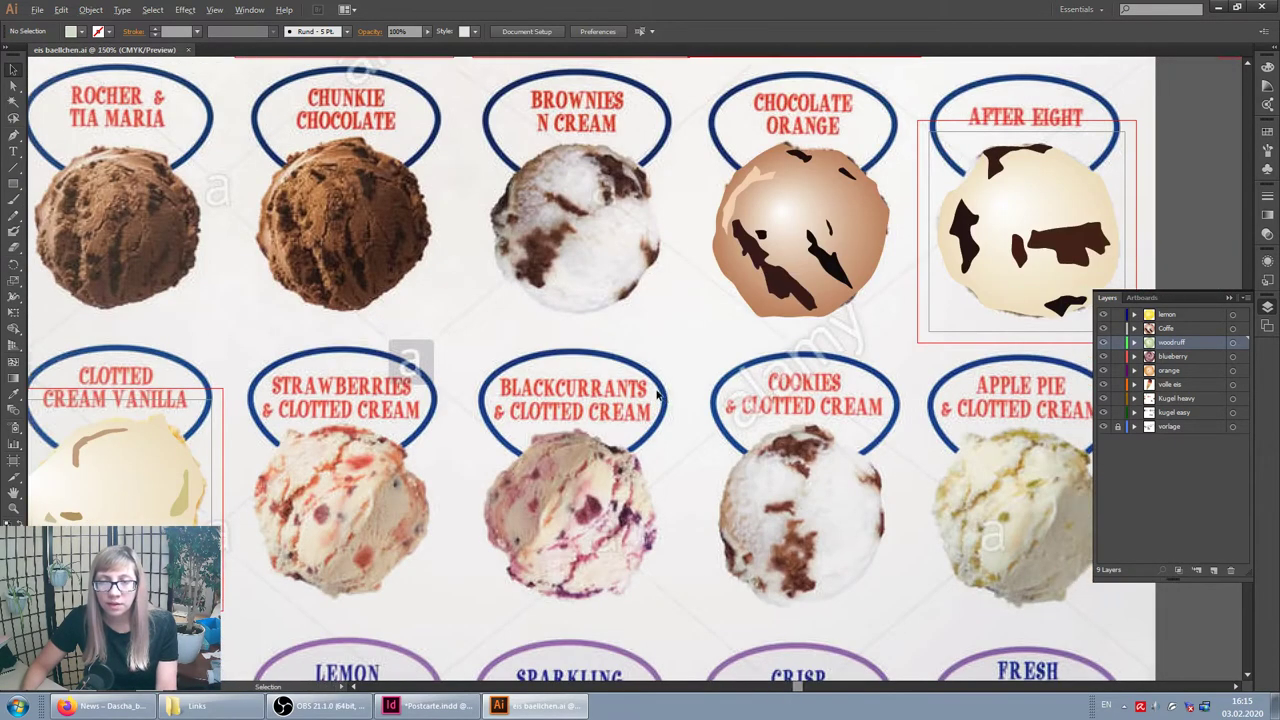
scroll(657, 396, down, 2)
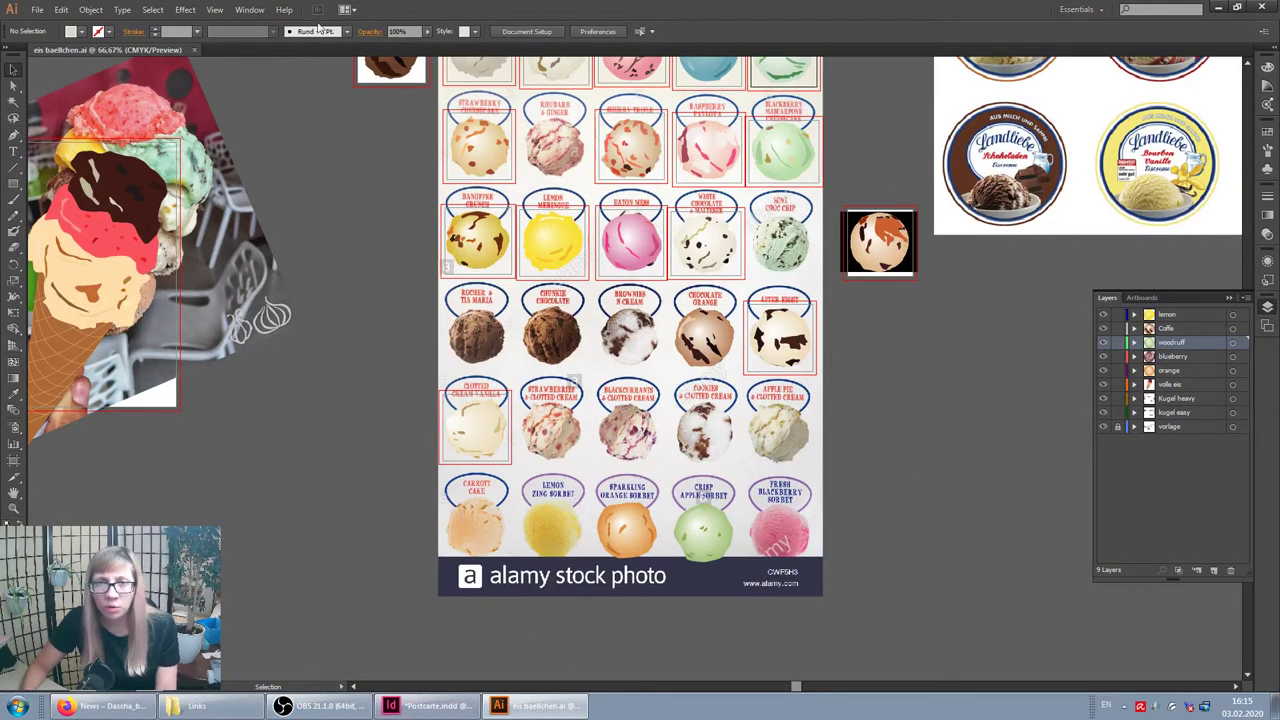
click(425, 706)
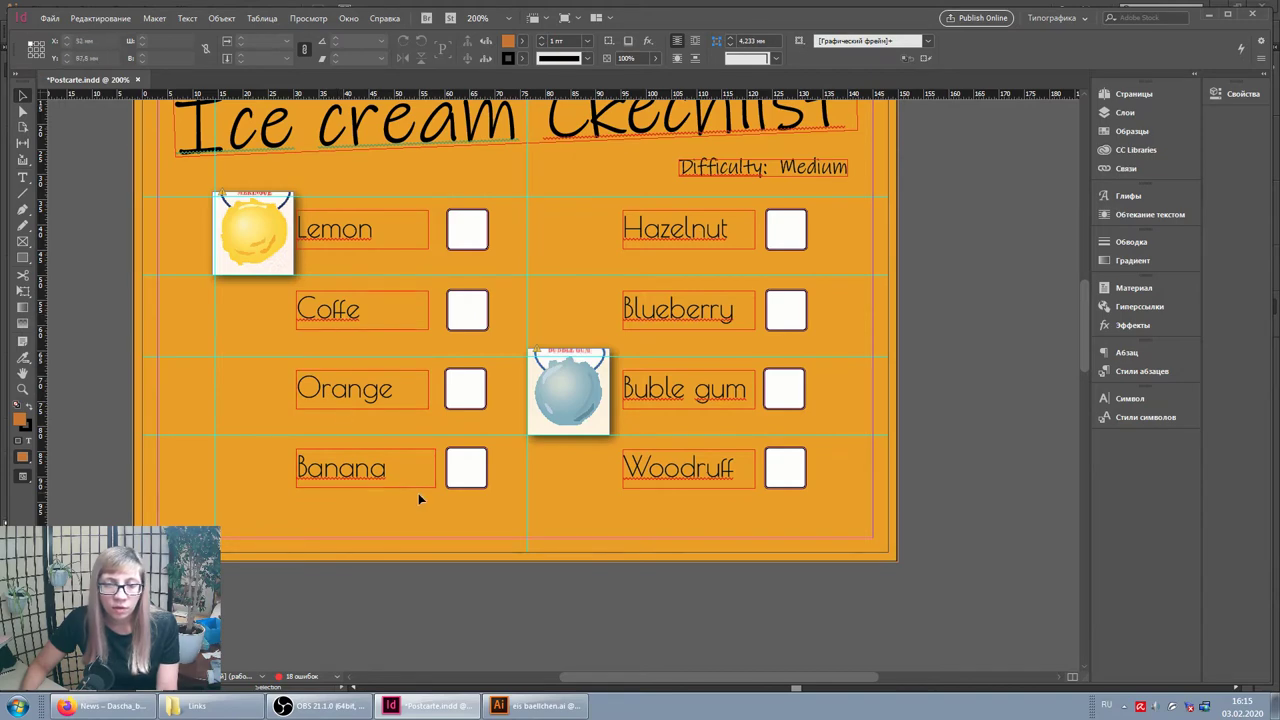
click(532, 708)
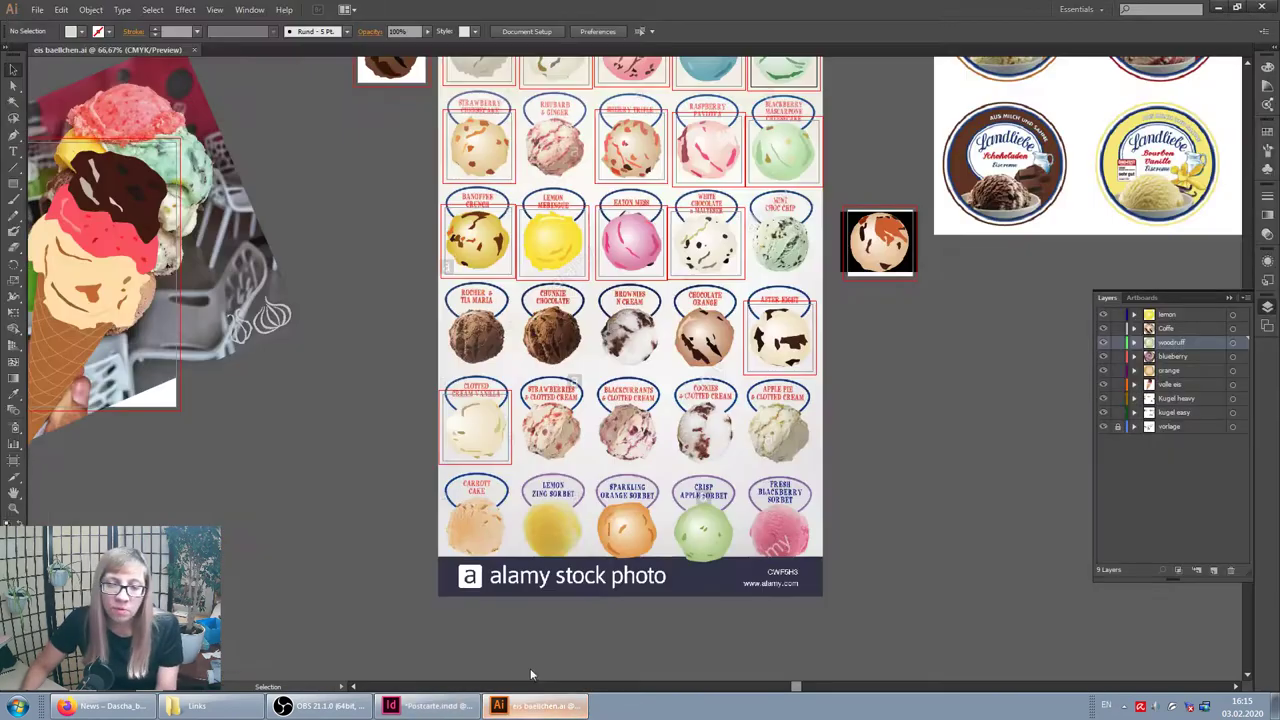
- Select the orange sorbet scoop and make the lemon layer active
scroll(643, 529, up, 4)
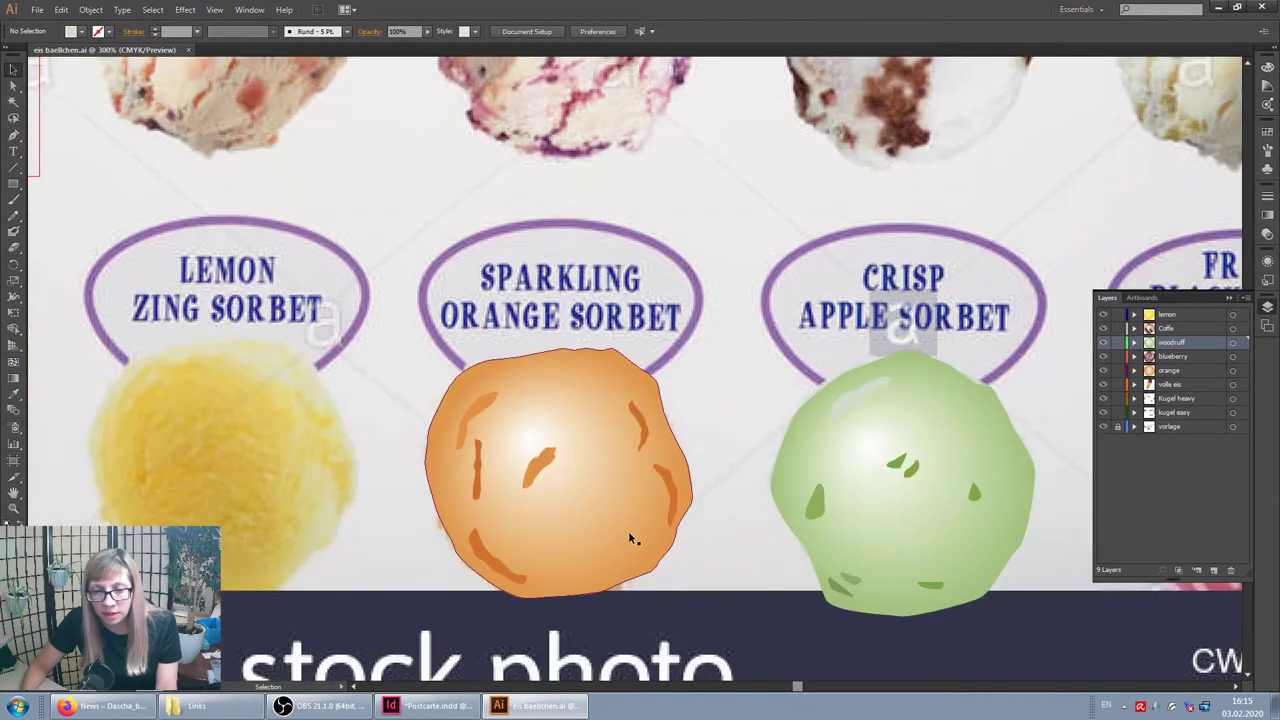
click(574, 425)
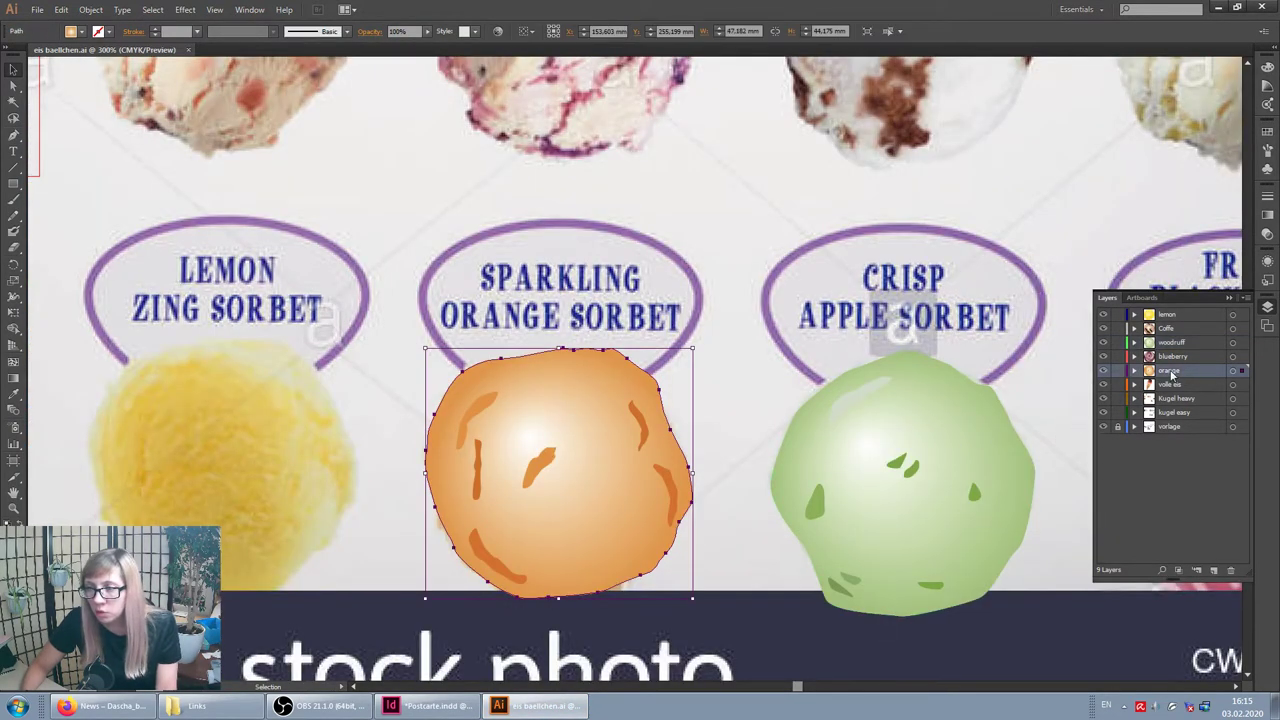
click(1174, 330)
click(1166, 316)
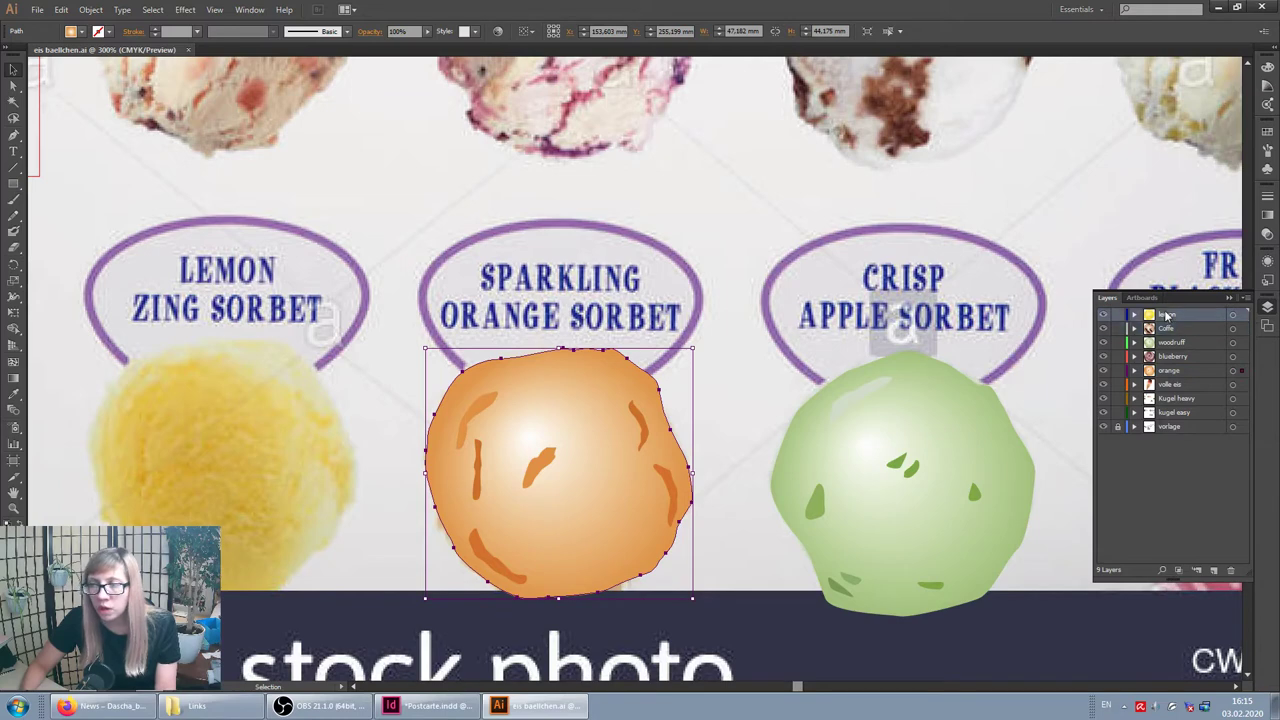
- Zoom to the Lemon Zing scoop and add a new layer above lemon
scroll(586, 421, down, 2)
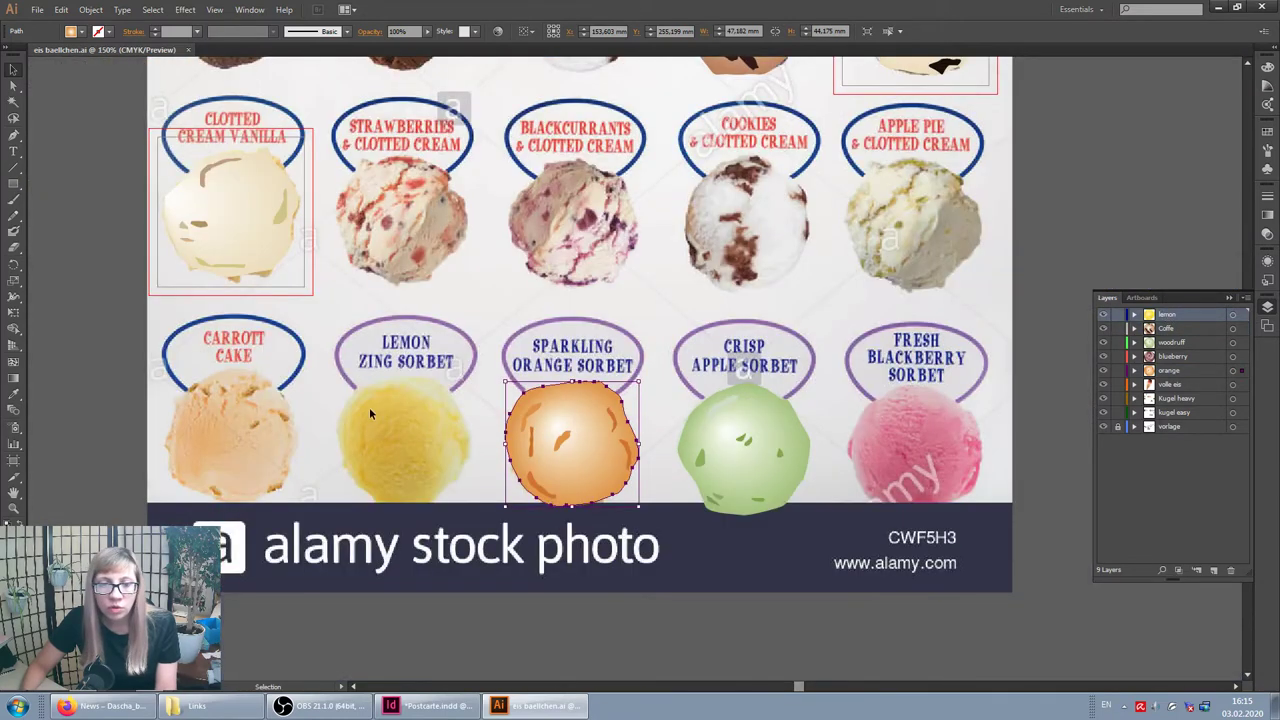
scroll(294, 424, up, 1)
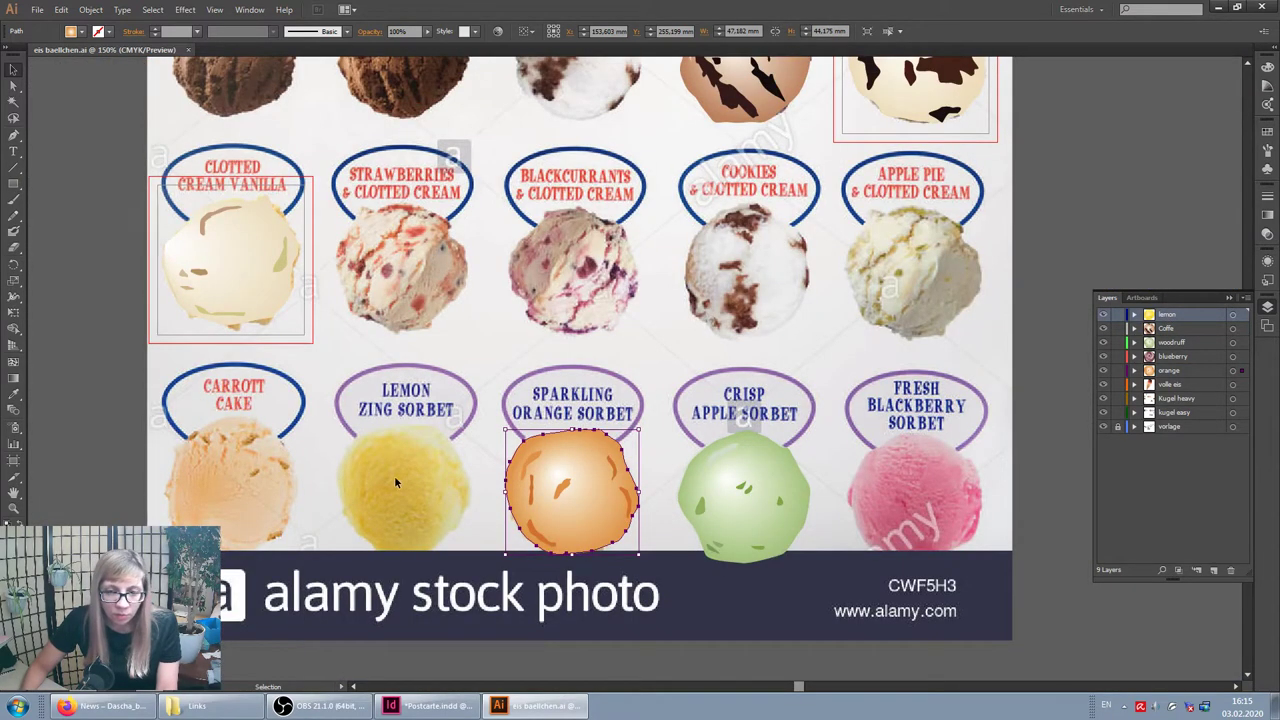
scroll(394, 482, up, 3)
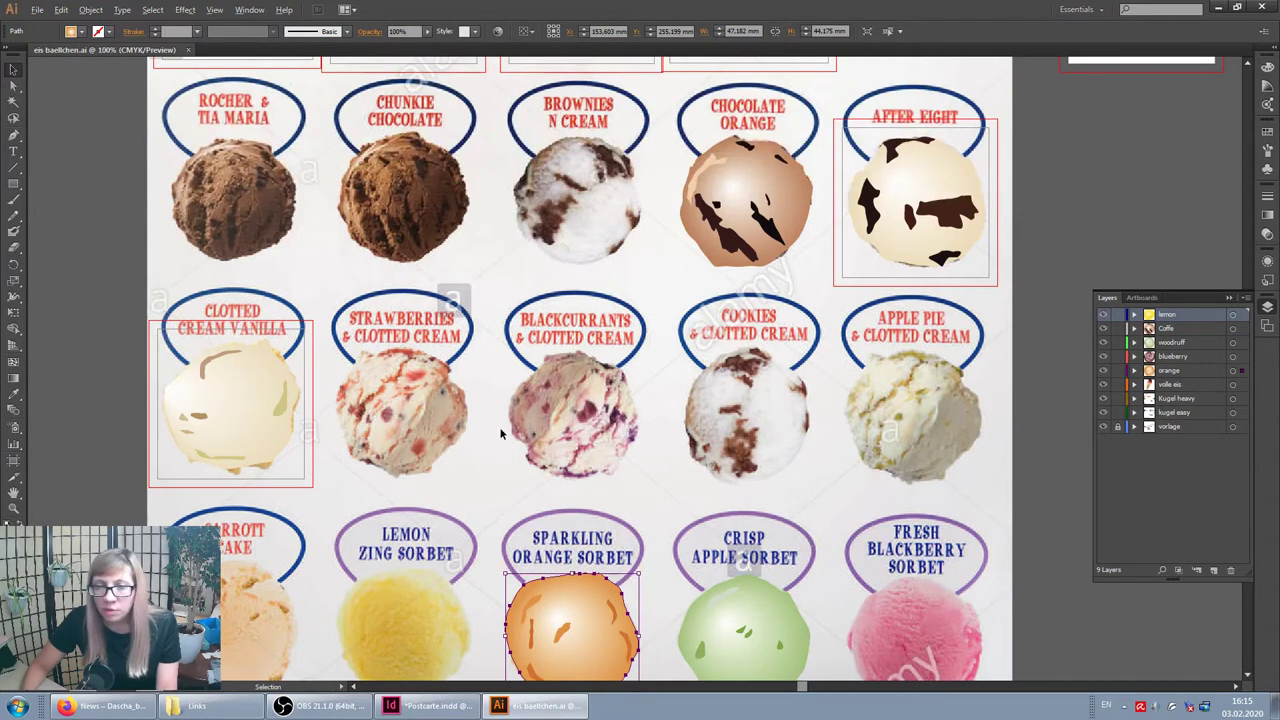
scroll(502, 433, down, 1)
scroll(731, 381, up, 1)
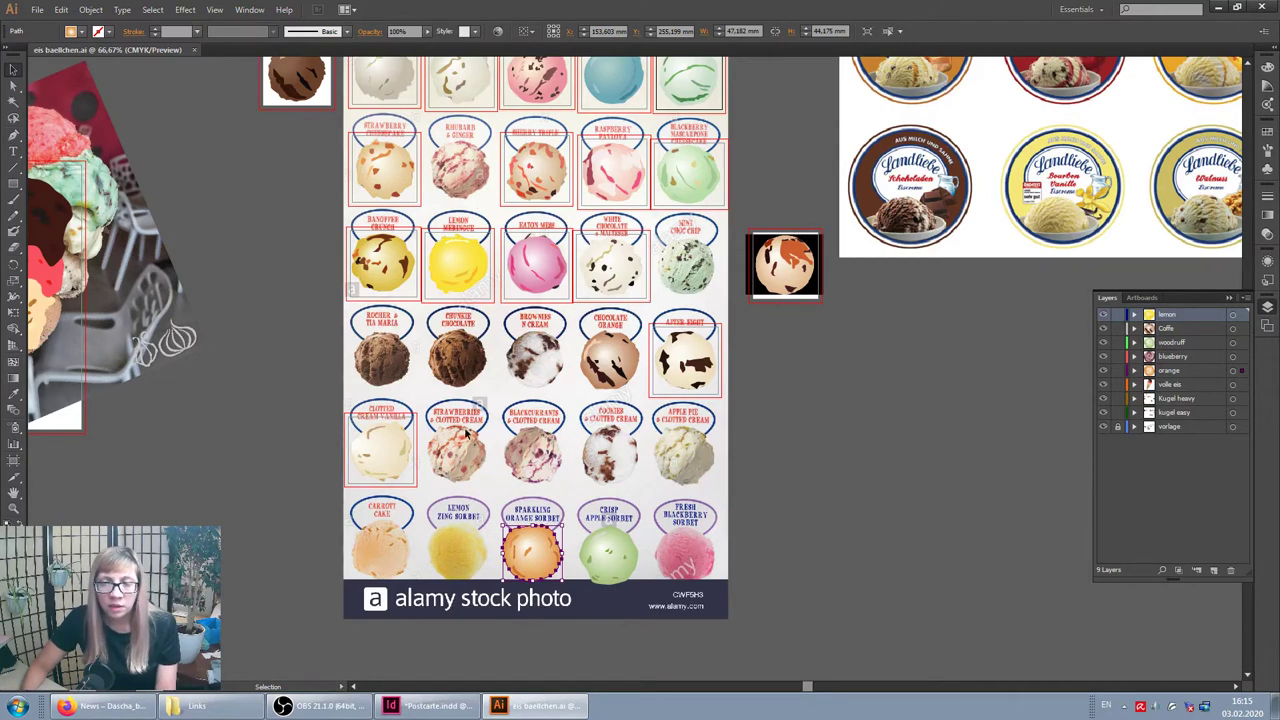
scroll(458, 560, down, 1)
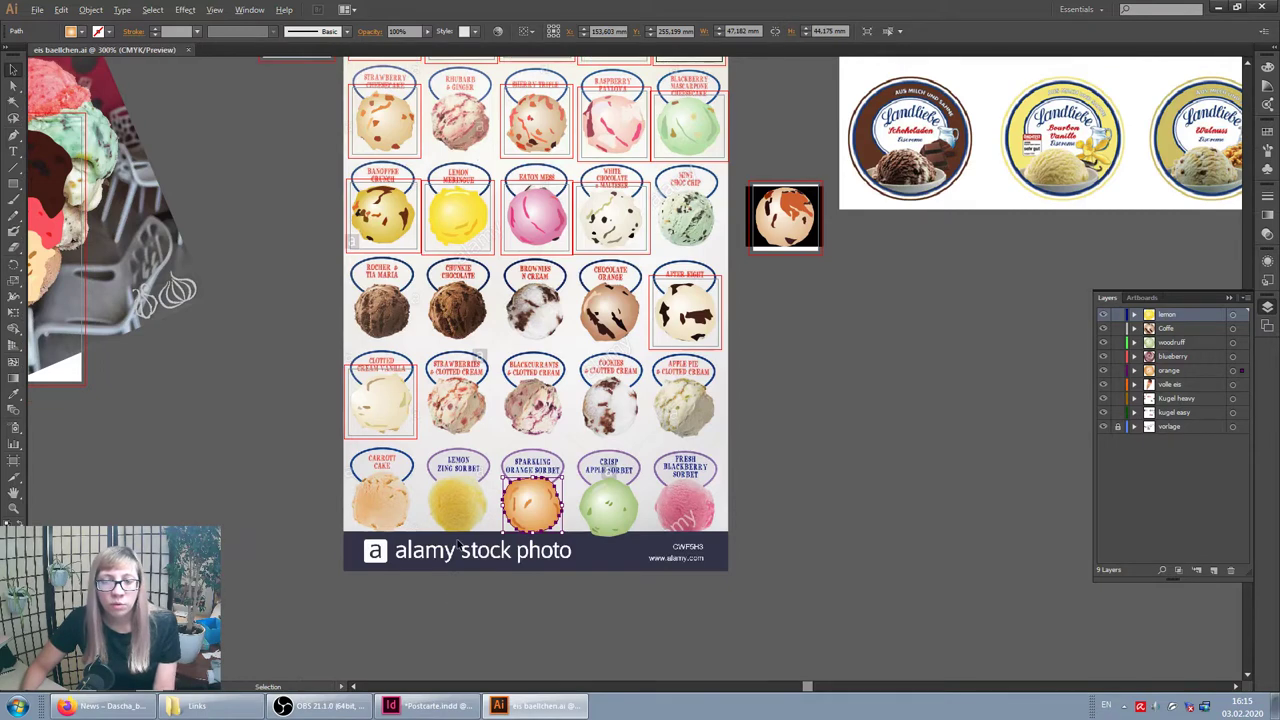
alt+scroll(457, 539, up, 4)
alt+scroll(495, 390, down, 4)
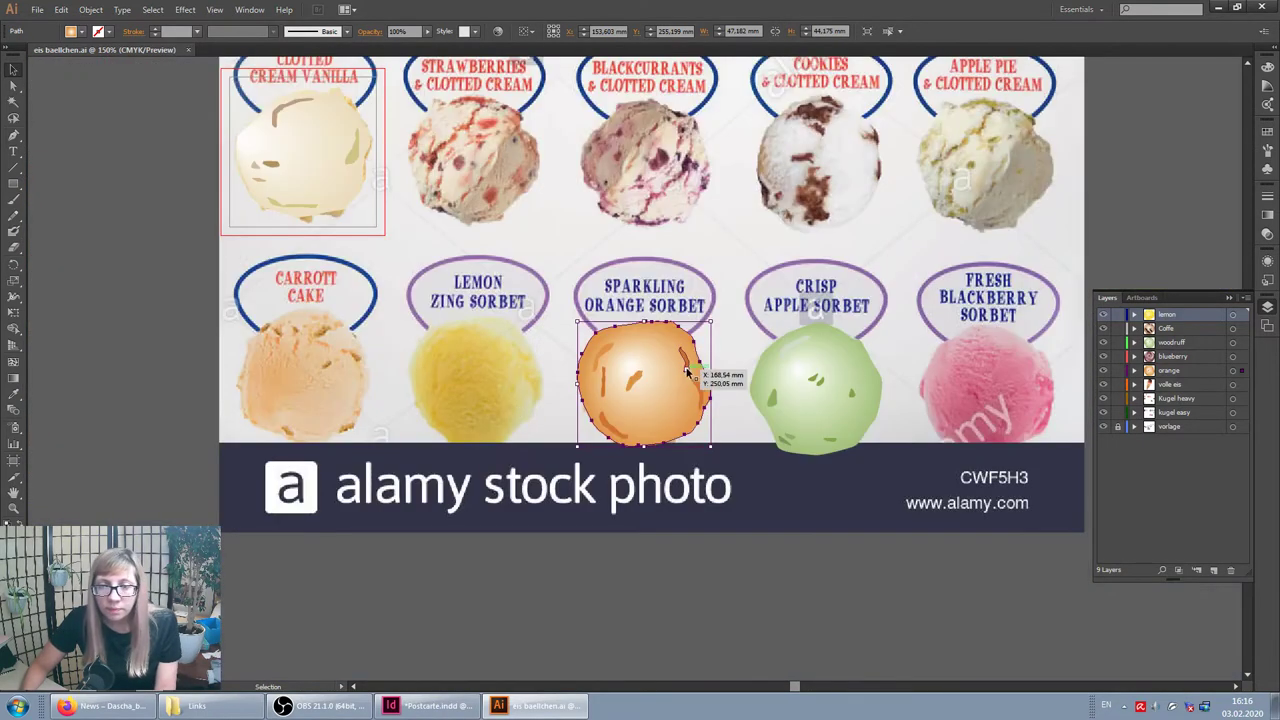
alt+scroll(513, 313, up, 2)
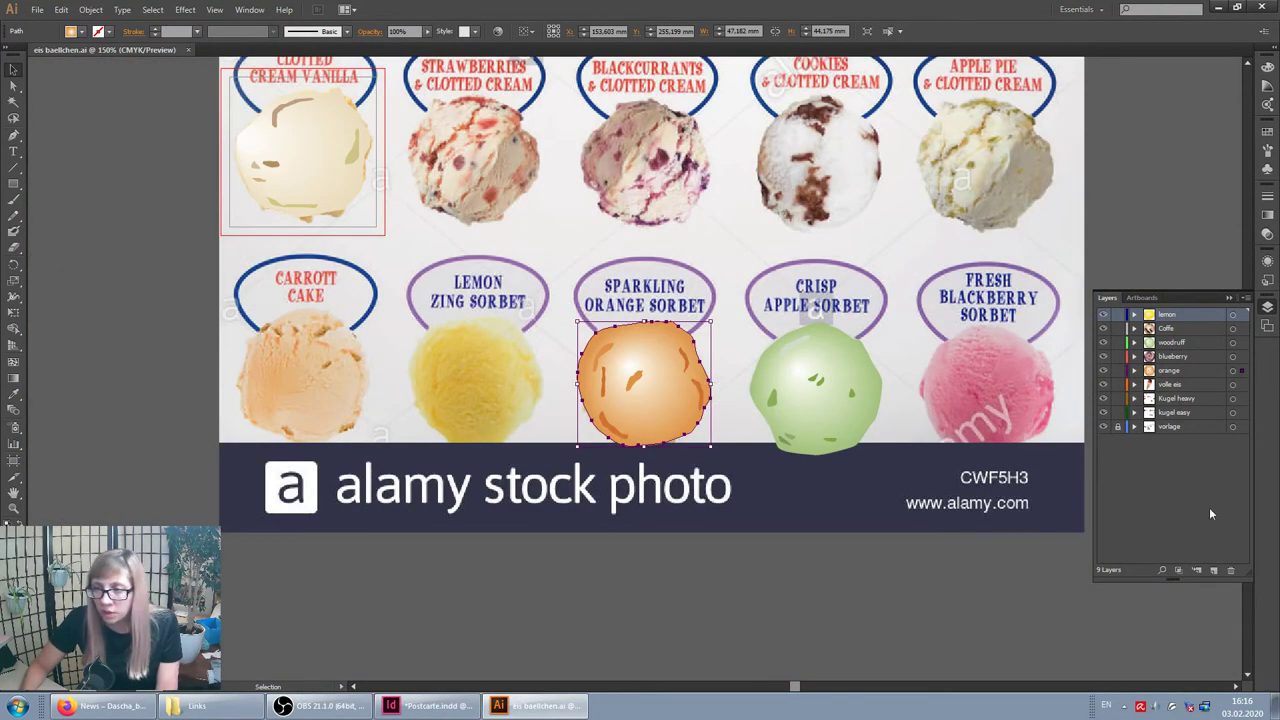
click(1214, 569)
- Rename the new layer to 'banana'
double_click(1166, 315)
text(b)
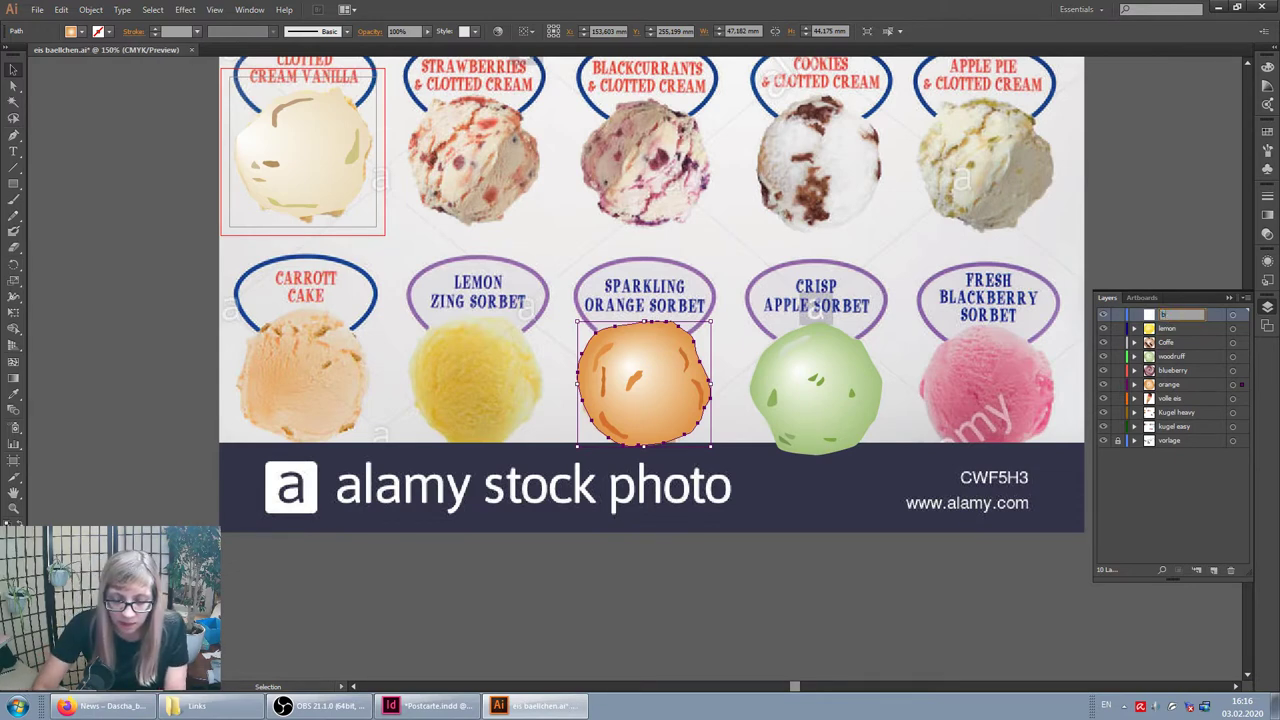
text(anana)
key(Return)
scroll(320, 382, up, 1)
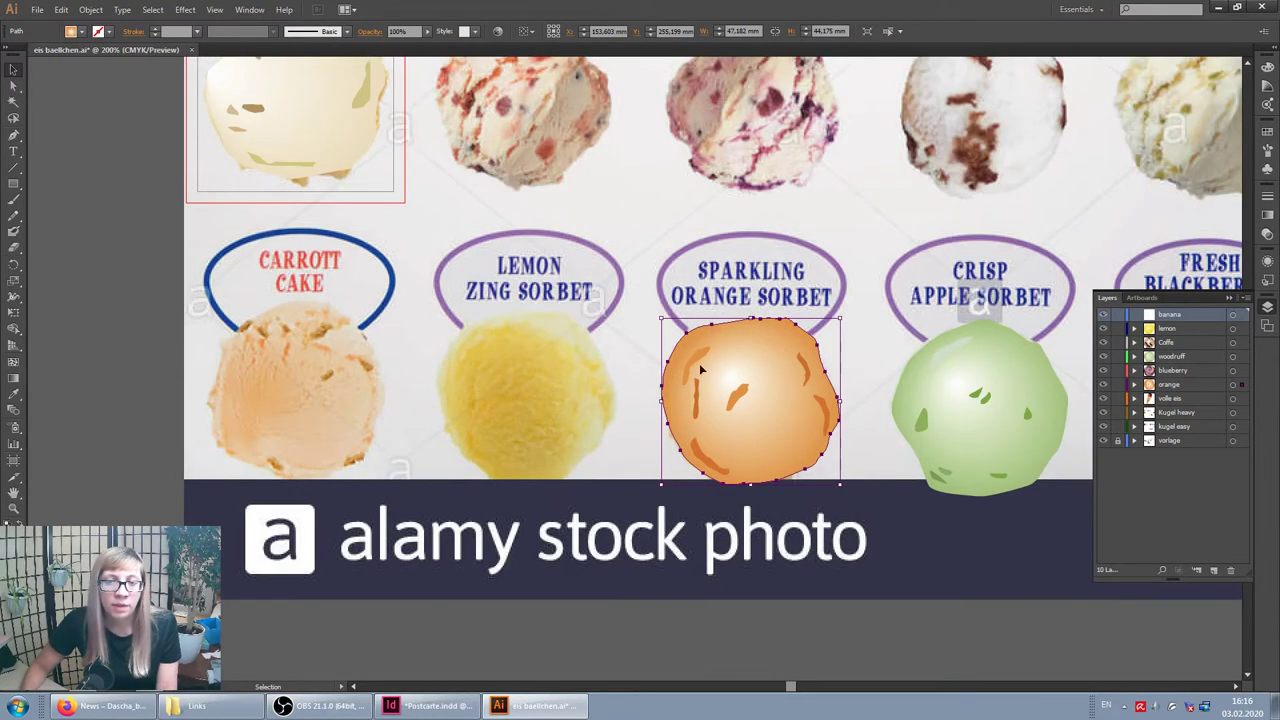
- Start tracing the lemon scoop outline with the Pen tool, undoing misplaced anchors
click(16, 133)
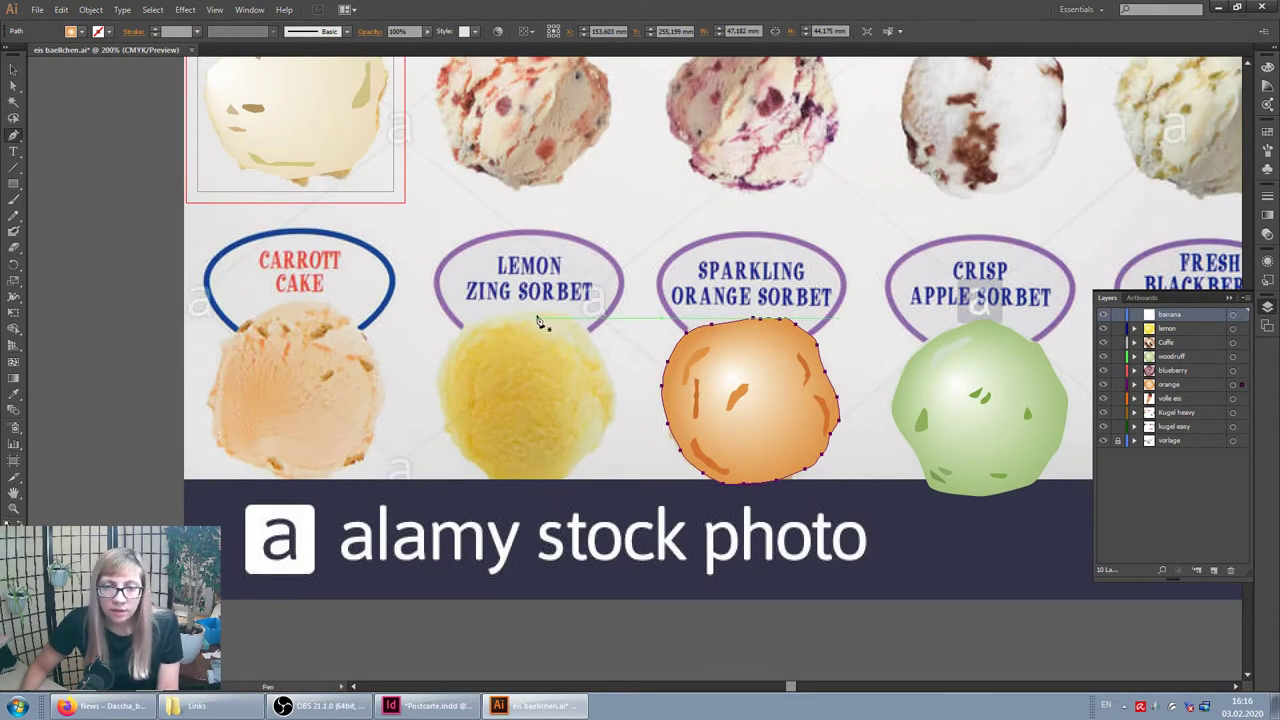
mouse_move(547, 314)
mouse_down()
mouse_move(601, 347)
mouse_move(604, 443)
mouse_move(496, 484)
mouse_move(457, 434)
mouse_up()
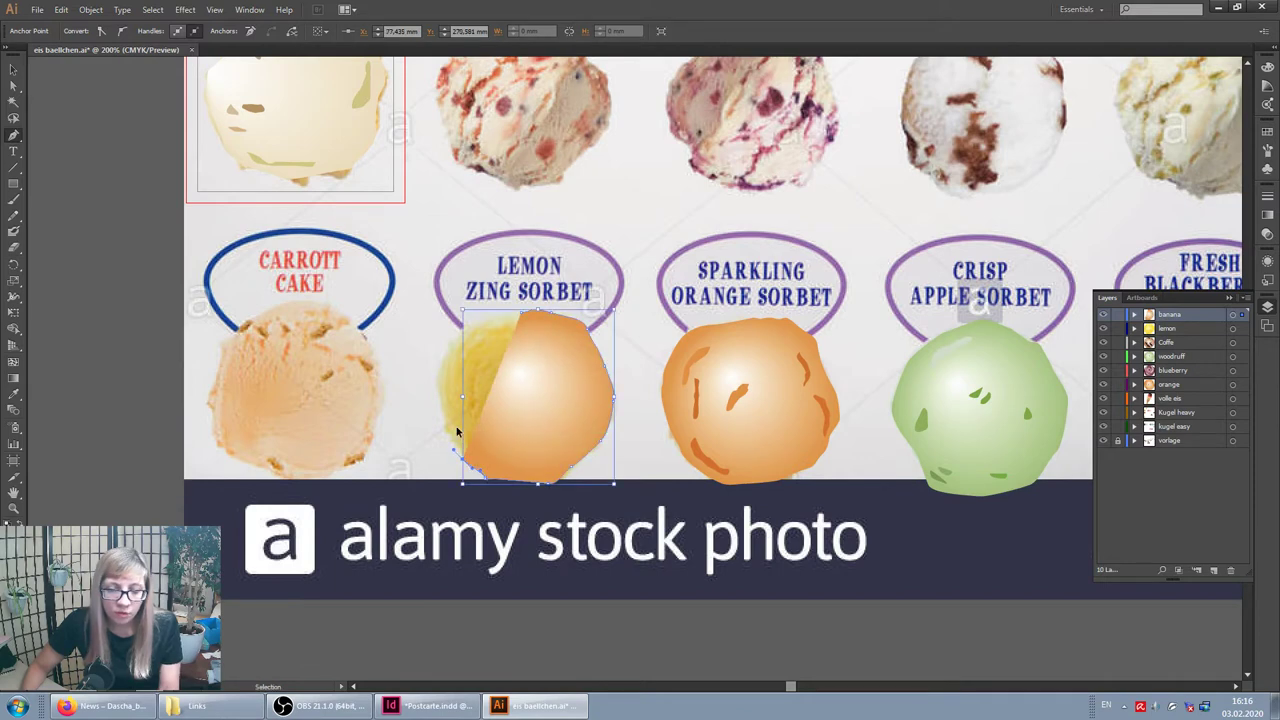
key(ctrl+y)
key(ctrl+y)
key(ctrl+z)
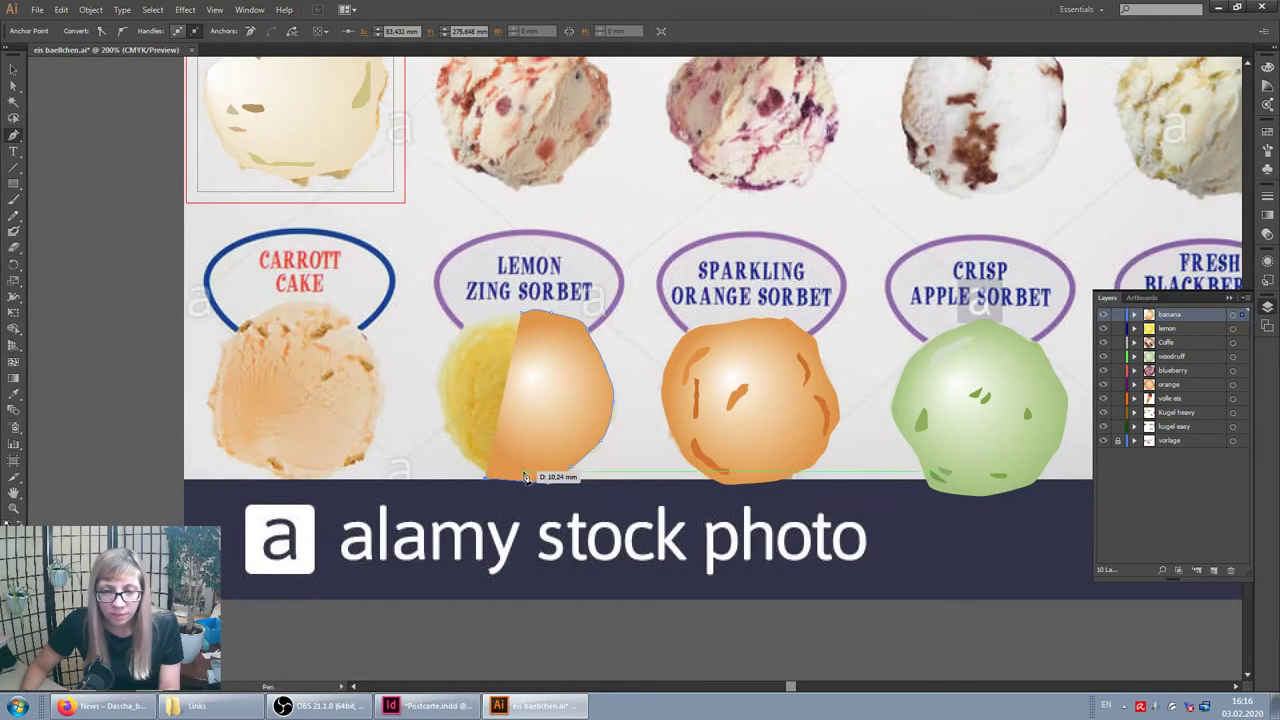
key(ctrl+z)
drag(527, 498, 540, 488)
click(520, 488)
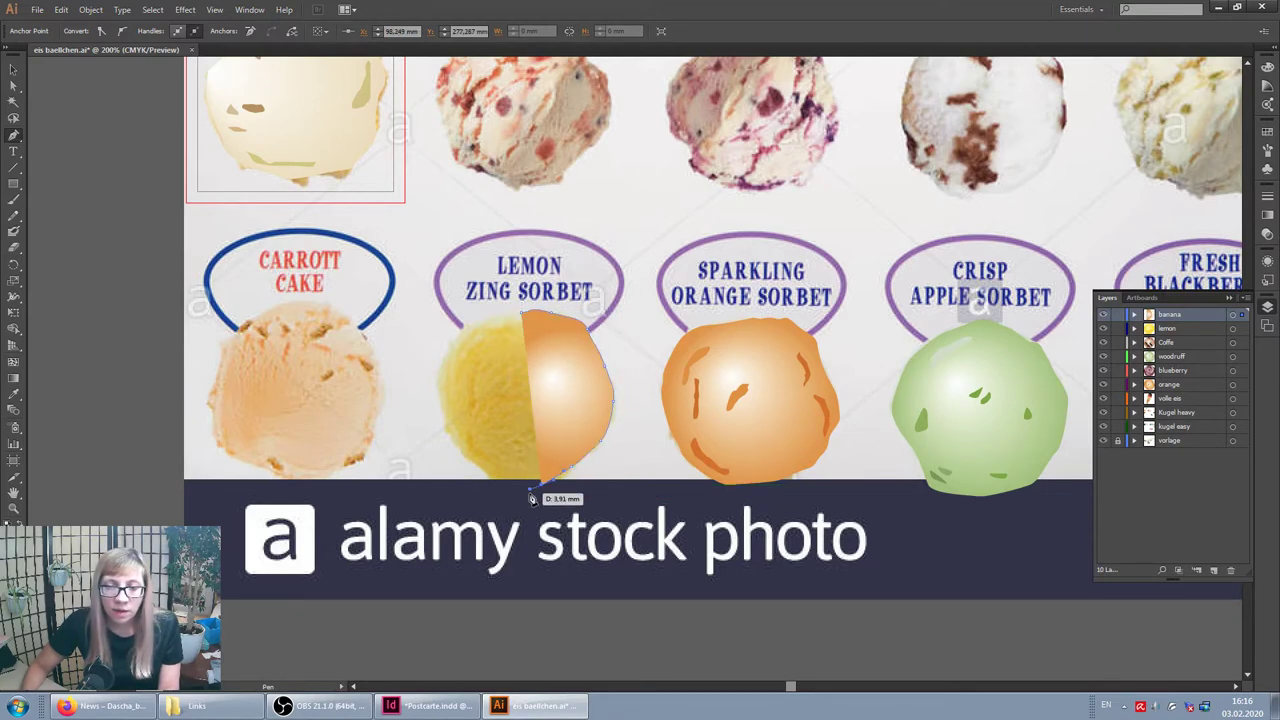
key(ctrl+z)
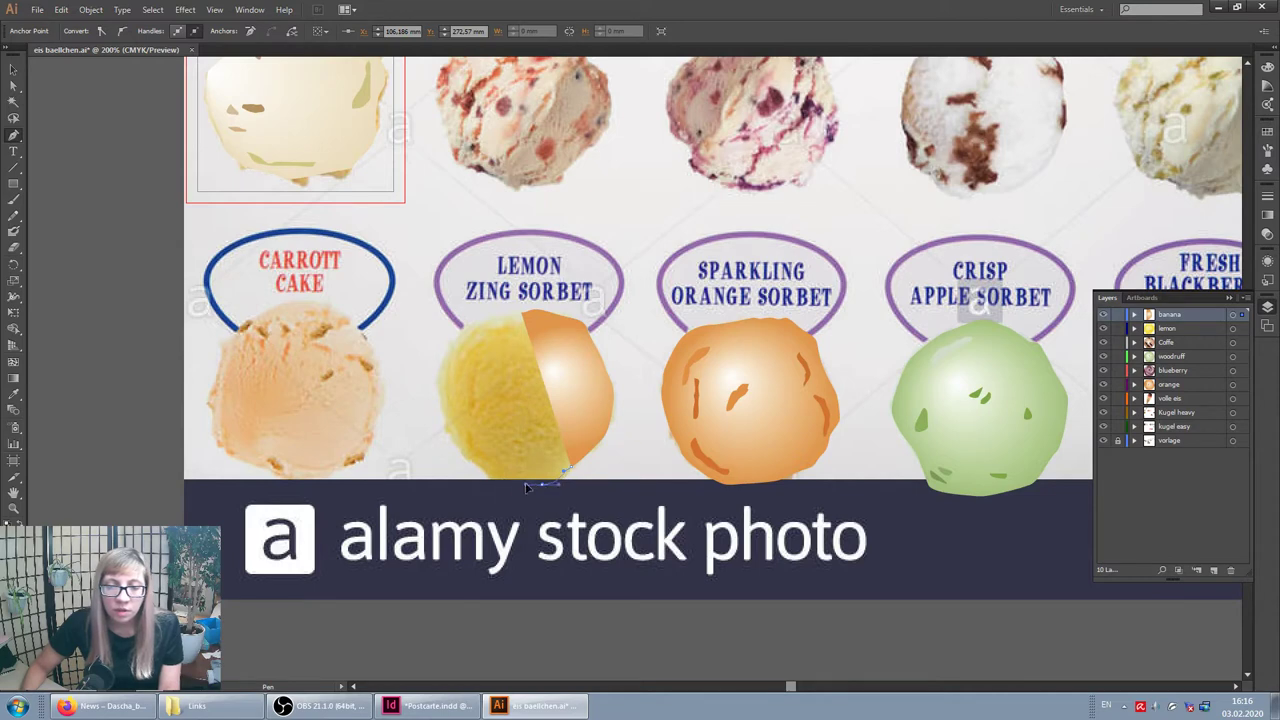
- Redraw the curved left edge and close the outline around the lemon scoop
mouse_move(531, 487)
mouse_down()
mouse_move(479, 472)
mouse_move(436, 409)
mouse_move(452, 355)
mouse_move(521, 318)
mouse_up()
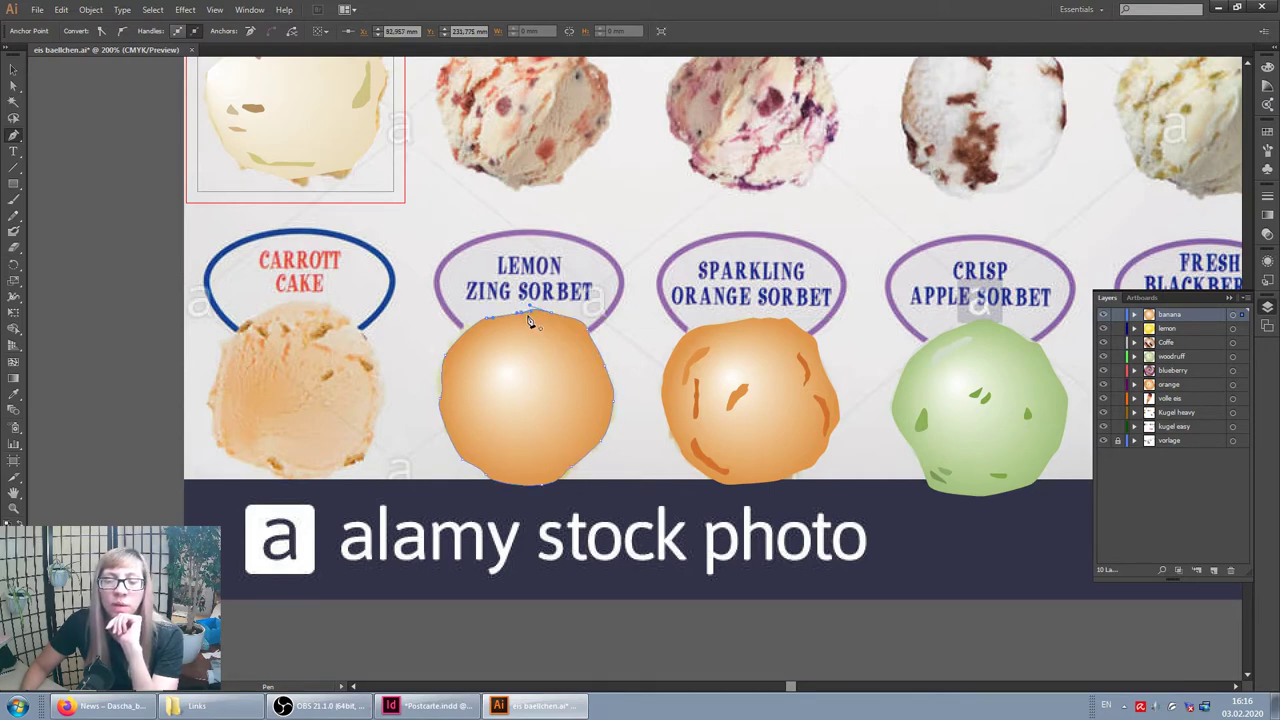
click(530, 320)
click(14, 69)
scroll(425, 190, up, 2)
scroll(496, 208, up, 3)
scroll(496, 203, up, 2)
scroll(540, 200, up, 2)
scroll(581, 196, up, 1)
click(420, 295)
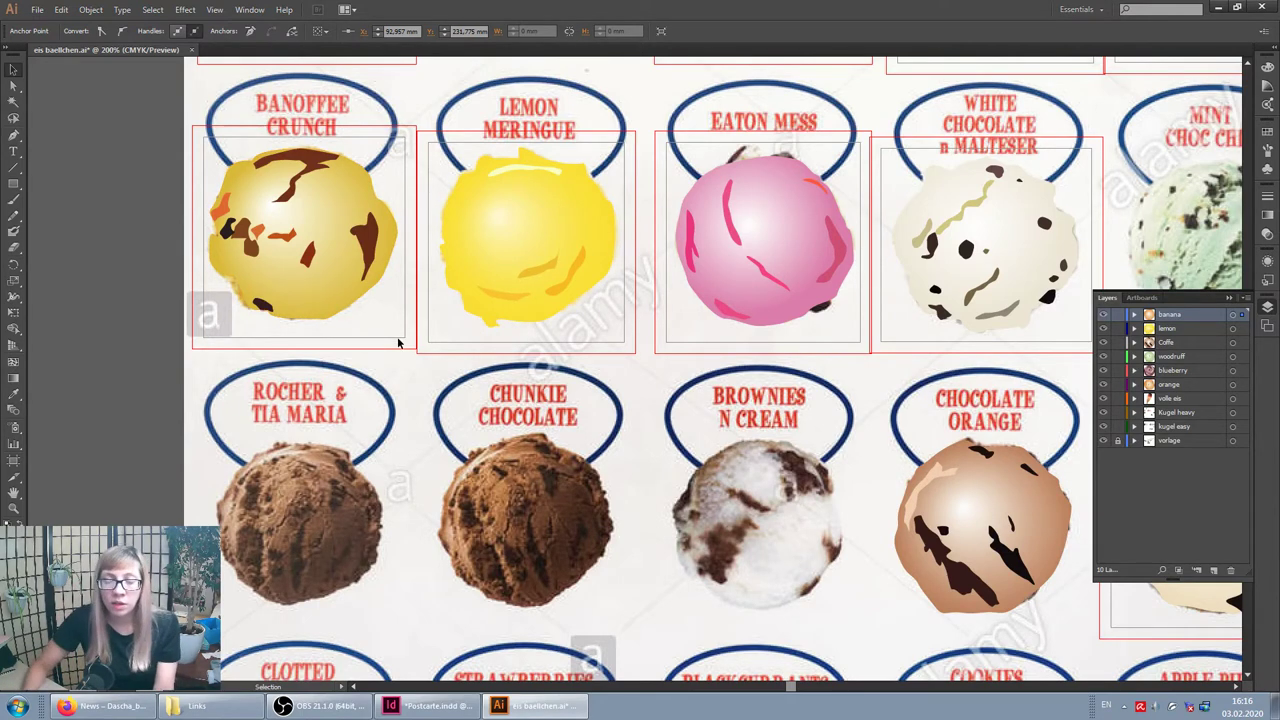
- Nudge the traced shape below the photo and fill it with the sampled lemon colour
key(i)
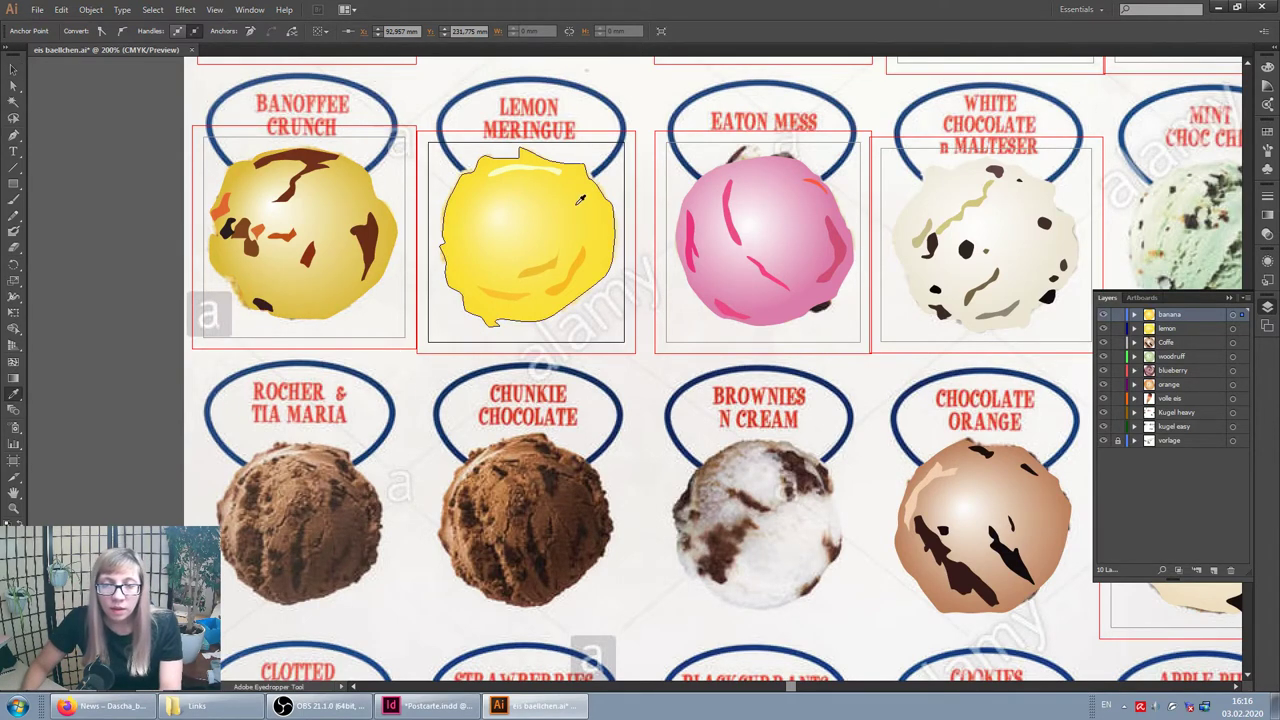
scroll(505, 392, down, 2)
scroll(505, 392, down, 5)
scroll(505, 392, down, 3)
scroll(505, 392, down, 1)
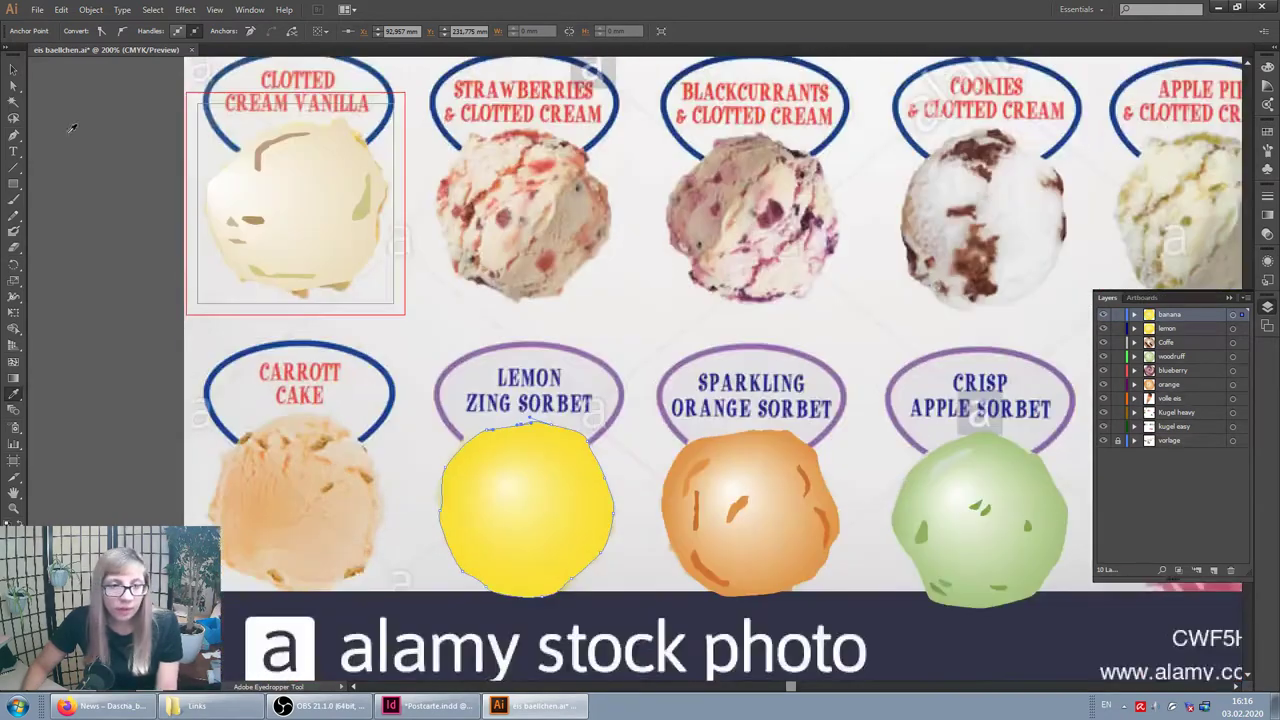
click(13, 69)
scroll(545, 398, down, 2)
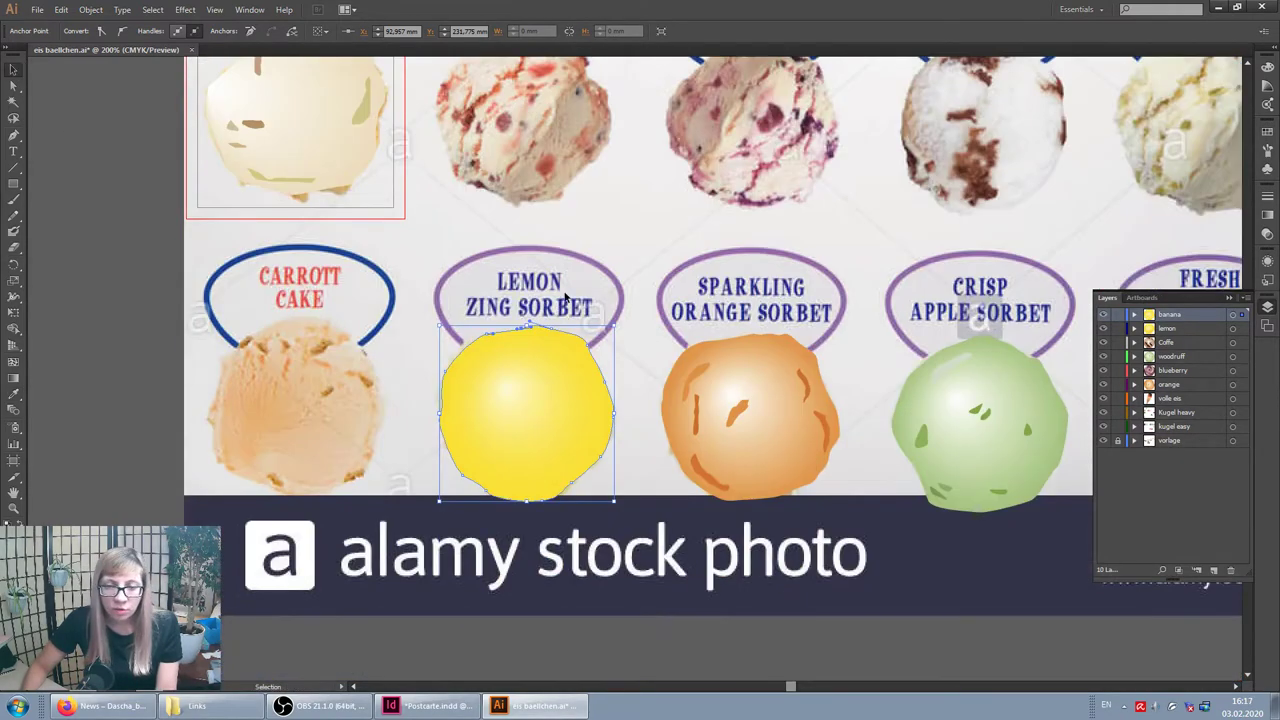
drag(553, 370, 555, 377)
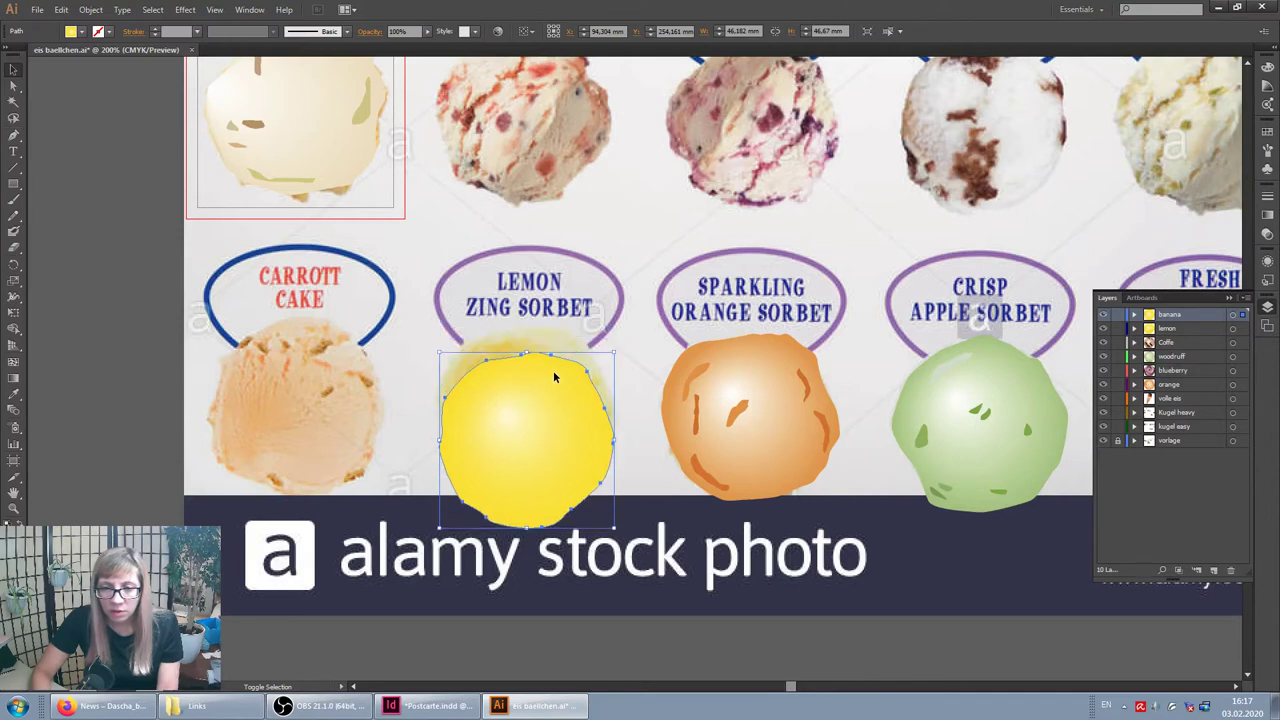
key(shift+Down)
key(shift+Down)
key(shift+Down)
key(shift+Down)
key(shift+Down)
key(shift+Down)
key(shift+Down)
key(shift+Down)
key(shift+Down)
key(i)
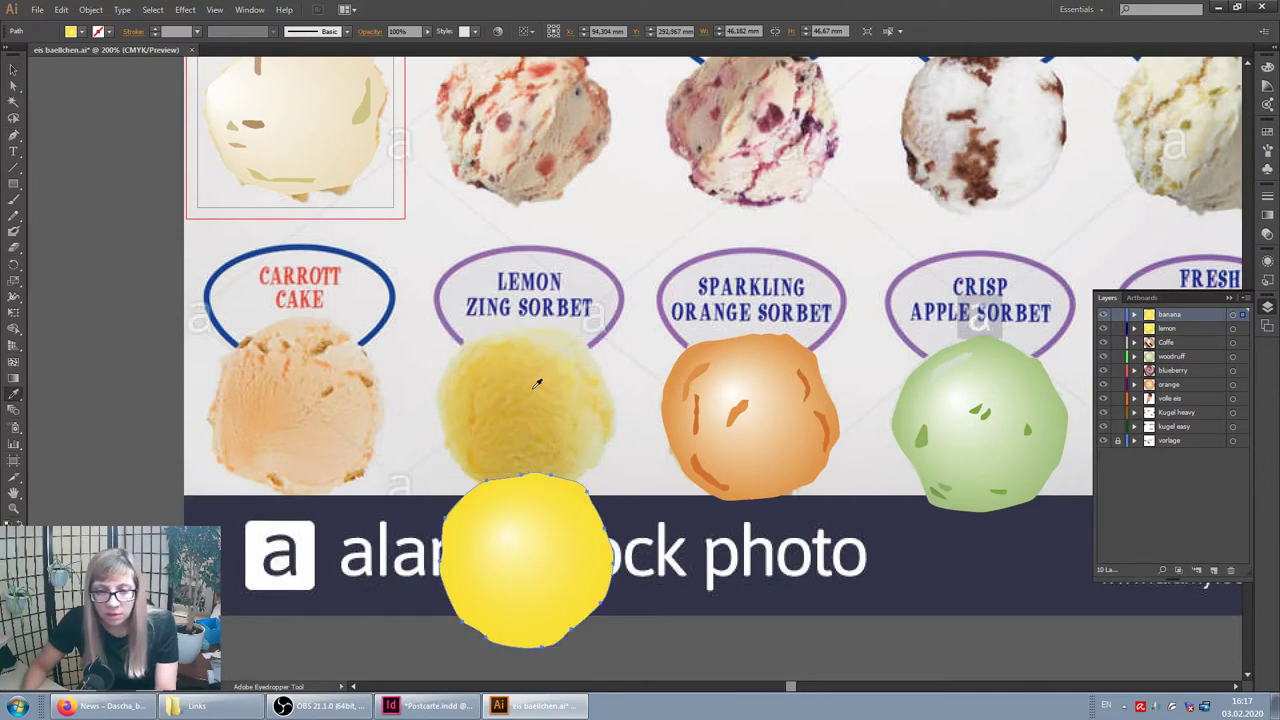
click(503, 367)
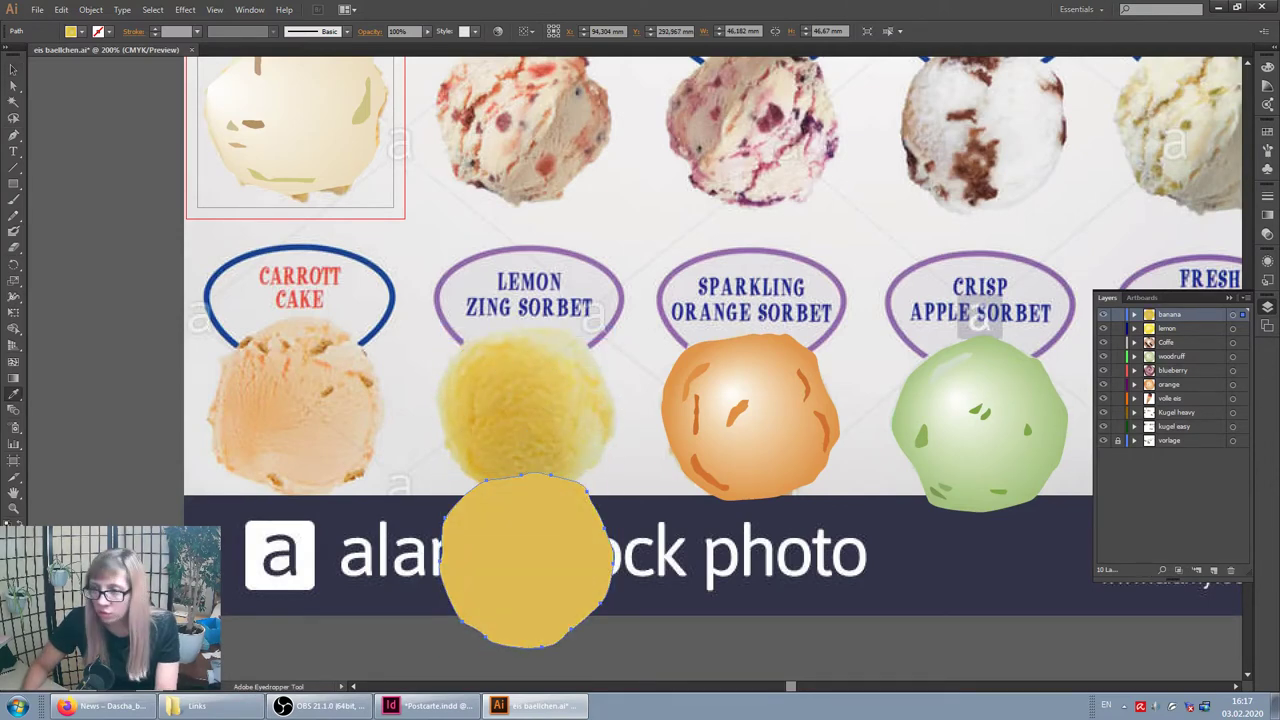
- Make the fill a radial gradient with an upper-left highlight, then nudge the shape back
click(1270, 233)
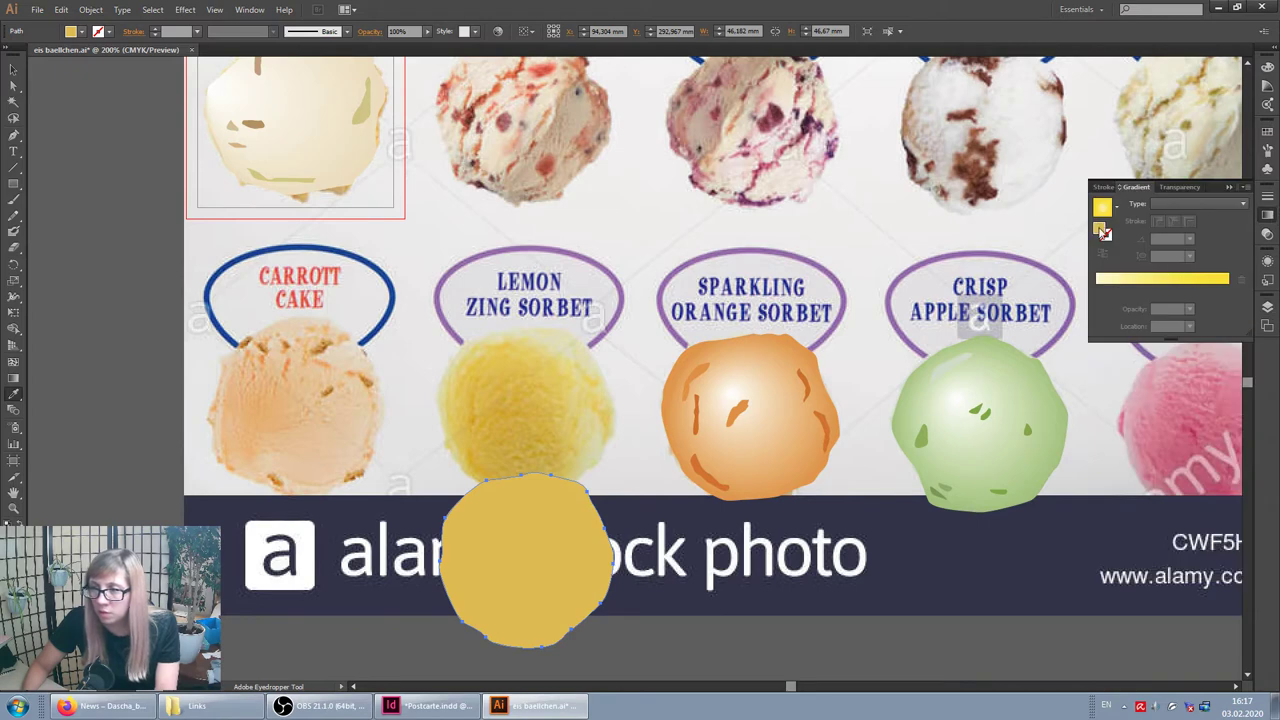
click(1191, 293)
drag(1229, 290, 1192, 290)
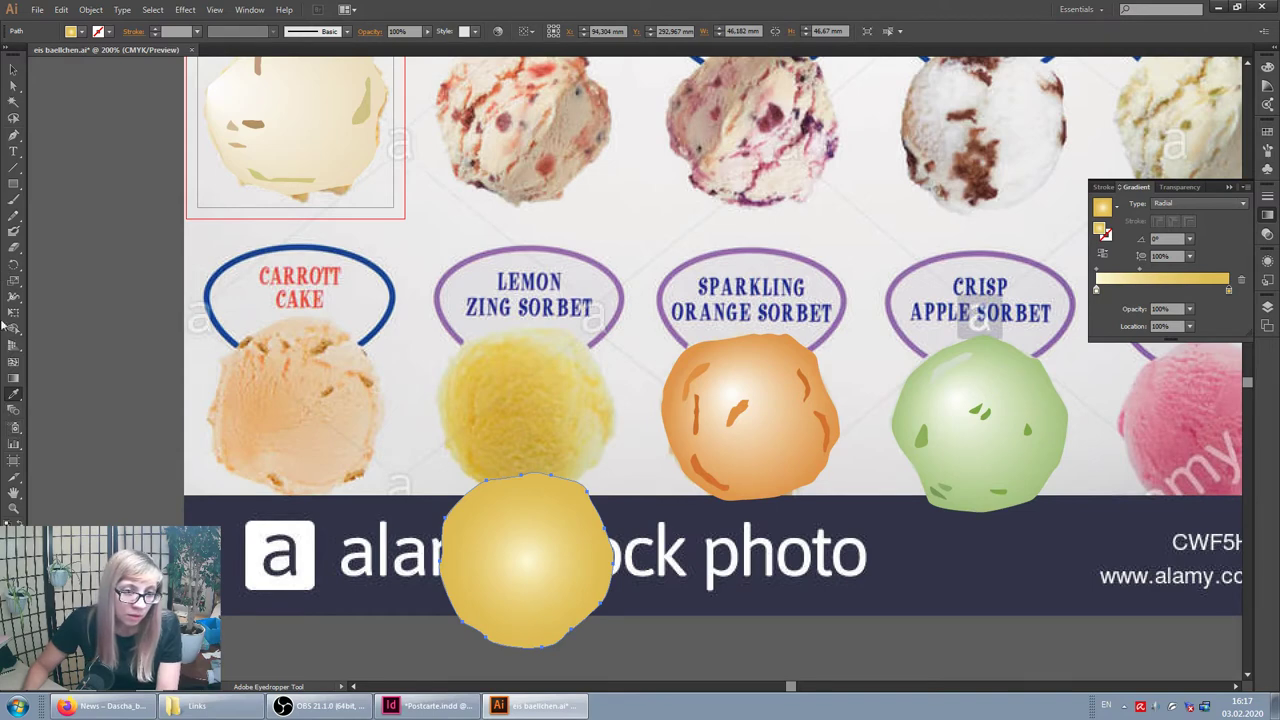
click(13, 378)
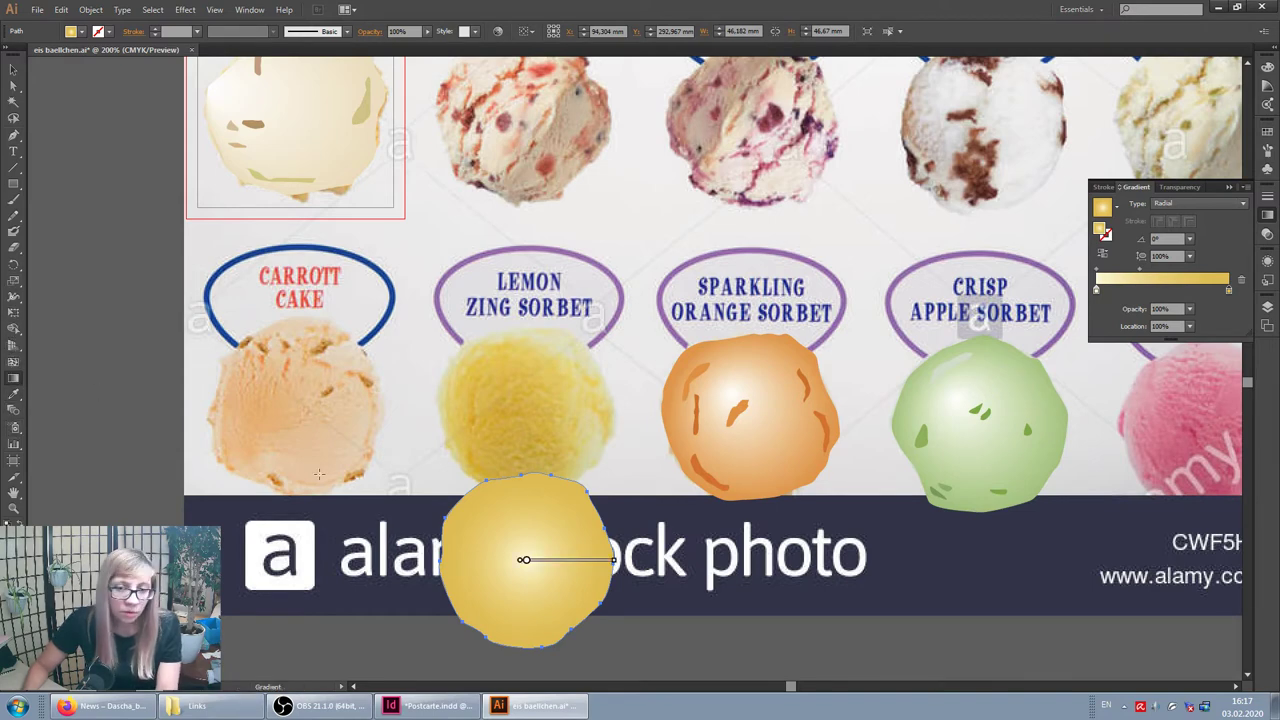
mouse_move(523, 559)
mouse_down()
mouse_move(503, 534)
mouse_move(592, 598)
mouse_up()
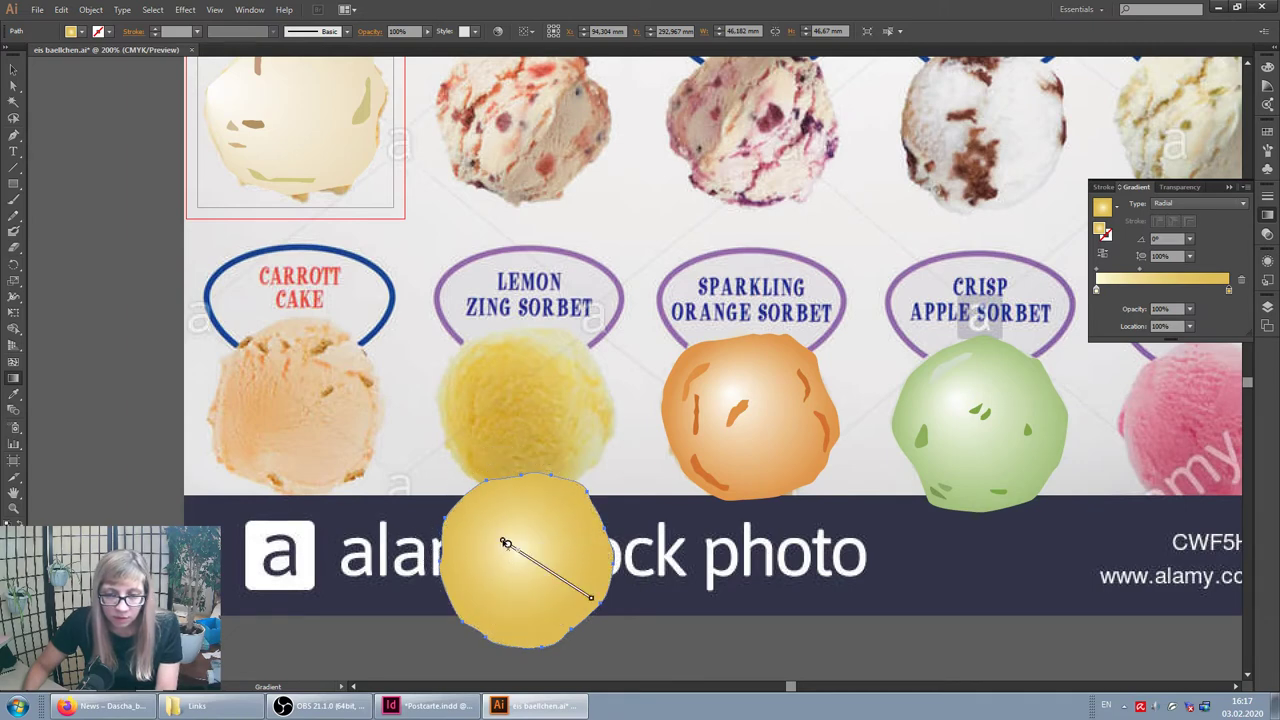
drag(506, 543, 501, 538)
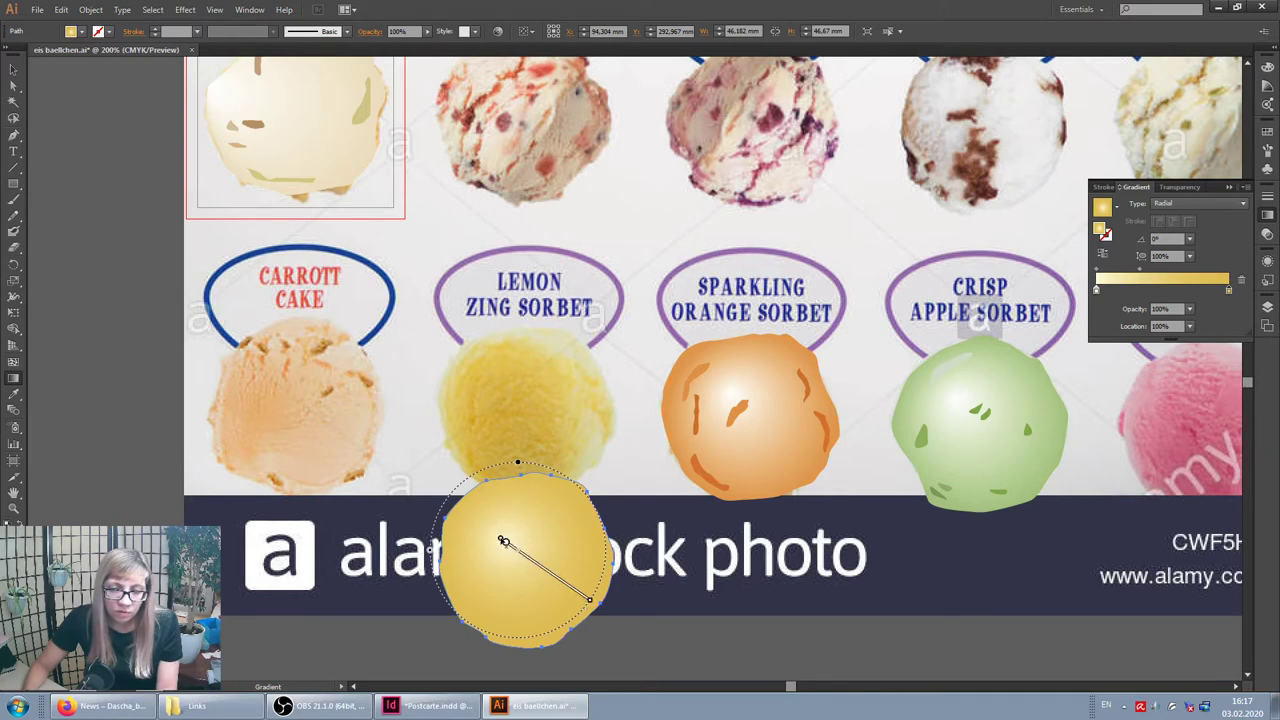
key(v)
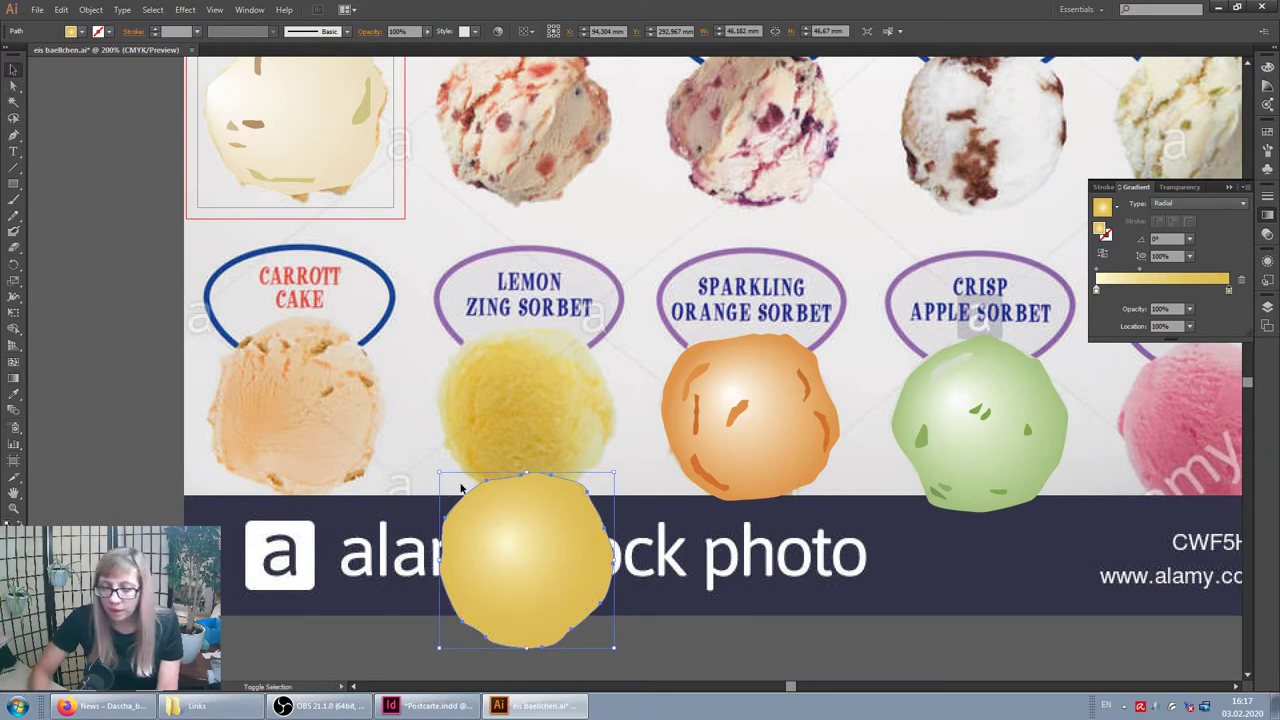
key(shift+Up)
key(shift+Up)
key(shift+Up)
key(shift+Up)
key(shift+Up)
key(shift+Up)
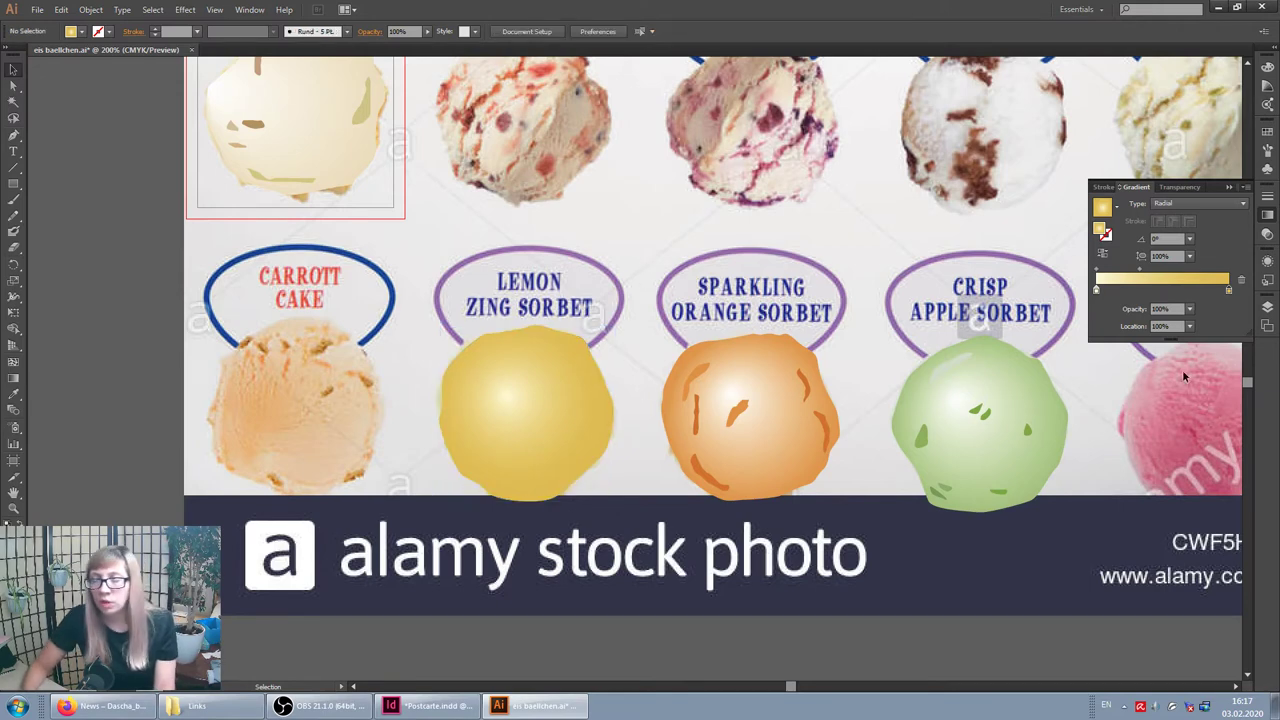
scroll(877, 226, down, 2)
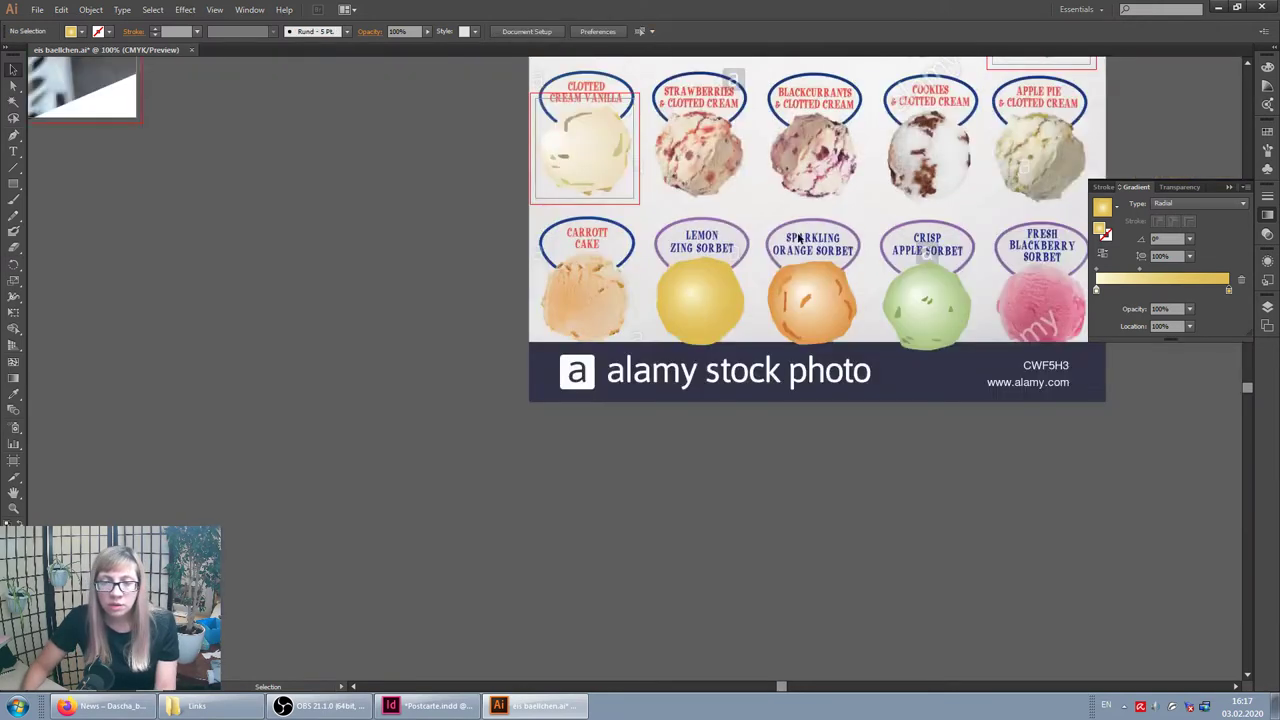
scroll(734, 204, right, 2)
scroll(730, 215, up, 2)
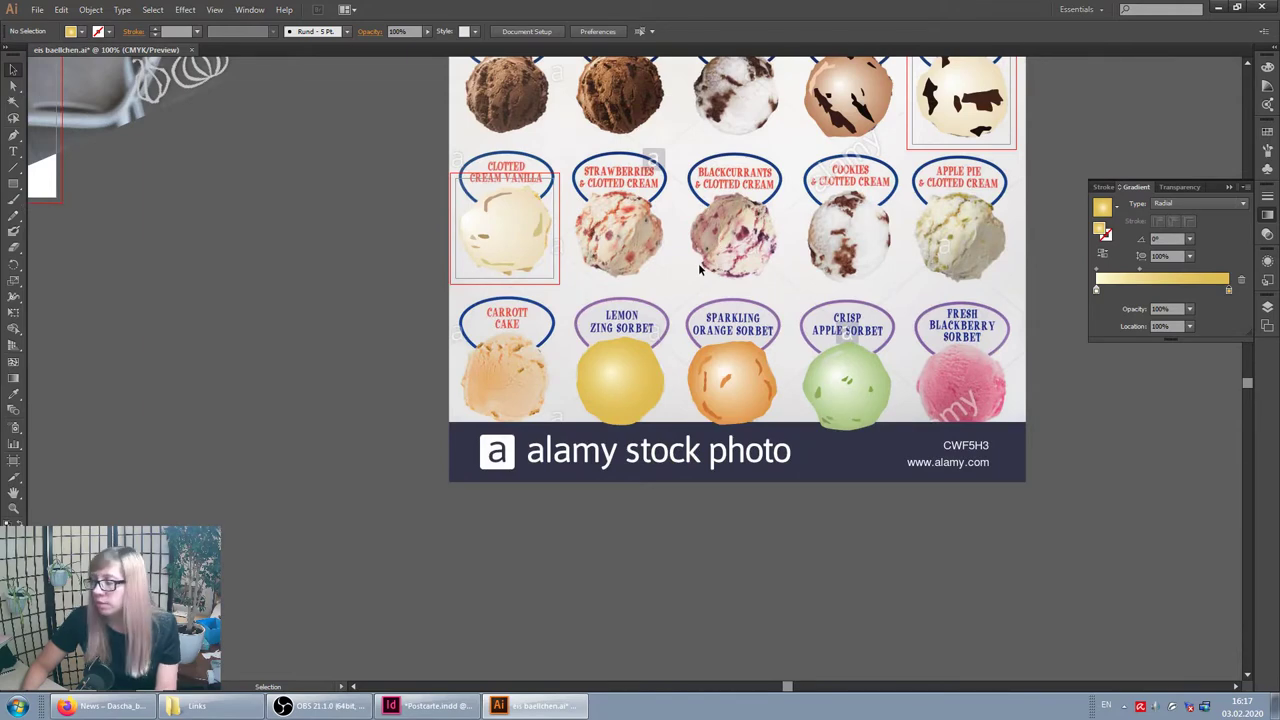
scroll(690, 286, up, 2)
scroll(684, 298, right, 2)
scroll(676, 311, right, 2)
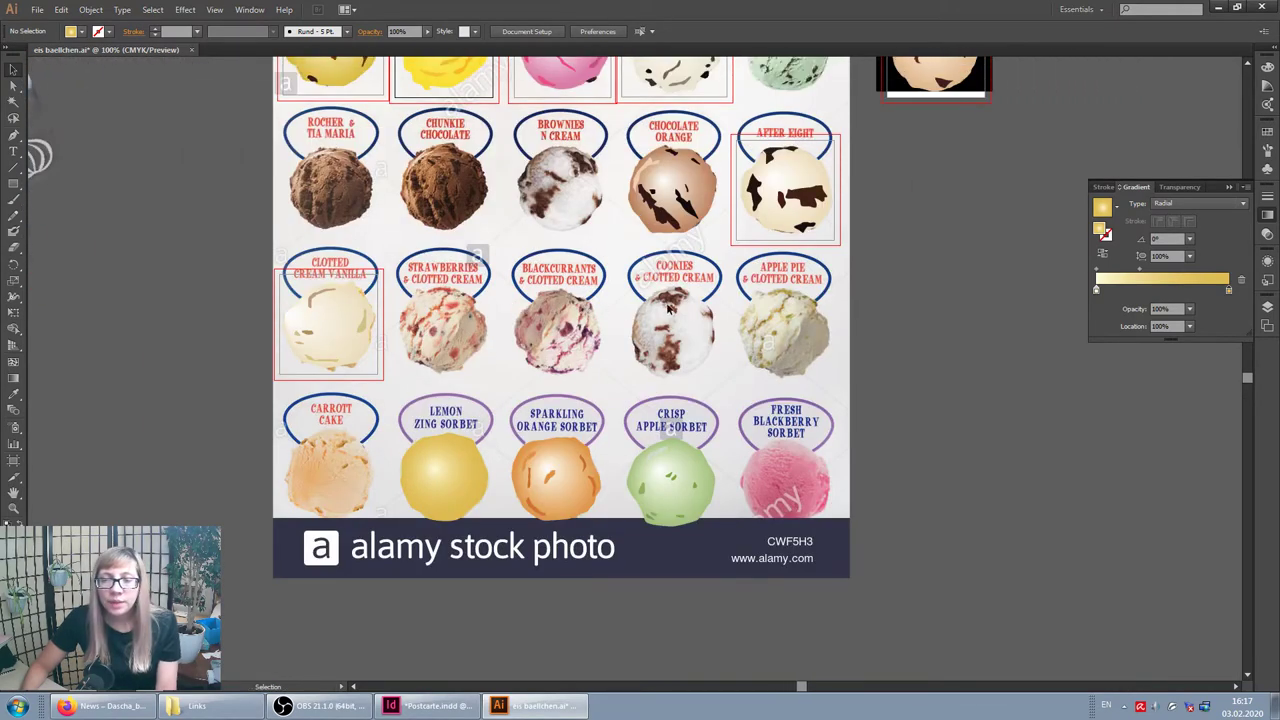
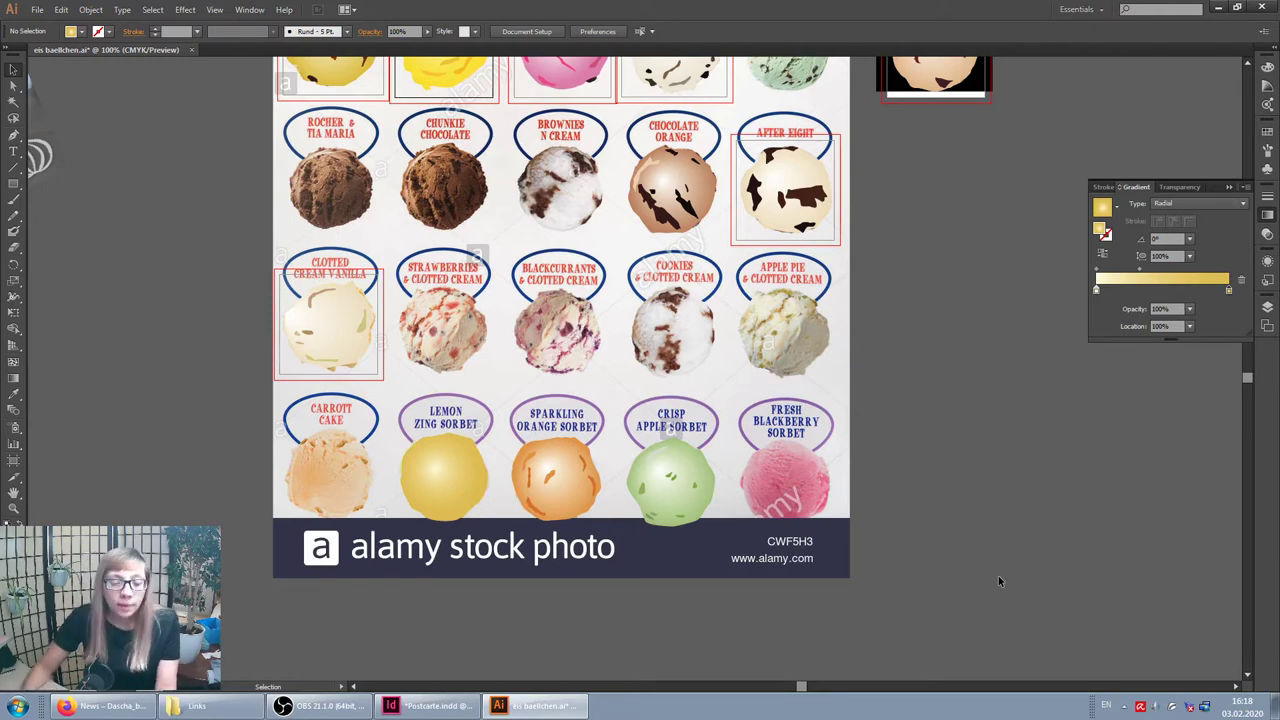
- Zoom in on the lemon scoop and switch the lemon layer to Outline view from the Layers panel
alt+scroll(435, 532, up, 3)
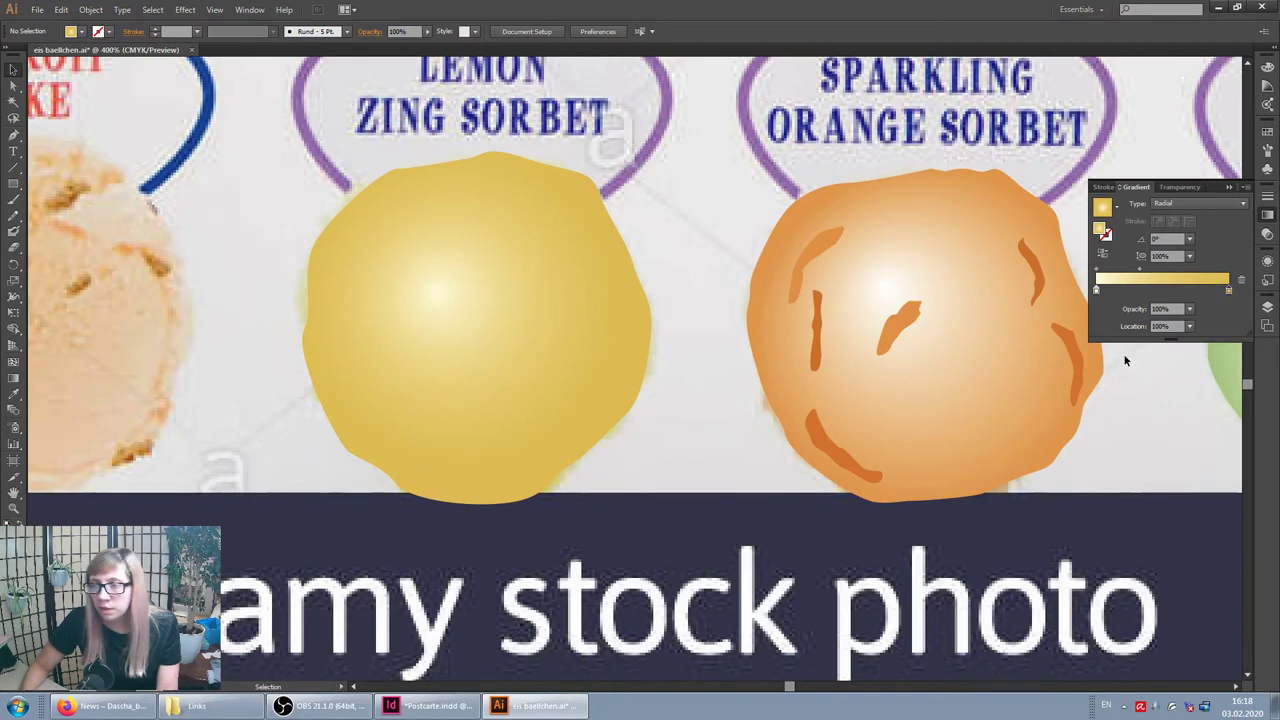
click(1267, 308)
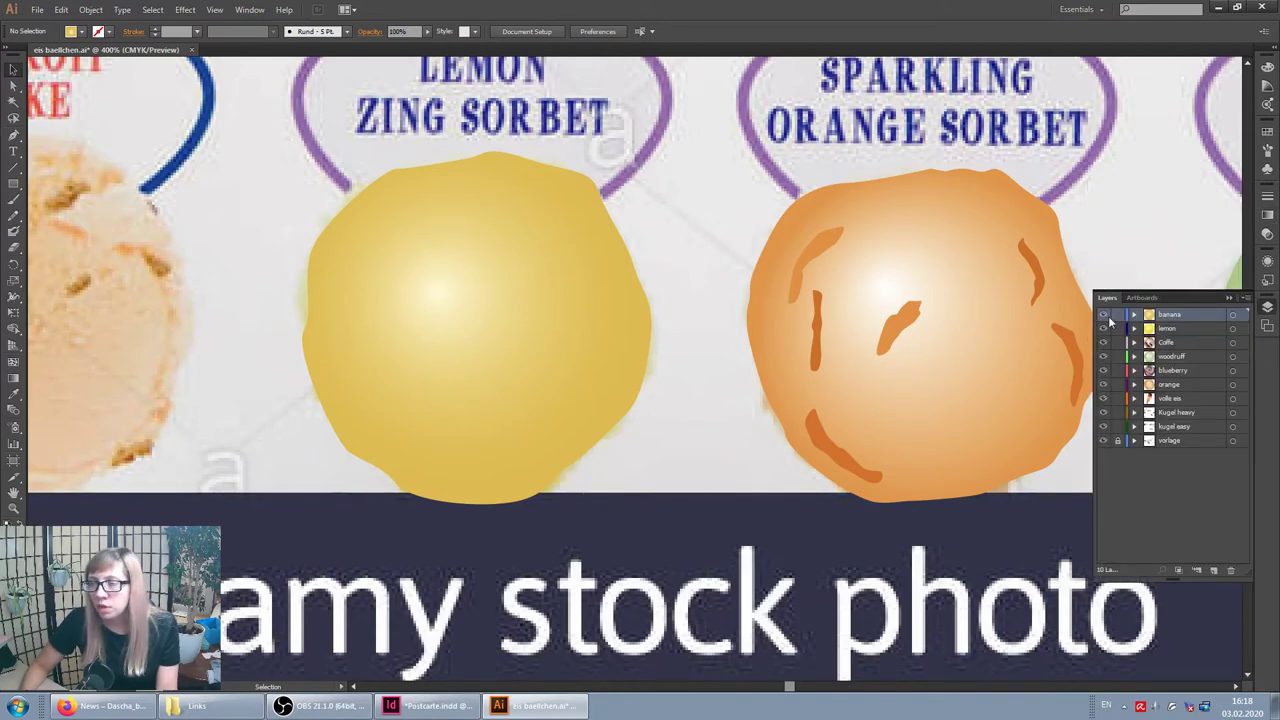
ctrl+click(1104, 316)
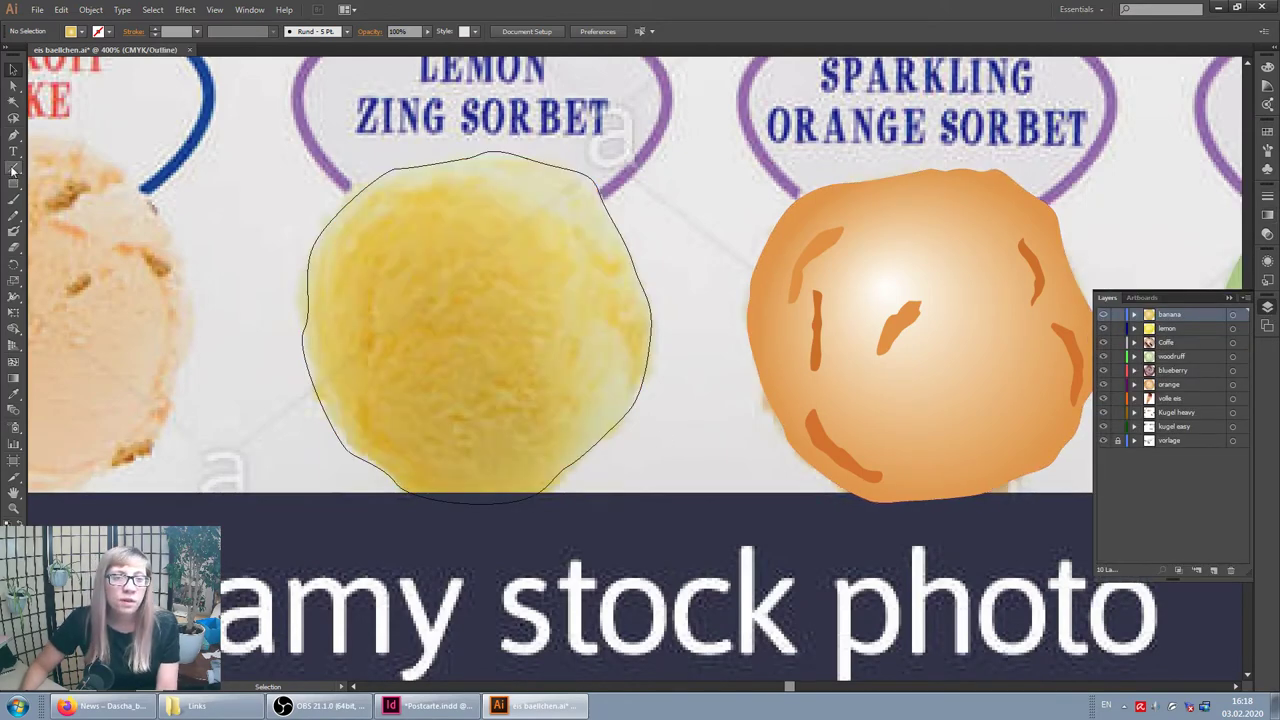
- With the Pen tool, trace closed patches at the lemon scoop's top, left side and lower left
click(13, 136)
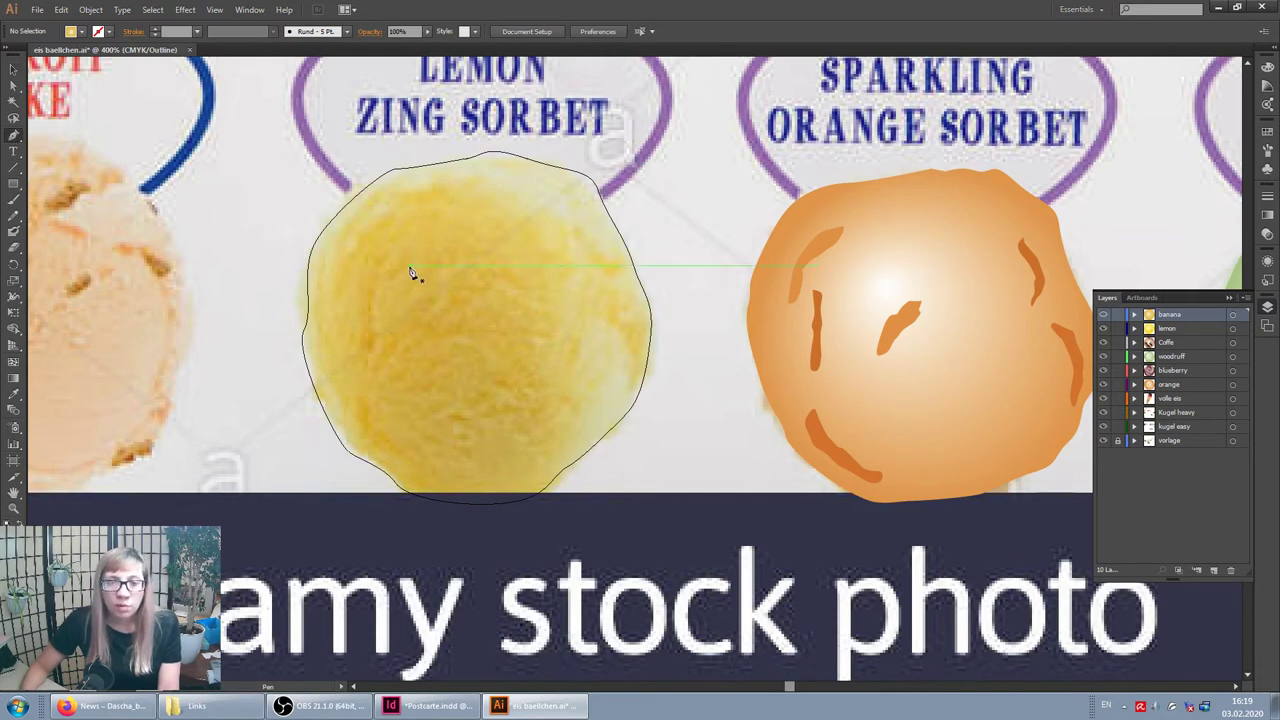
mouse_move(414, 190)
mouse_down()
mouse_move(389, 201)
mouse_move(449, 199)
mouse_up()
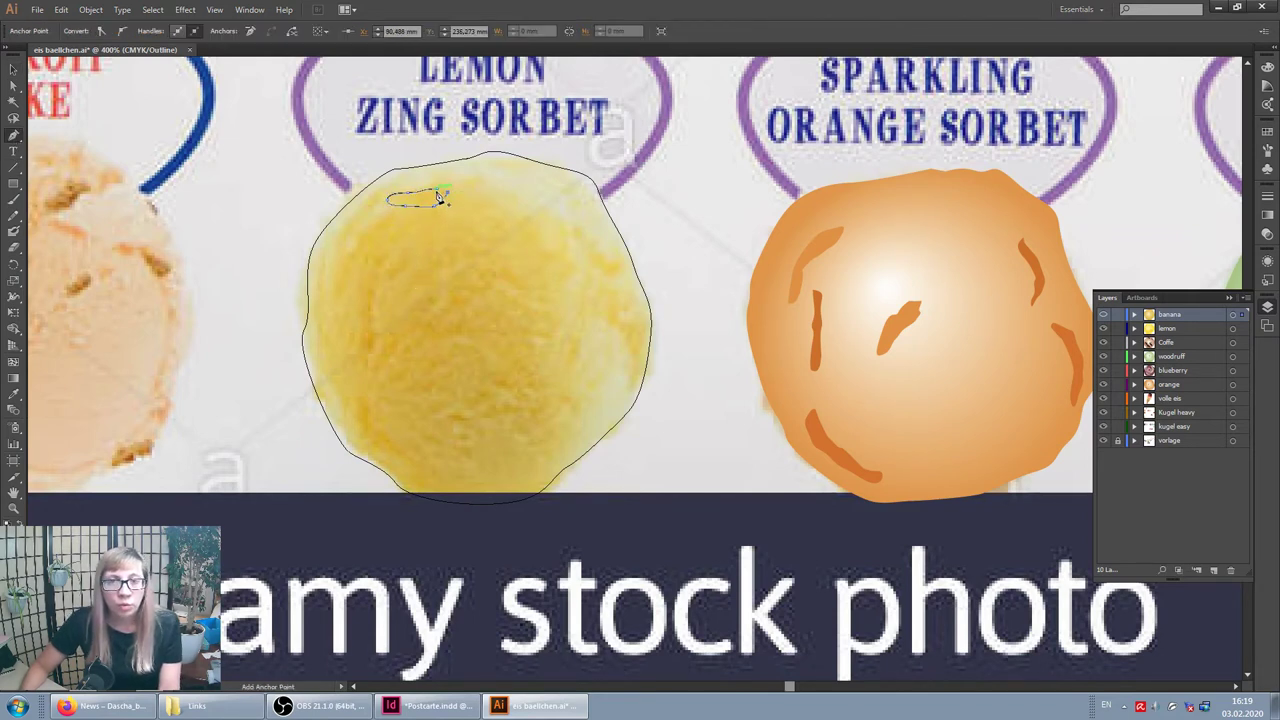
click(435, 190)
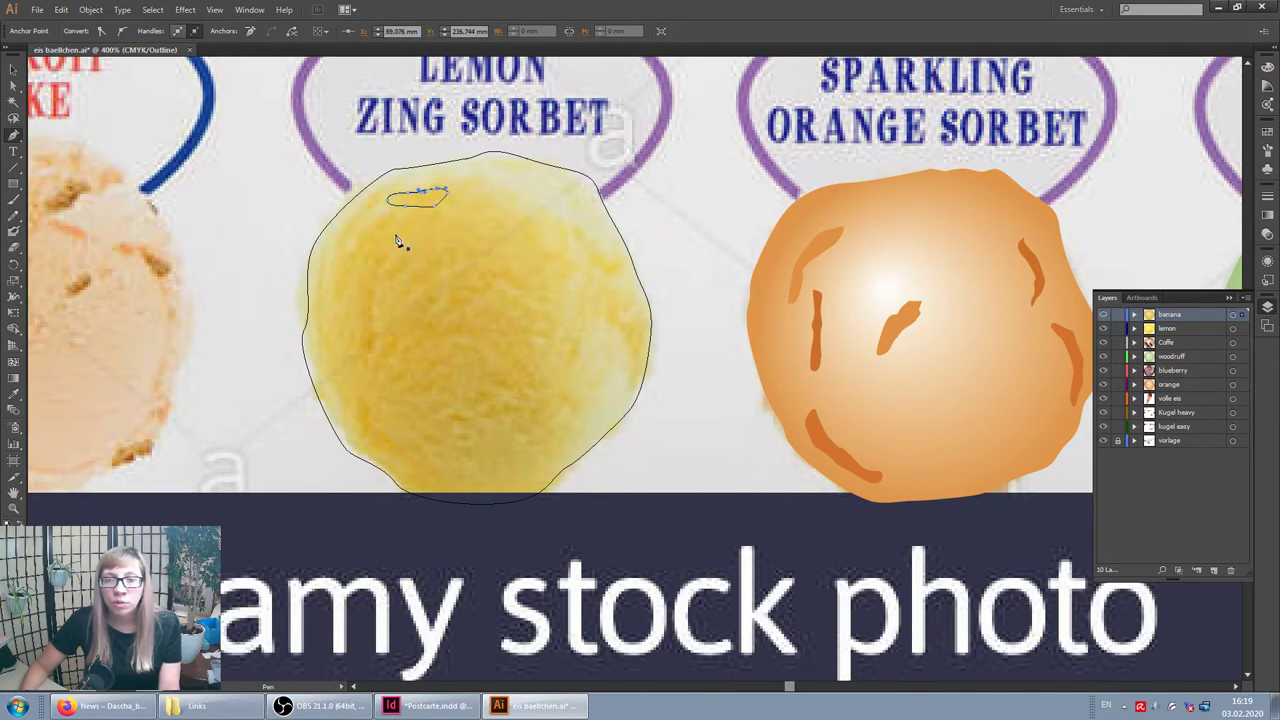
mouse_move(380, 266)
mouse_down()
mouse_move(380, 318)
mouse_move(366, 296)
mouse_move(380, 268)
mouse_up()
click(381, 268)
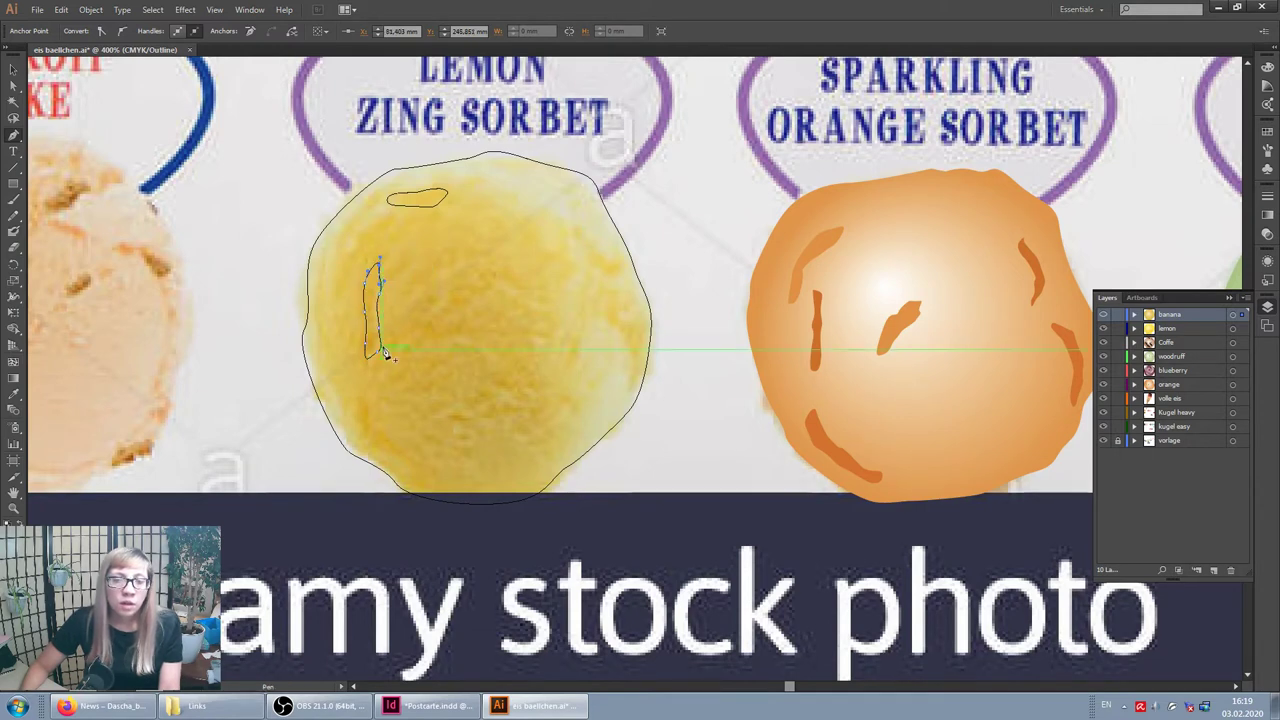
drag(368, 420, 397, 442)
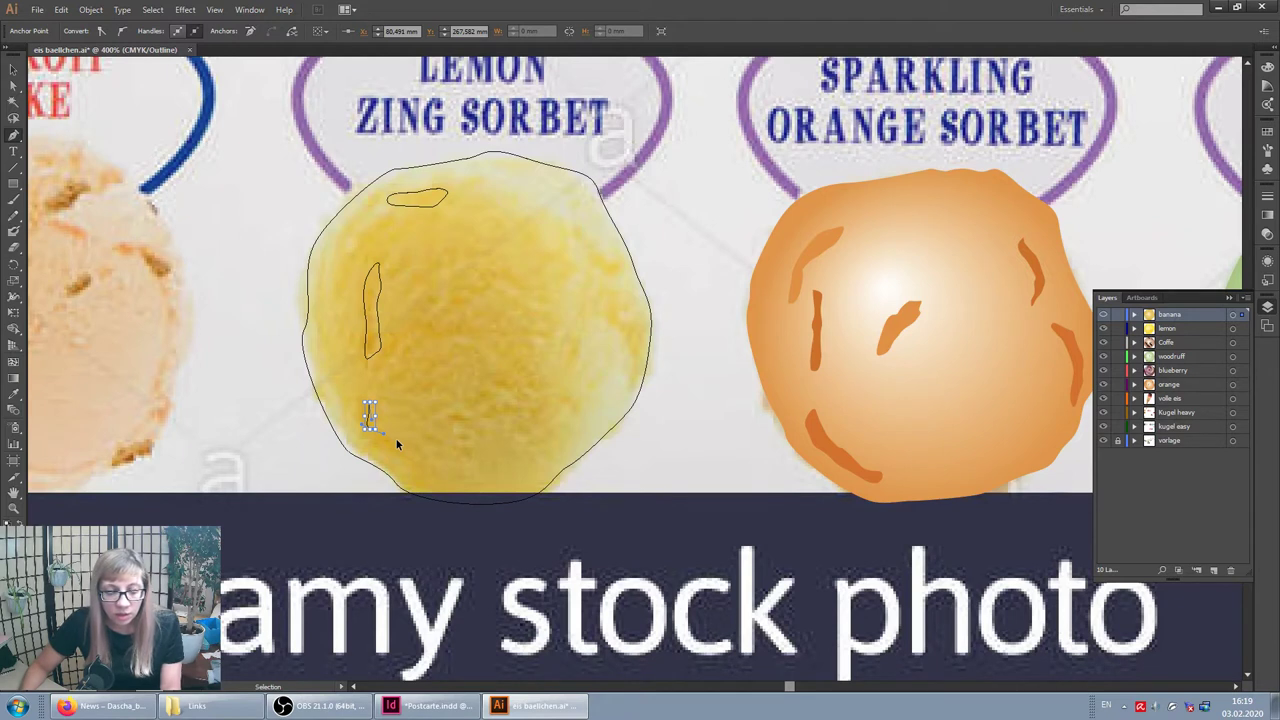
drag(395, 443, 398, 455)
click(366, 410)
drag(364, 410, 371, 414)
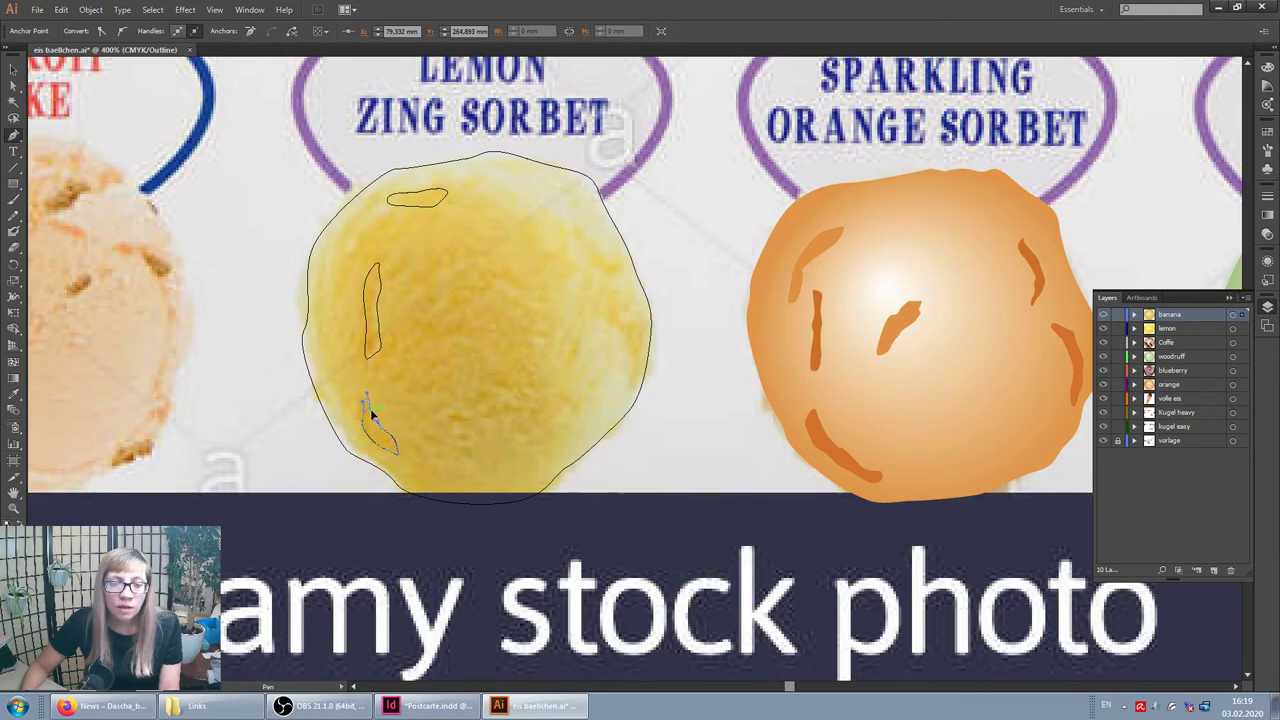
- Trace a right-side crescent, an upper-right patch and a lower-middle patch, then deselect
click(602, 305)
drag(620, 332, 633, 373)
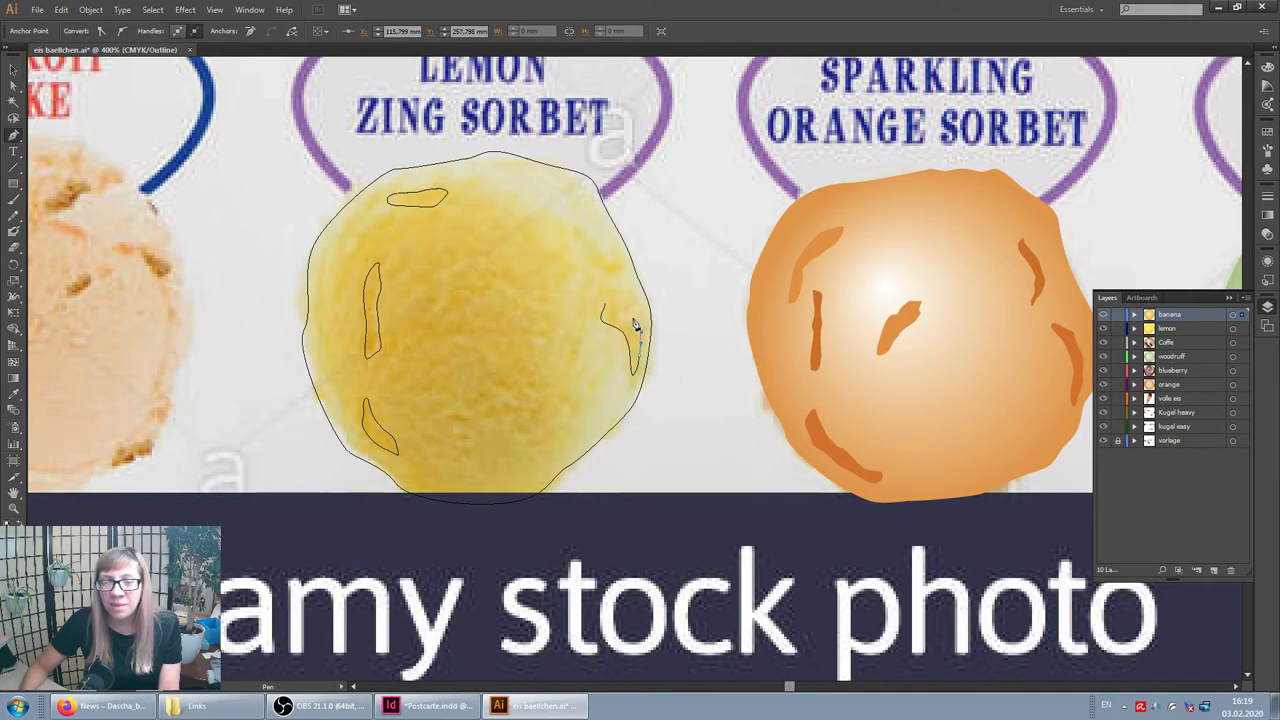
drag(603, 305, 607, 307)
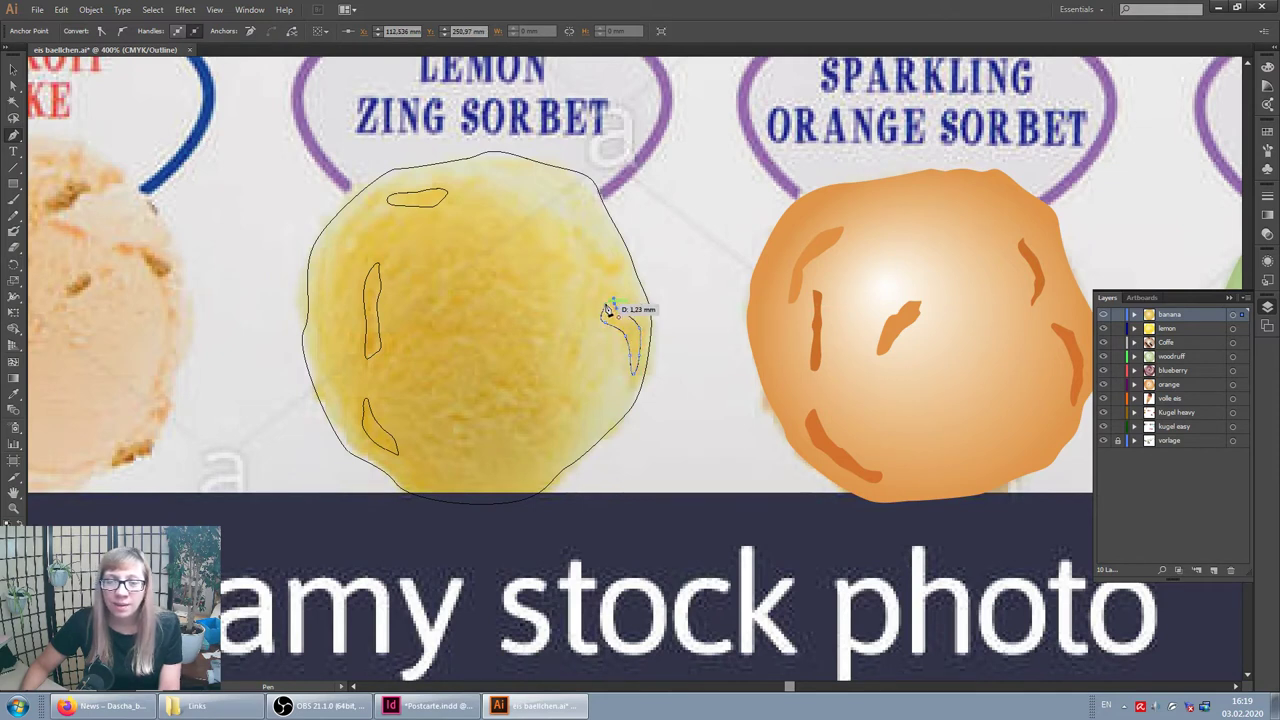
click(591, 256)
mouse_move(607, 268)
mouse_down()
mouse_move(619, 271)
mouse_move(591, 255)
mouse_up()
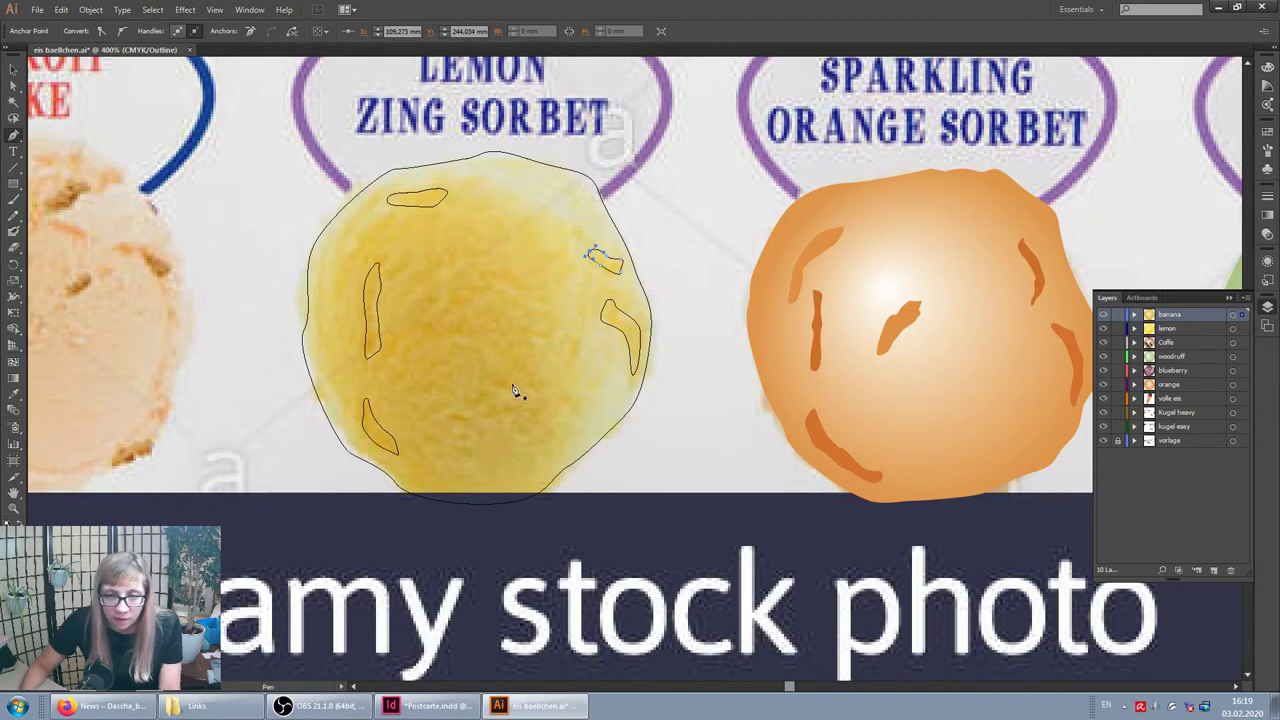
mouse_move(497, 382)
mouse_down()
mouse_move(519, 393)
mouse_move(473, 425)
mouse_move(451, 425)
mouse_move(472, 421)
mouse_move(456, 415)
mouse_up()
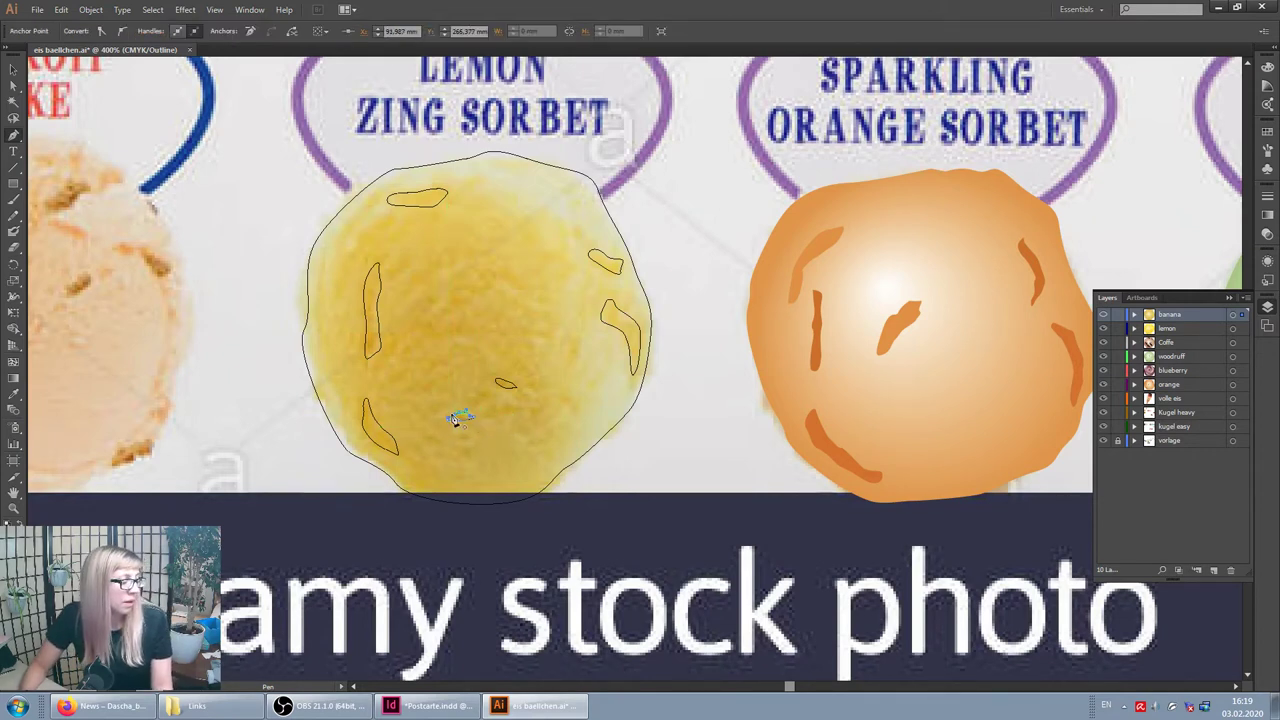
click(13, 68)
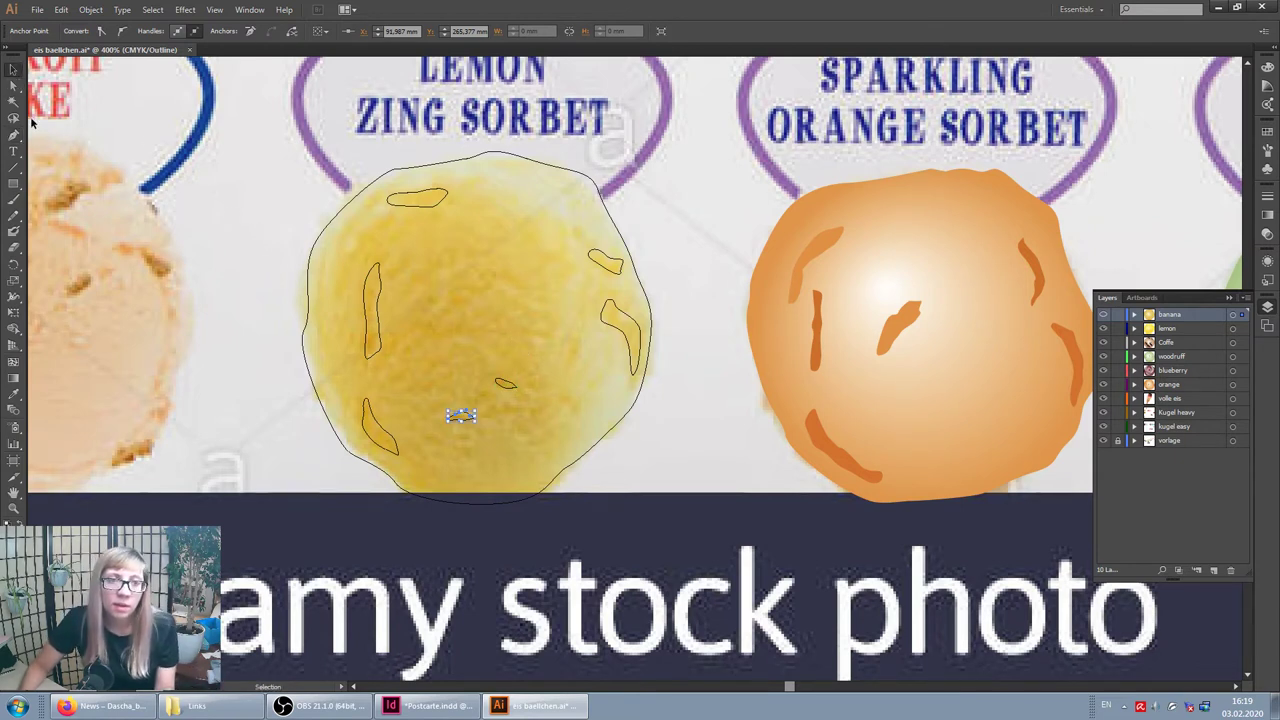
click(551, 412)
- Sample darker photo colours into the lower, upper and left banana-shaped patches
click(464, 417)
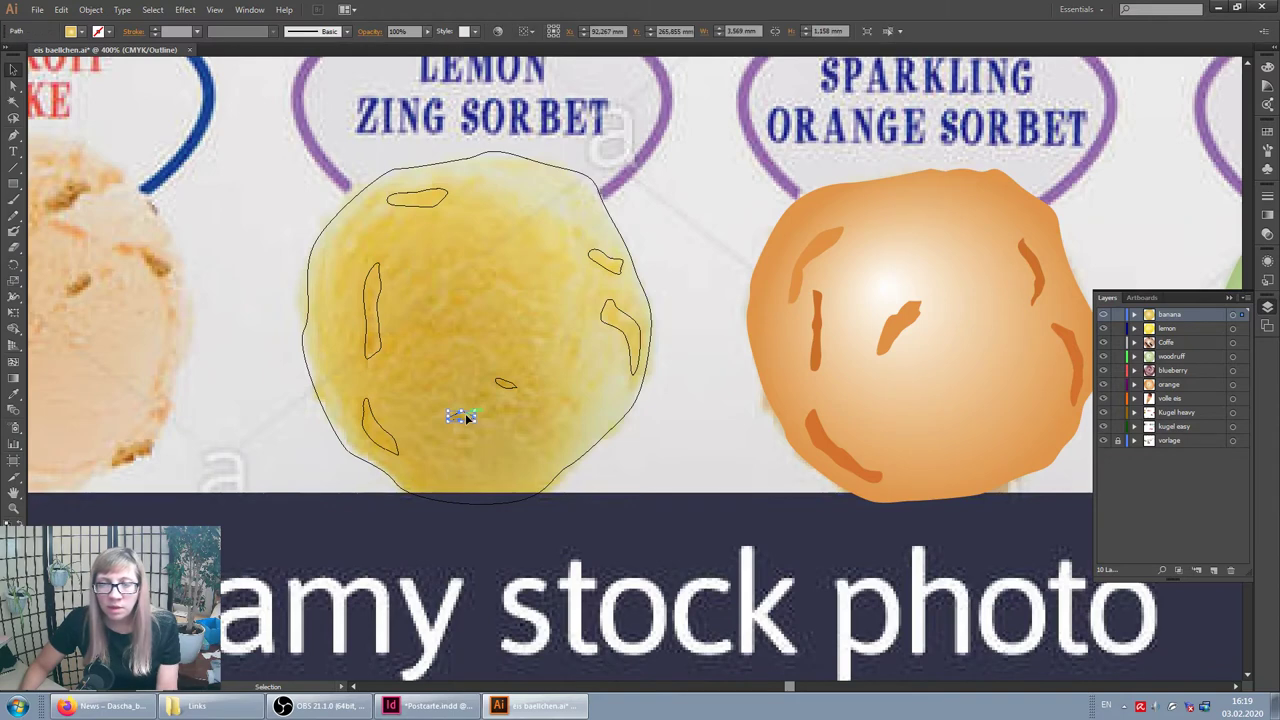
scroll(449, 438, up, 3)
key(i)
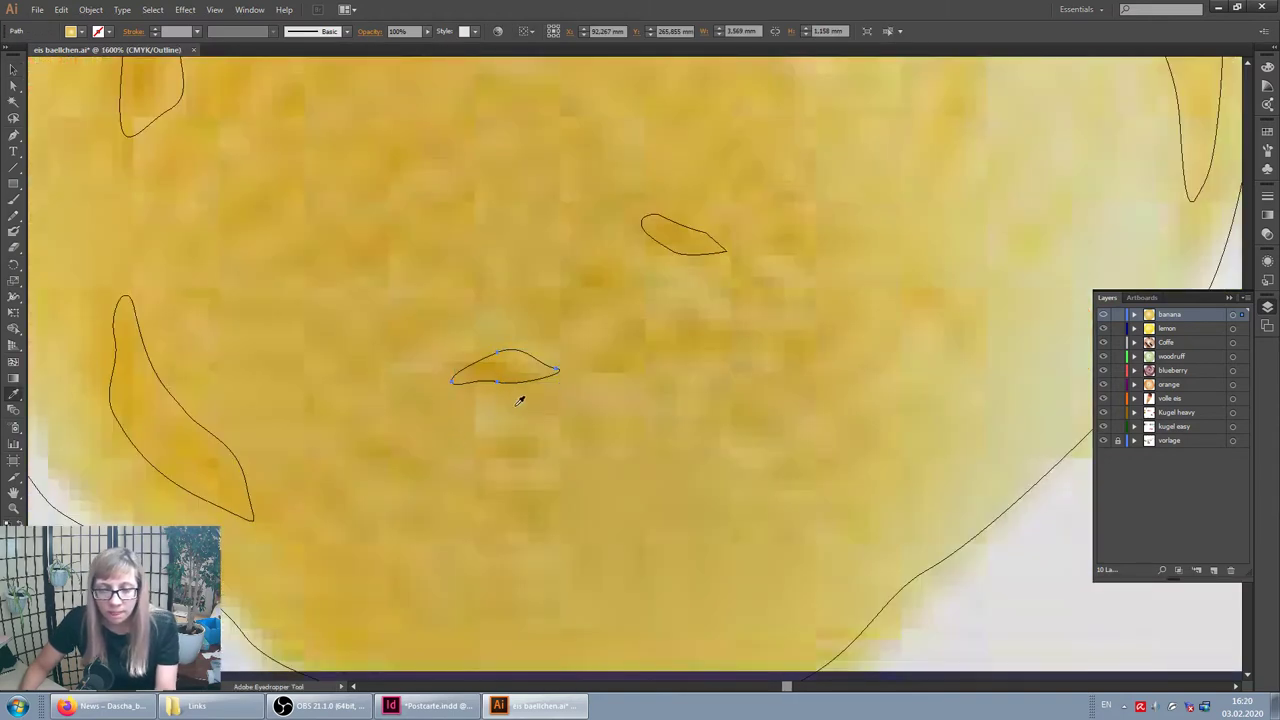
ctrl+click(676, 232)
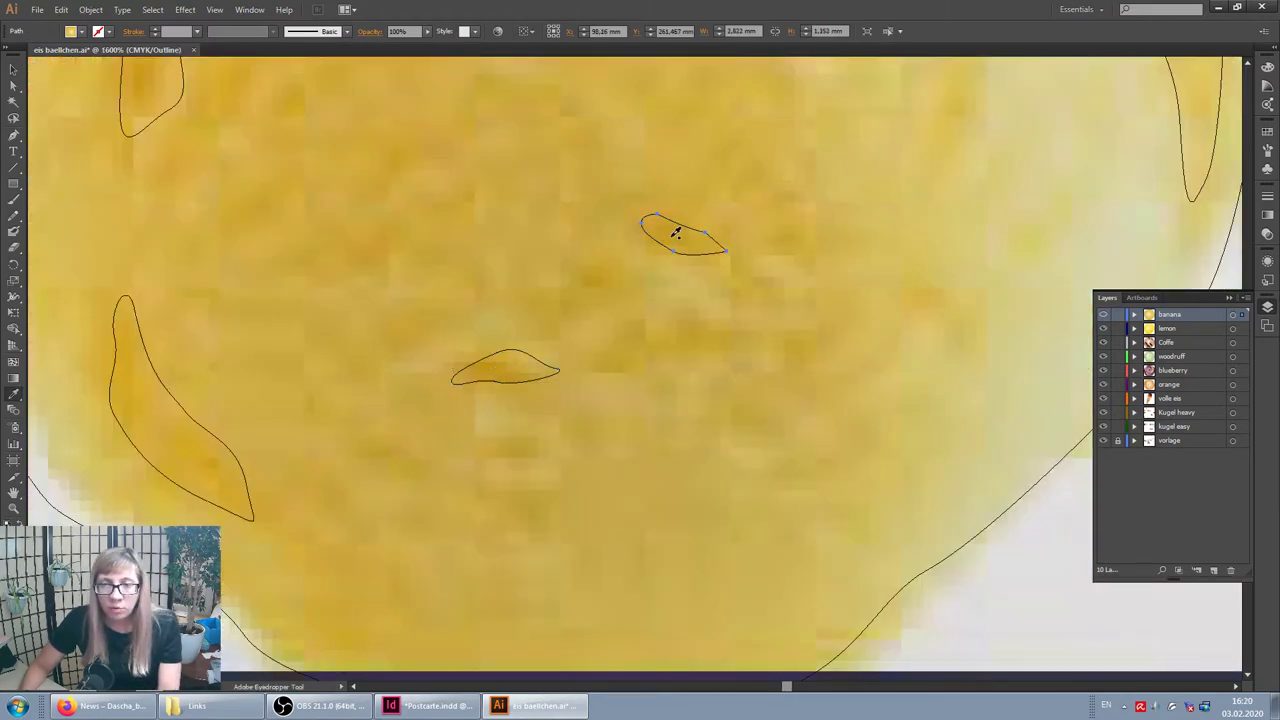
ctrl+click(185, 412)
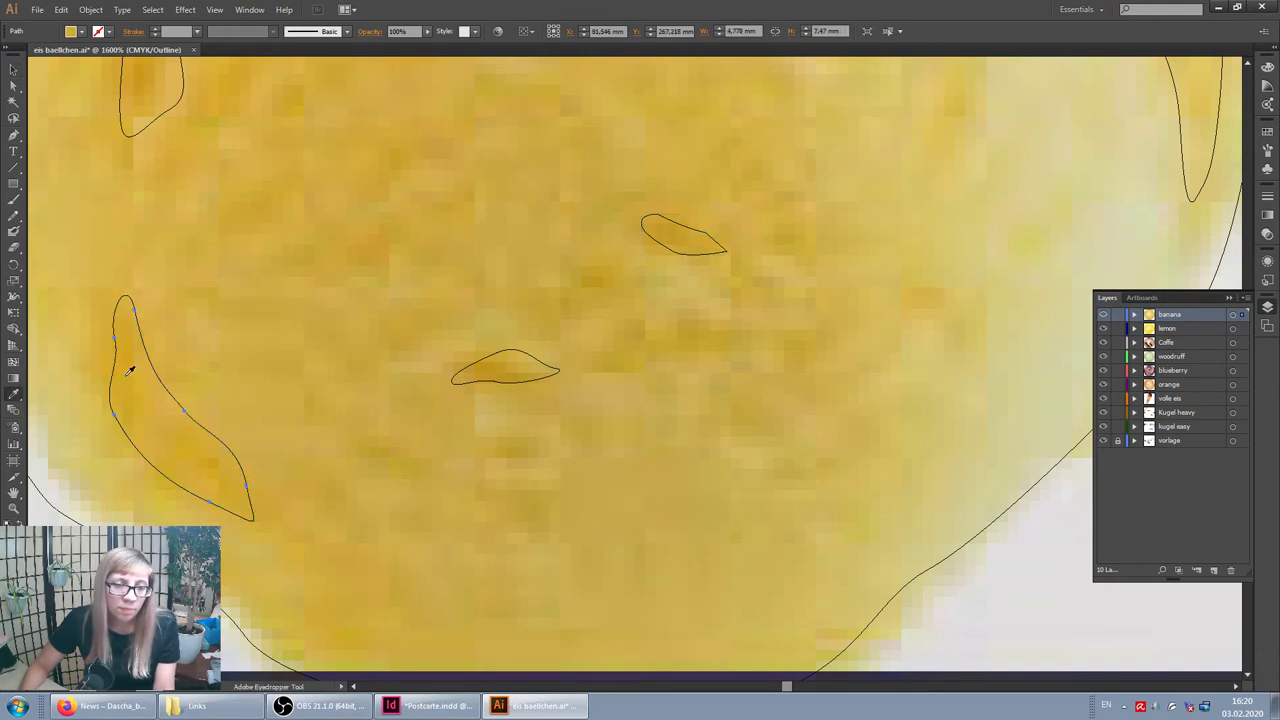
scroll(130, 341, down, 3)
scroll(126, 415, up, 1)
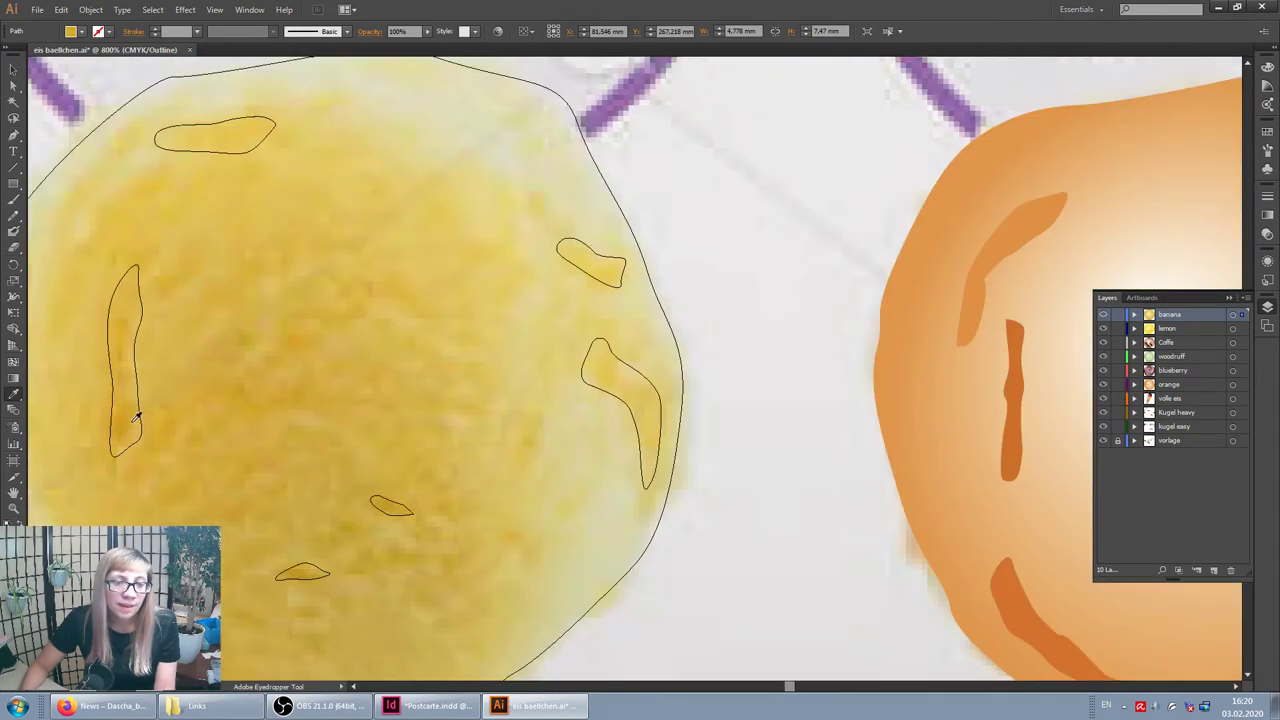
key(v)
click(137, 399)
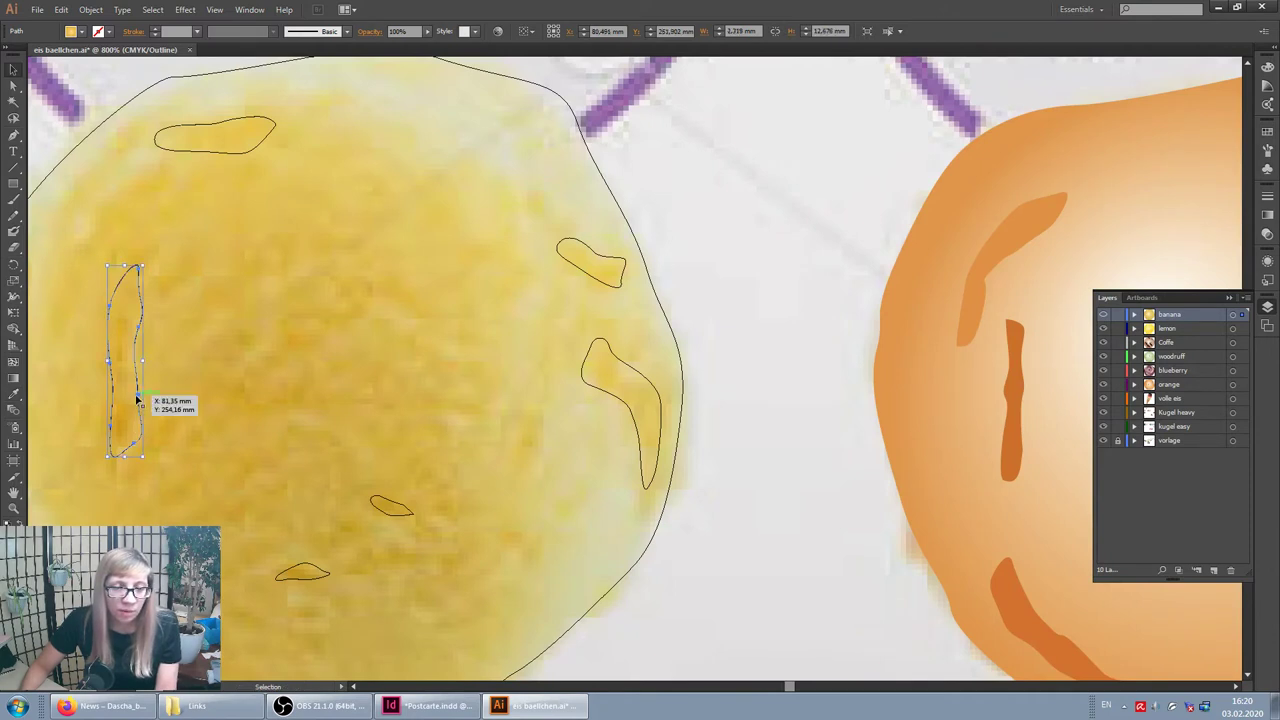
key(i)
key(v)
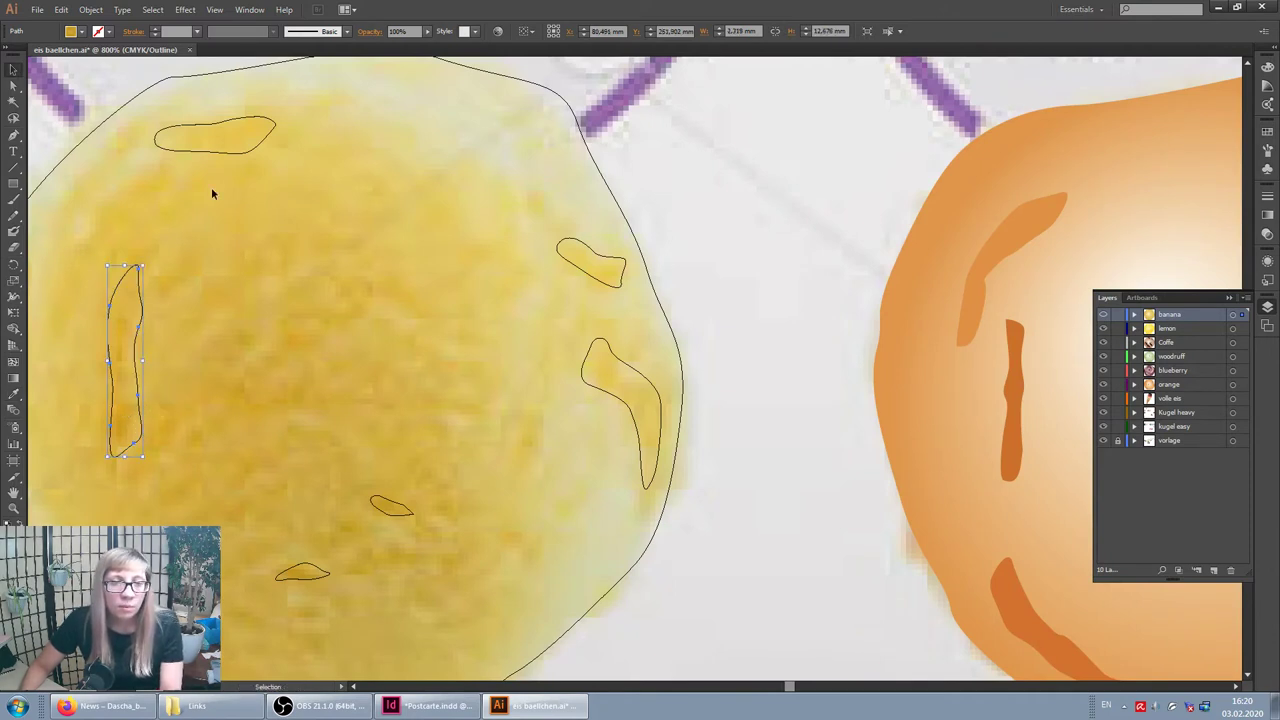
- Fill the top, right and lower-right patches with sampled colour, then return to Preview
click(227, 156)
key(i)
key(v)
click(603, 285)
key(i)
key(v)
click(622, 367)
key(i)
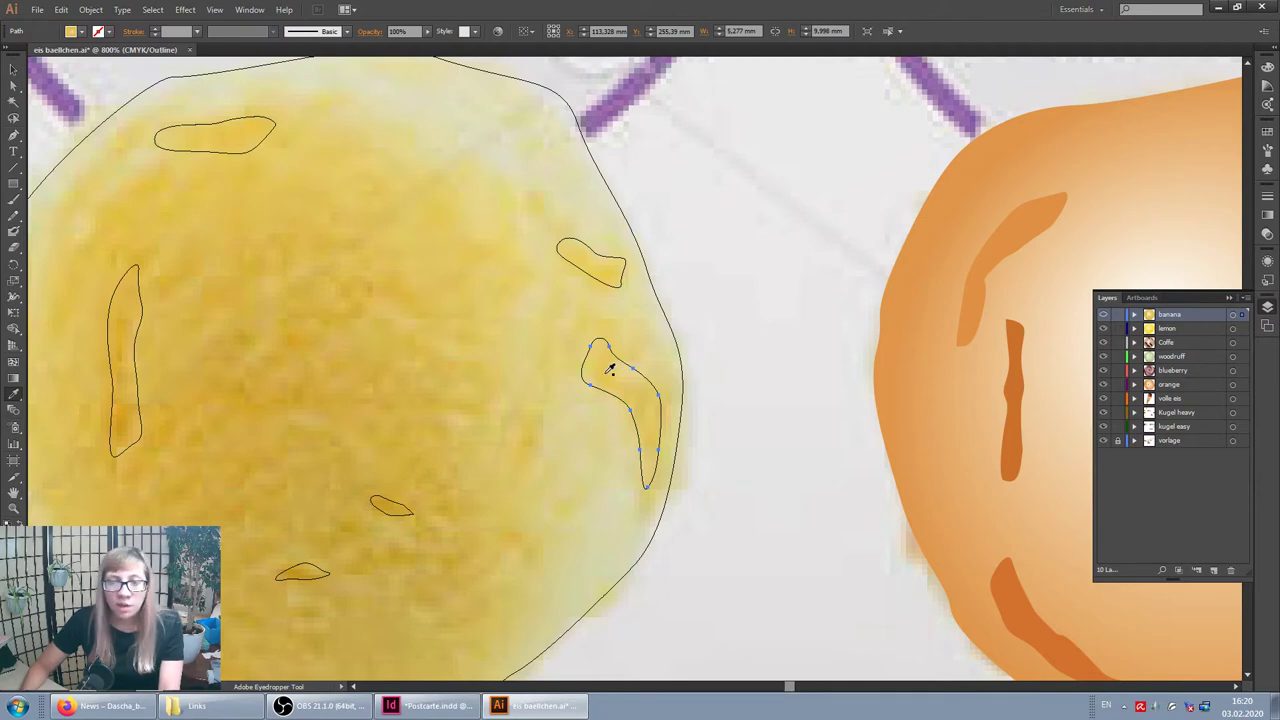
ctrl+click(1104, 316)
- Give the small patch near the lemon's top a dark-gold colour sampled from the photo
scroll(508, 228, down, 1)
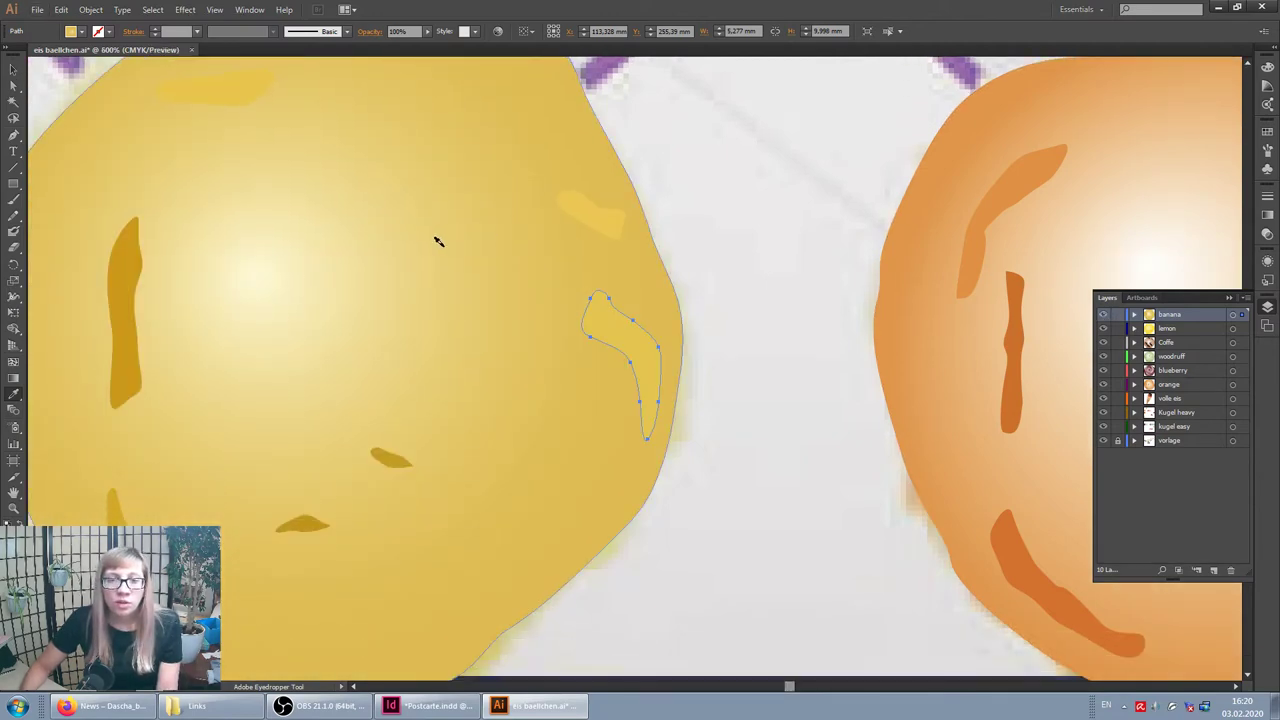
scroll(440, 240, down, 3)
scroll(440, 240, up, 1)
click(14, 70)
click(362, 252)
key(i)
click(326, 326)
click(14, 70)
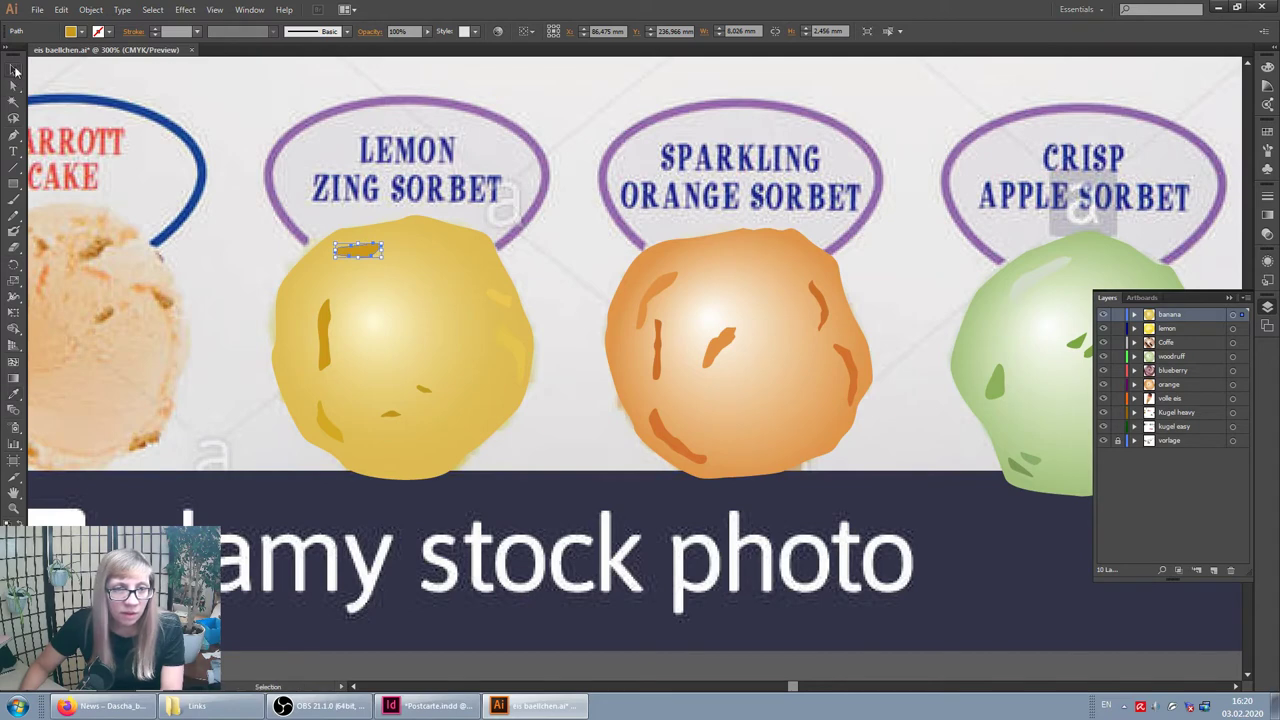
- Try a sampled lemon colour on the right-edge streak, checking in Outline view, then undo it
click(499, 297)
key(i)
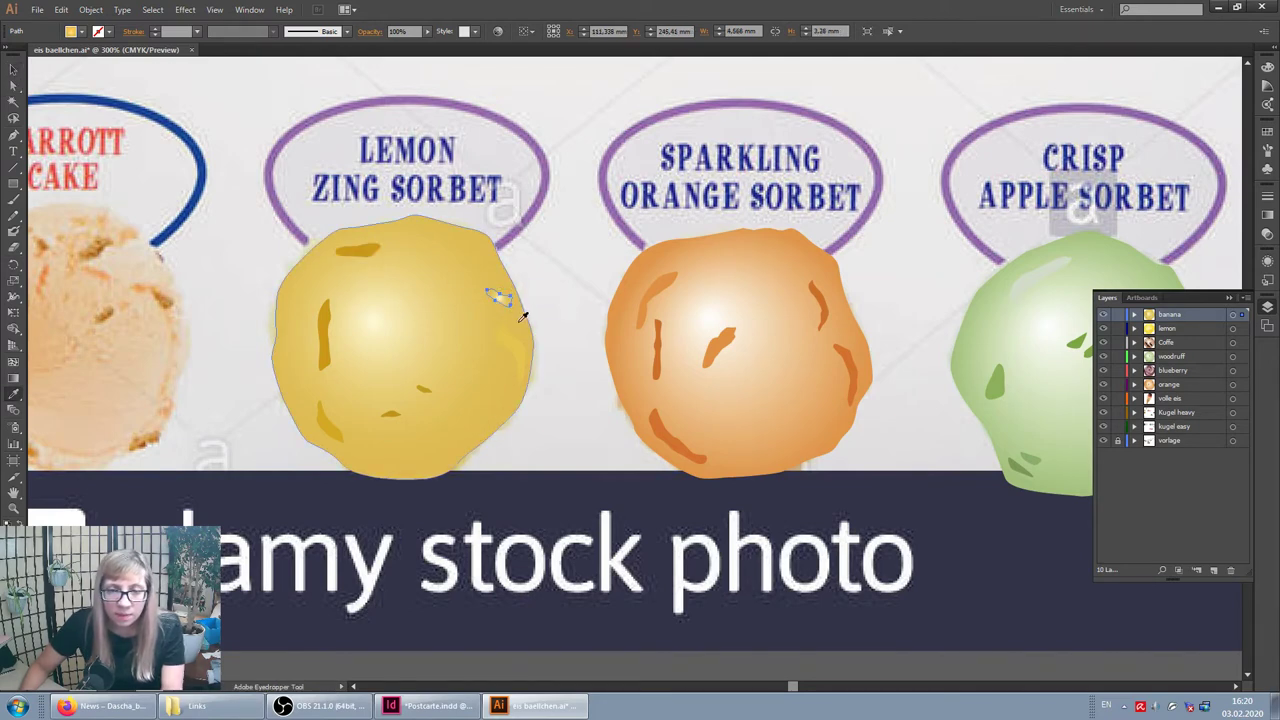
key(ctrl+y)
key(ctrl+y)
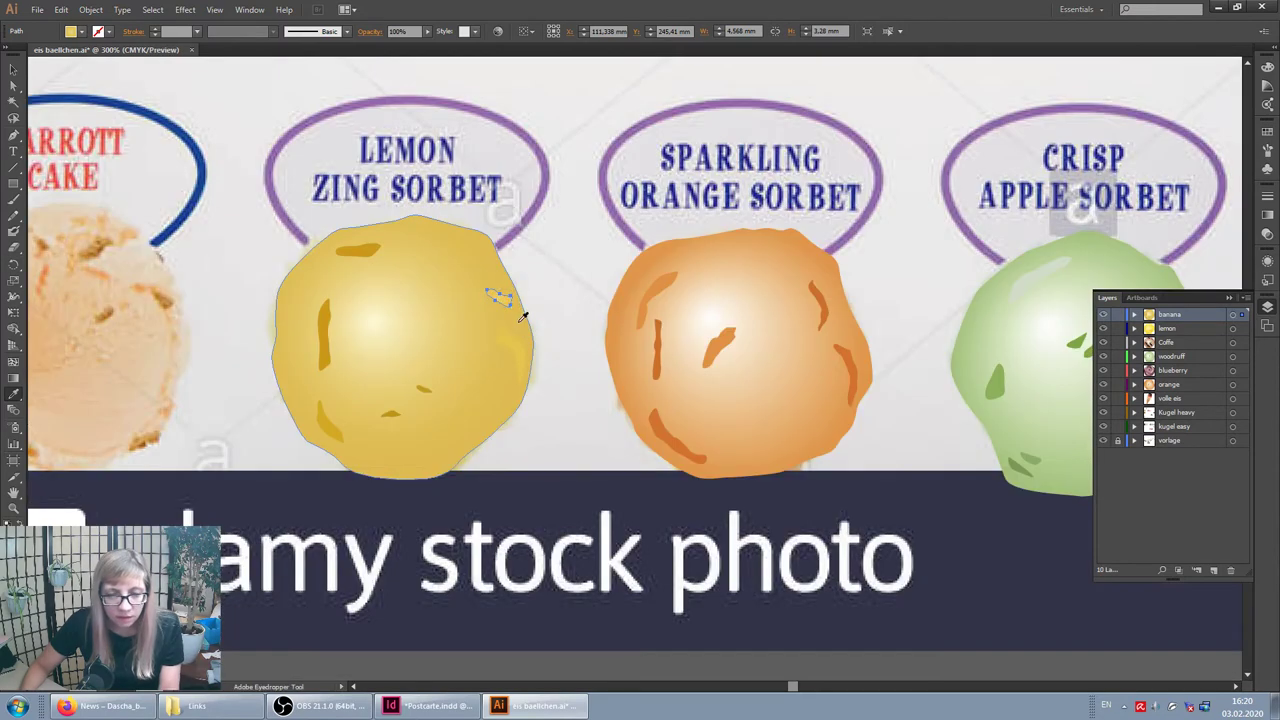
key(v)
key(ctrl+y)
key(i)
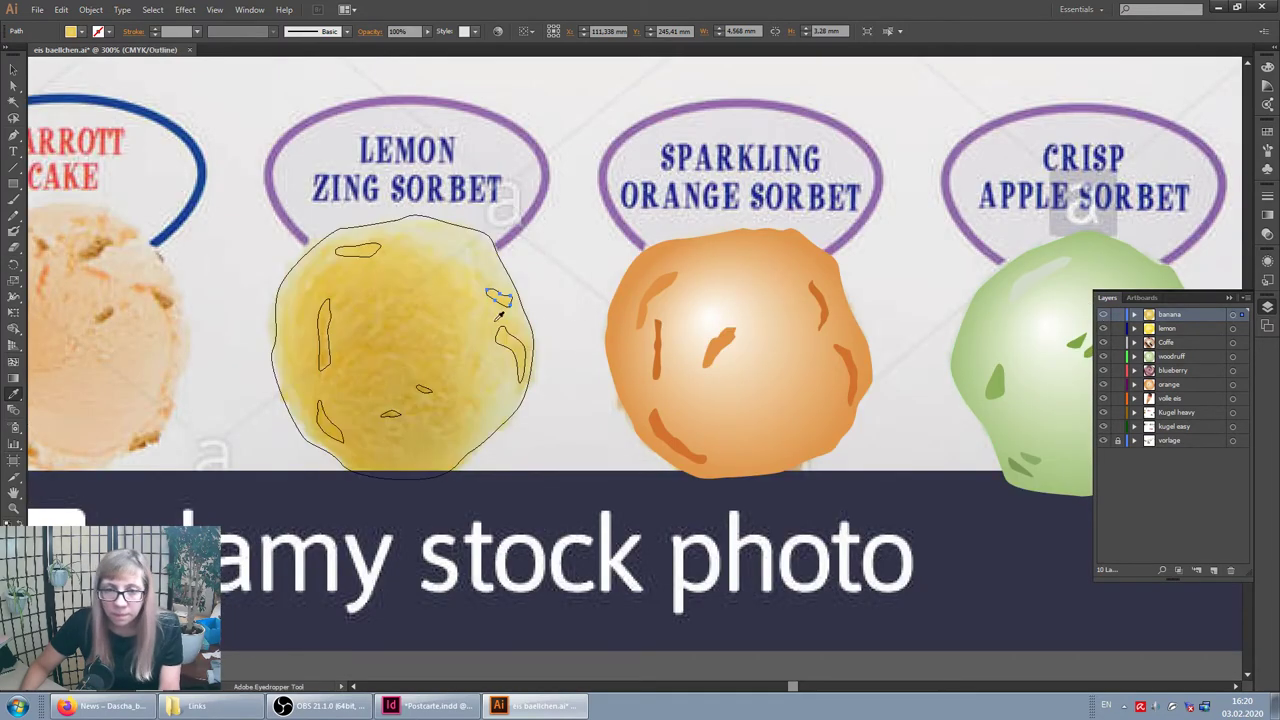
click(464, 246)
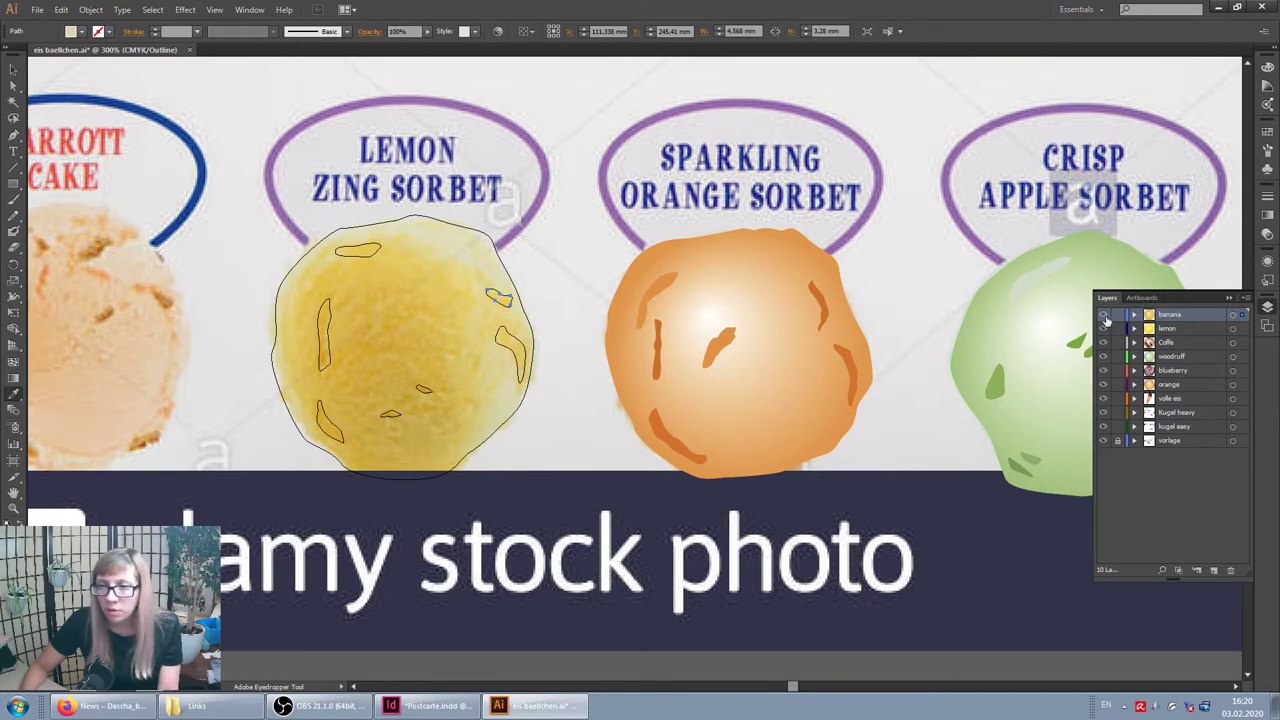
key(ctrl+y)
click(659, 321)
key(v)
key(ctrl+z)
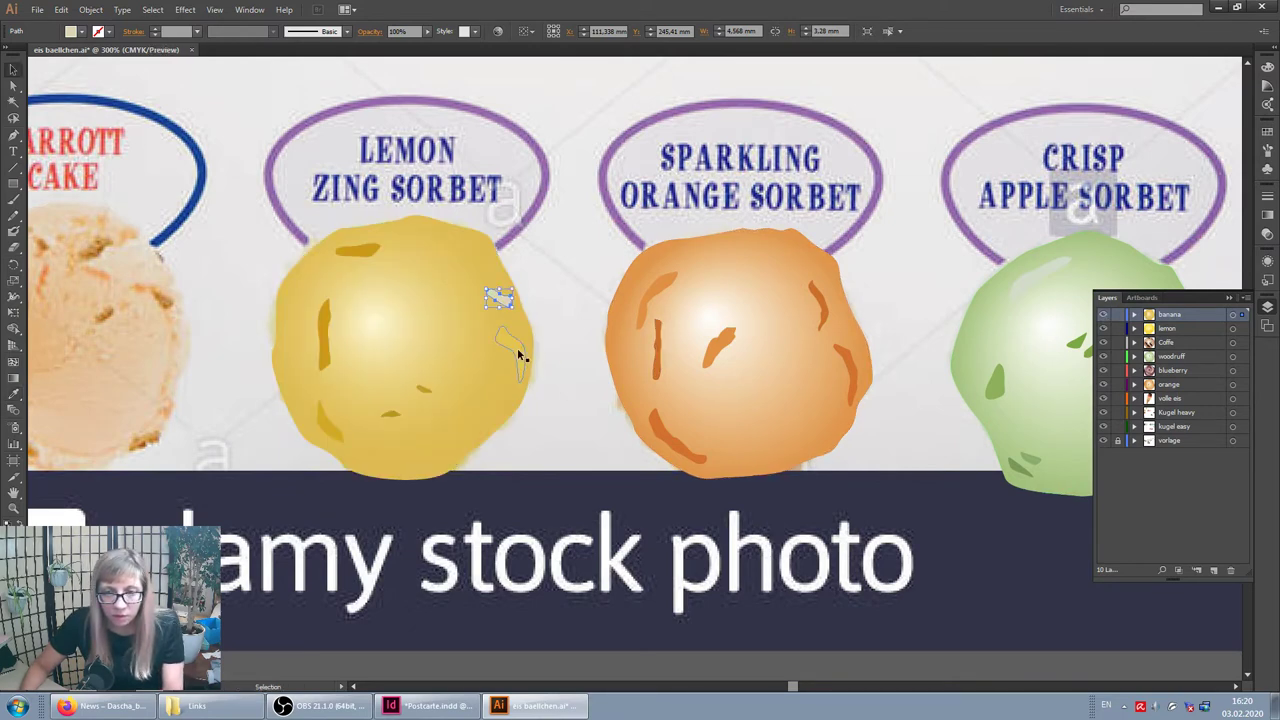
- Give the right-edge streak a pale highlight colour and deselect everything
key(u)
key(i)
click(499, 298)
click(15, 69)
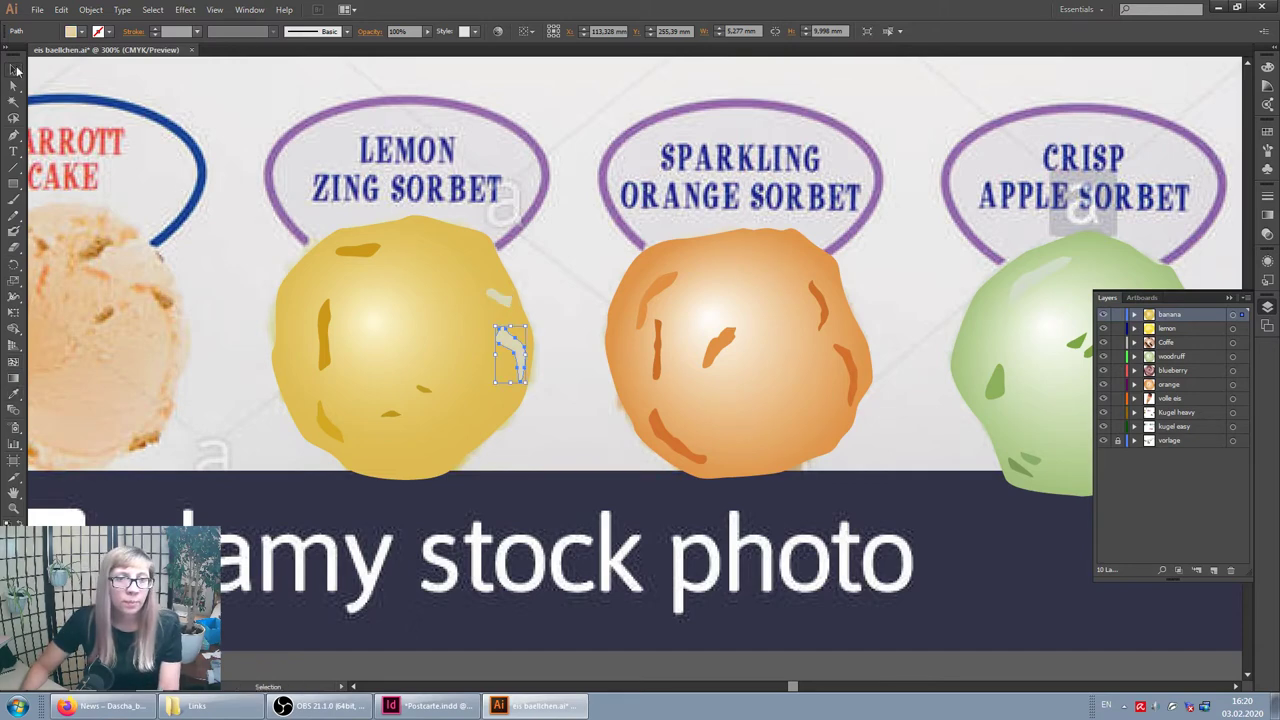
scroll(505, 242, down, 4)
click(616, 336)
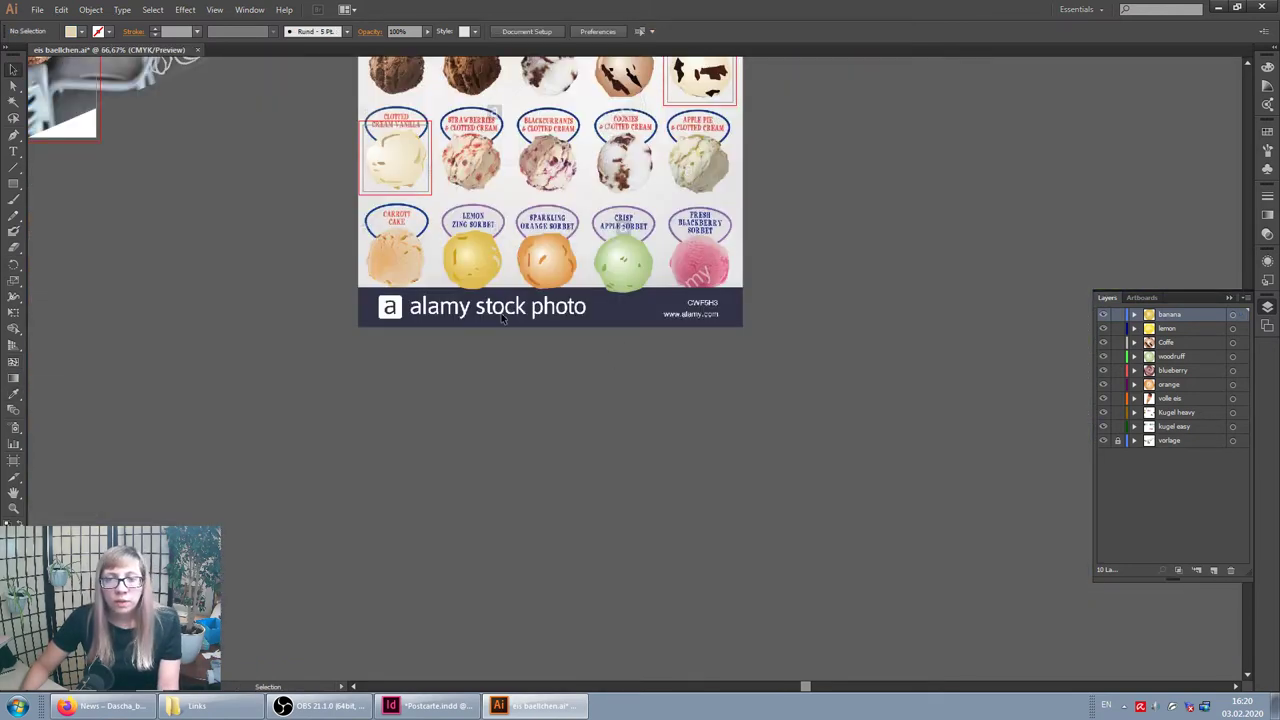
scroll(660, 440, up, 1)
scroll(600, 490, up, 1)
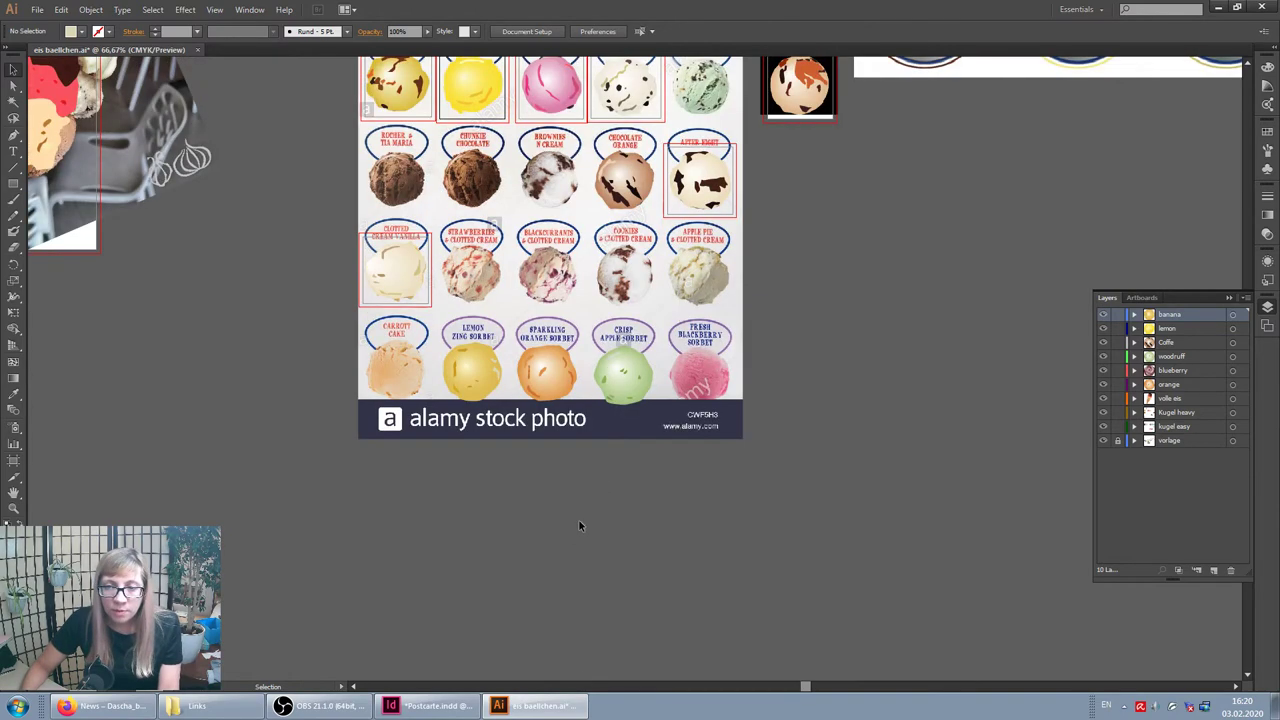
- Switch between the InDesign ice cream checklist and the Illustrator scoop file
click(440, 706)
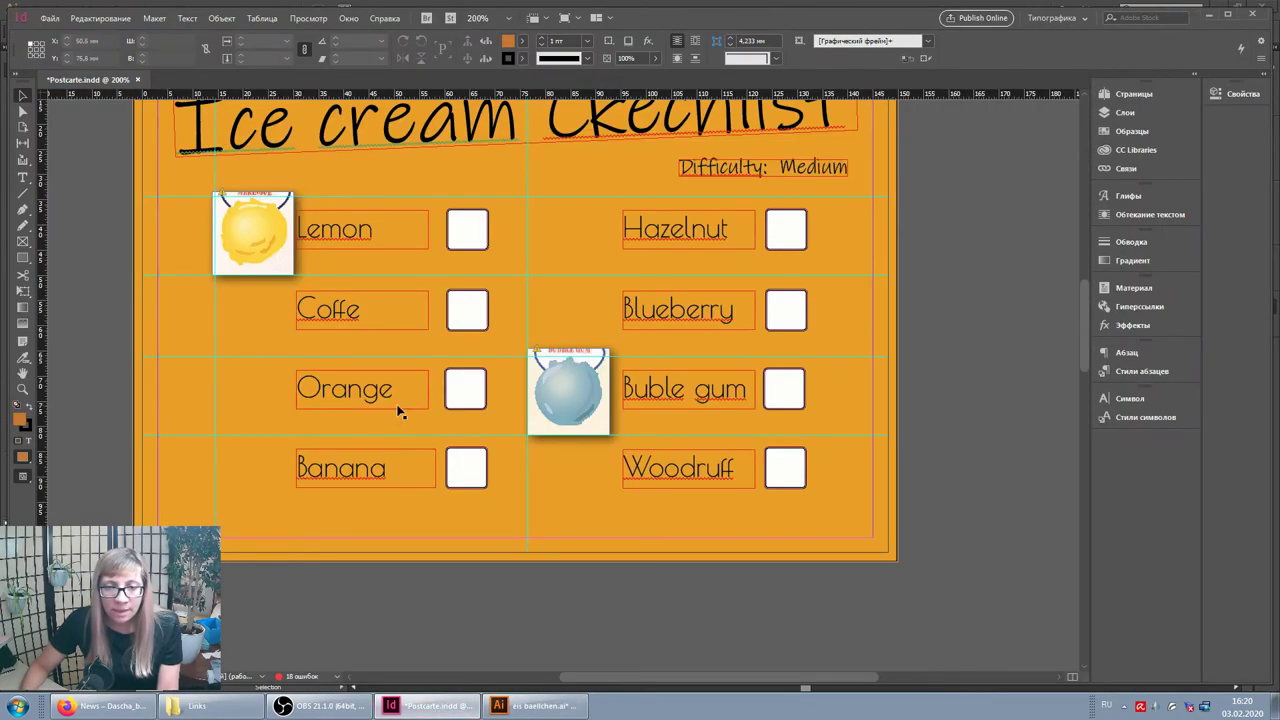
click(505, 705)
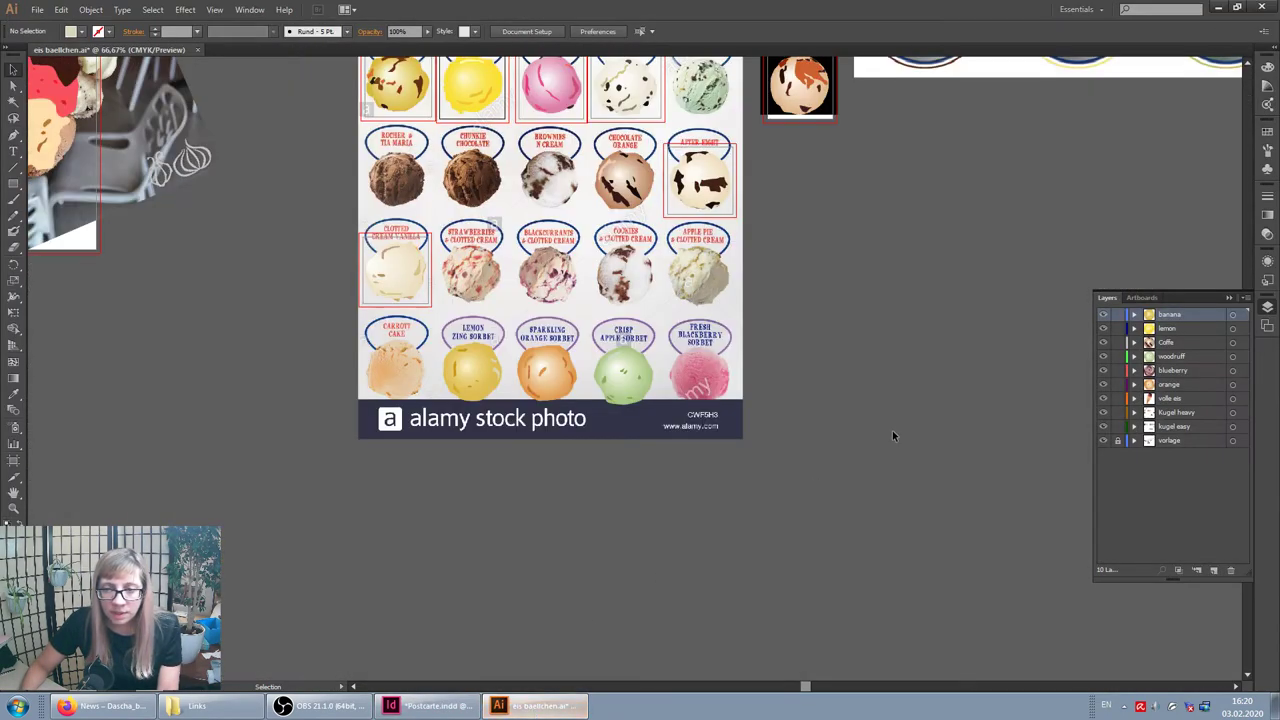
click(430, 706)
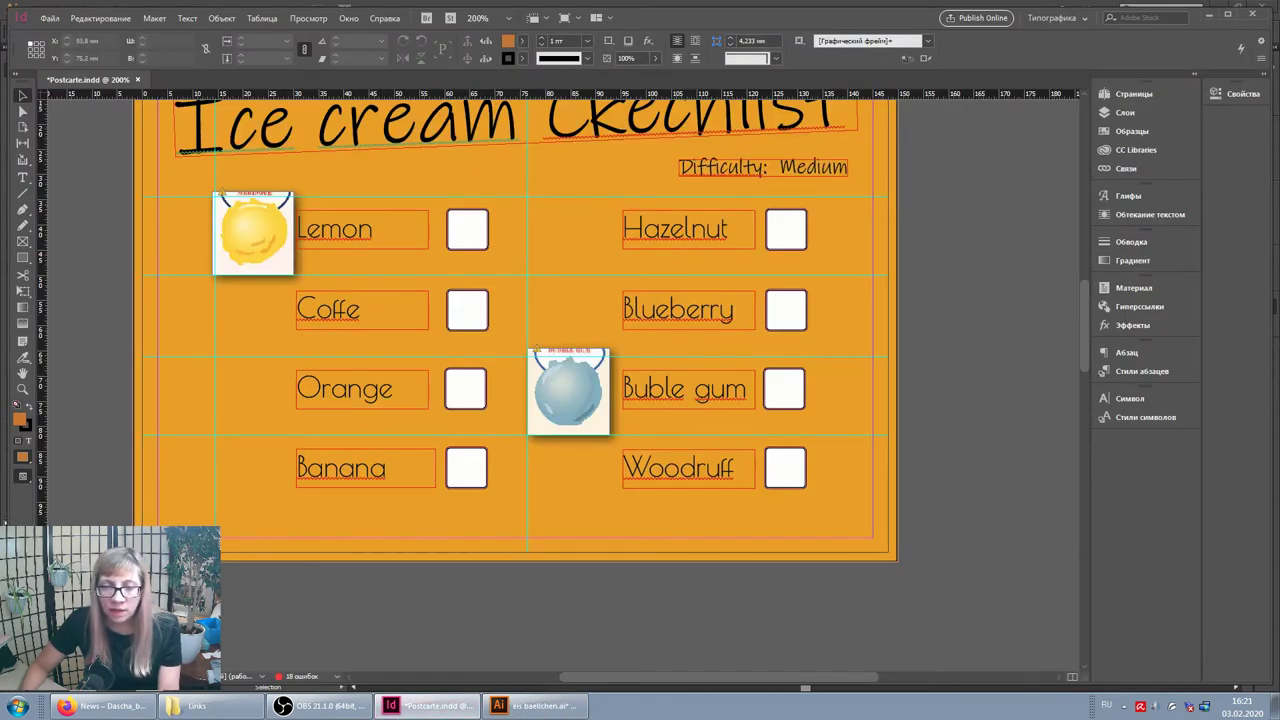
click(505, 705)
- Select the traced chocolate scoop and collapse the kugel easy layer
scroll(829, 392, up, 2)
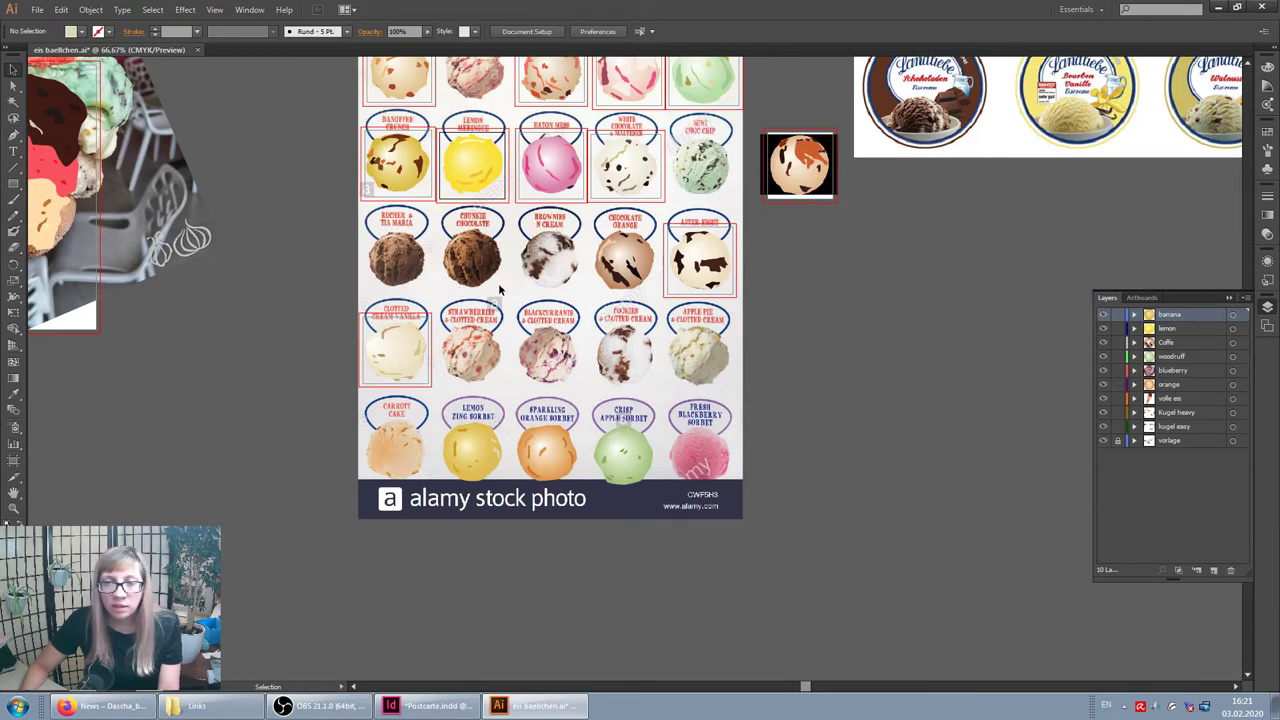
scroll(645, 285, up, 1)
scroll(633, 316, up, 1)
scroll(633, 316, up, 2)
scroll(633, 316, up, 2)
scroll(633, 316, up, 1)
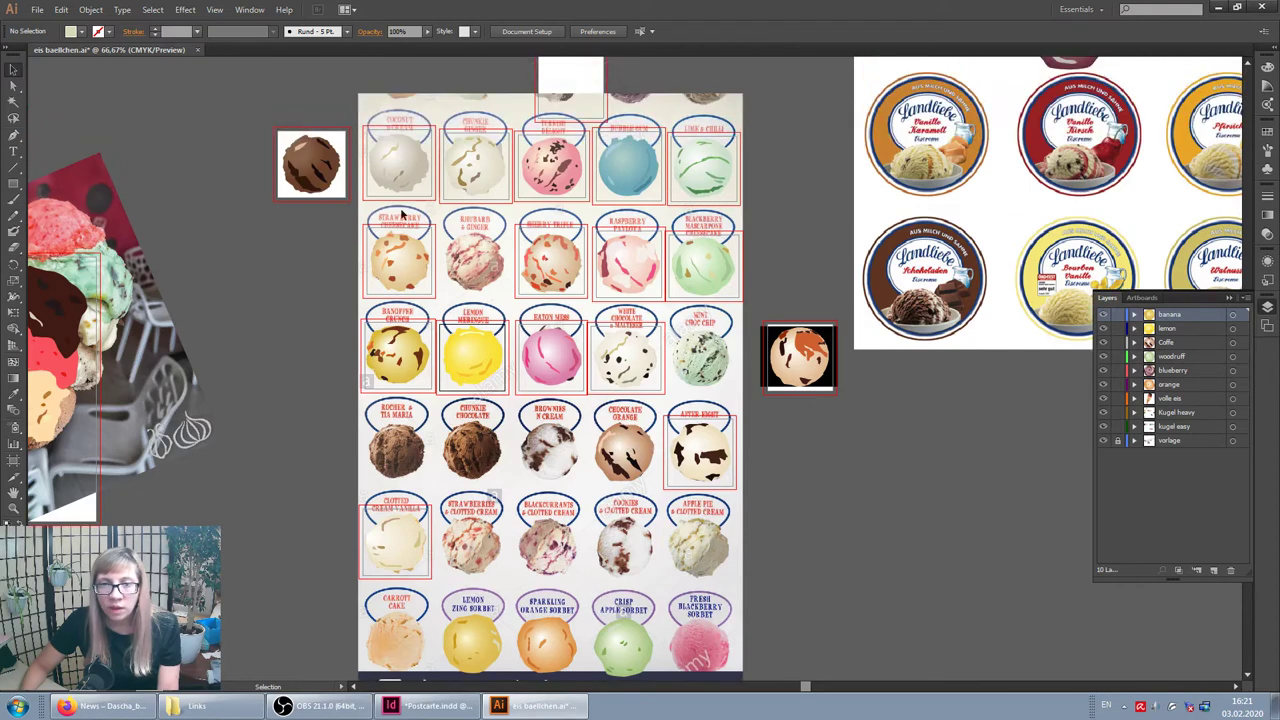
scroll(410, 213, up, 2)
scroll(417, 212, up, 1)
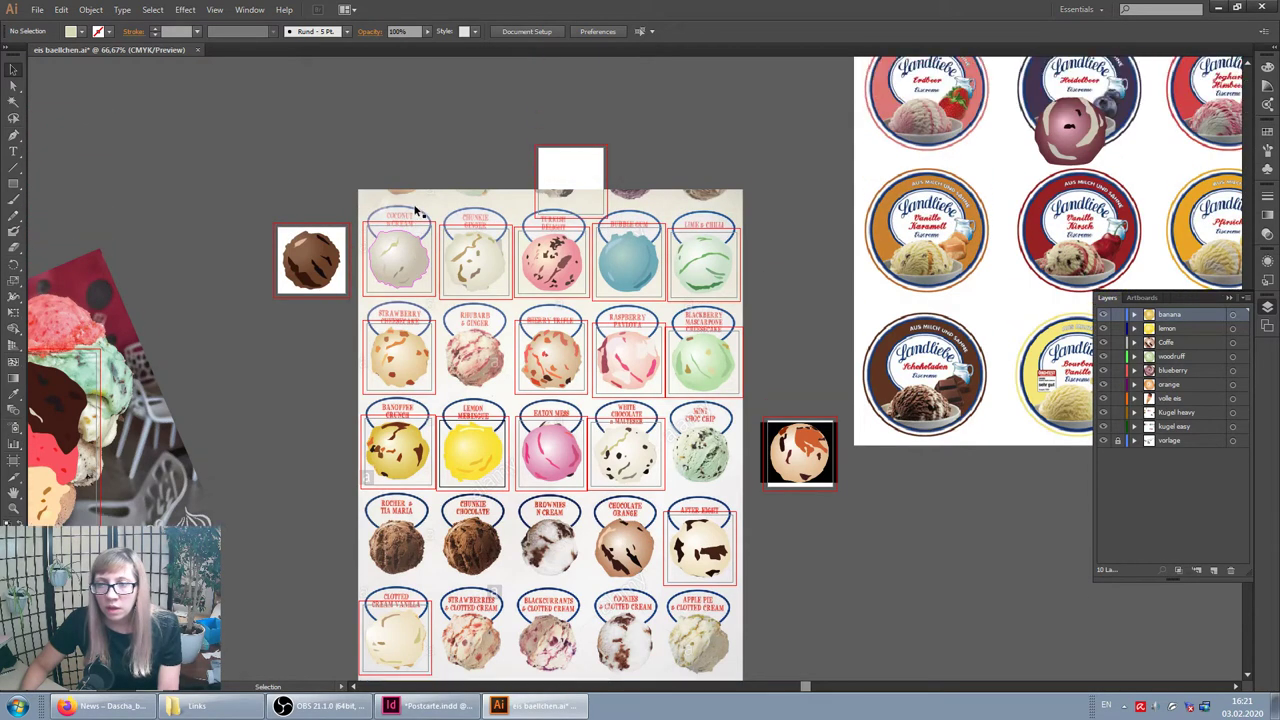
click(301, 256)
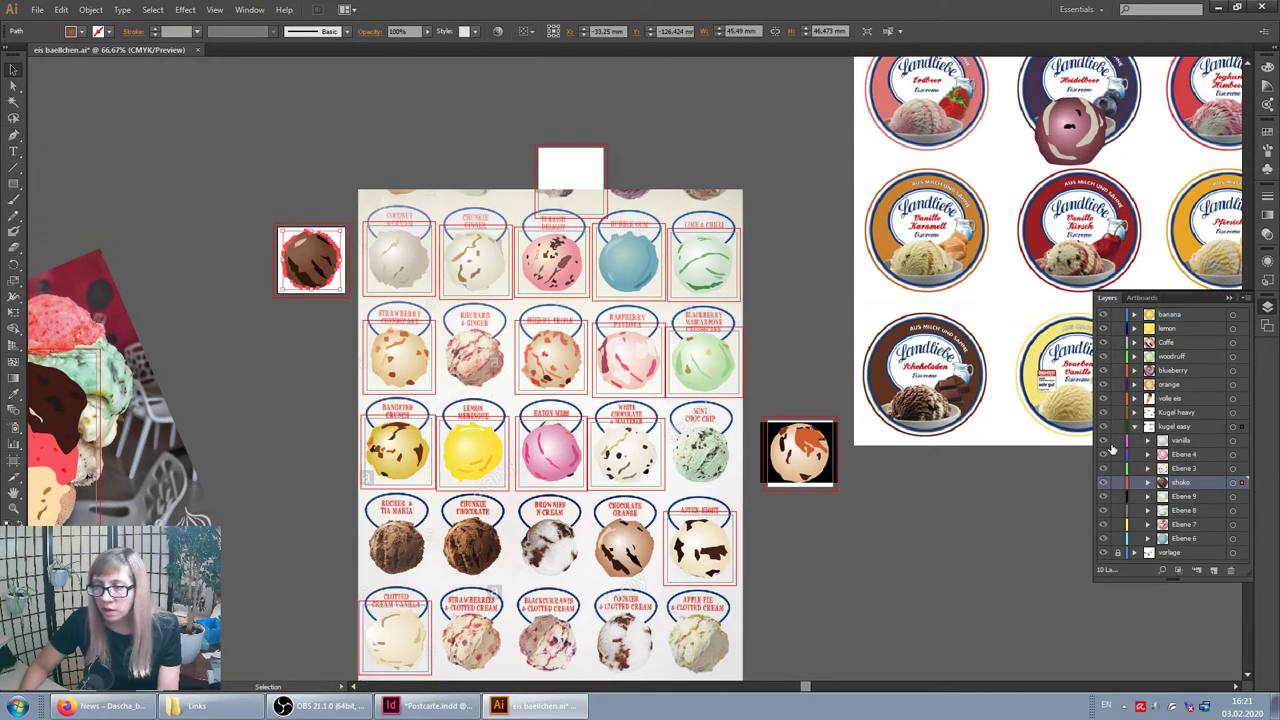
click(1140, 426)
- Pan right to the artboard of twelve Landliebe ice cream lids, including Walnuss
scroll(779, 279, down, 1)
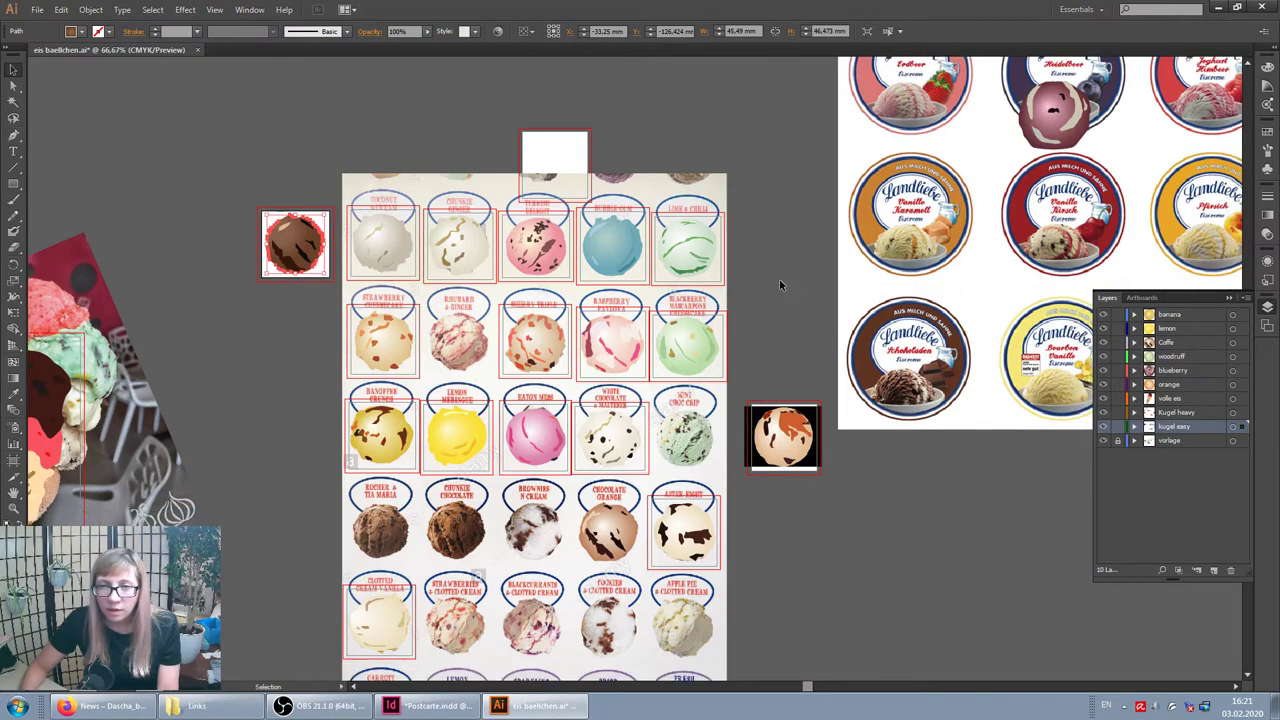
scroll(739, 277, down, 3)
scroll(739, 280, down, 2)
scroll(739, 287, right, 3)
scroll(730, 296, right, 3)
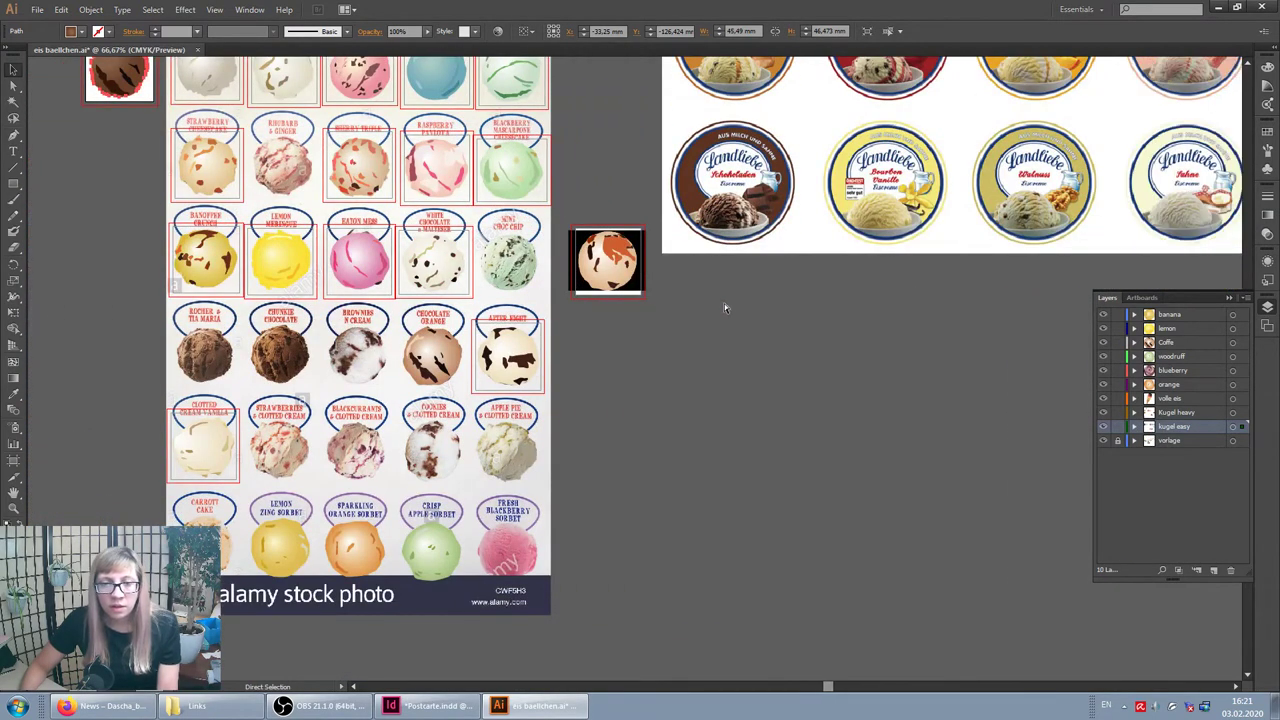
scroll(800, 300, down, 1)
scroll(829, 302, up, 5)
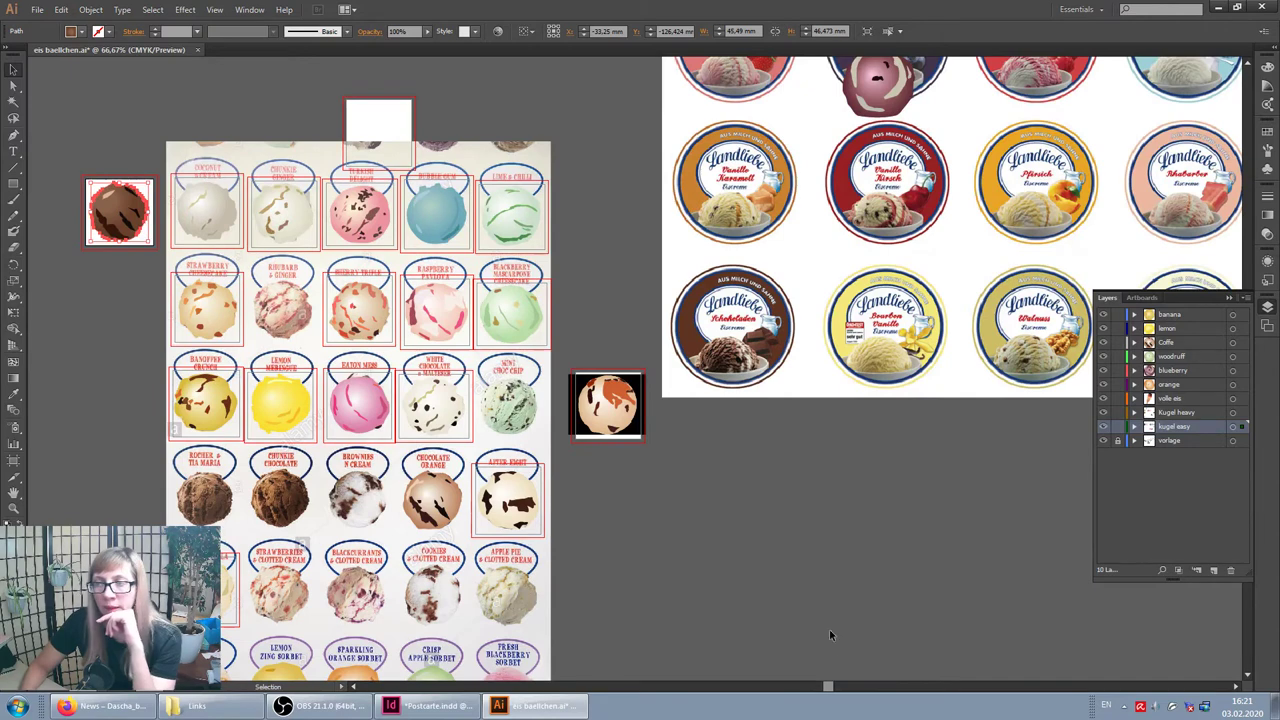
drag(829, 686, 846, 688)
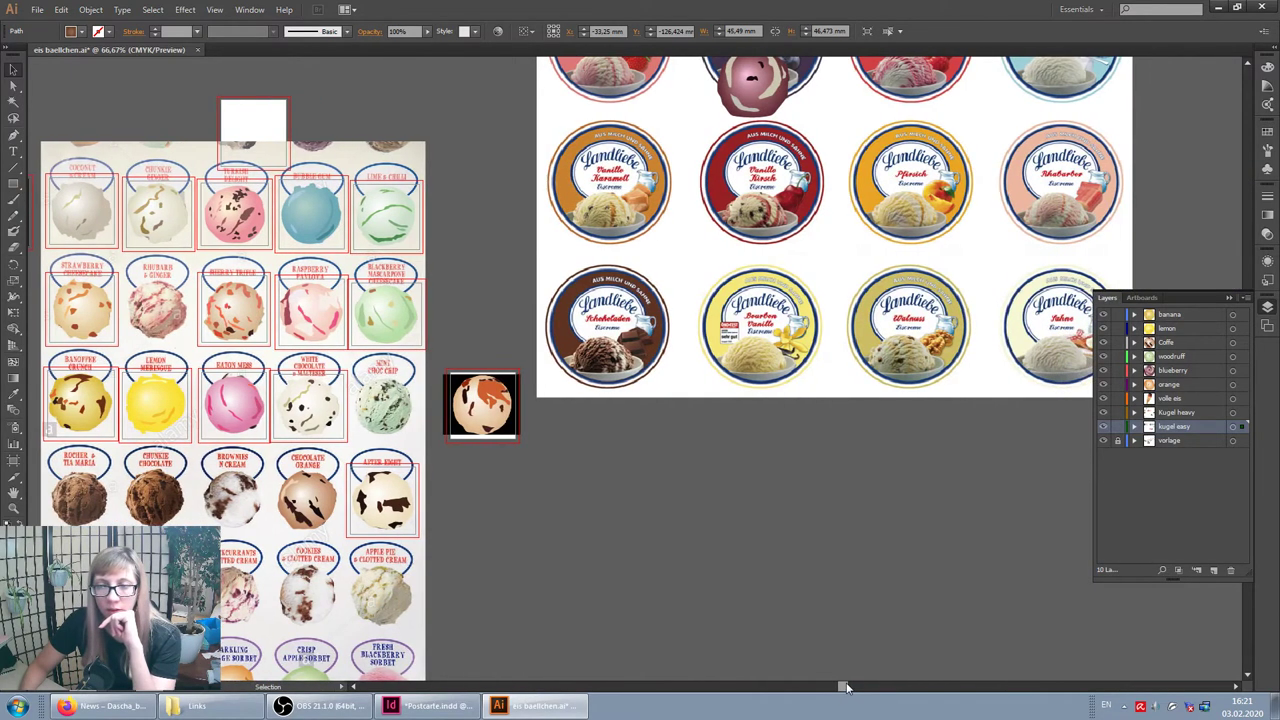
scroll(907, 517, up, 1)
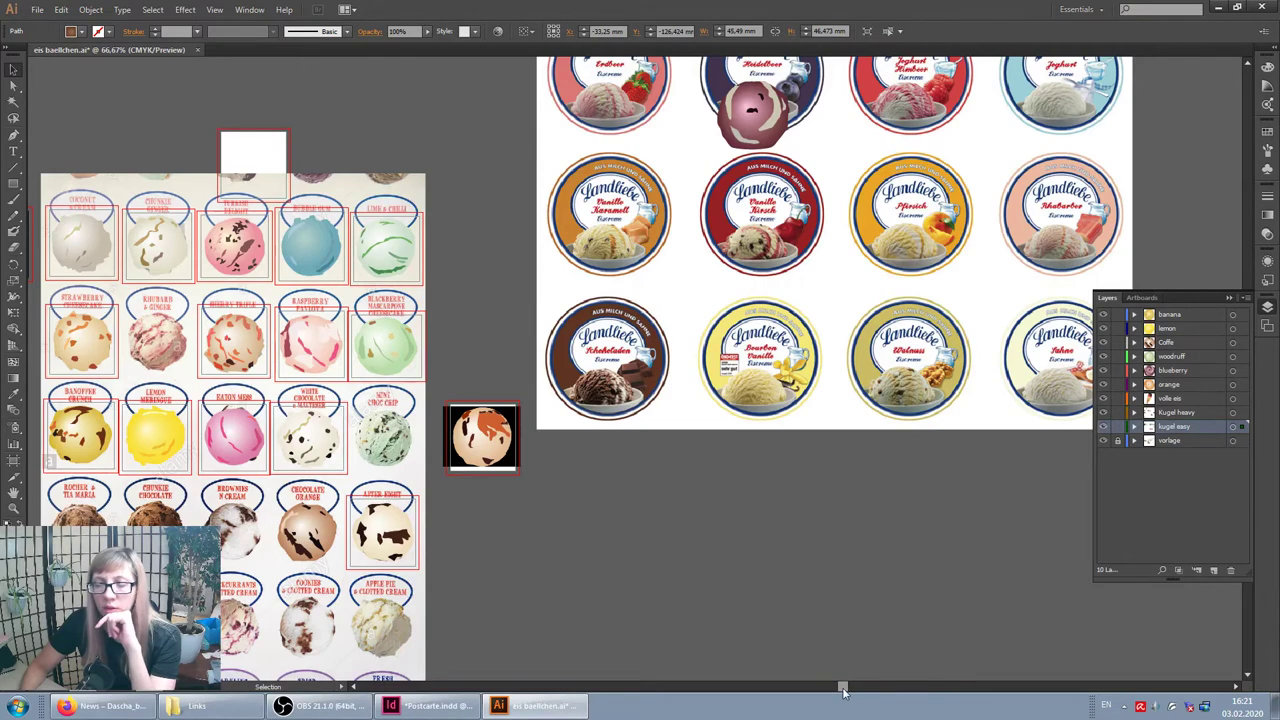
drag(843, 690, 856, 690)
scroll(884, 479, up, 2)
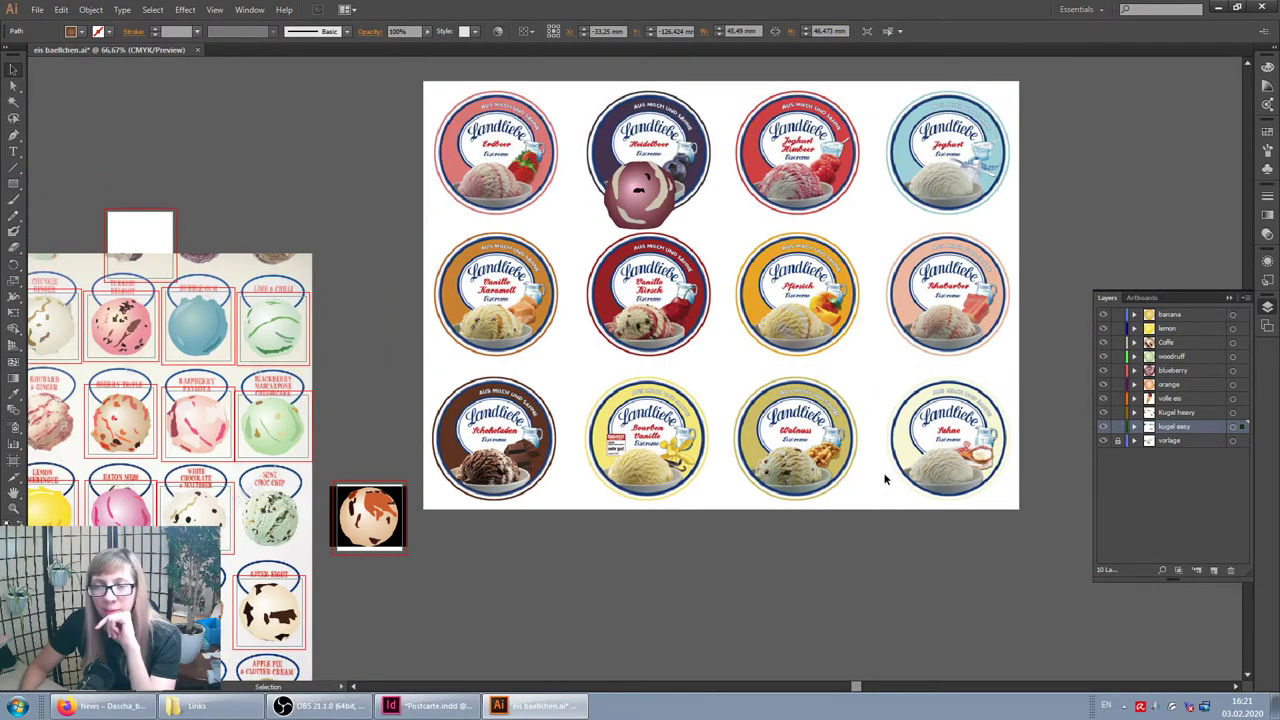
scroll(884, 479, down, 2)
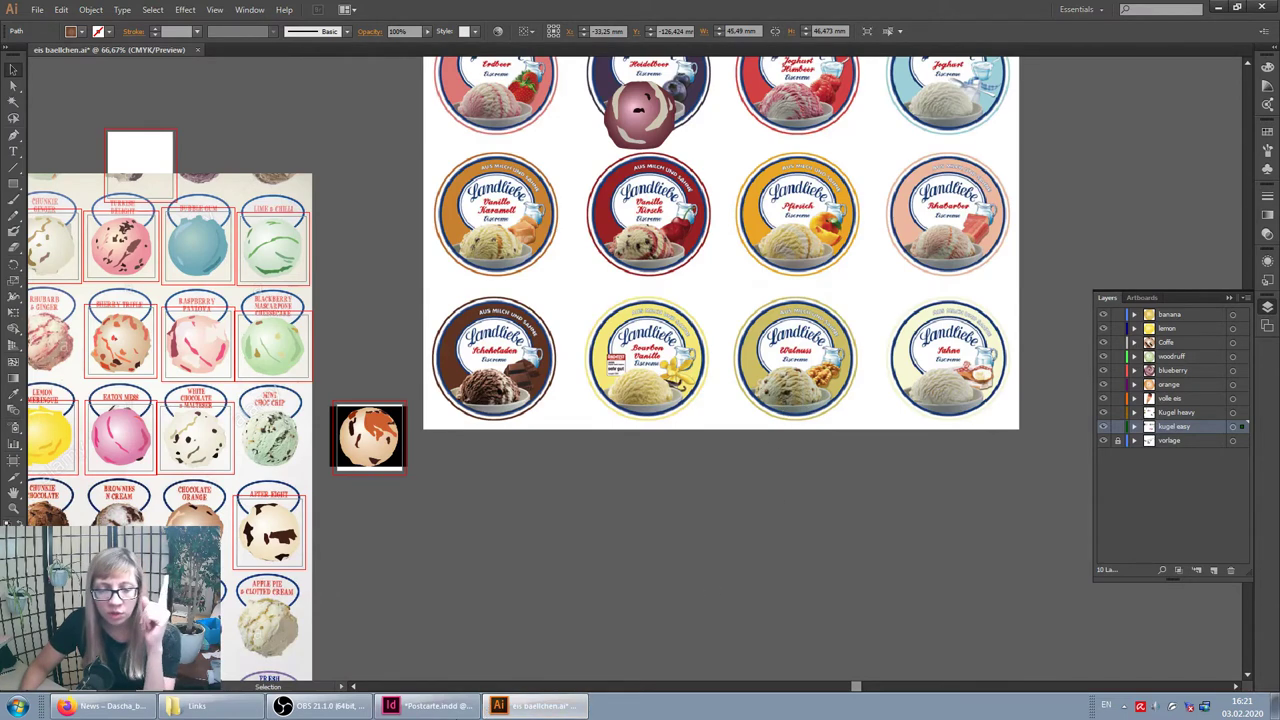
- Glance at the InDesign checklist postcard and return to the Illustrator file
click(435, 706)
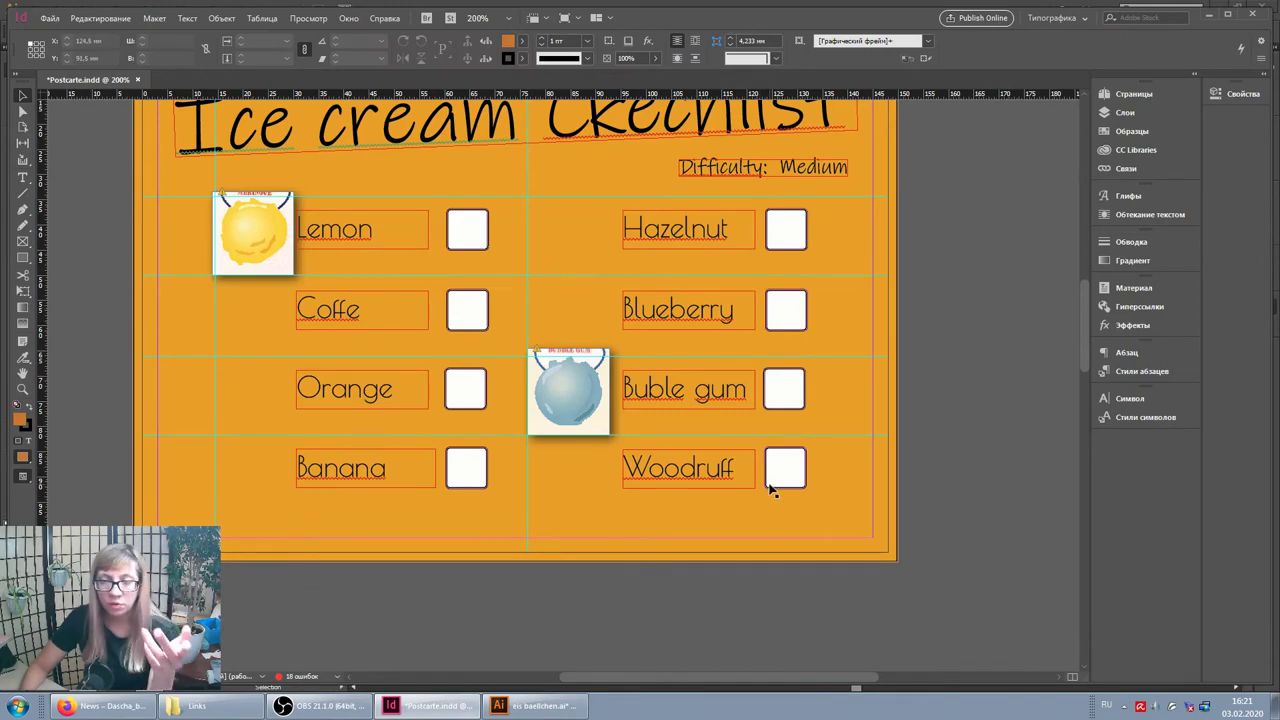
scroll(614, 505, up, 2)
scroll(570, 553, down, 3)
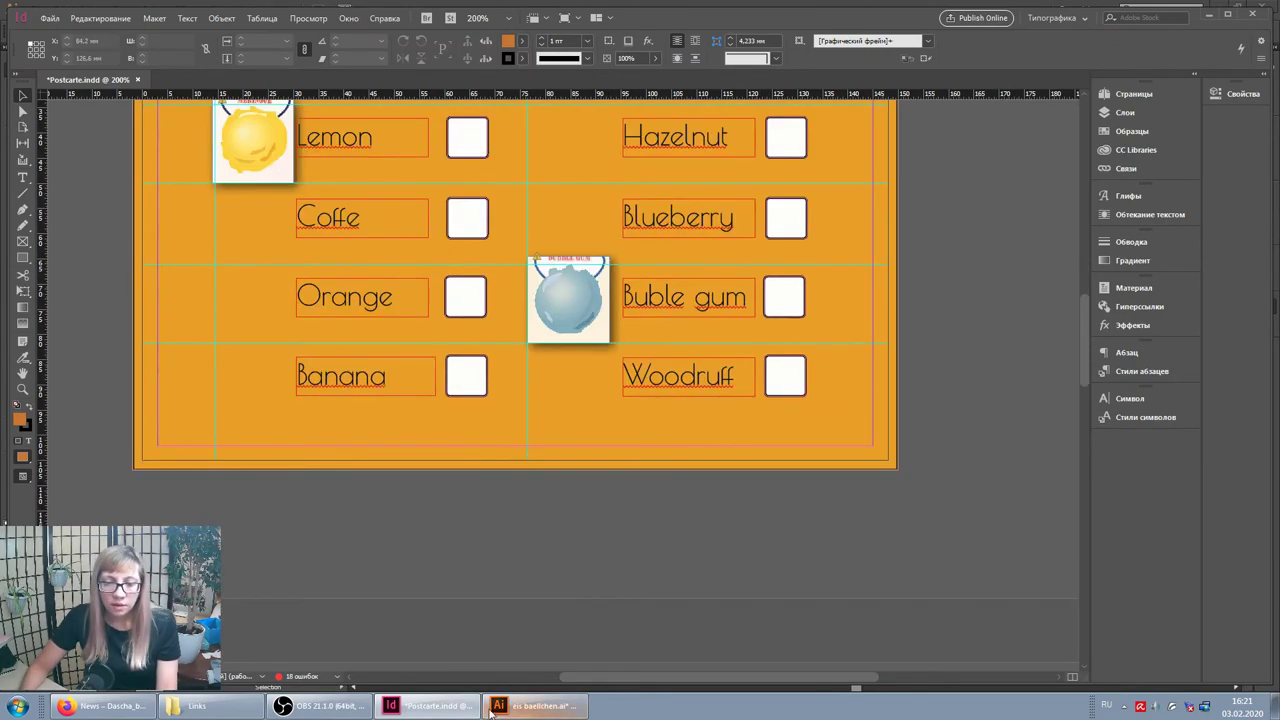
click(494, 707)
scroll(786, 292, up, 2)
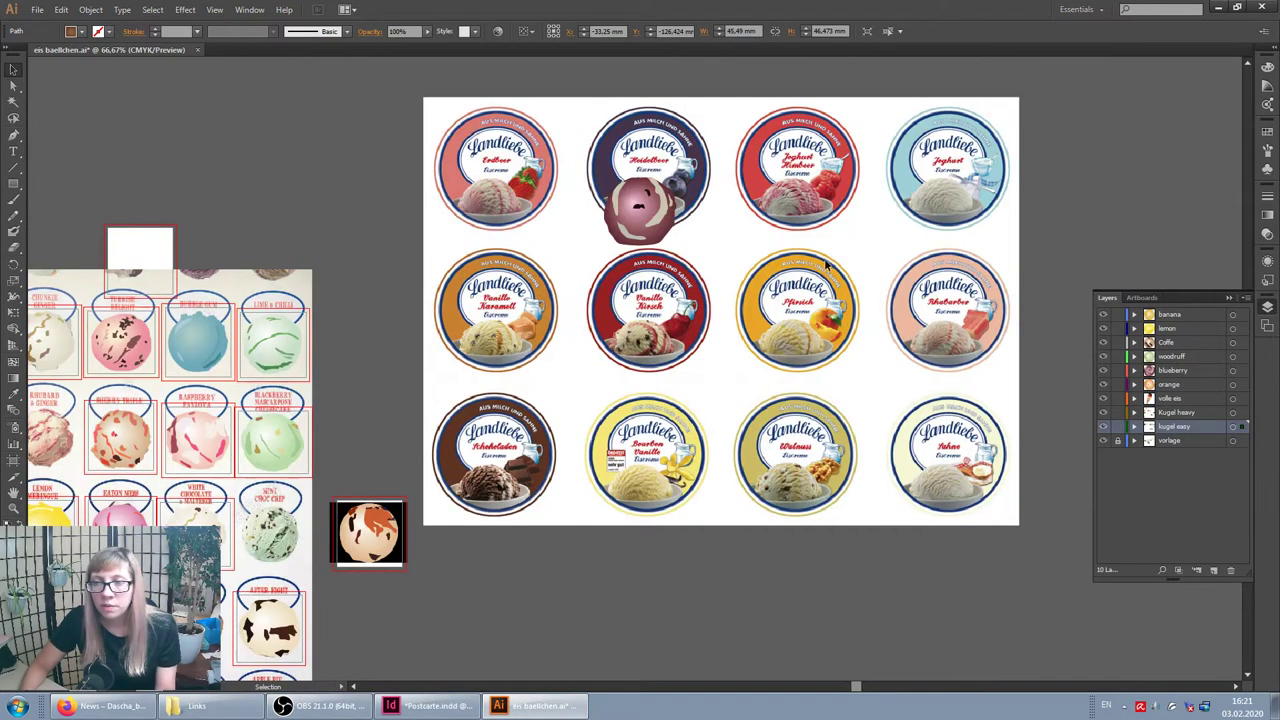
- Add a new layer above banana and name it hazelnut
scroll(826, 264, right, 2)
scroll(686, 531, down, 1)
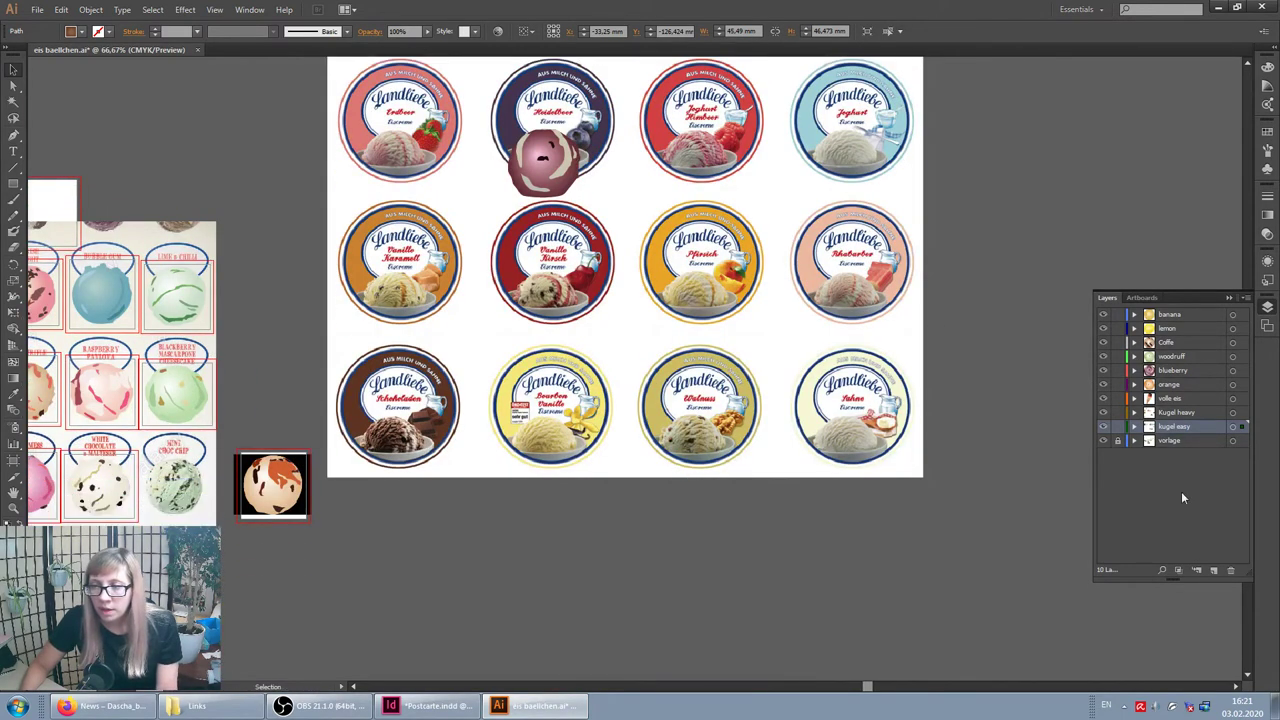
click(1180, 315)
click(1213, 569)
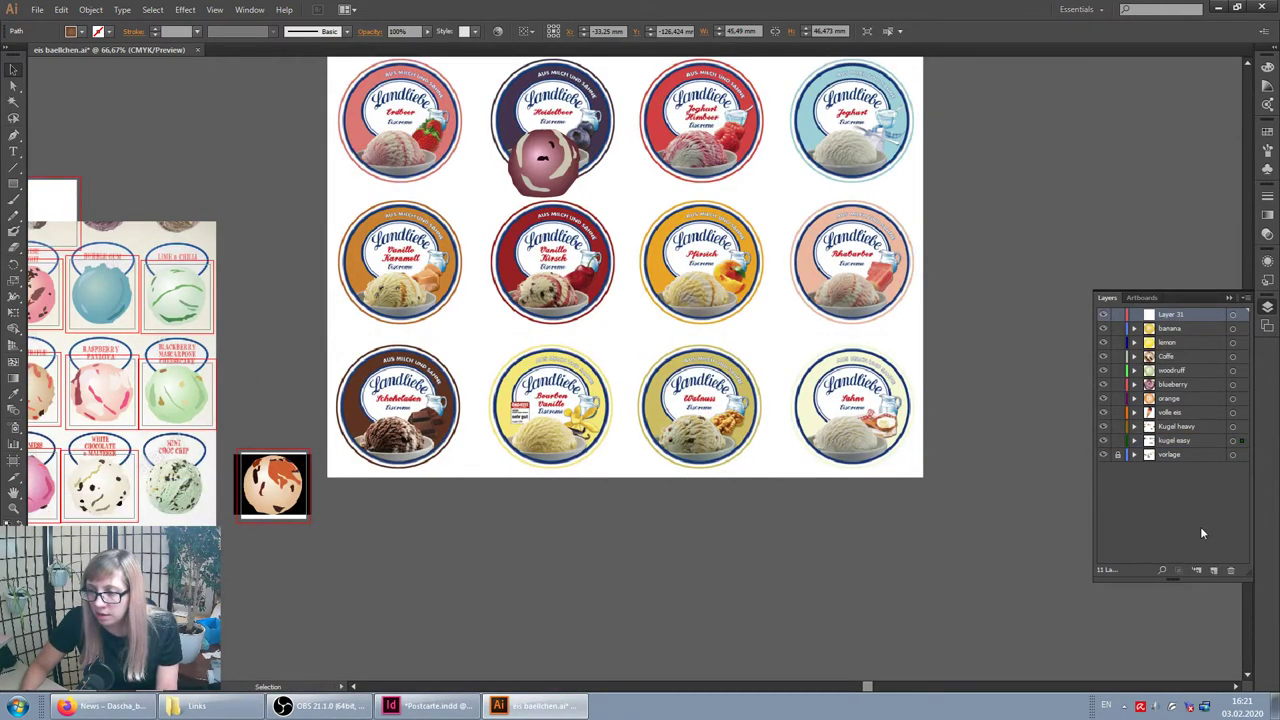
double_click(1168, 315)
text(haz)
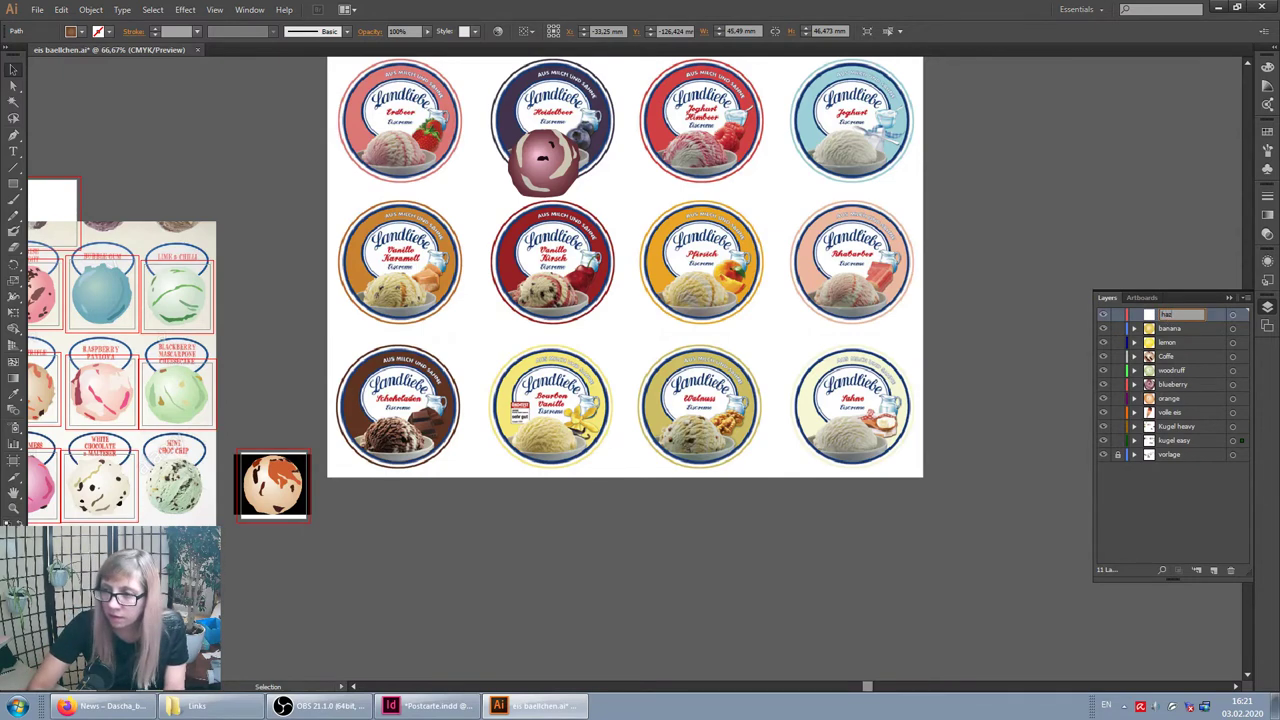
text(el)
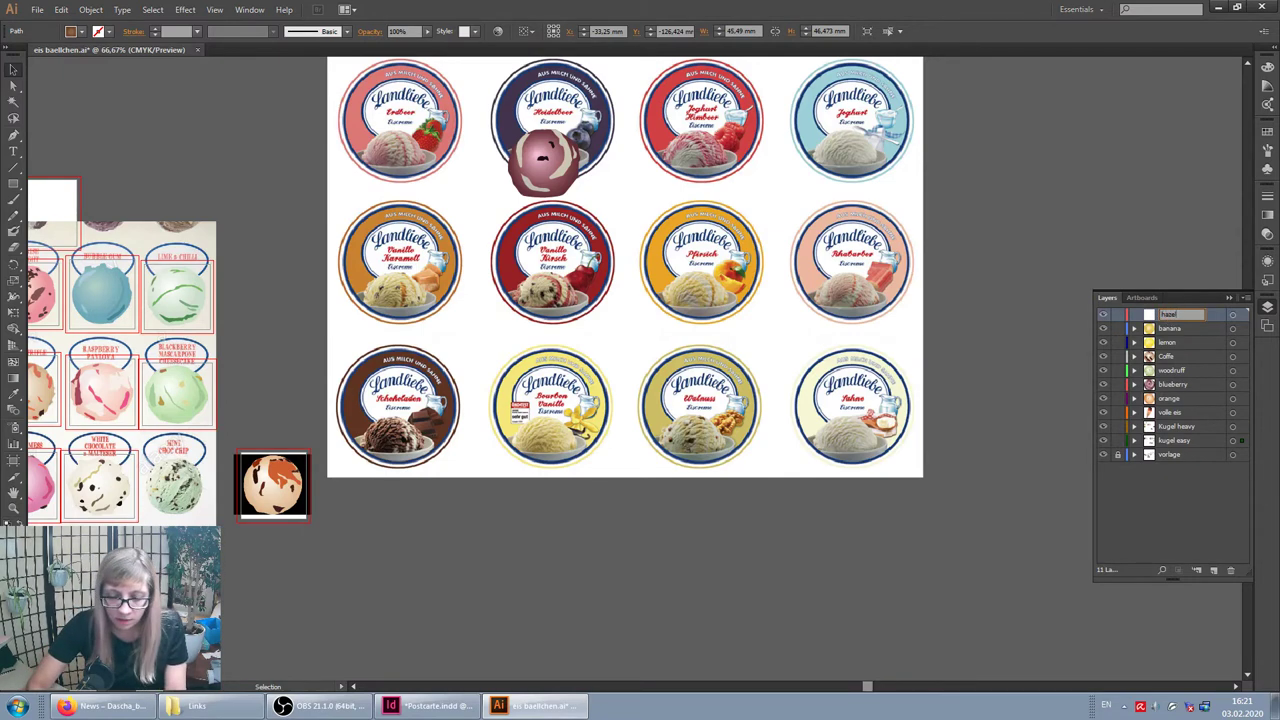
key(Return)
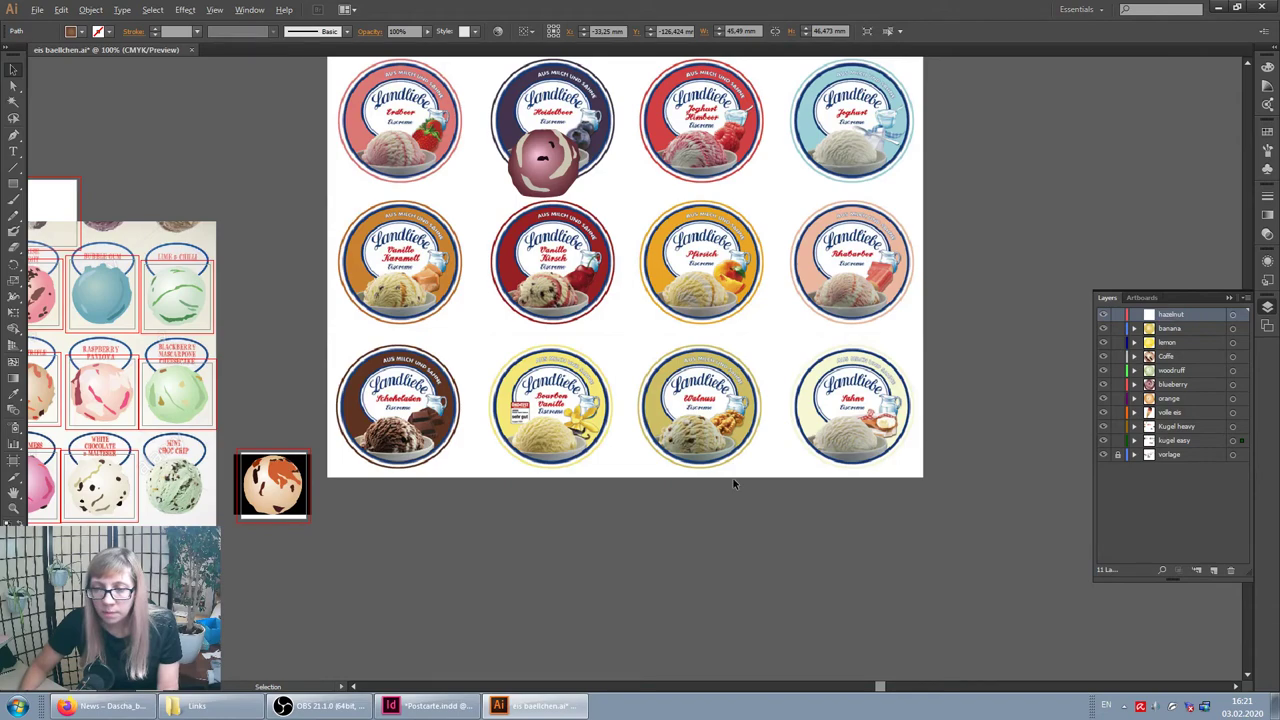
- Zoom to the Walnuss label and trace a curved brown outline around its ice cream scoop
scroll(850, 405, up, 5)
scroll(561, 540, down, 2)
scroll(443, 509, down, 2)
scroll(443, 509, up, 1)
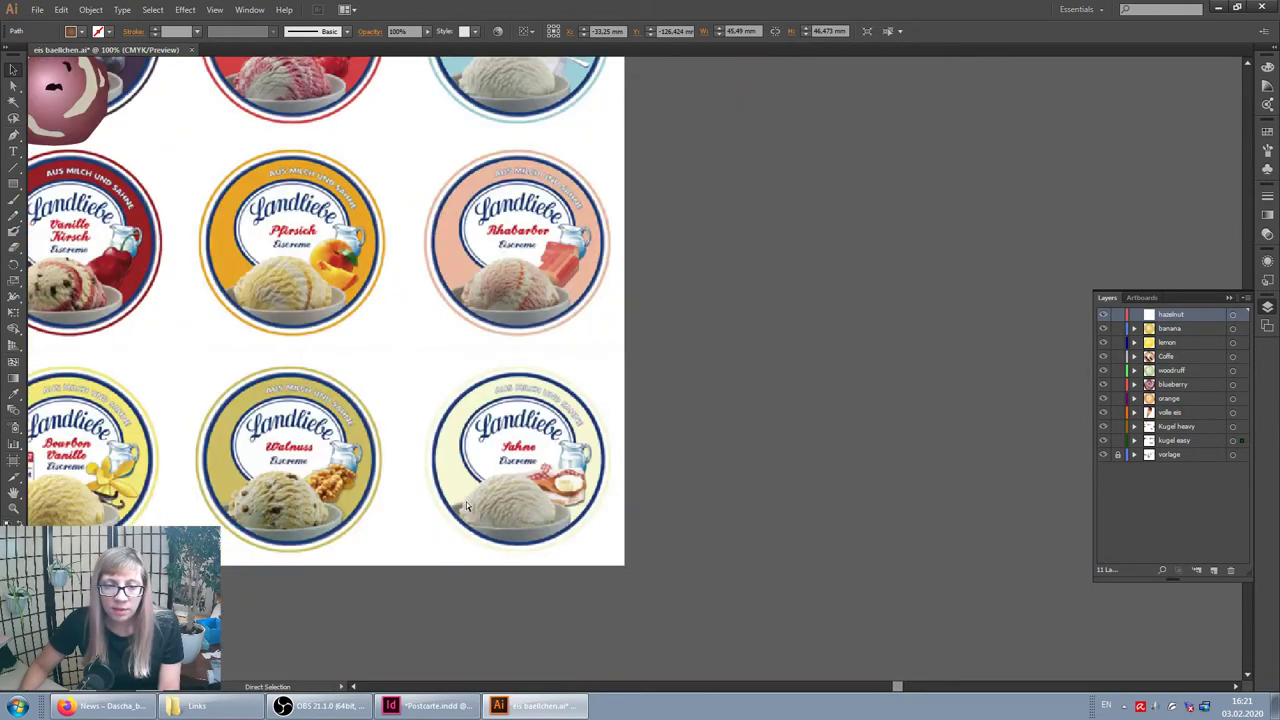
scroll(430, 518, up, 1)
scroll(428, 518, up, 1)
scroll(410, 480, down, 1)
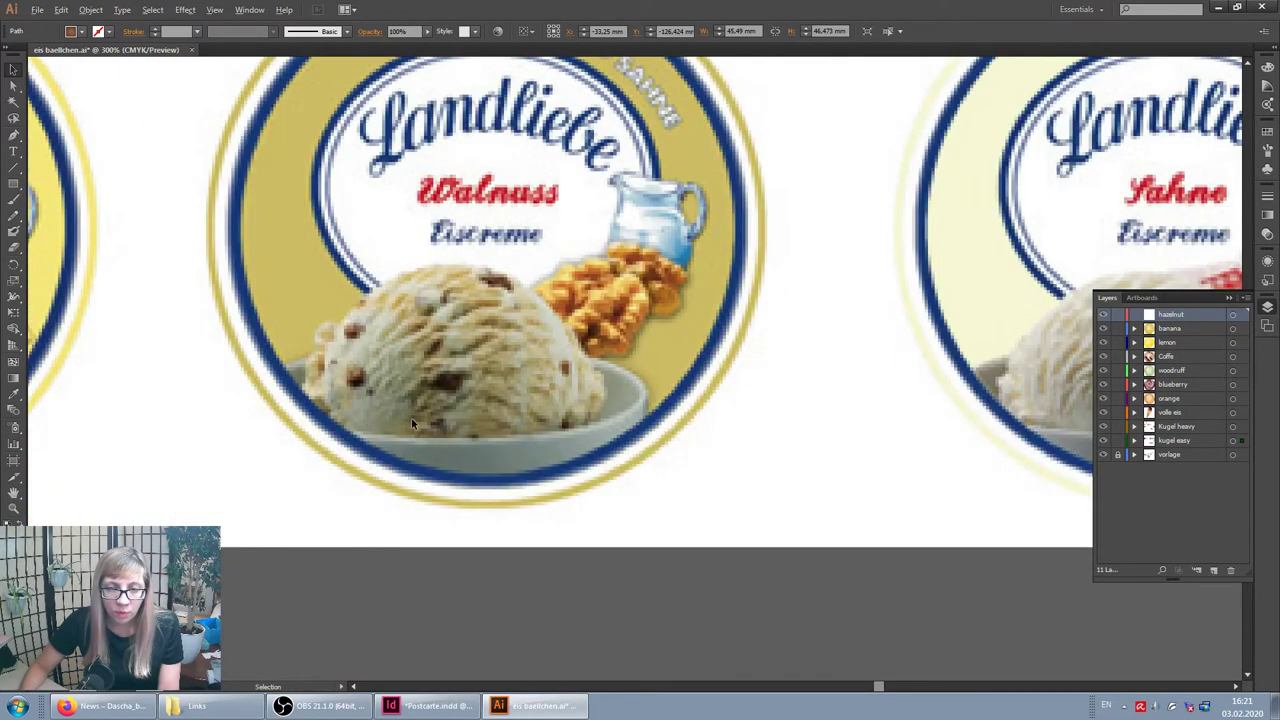
scroll(370, 400, down, 1)
key(p)
mouse_move(383, 341)
mouse_down()
mouse_move(345, 365)
mouse_move(340, 405)
mouse_up()
key(v)
key(ctrl+z)
mouse_move(419, 318)
mouse_down()
mouse_move(375, 345)
mouse_move(337, 400)
mouse_up()
click(365, 485)
drag(385, 513, 457, 508)
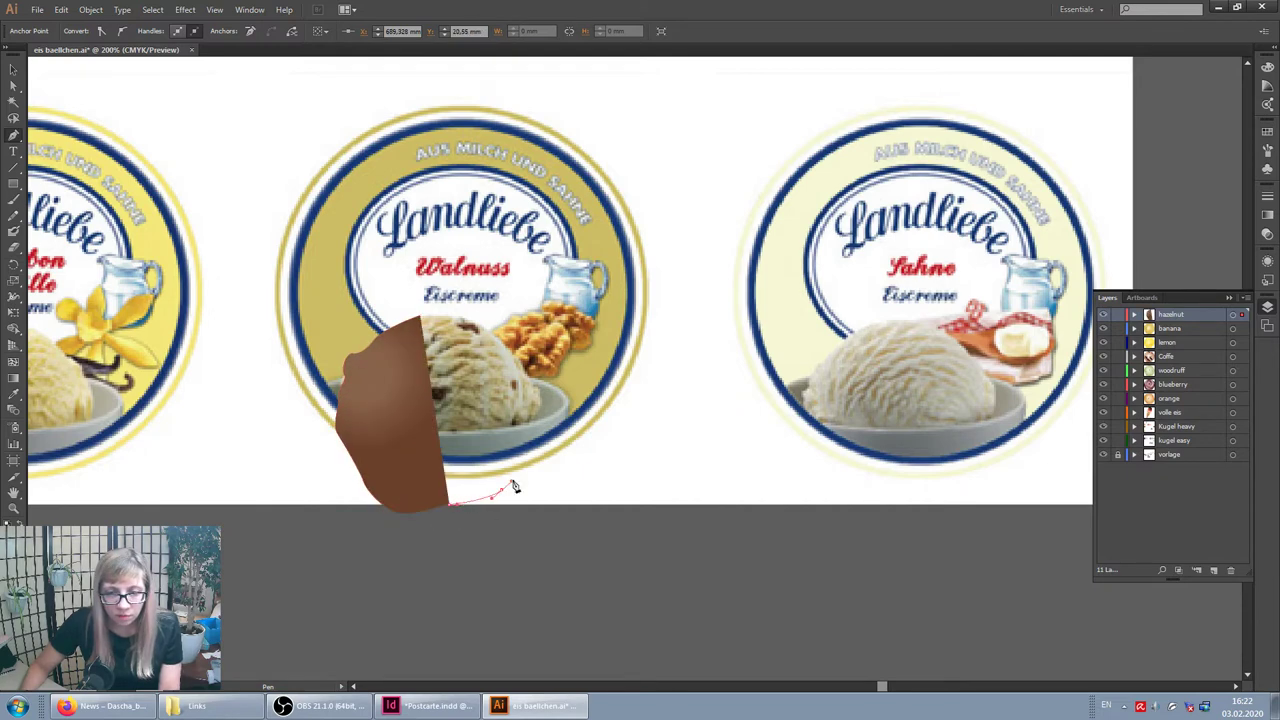
mouse_move(517, 462)
mouse_down()
mouse_move(535, 400)
mouse_move(508, 348)
mouse_move(410, 323)
mouse_up()
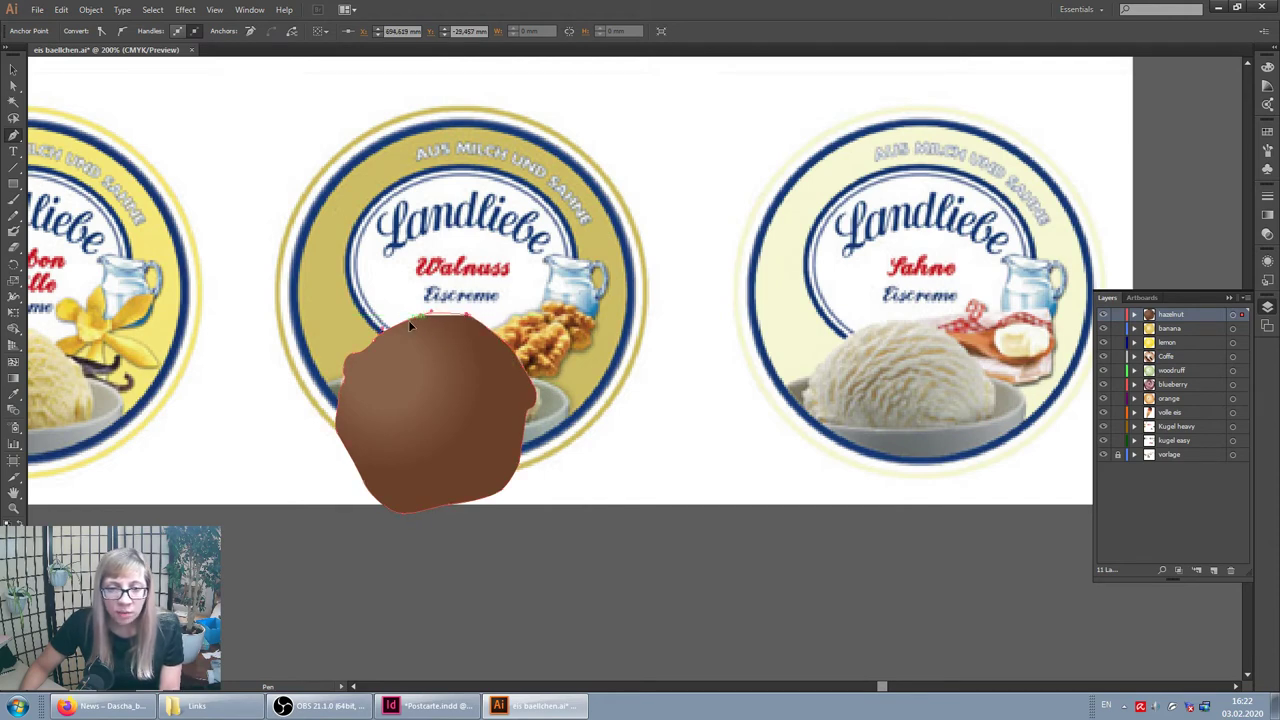
- Adjust points on the brown scoop outline, then select the whole shape
scroll(120, 149, left, 1)
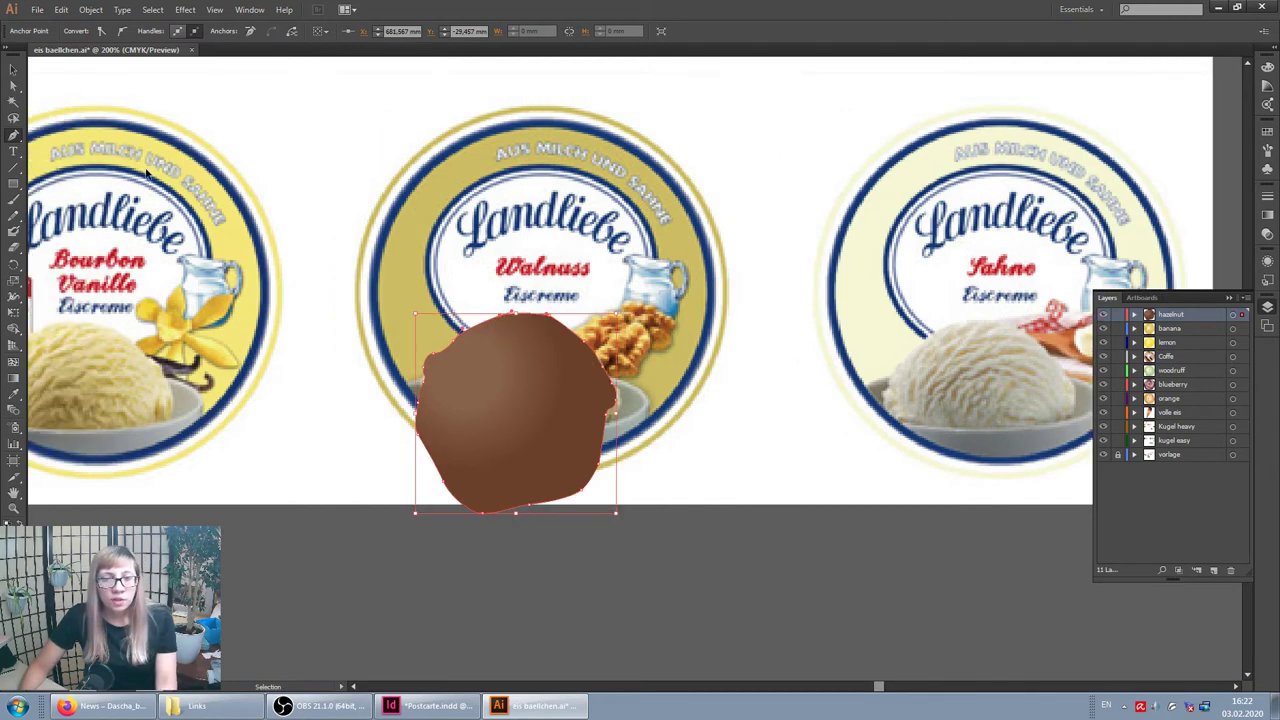
scroll(100, 130, left, 2)
click(14, 67)
click(763, 291)
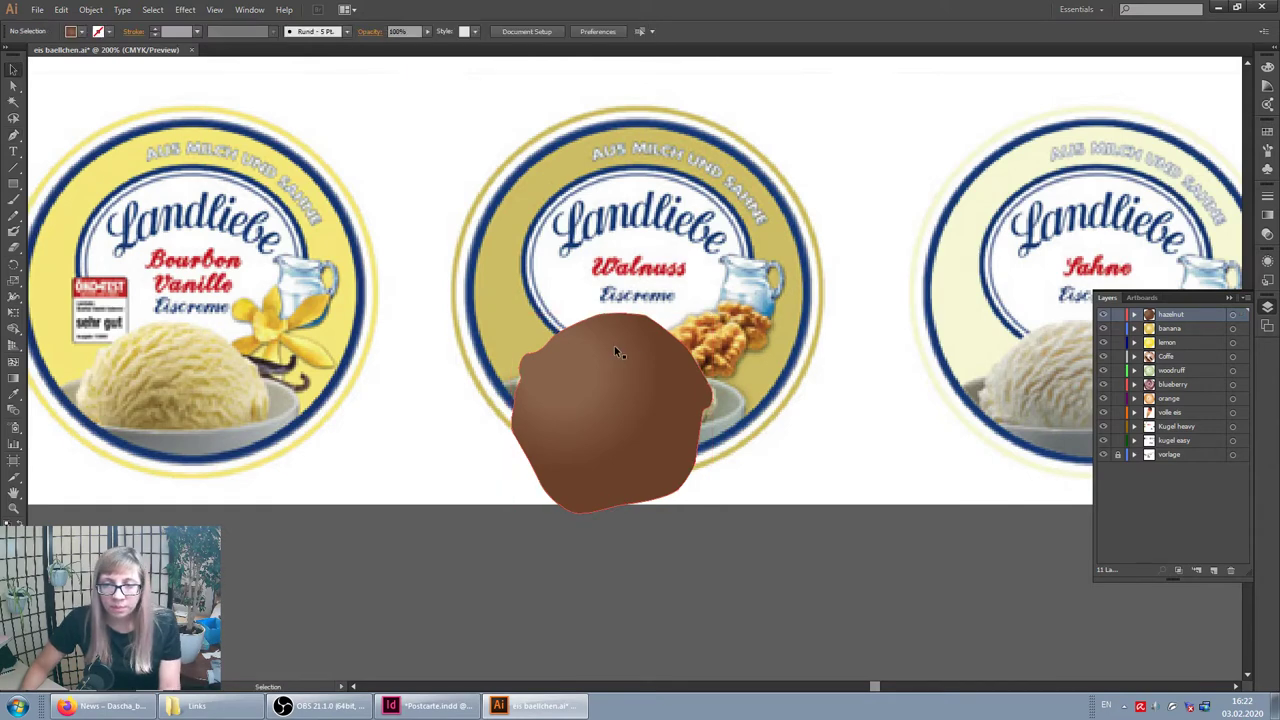
click(612, 344)
key(a)
scroll(611, 344, left, 2)
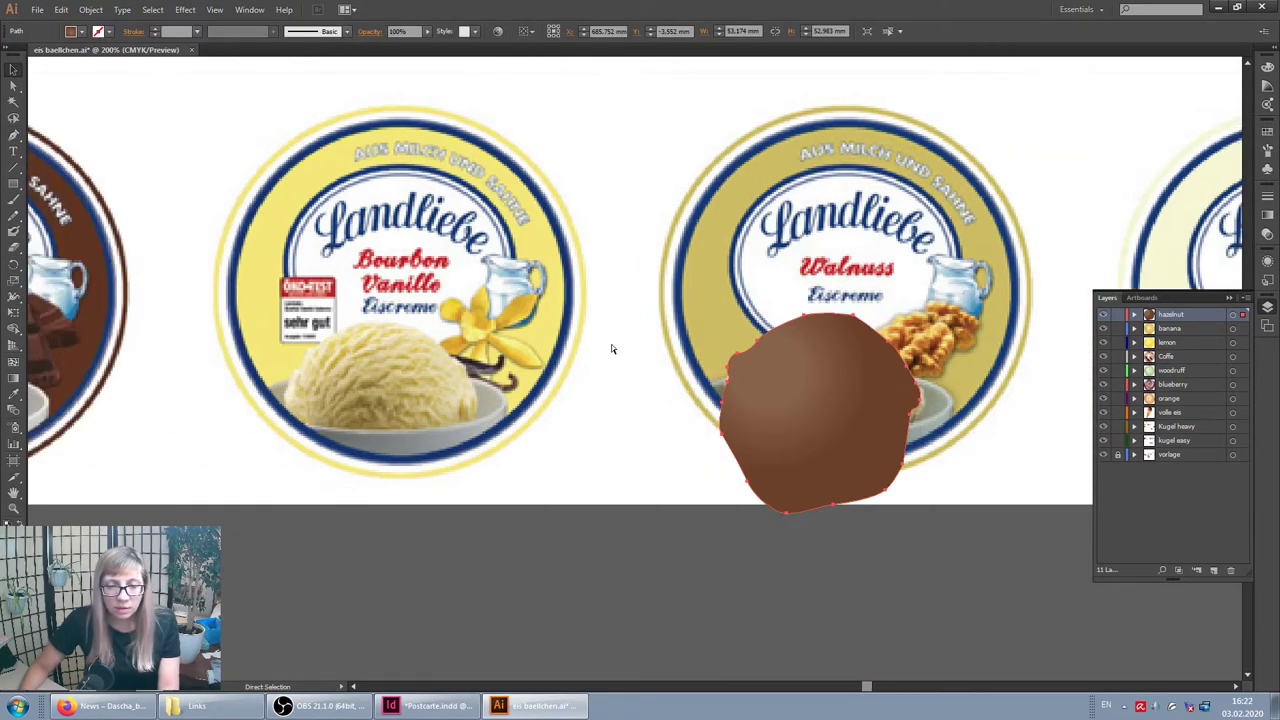
key(v)
scroll(604, 379, down, 4)
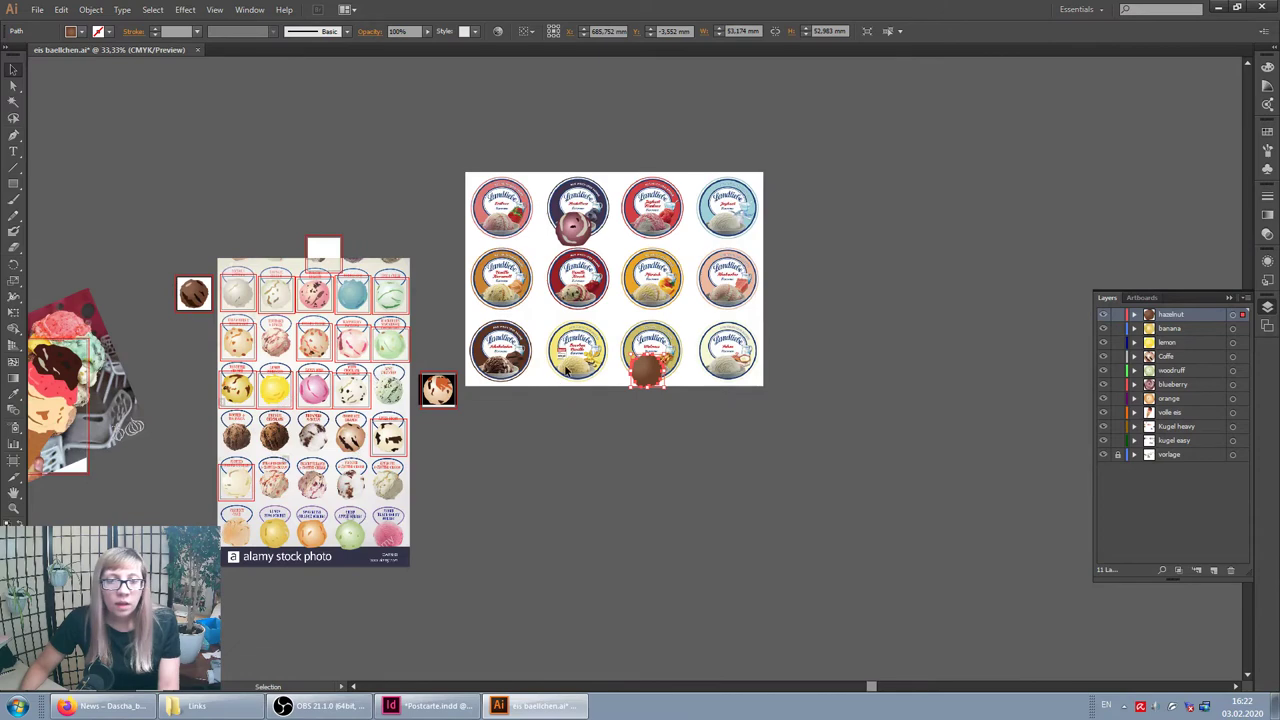
scroll(474, 419, up, 1)
scroll(450, 414, left, 1)
key(v)
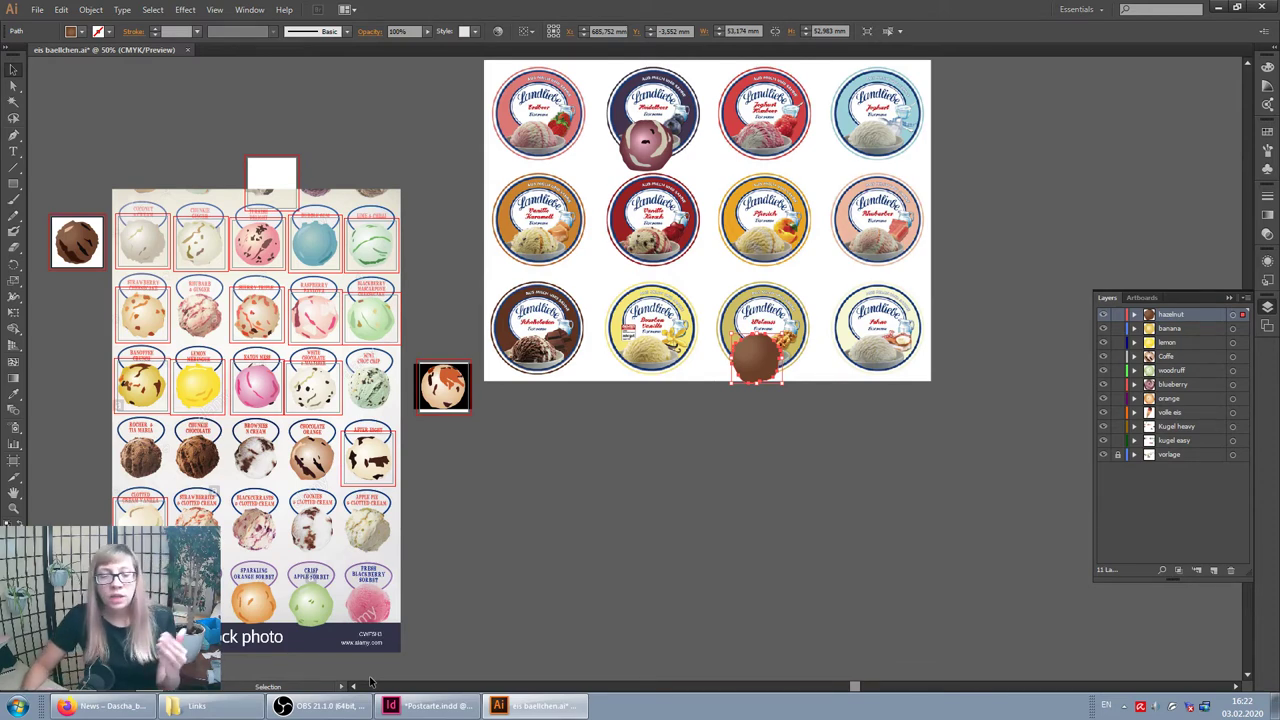
- Browse the shop home page to the €1.50 Eiscream Checklist postcard, then bring up the Links folder
click(98, 707)
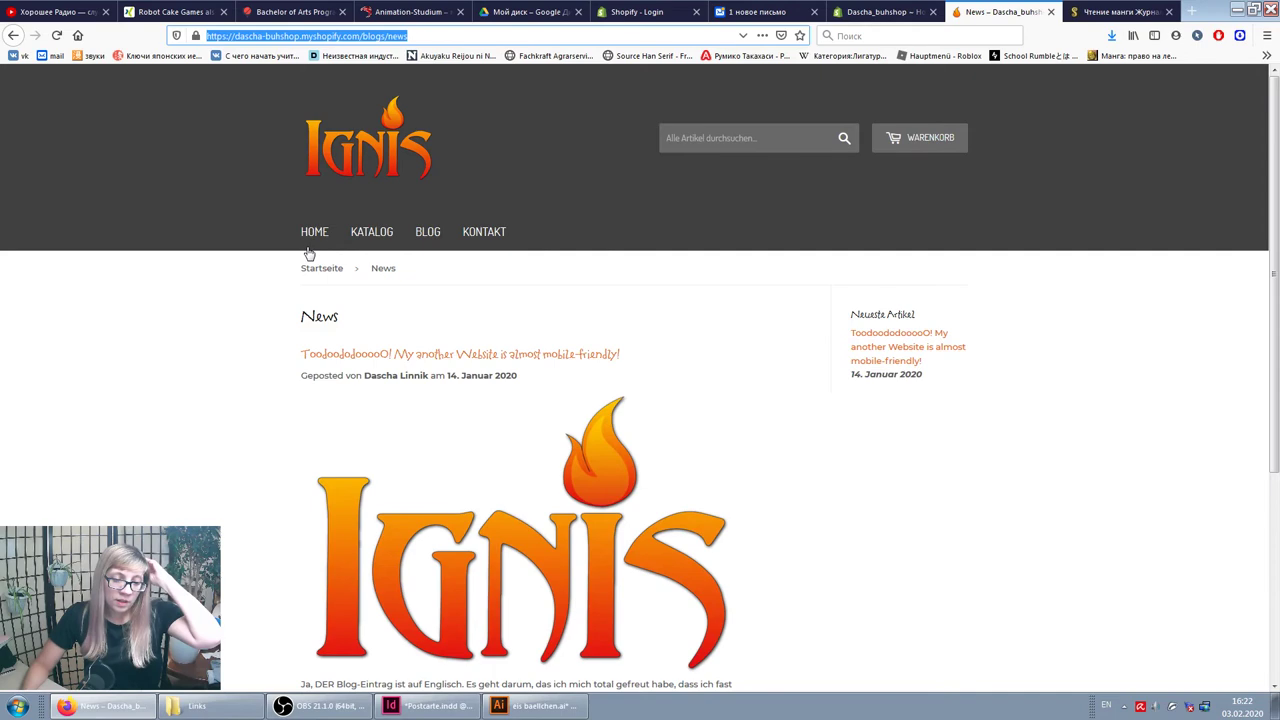
scroll(600, 360, down, 3)
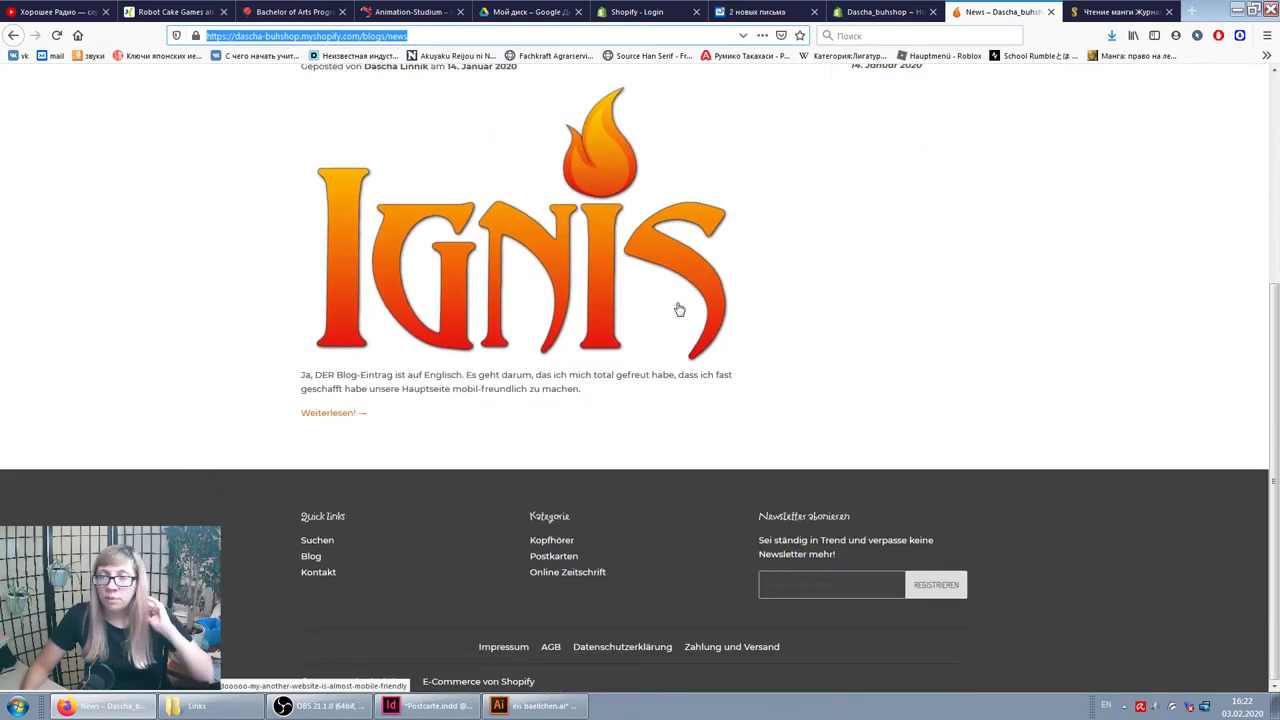
scroll(500, 255, up, 3)
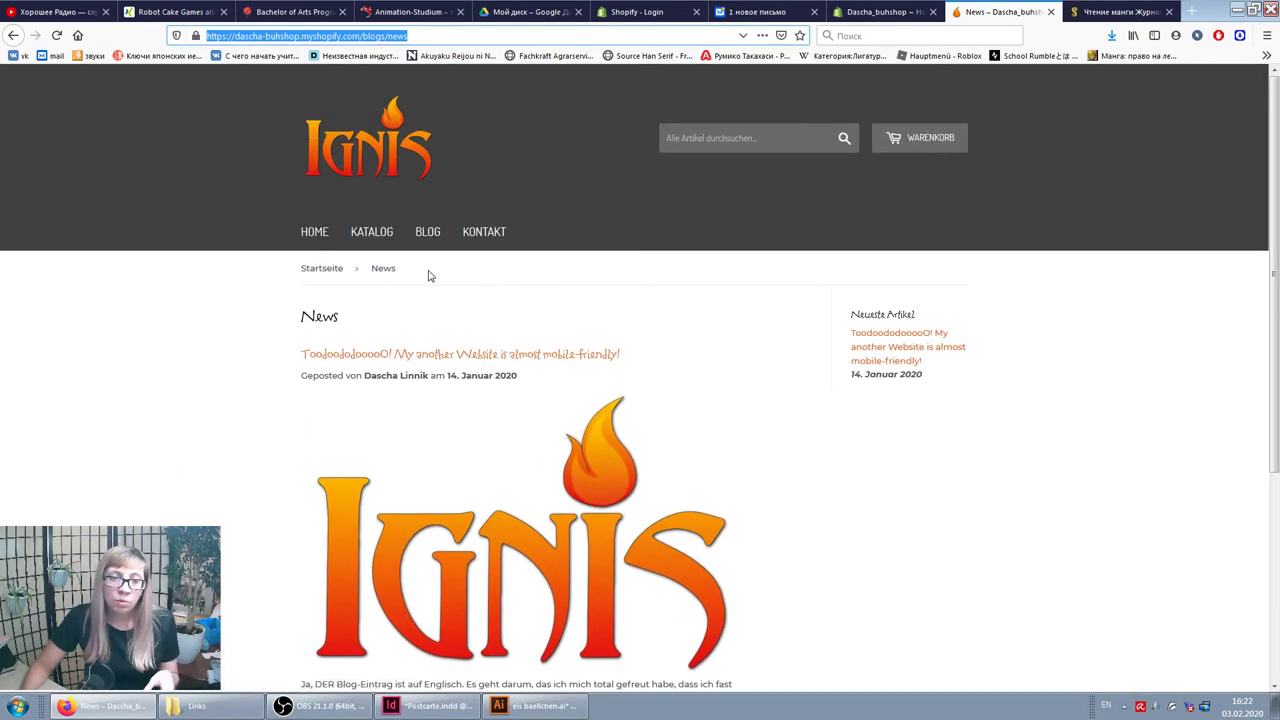
click(326, 232)
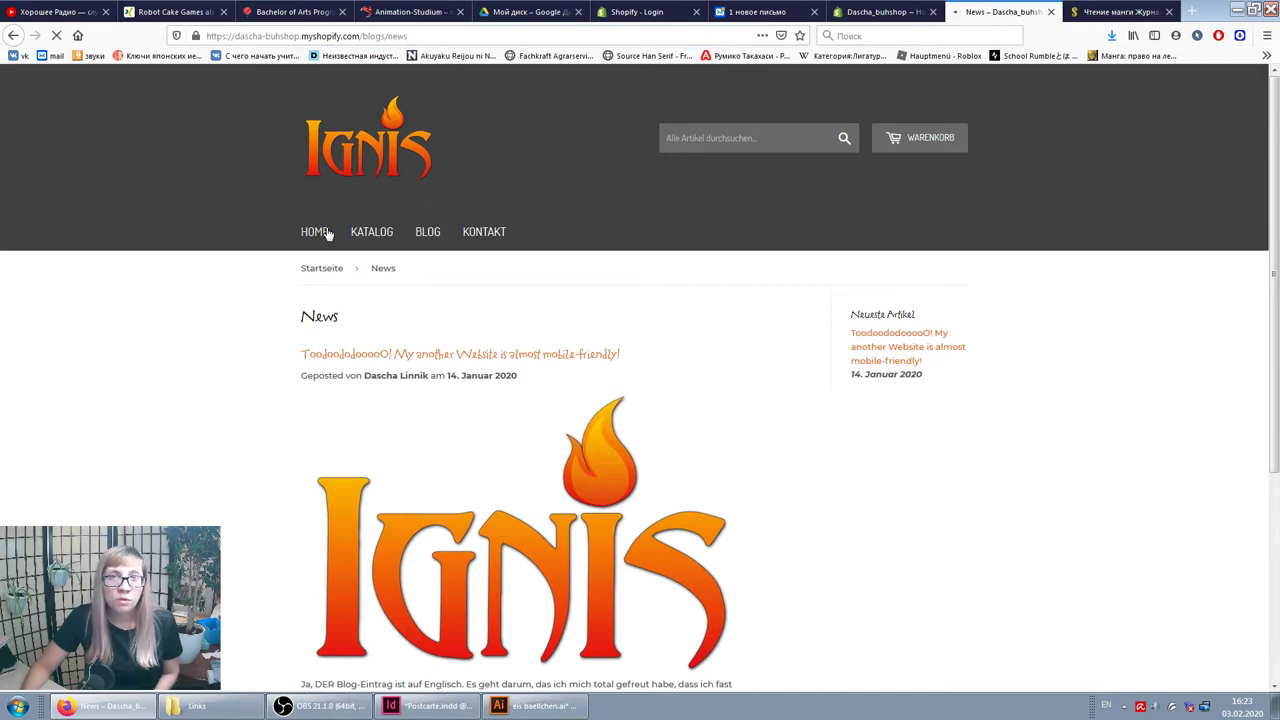
scroll(657, 368, down, 5)
scroll(645, 385, down, 10)
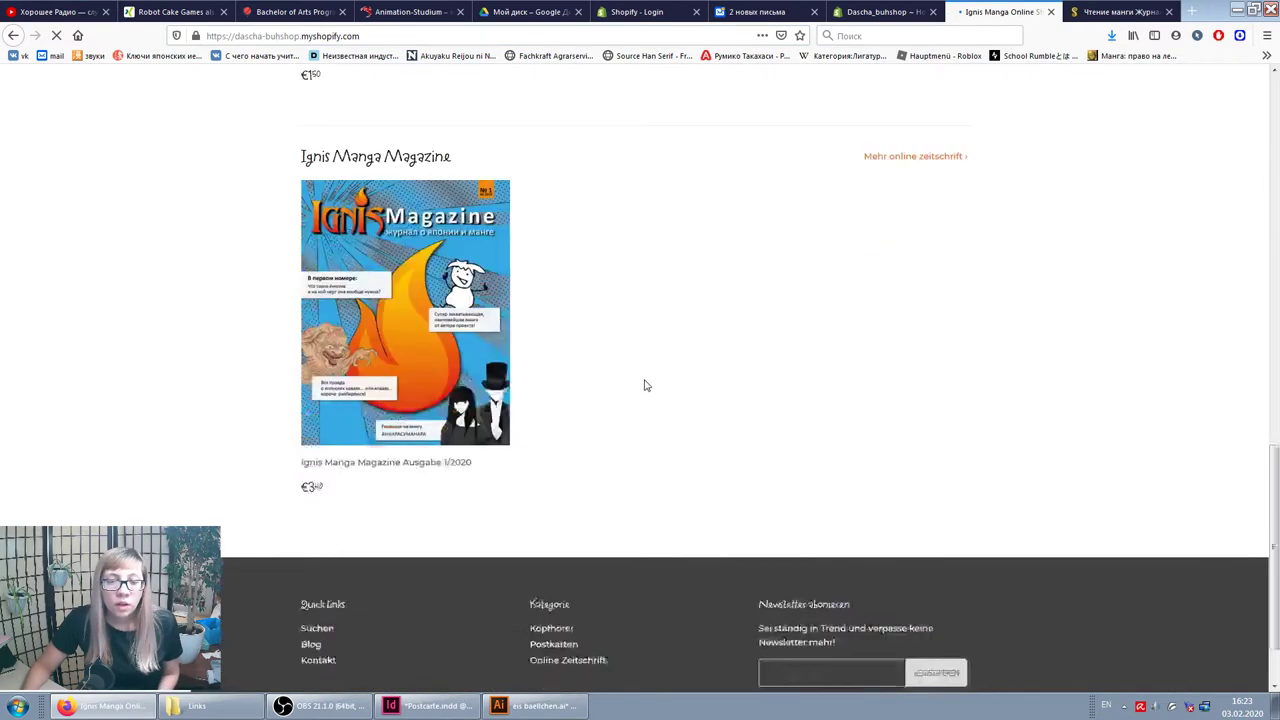
scroll(400, 194, up, 3)
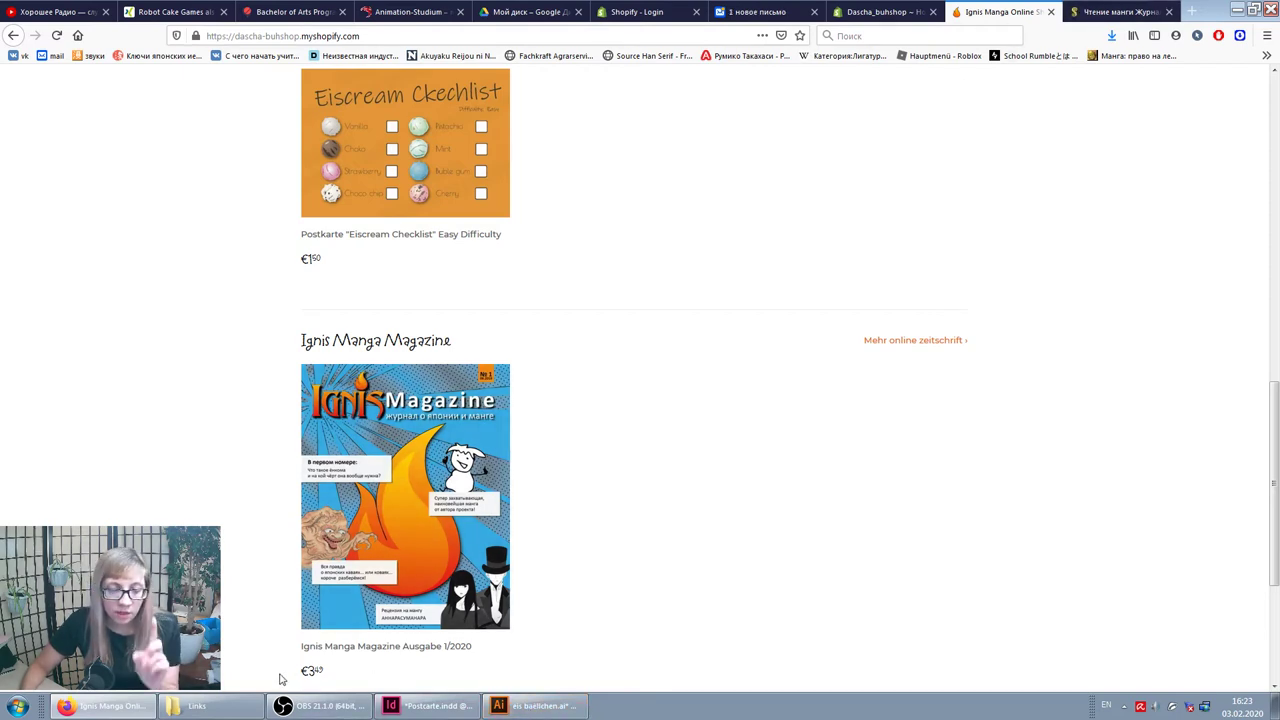
click(238, 716)
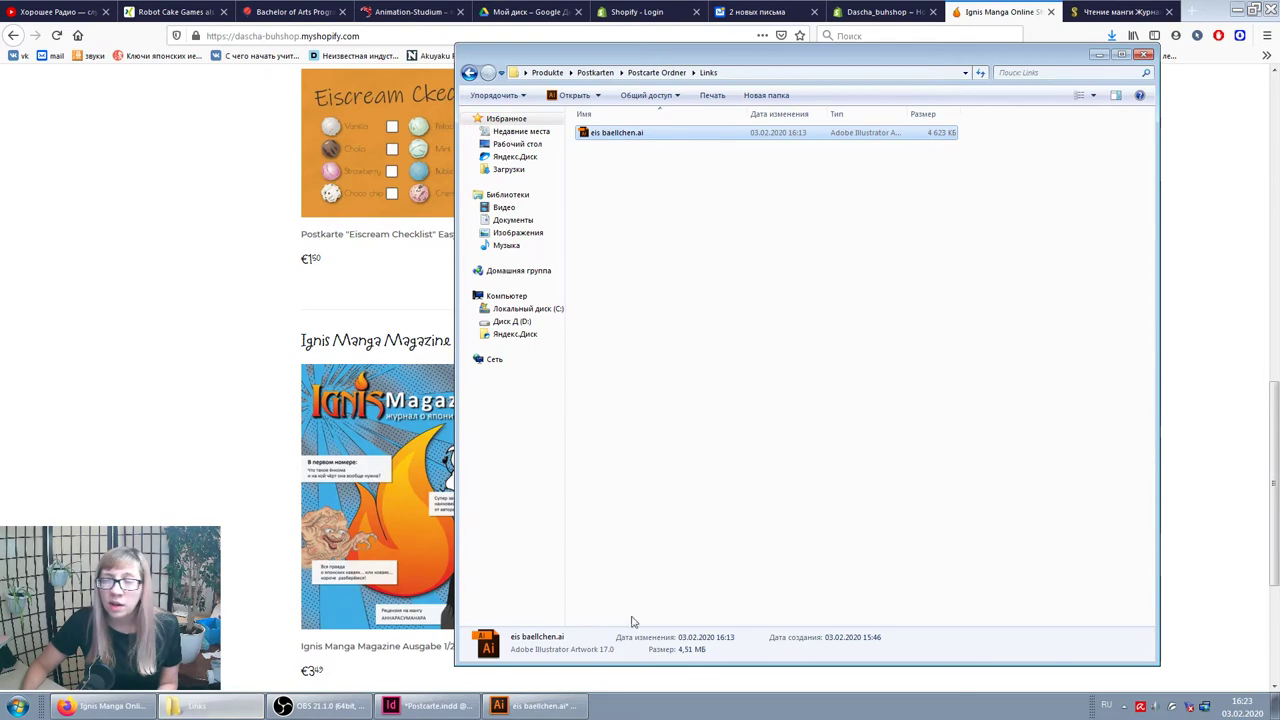
- Copy the green Blackberry Mascarpone ball's shaded fill onto the traced Walnuss scoop
click(535, 706)
alt+scroll(490, 342, up, 3)
key(i)
click(143, 227)
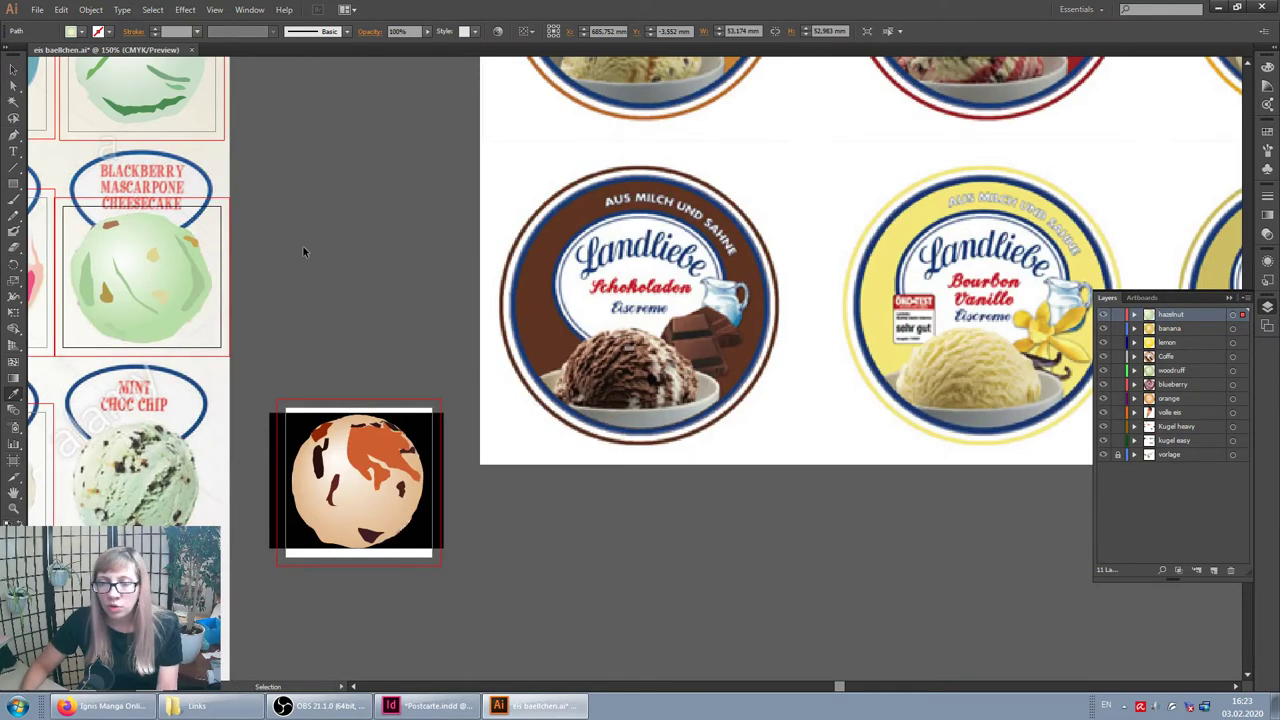
- Select the green scoop shape and nudge it down twice with Shift+Down
ctrl+scroll(314, 248, right, 1)
ctrl+scroll(314, 248, right, 2)
ctrl+scroll(669, 317, right, 1)
ctrl+scroll(898, 344, right, 1)
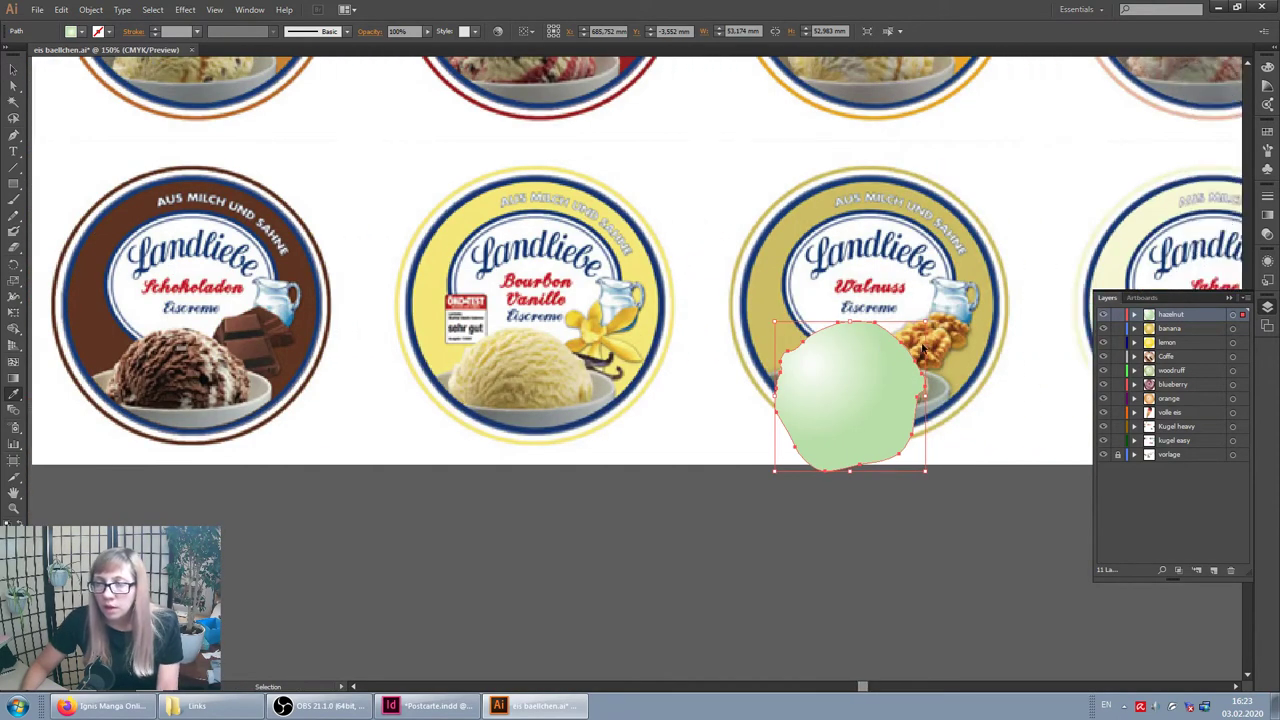
ctrl+scroll(932, 348, right, 1)
click(14, 69)
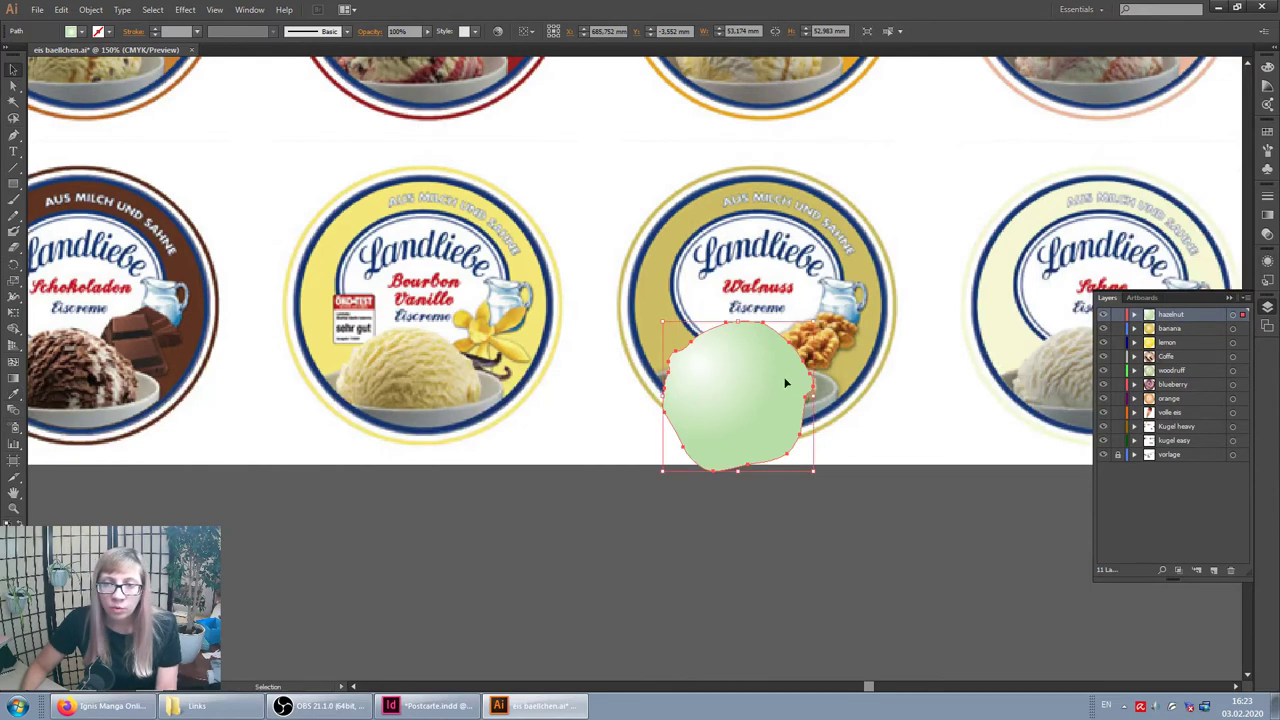
key(shift+Down)
key(shift+Down)
key(shift+Down)
key(shift+Down)
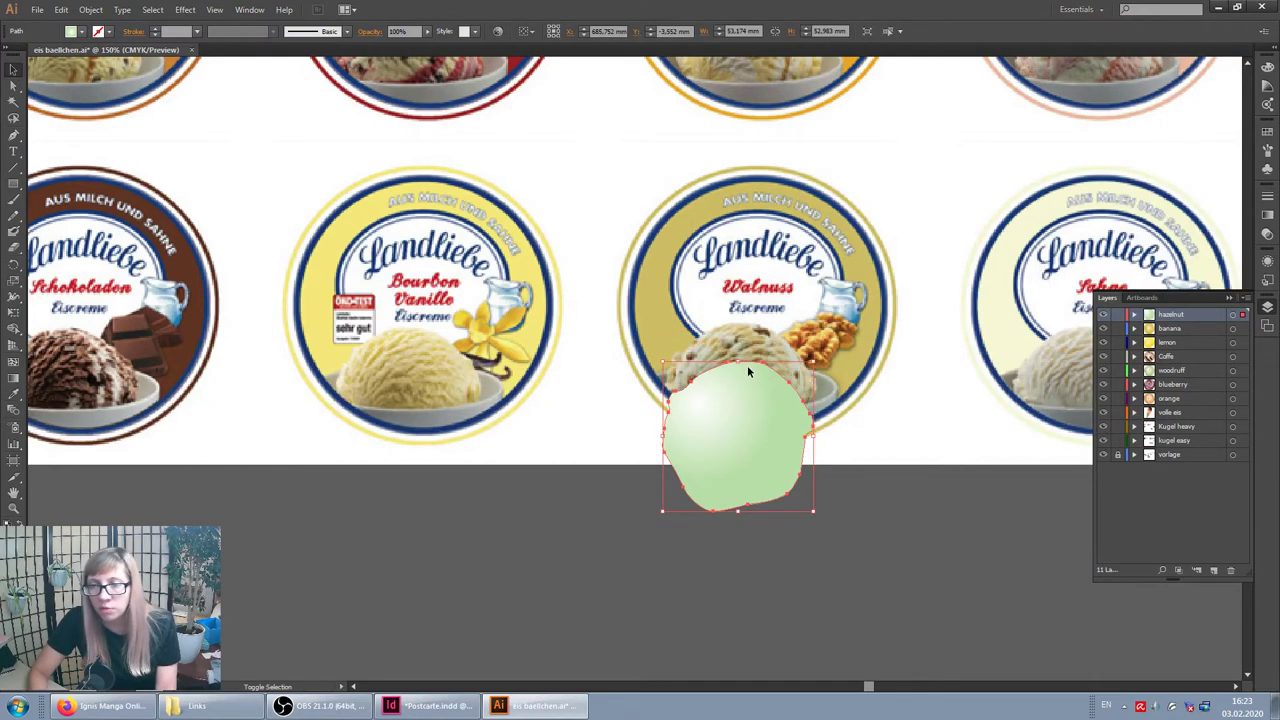
key(shift+Down)
key(shift+Down)
- Sample the walnut beige and apply a radial gradient with a beige outer stop and a wider white centre
key(i)
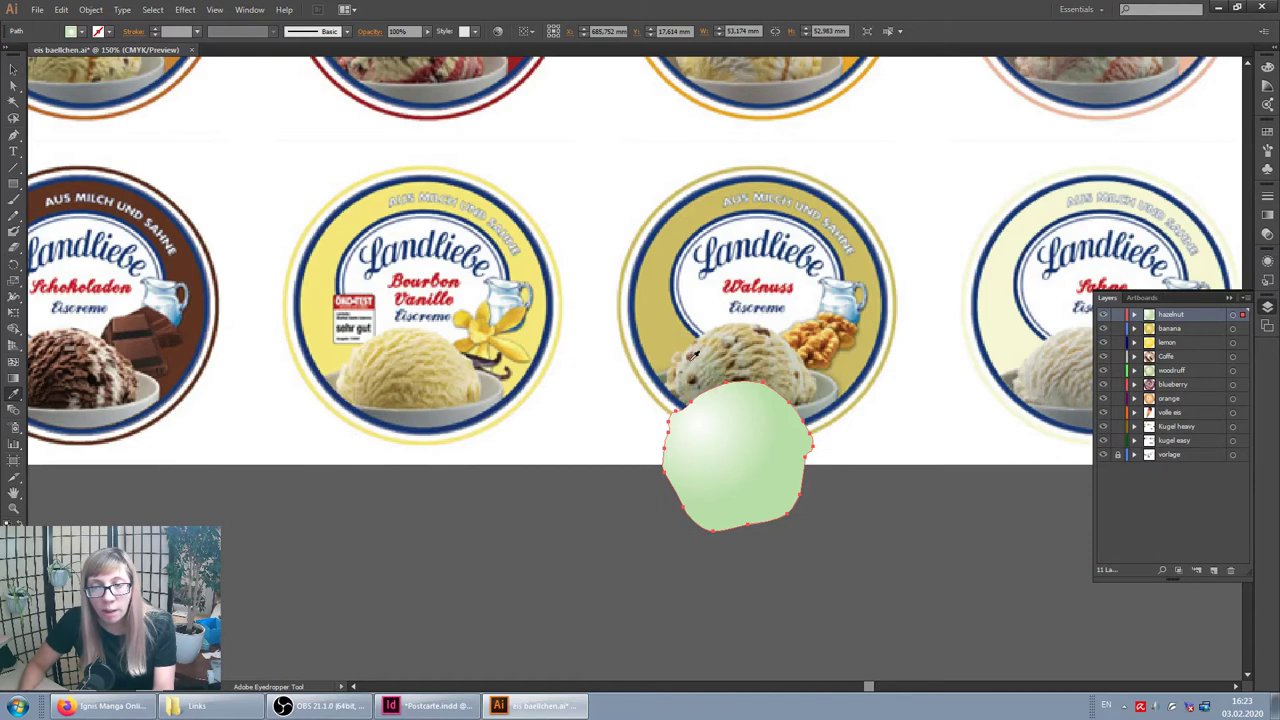
click(705, 363)
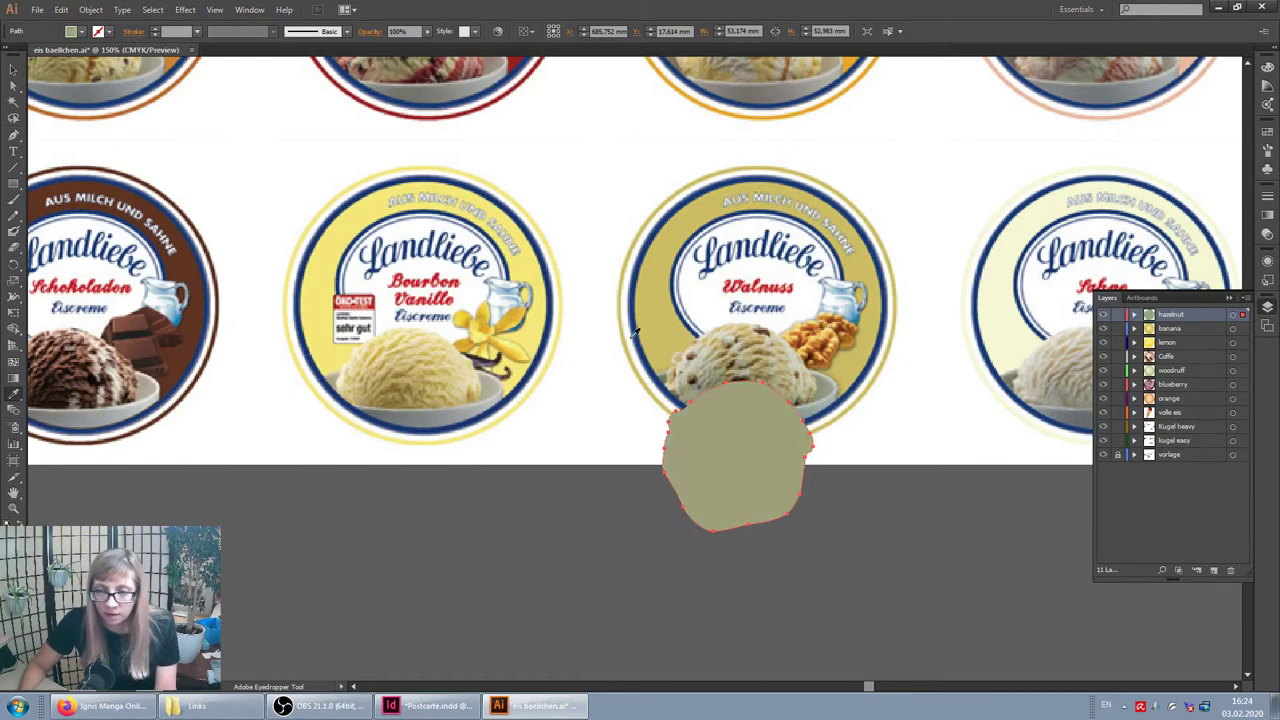
click(1267, 214)
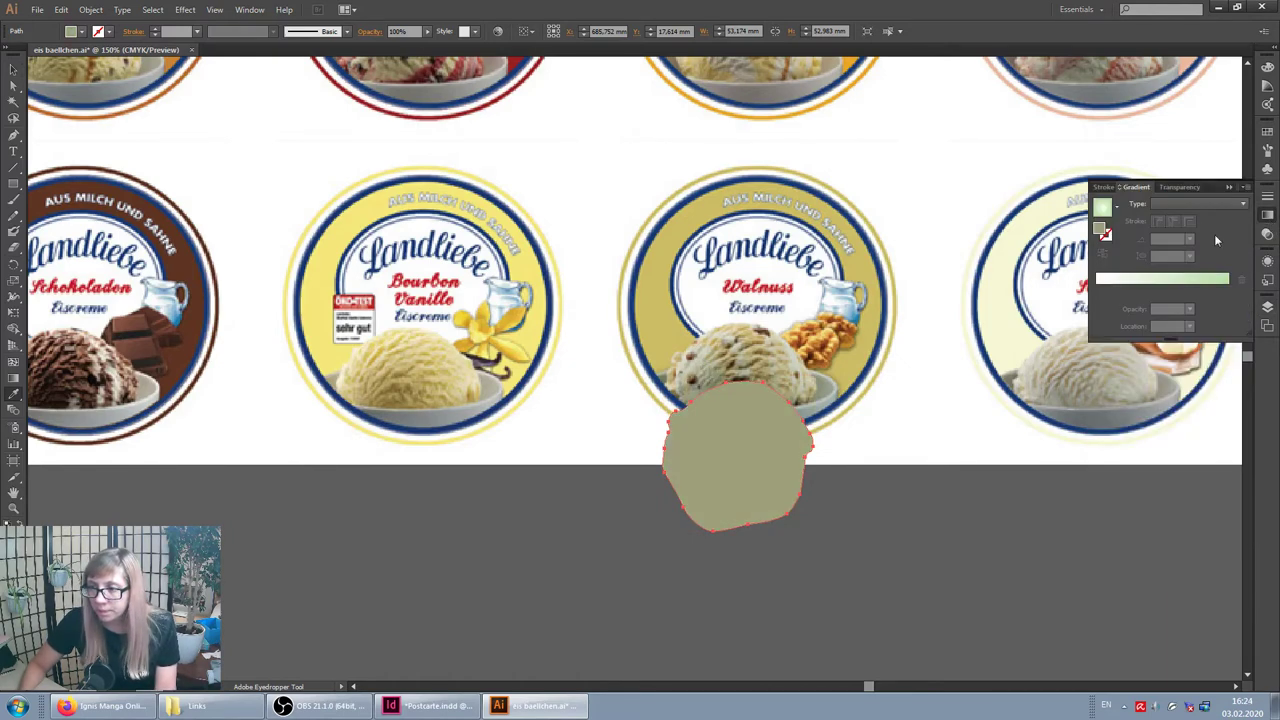
click(1163, 283)
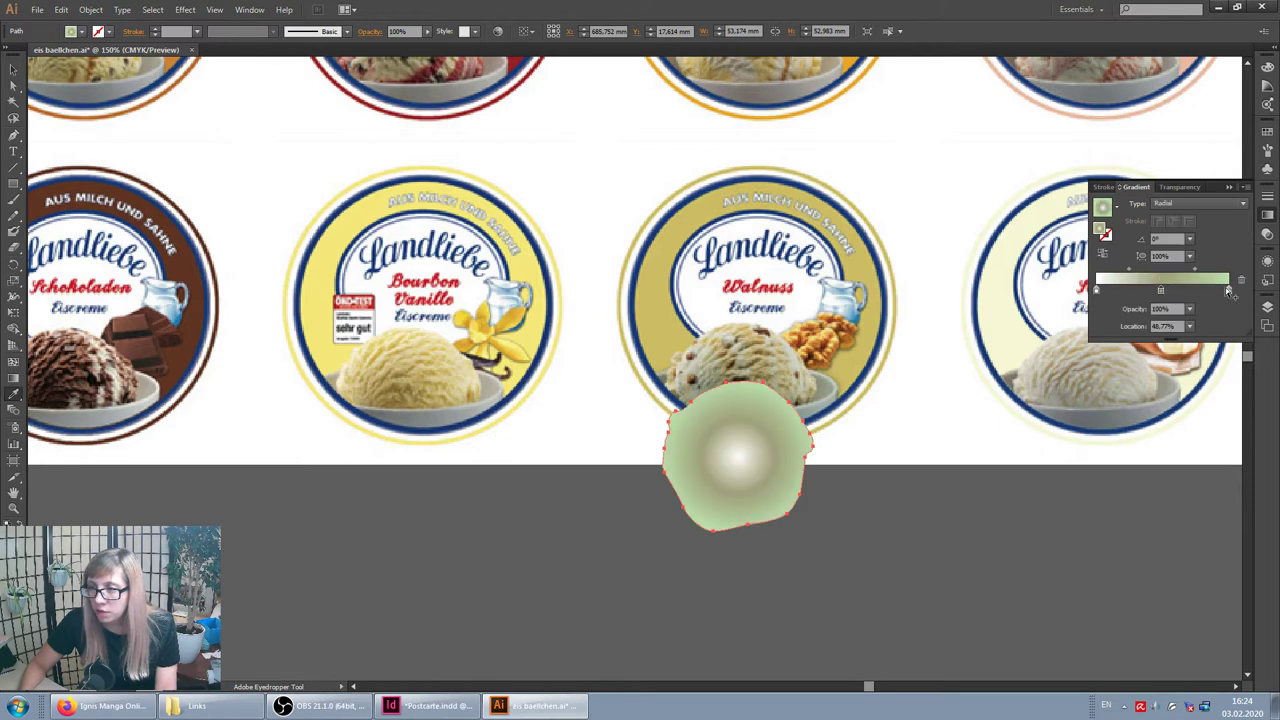
click(1229, 291)
drag(1163, 291, 1229, 291)
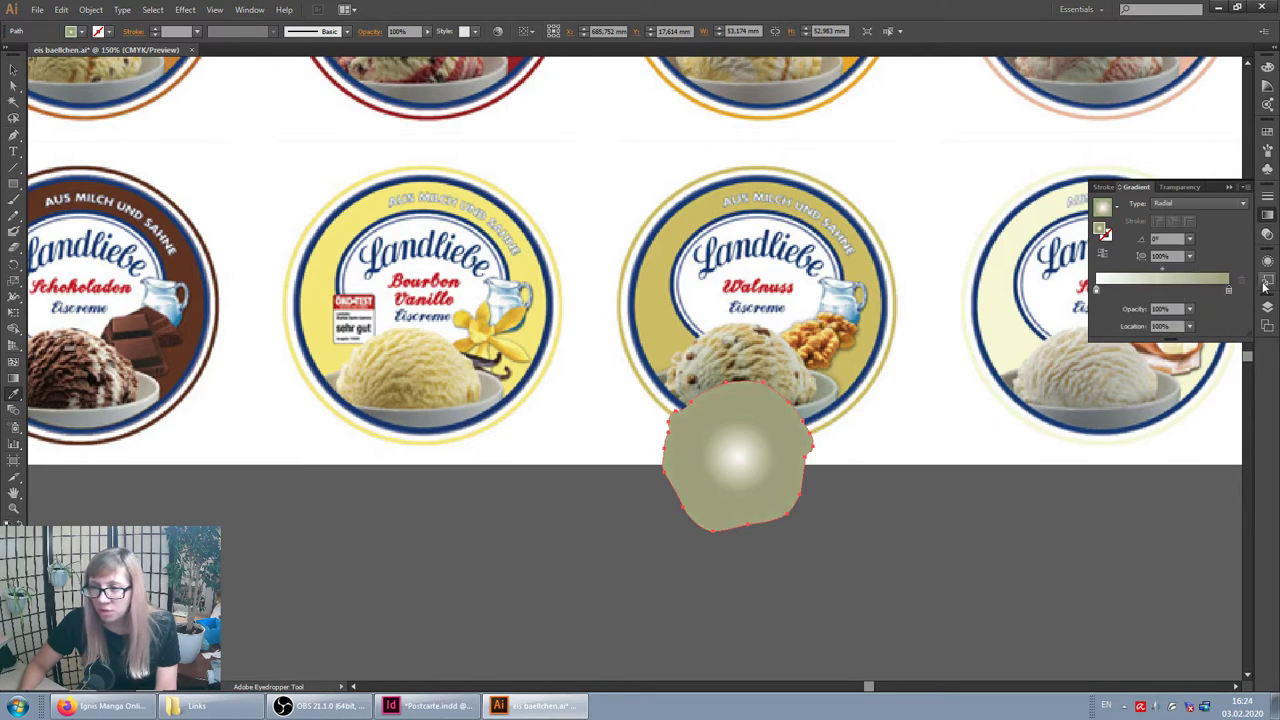
- Resample a lighter cream, make it a radial gradient, and angle it diagonally across the scoop
click(724, 338)
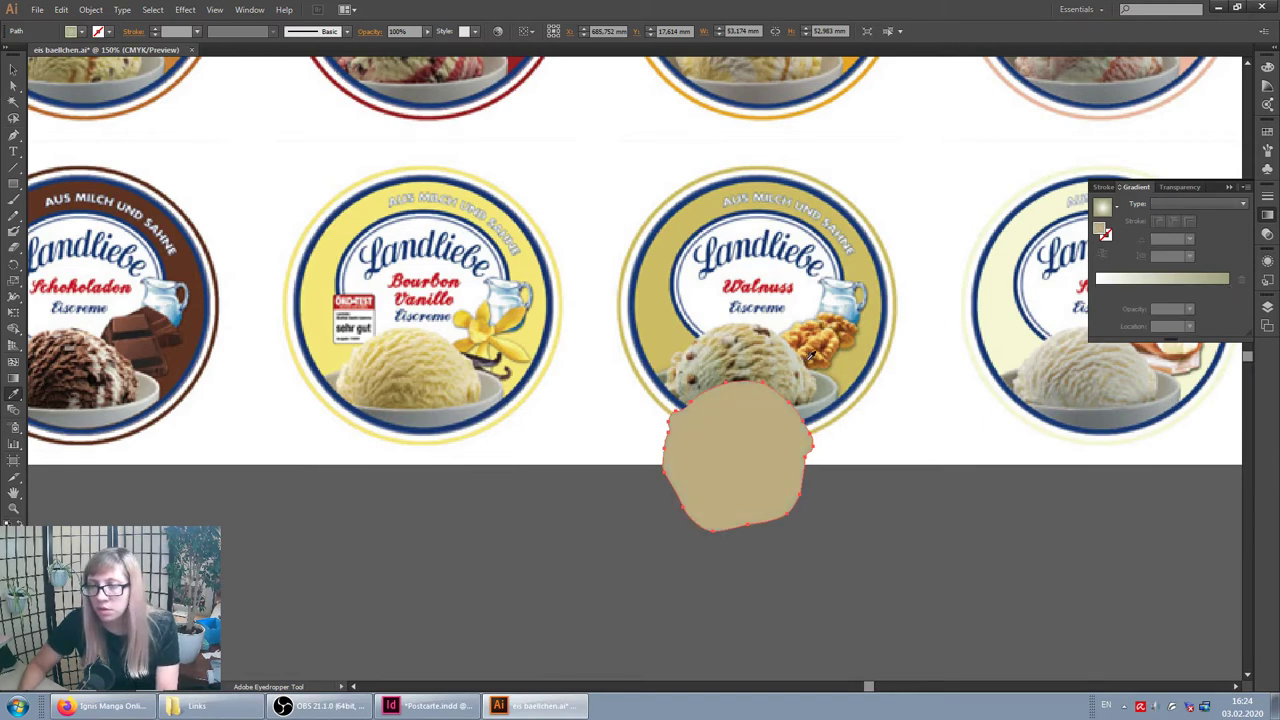
click(713, 339)
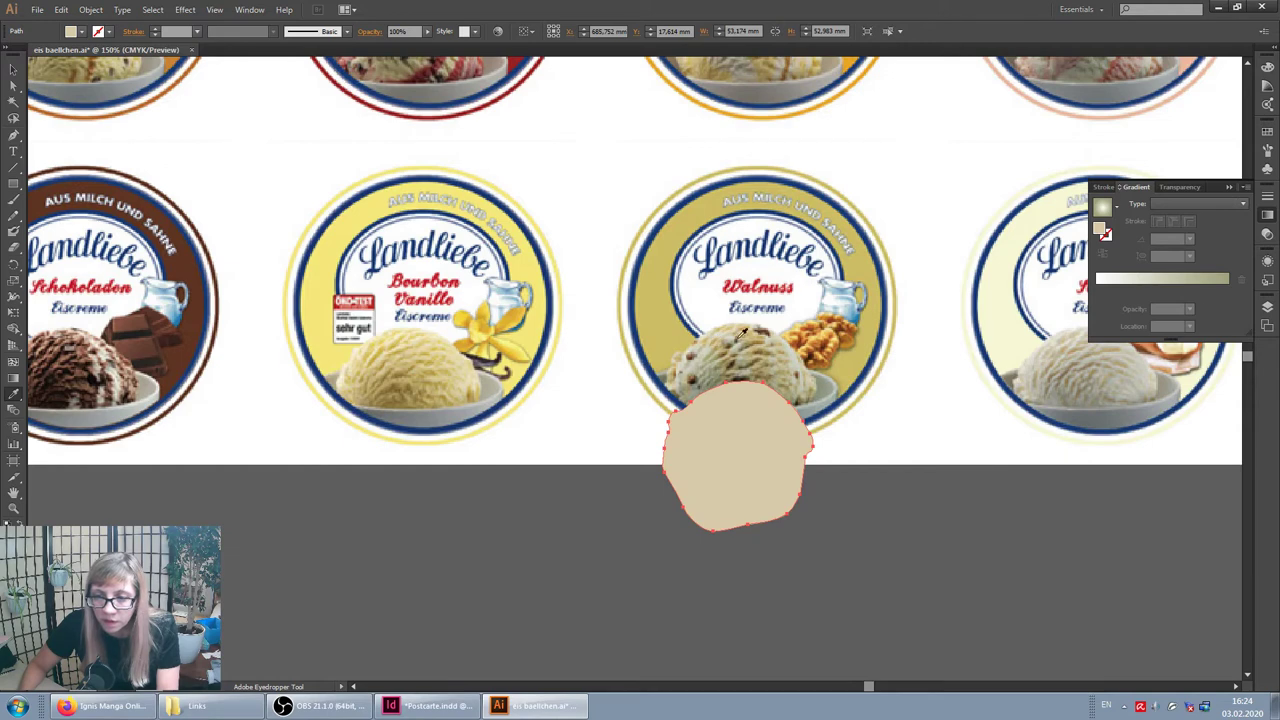
click(1166, 281)
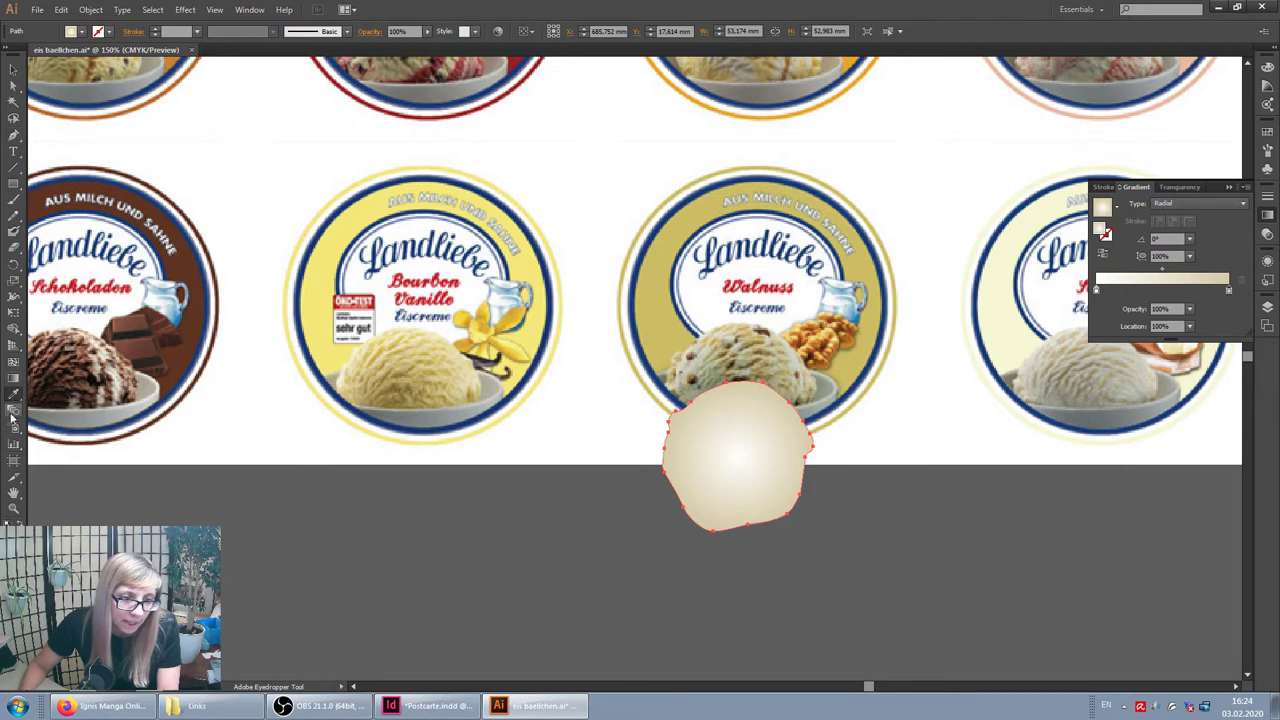
click(14, 378)
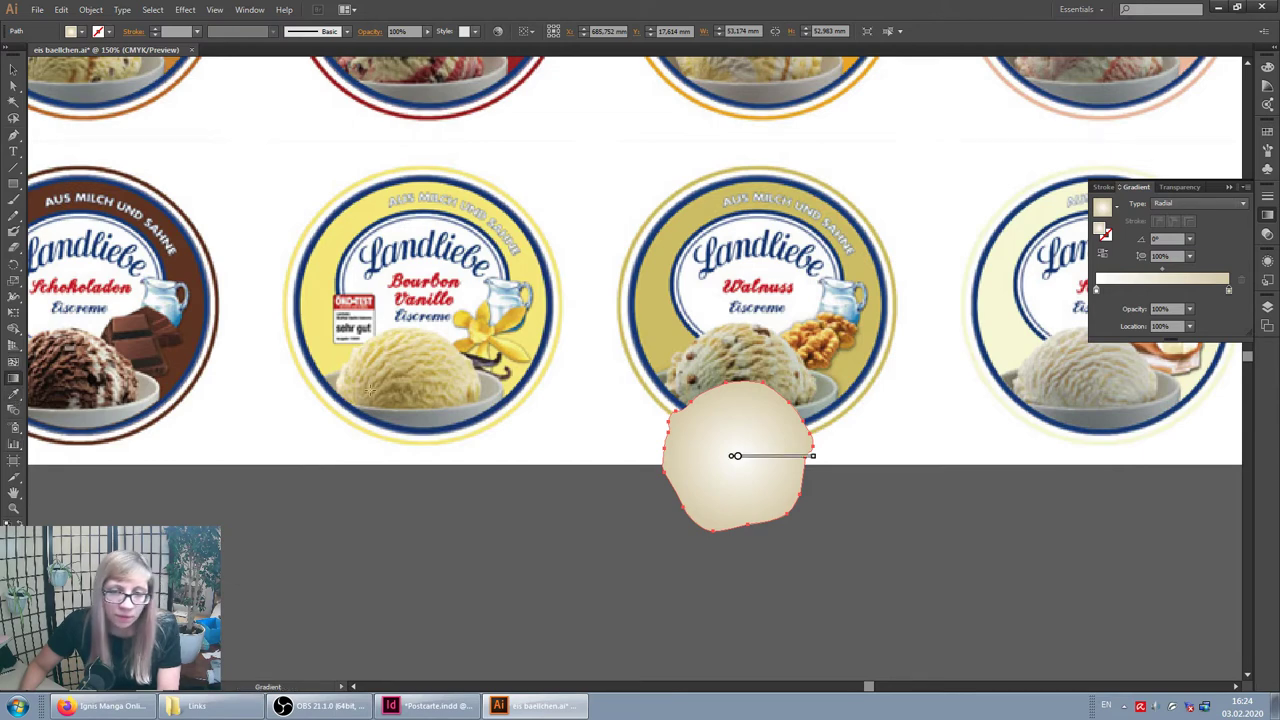
drag(727, 457, 694, 412)
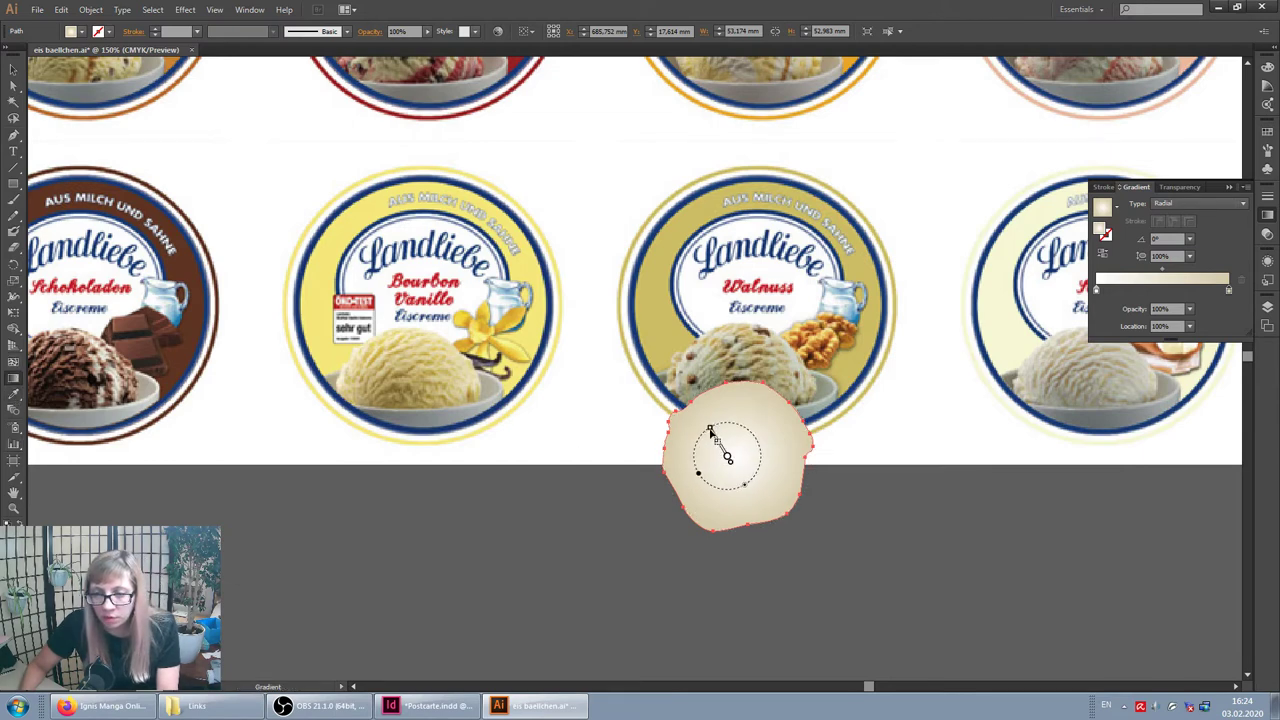
key(ctrl+z)
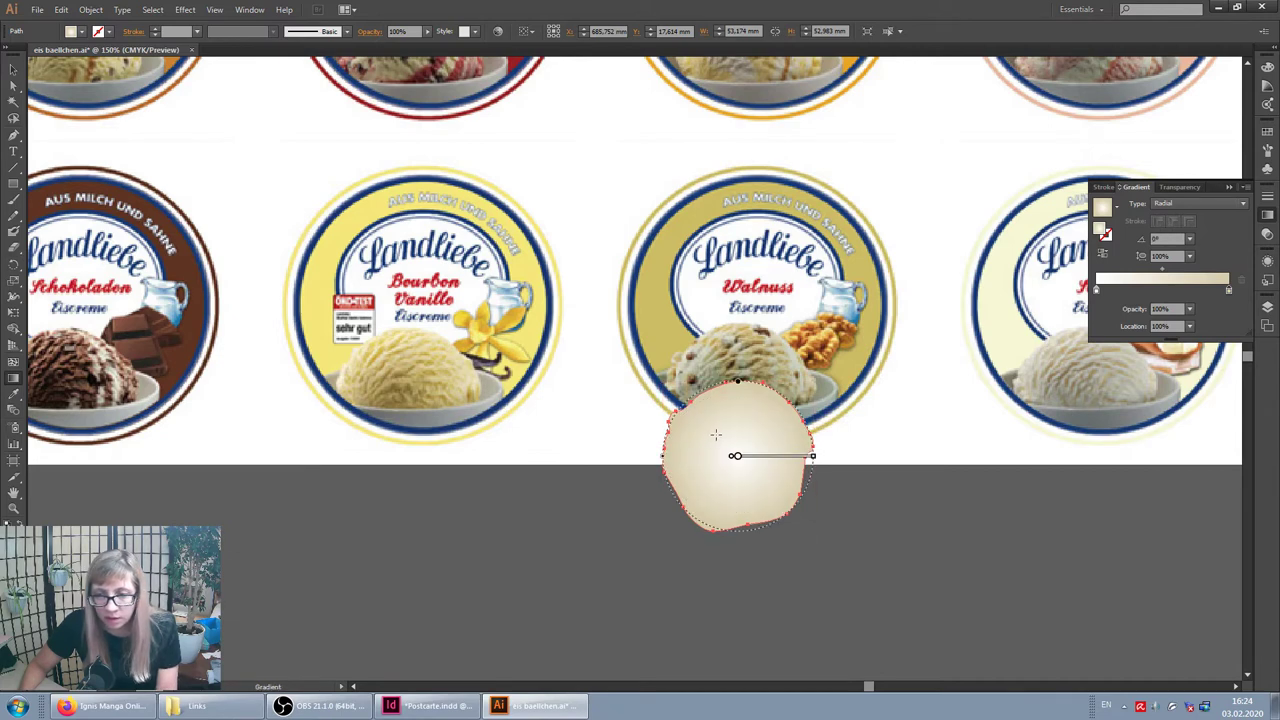
drag(716, 428, 783, 516)
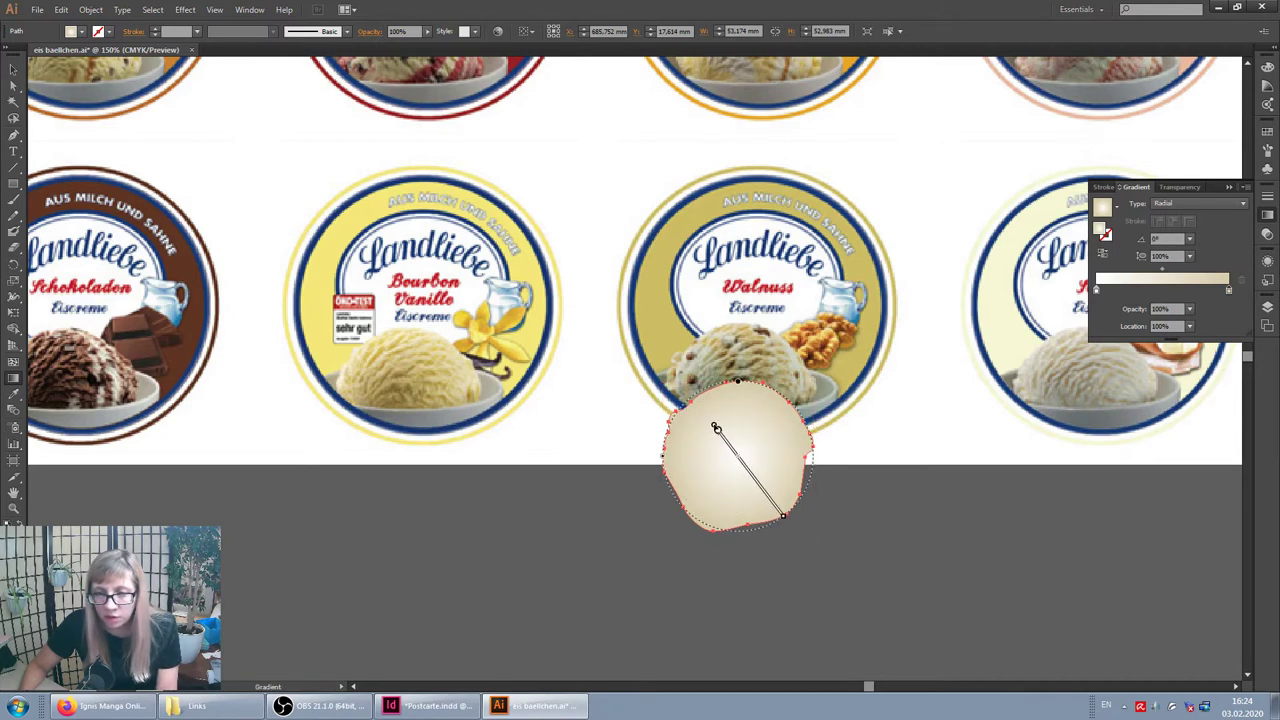
- Darken the outer gradient stop to 12% black
double_click(1229, 290)
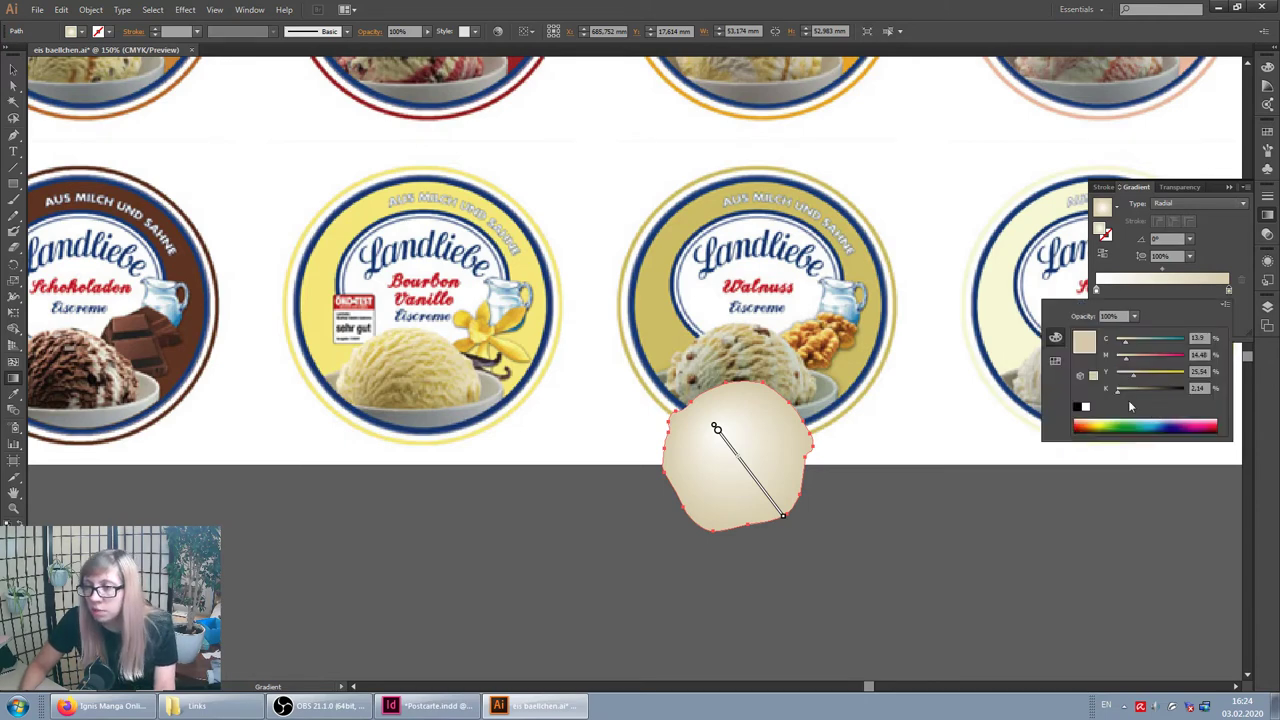
drag(1120, 392, 1124, 392)
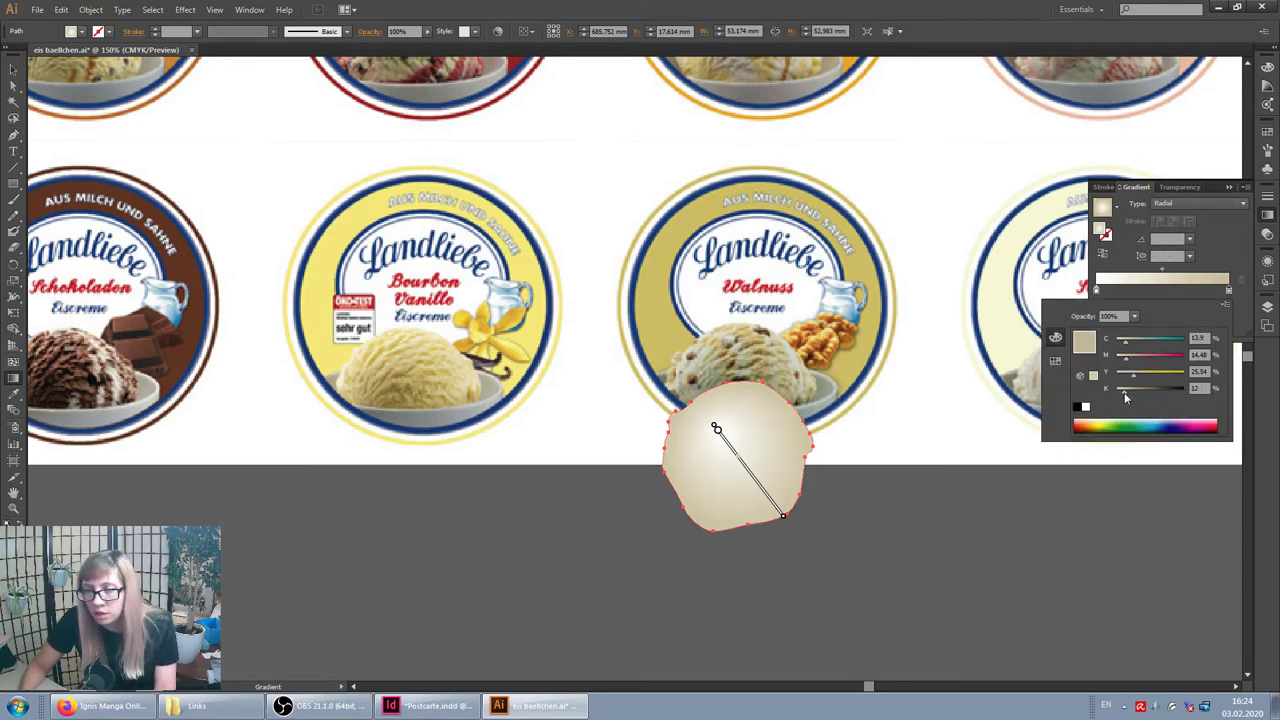
click(13, 68)
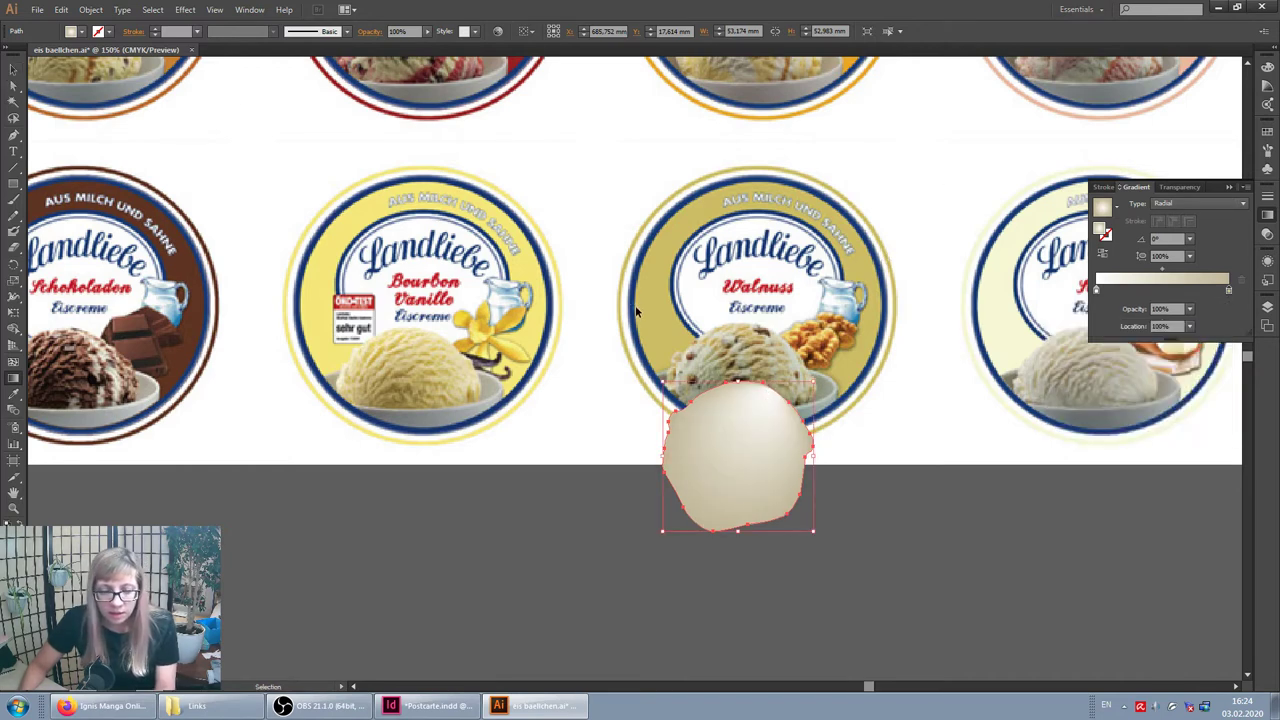
- Nudge the scoop shape up and set the hazelnut layer to Outline view
key(g)
key(v)
click(770, 418)
key(shift+Up)
key(shift+Up)
key(shift+Up)
key(shift+Up)
key(shift+Up)
key(shift+Up)
key(shift+Up)
click(1266, 307)
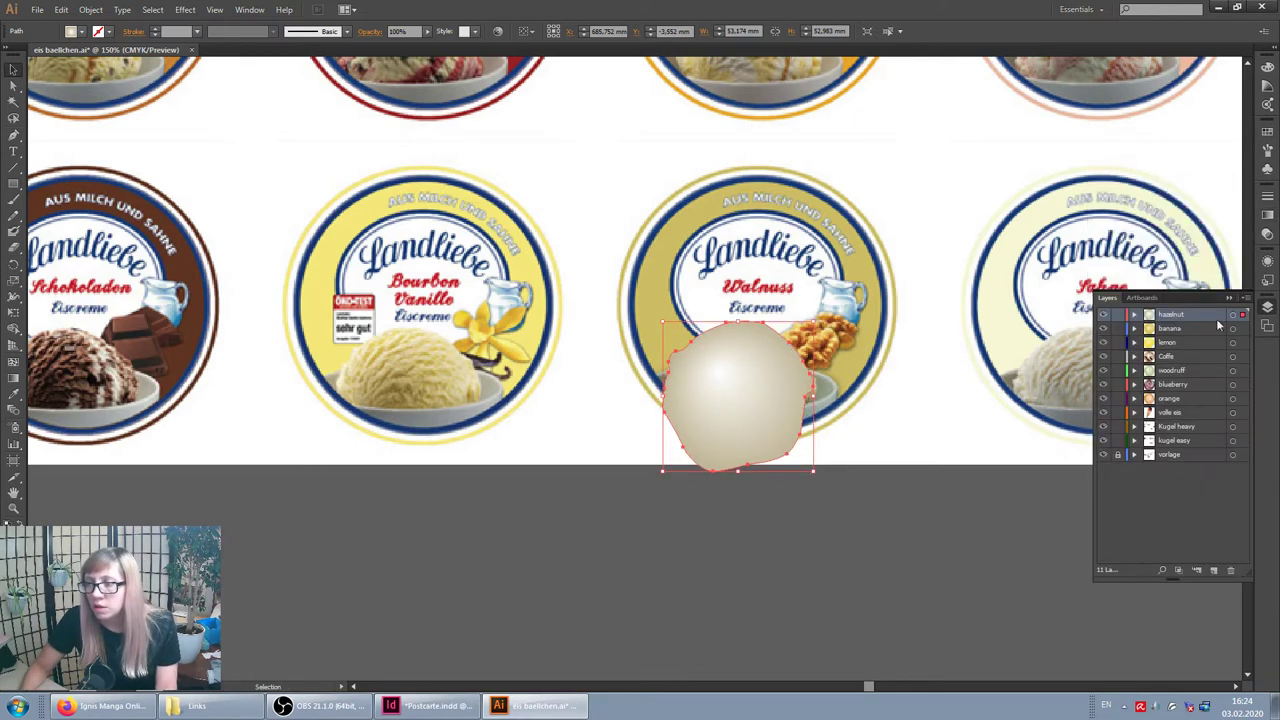
ctrl+click(1104, 315)
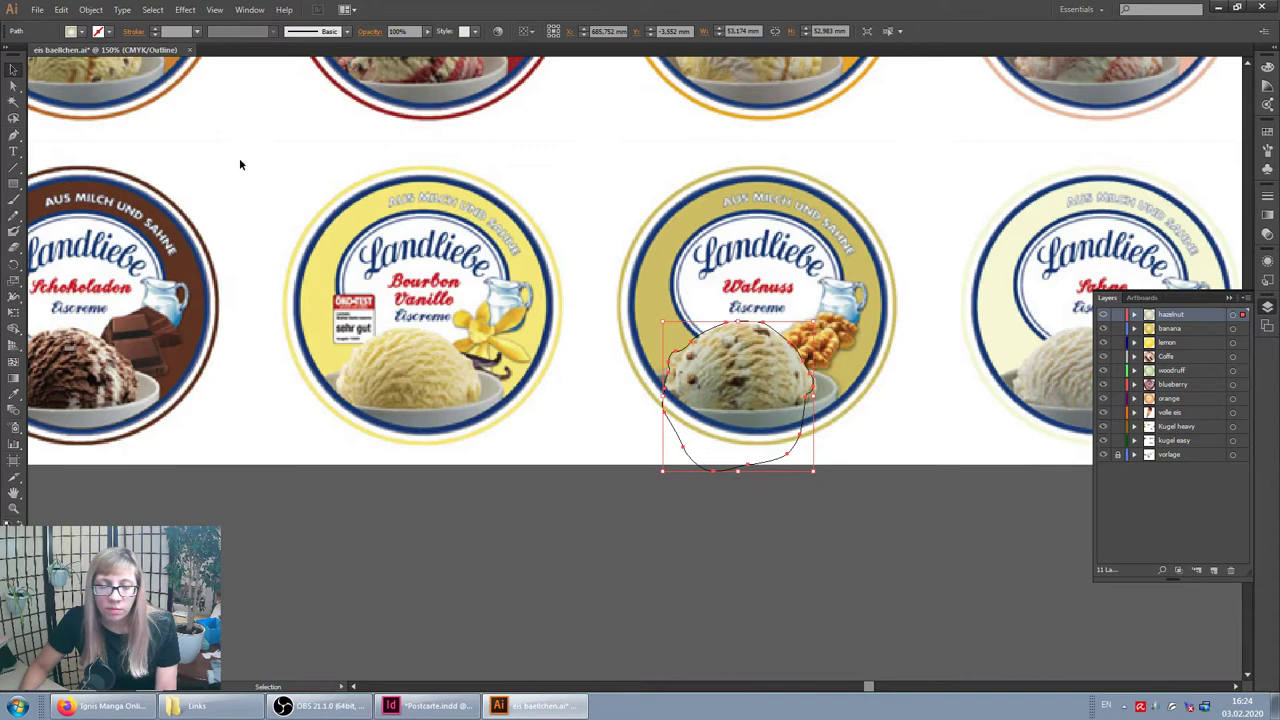
- Trace closed Pen paths around three nut chunks: the top, upper-left and lower pieces
click(14, 135)
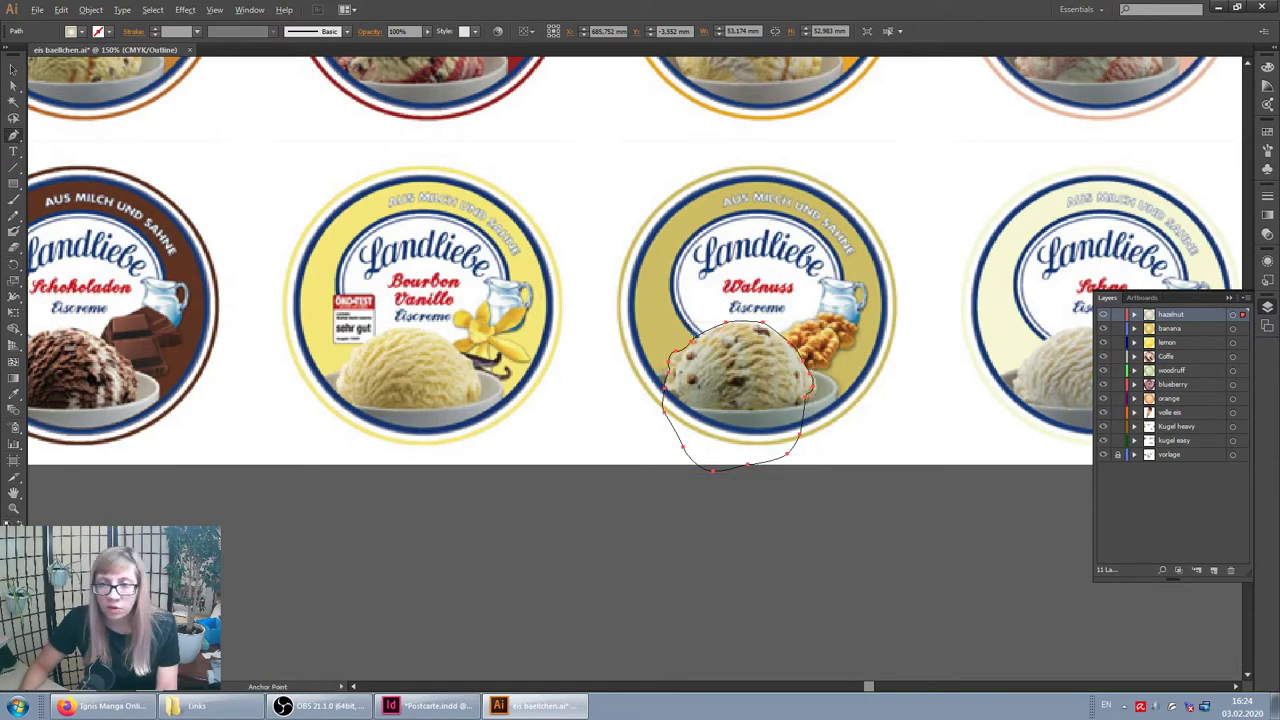
alt+scroll(800, 343, up, 3)
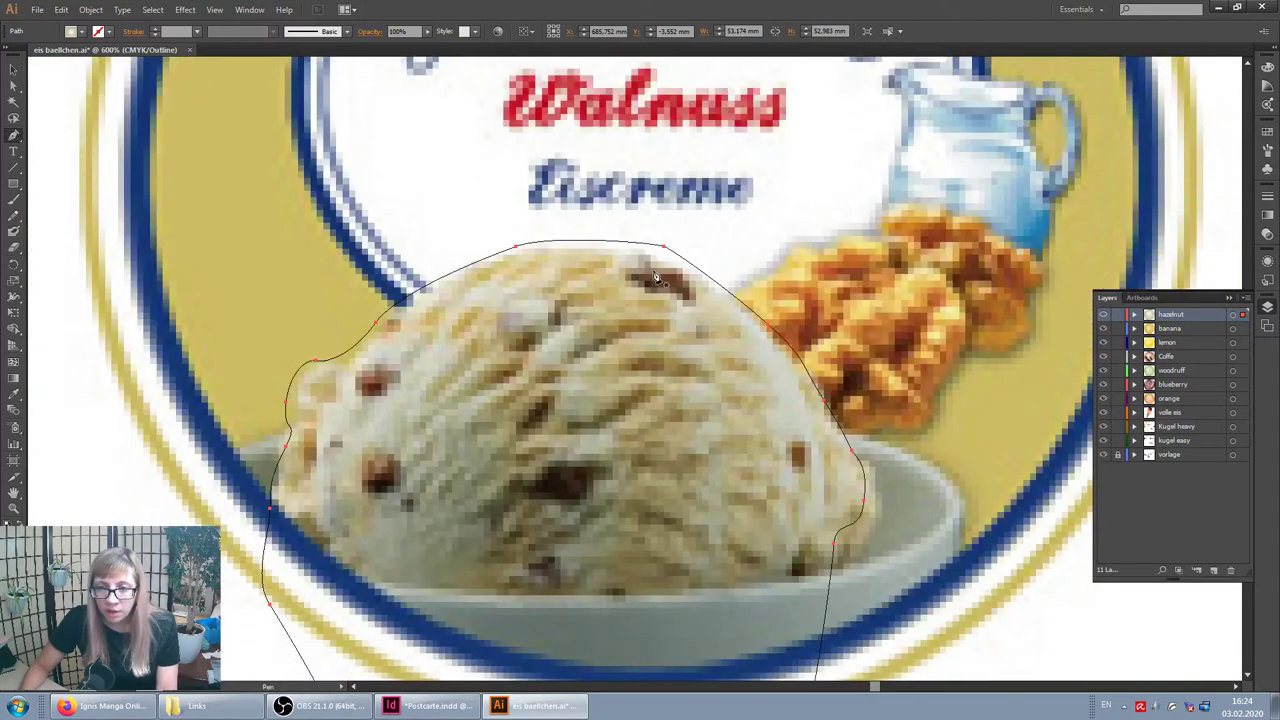
drag(640, 272, 680, 310)
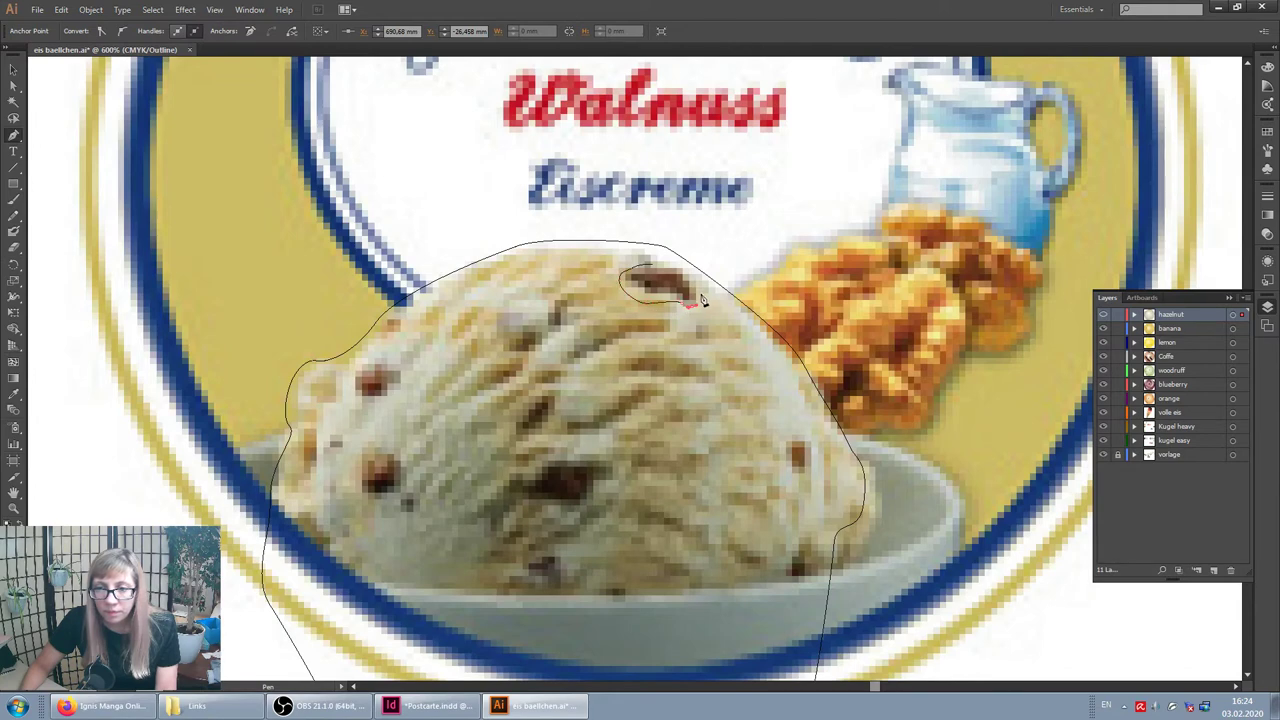
click(660, 262)
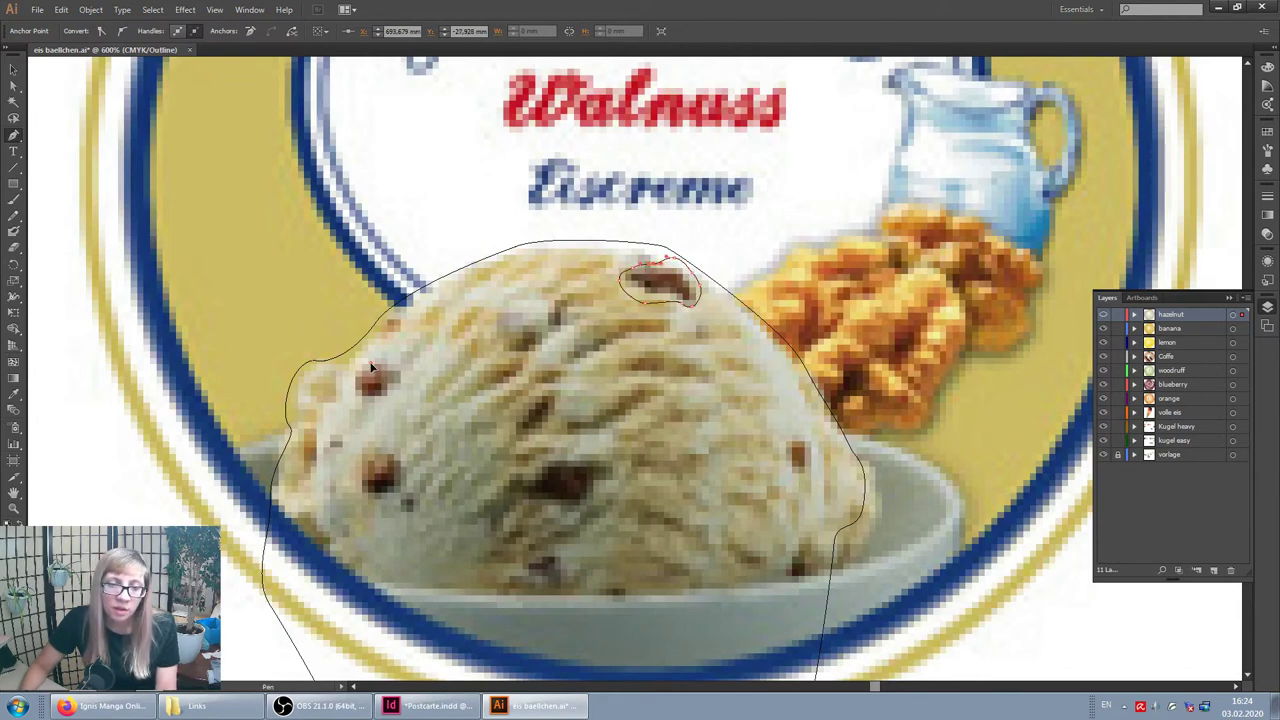
click(370, 396)
drag(372, 366, 373, 370)
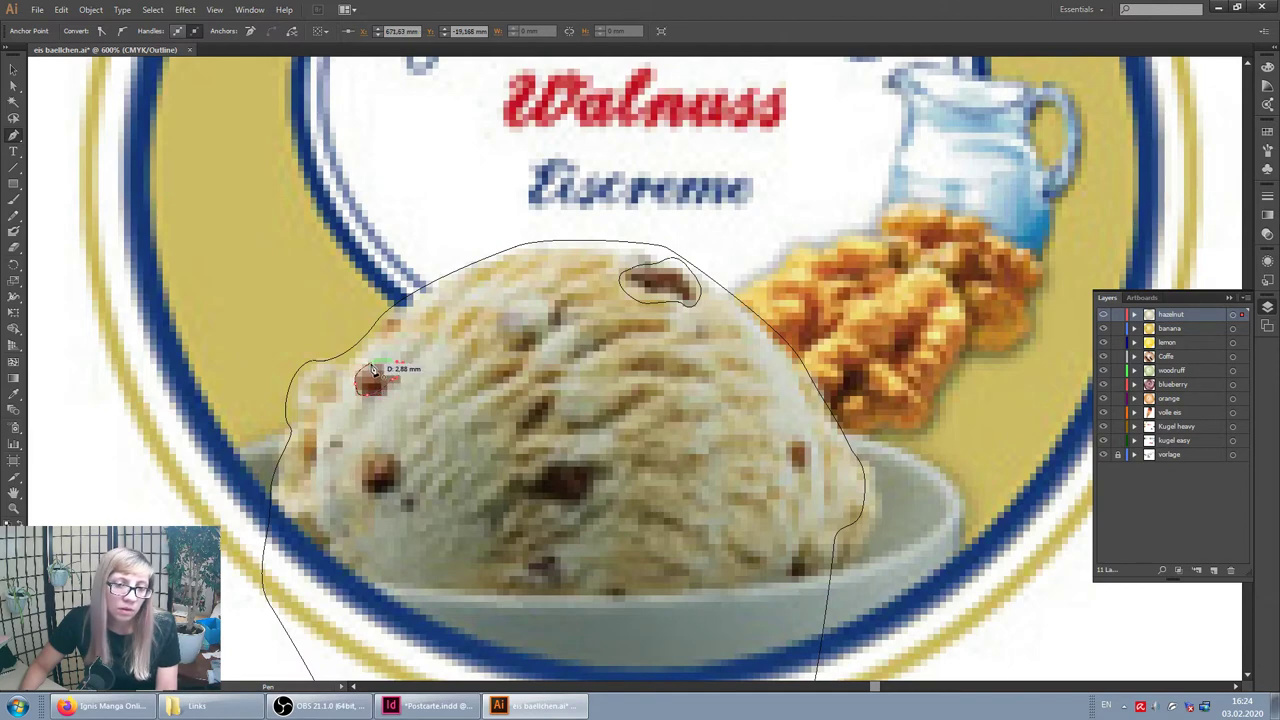
mouse_move(386, 452)
mouse_down()
mouse_move(398, 468)
mouse_move(363, 482)
mouse_move(400, 450)
mouse_up()
click(370, 493)
click(357, 462)
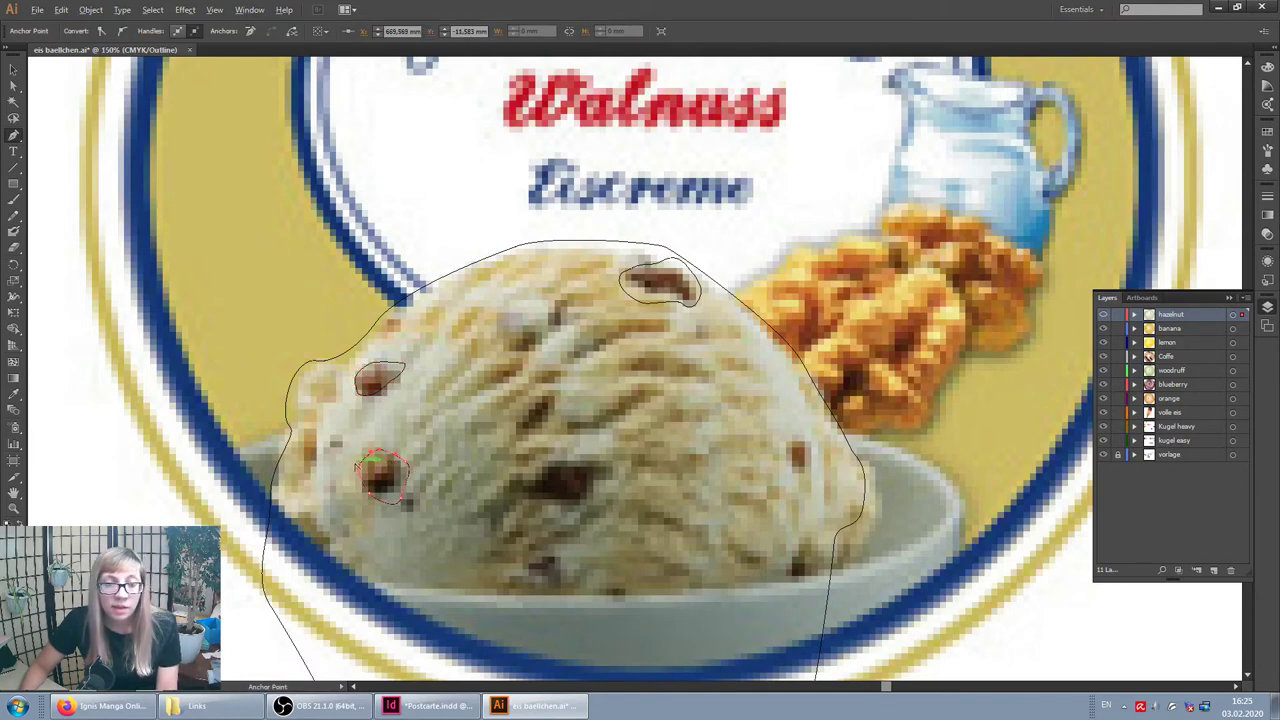
scroll(357, 462, down, 4)
scroll(360, 455, down, 1)
scroll(400, 430, down, 3)
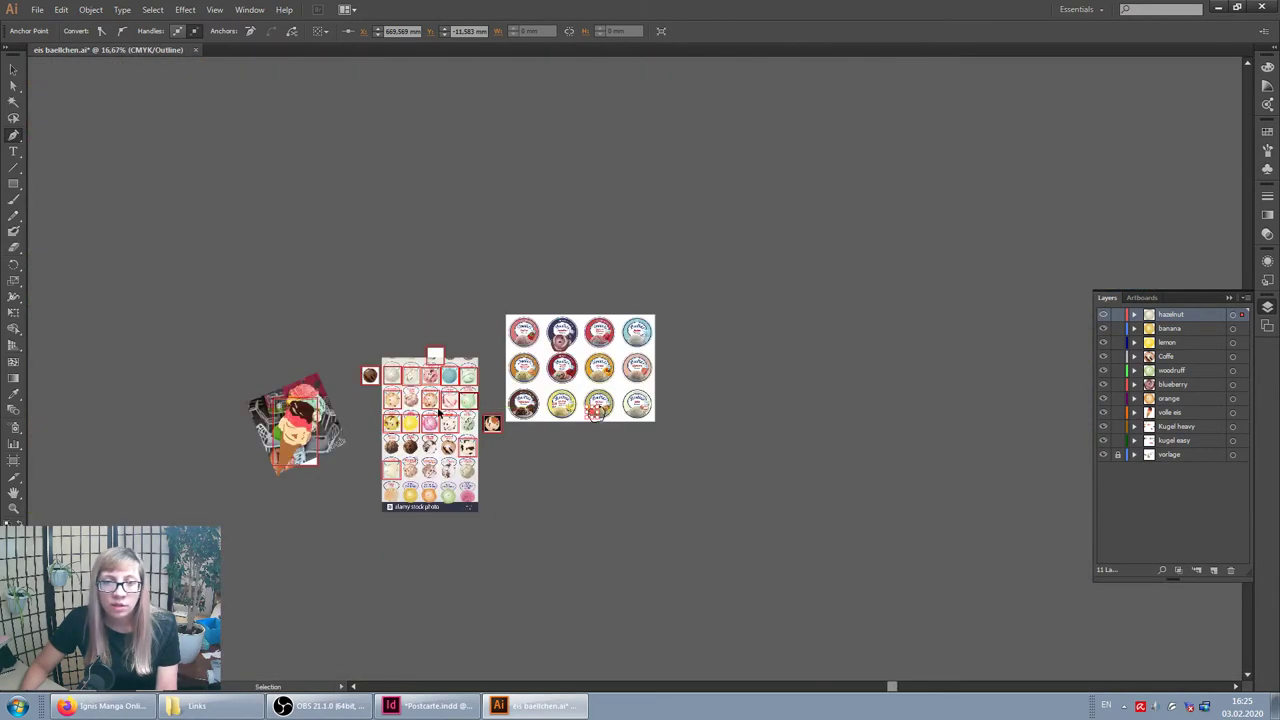
scroll(418, 480, up, 4)
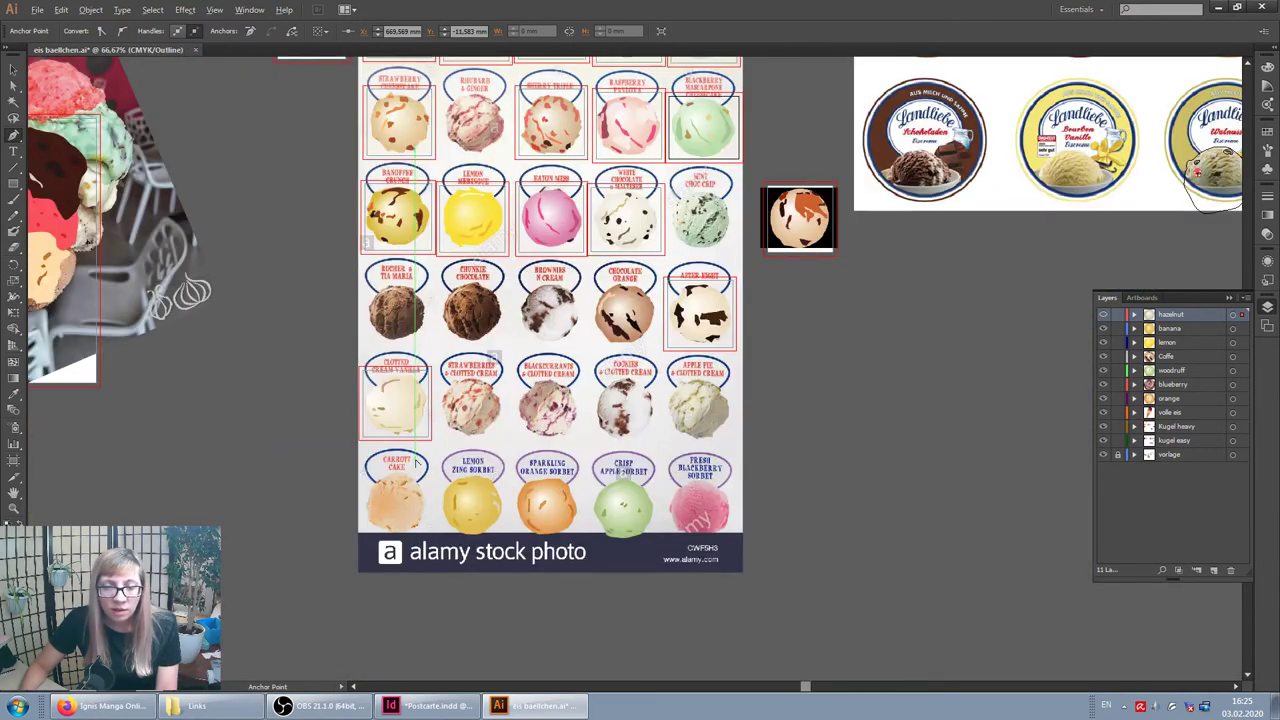
- Pan across the ice-cream sheet at 100% zoom to find the Kugel heavy scoops
scroll(419, 305, up, 2)
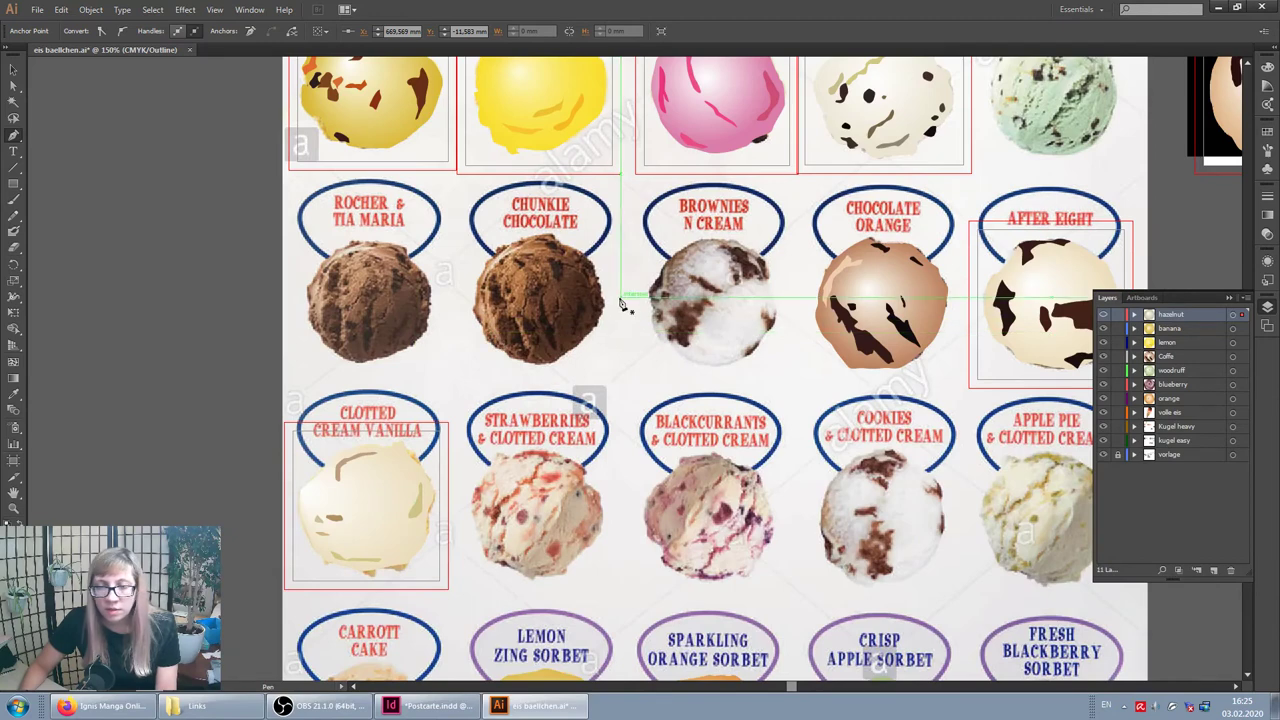
scroll(600, 315, up, 1)
scroll(557, 329, up, 1)
scroll(420, 365, up, 2)
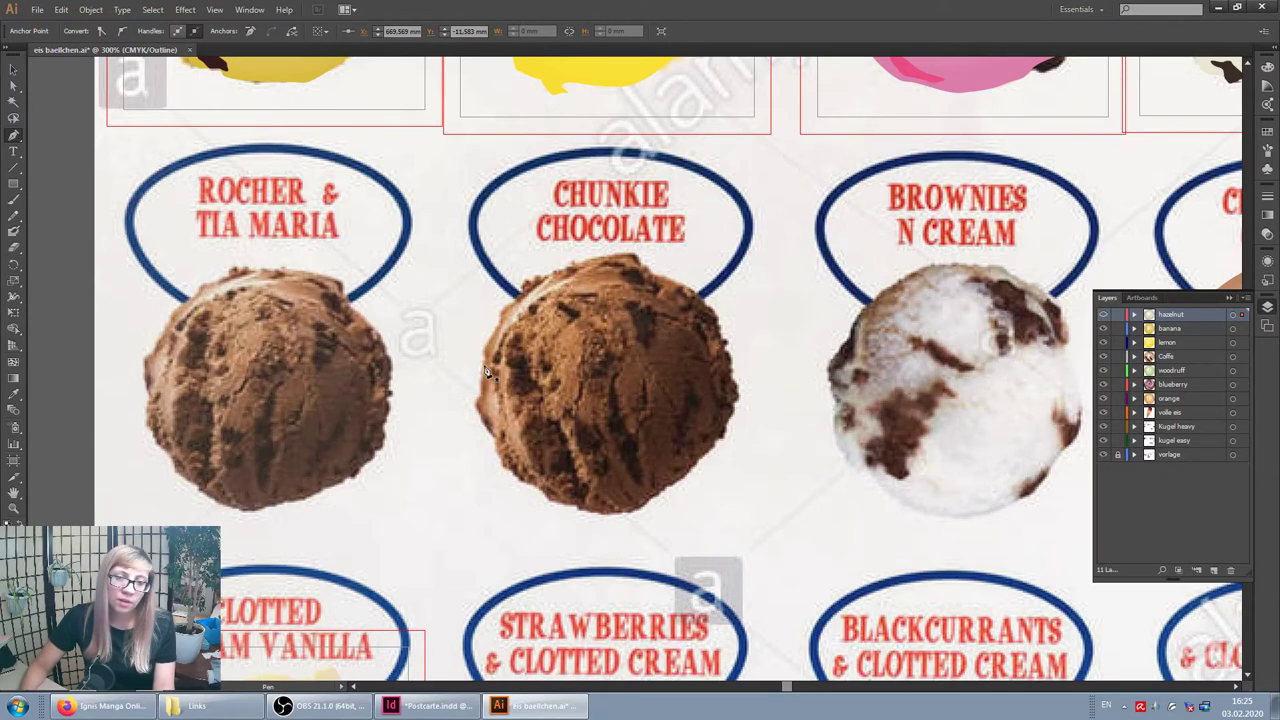
scroll(679, 420, right, 1)
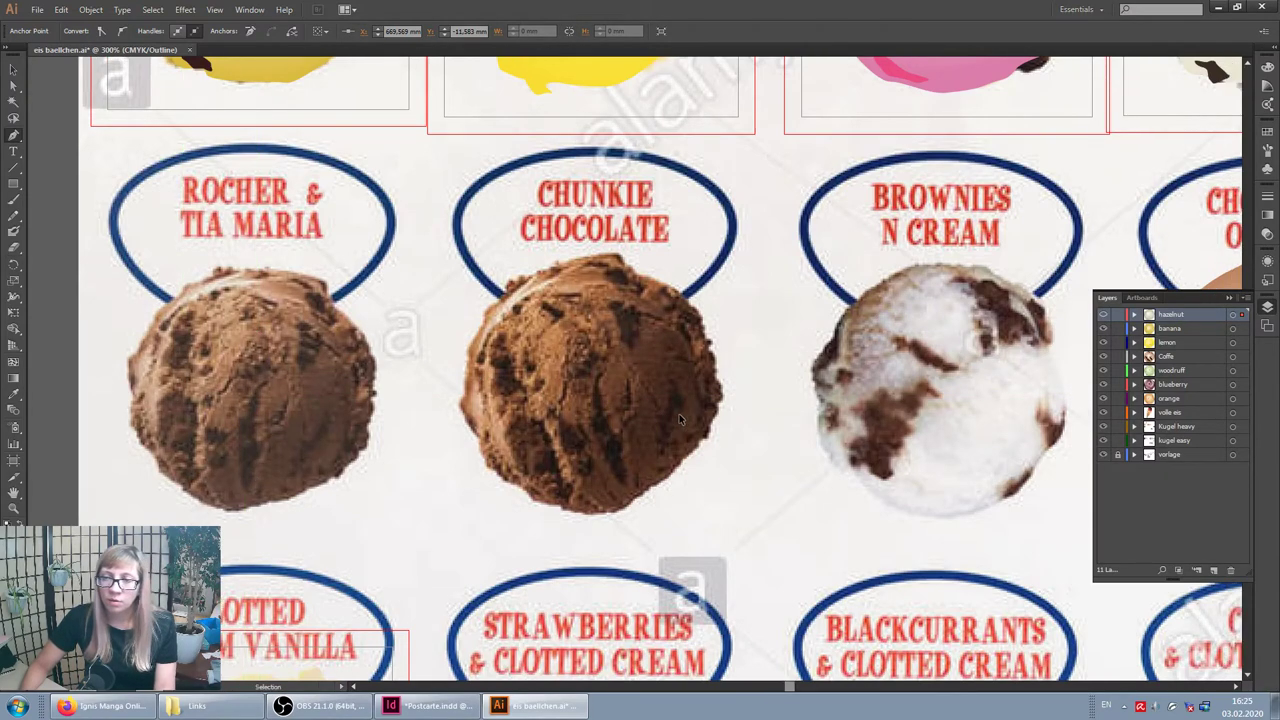
scroll(679, 420, right, 3)
key(ctrl+1)
scroll(815, 363, right, 2)
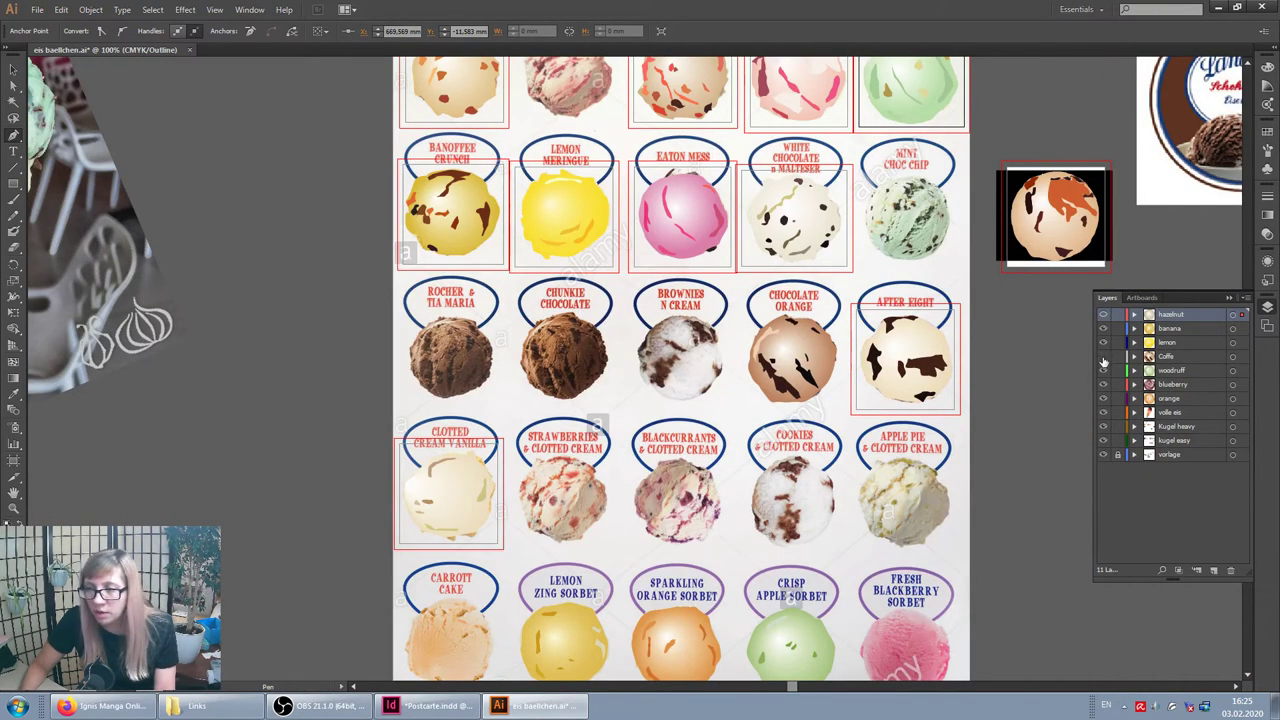
scroll(785, 385, up, 2)
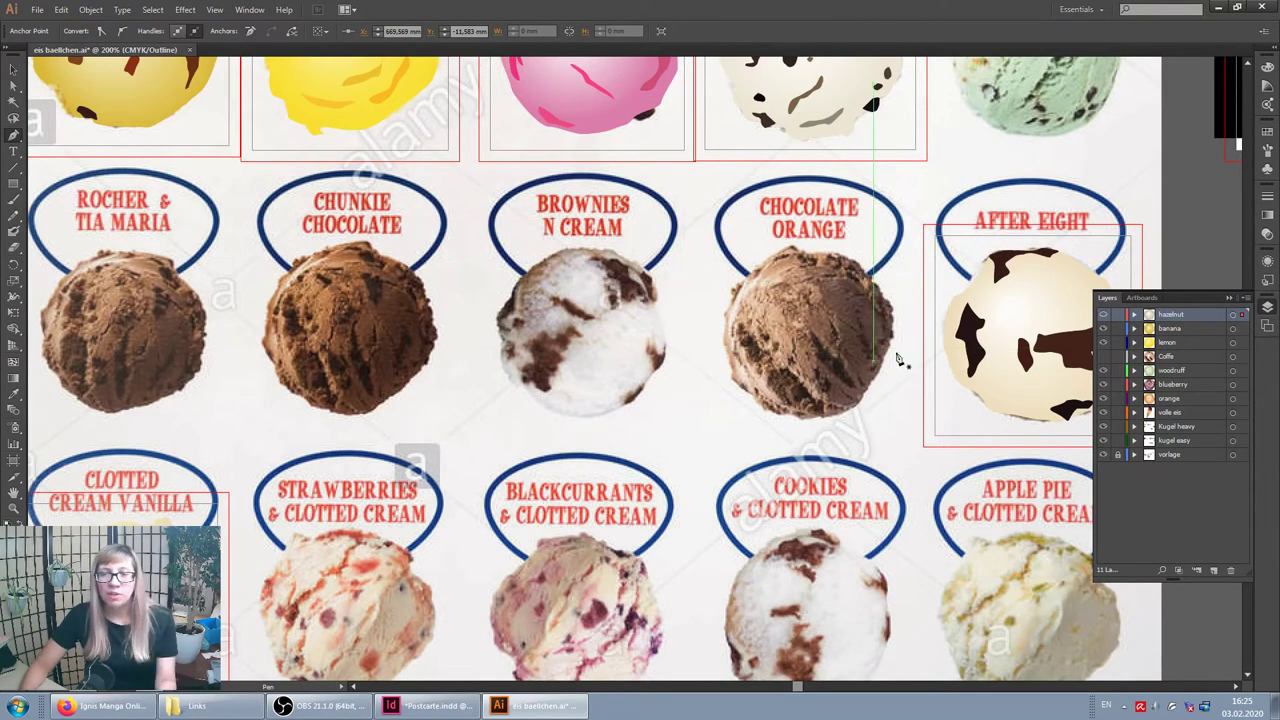
scroll(900, 320, right, 2)
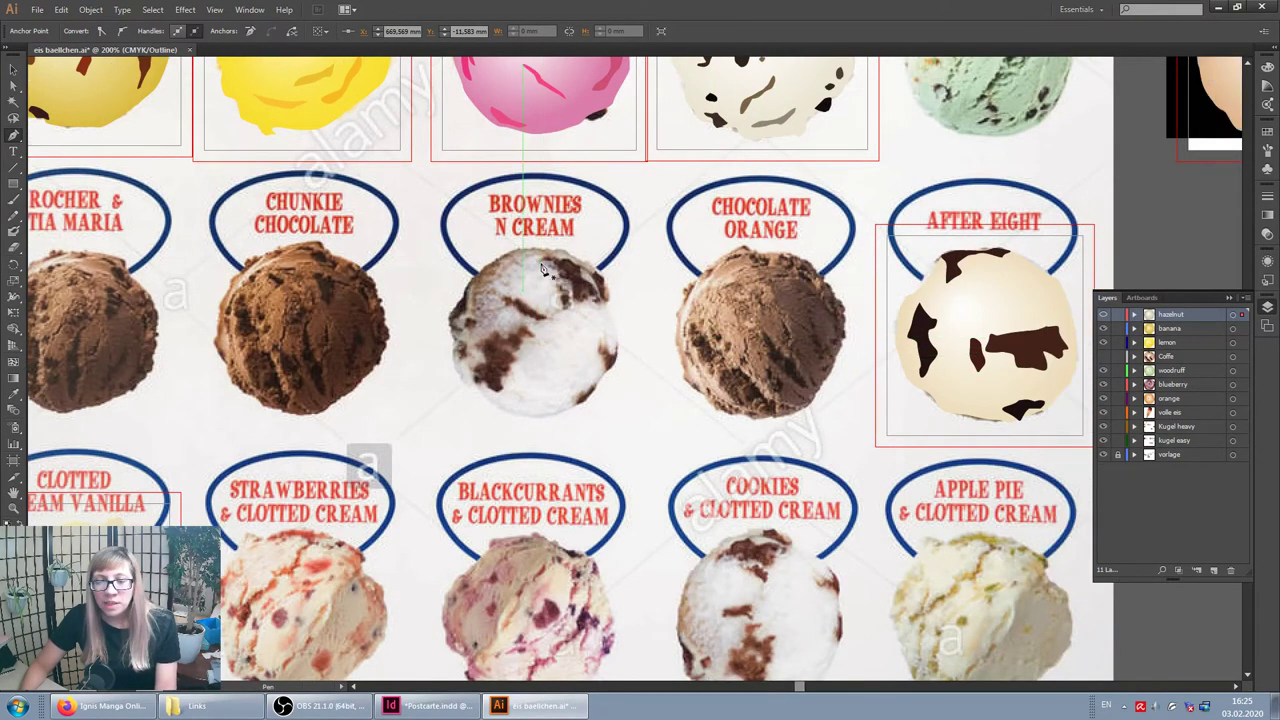
scroll(1005, 290, down, 2)
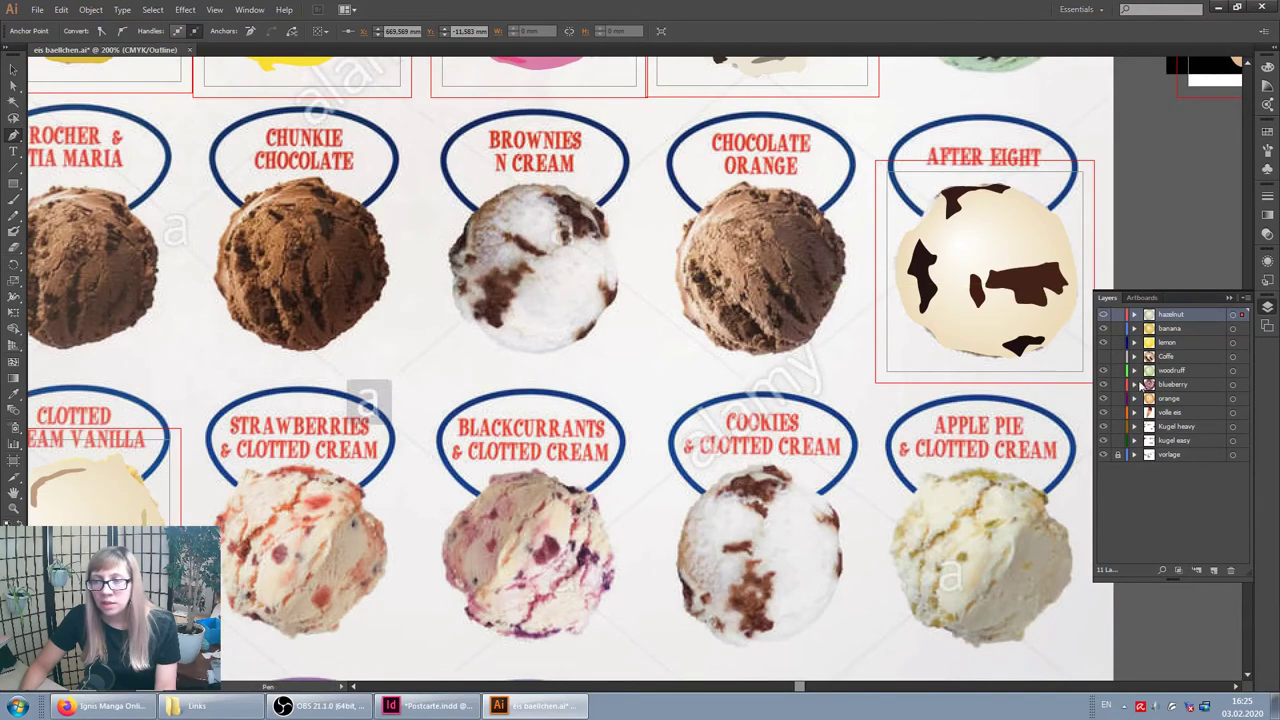
- Hide the Kugel heavy layer's traced scoops and zoom out to view the whole sheet
click(1104, 427)
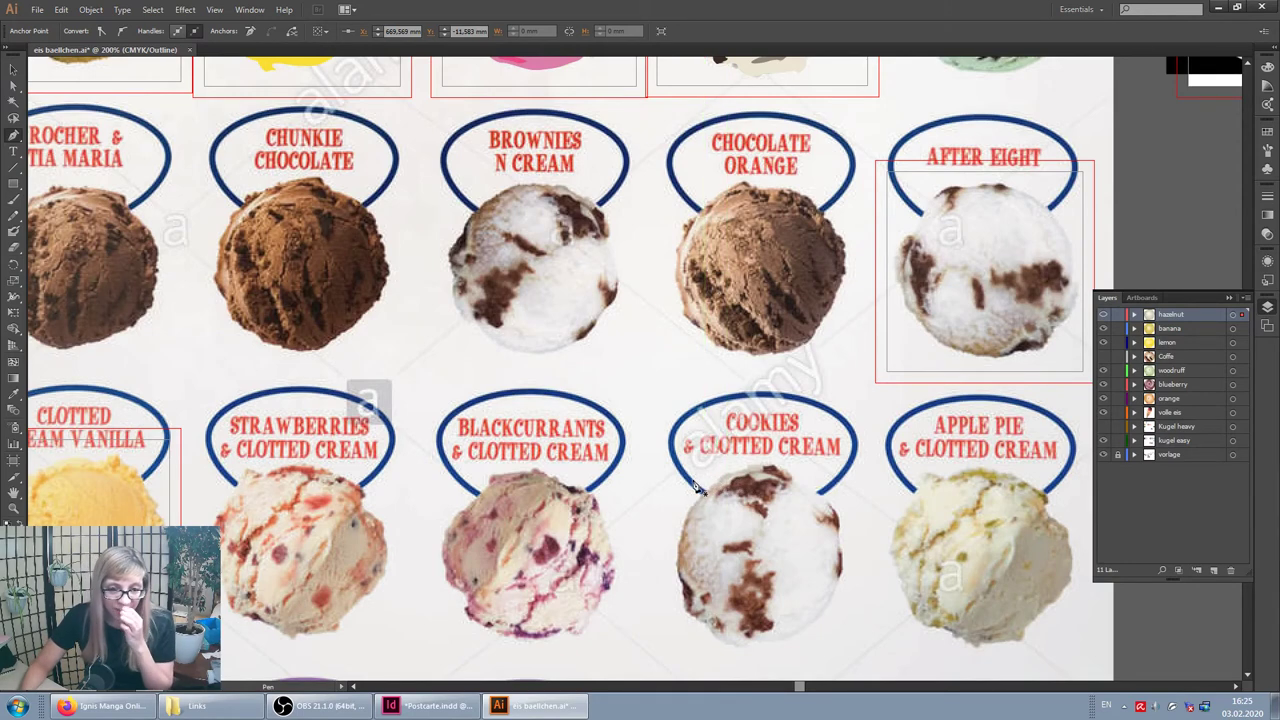
key(shift+c)
key(ctrl+minus)
key(ctrl+minus)
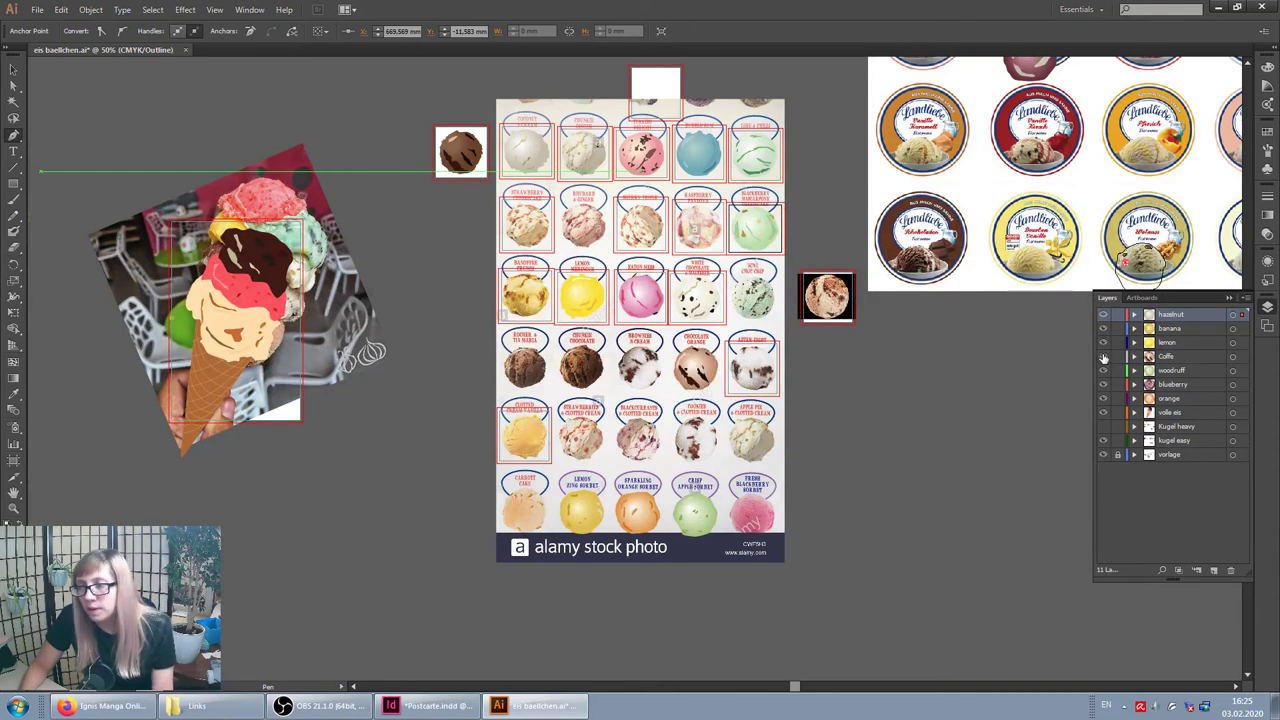
- Scroll over to the Walnuss Landliebe label and switch back to drawing paths
scroll(752, 298, right, 4)
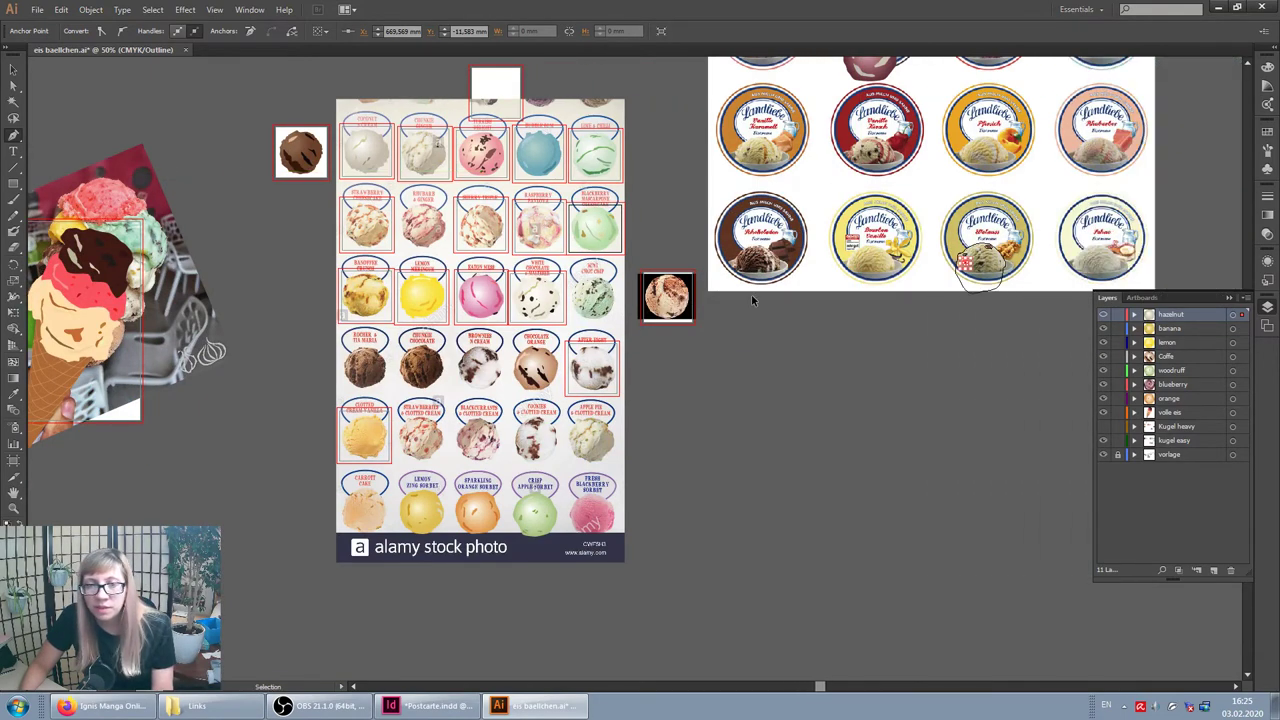
scroll(750, 302, right, 2)
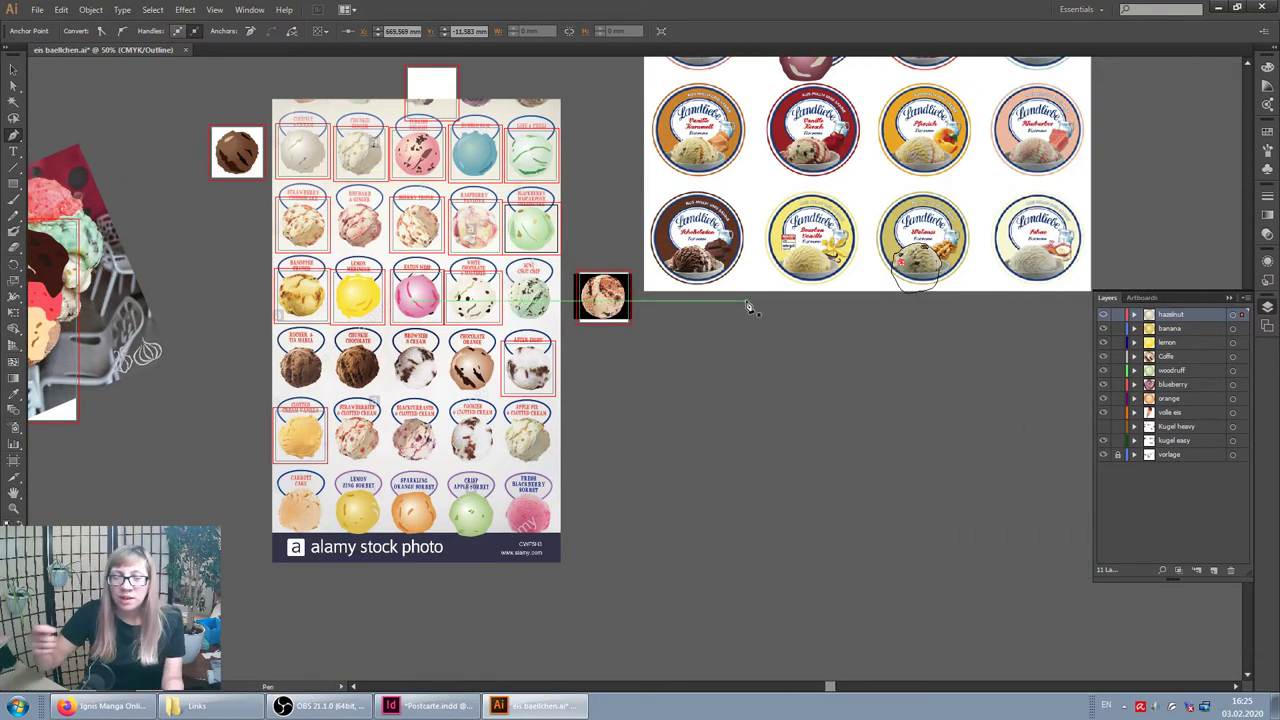
scroll(770, 345, right, 3)
scroll(755, 345, right, 2)
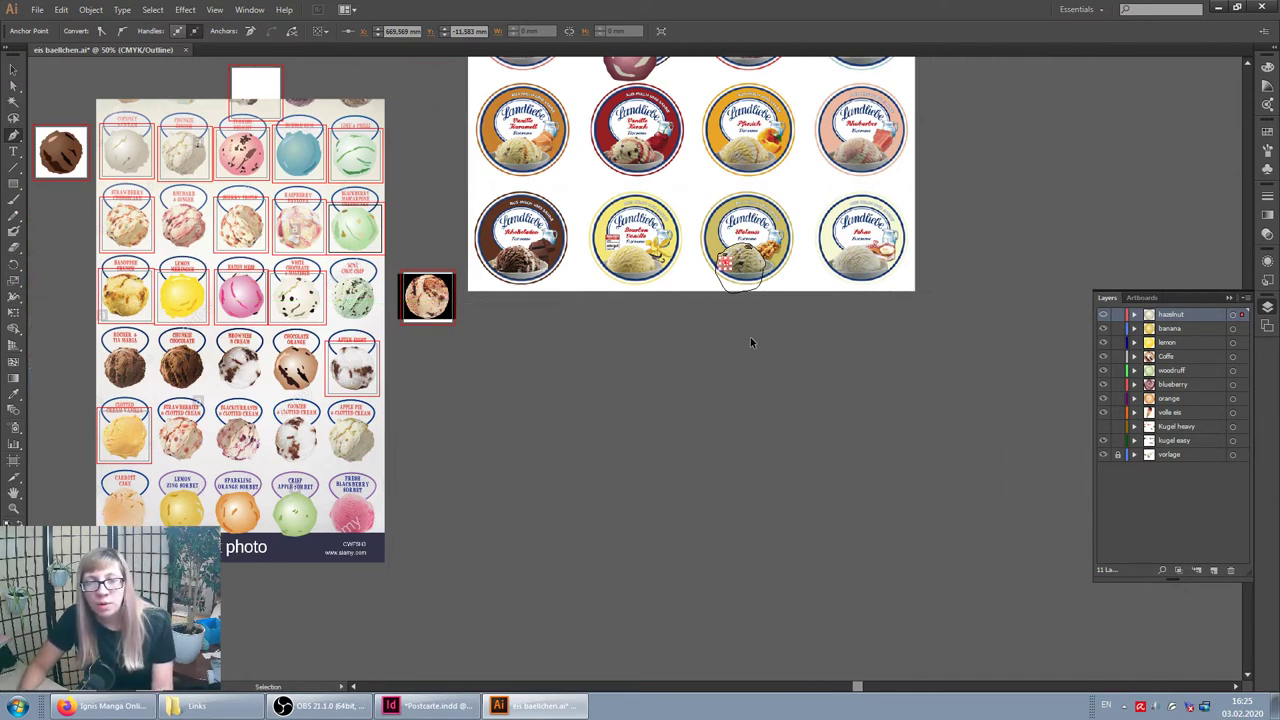
scroll(755, 345, right, 1)
scroll(753, 344, up, 2)
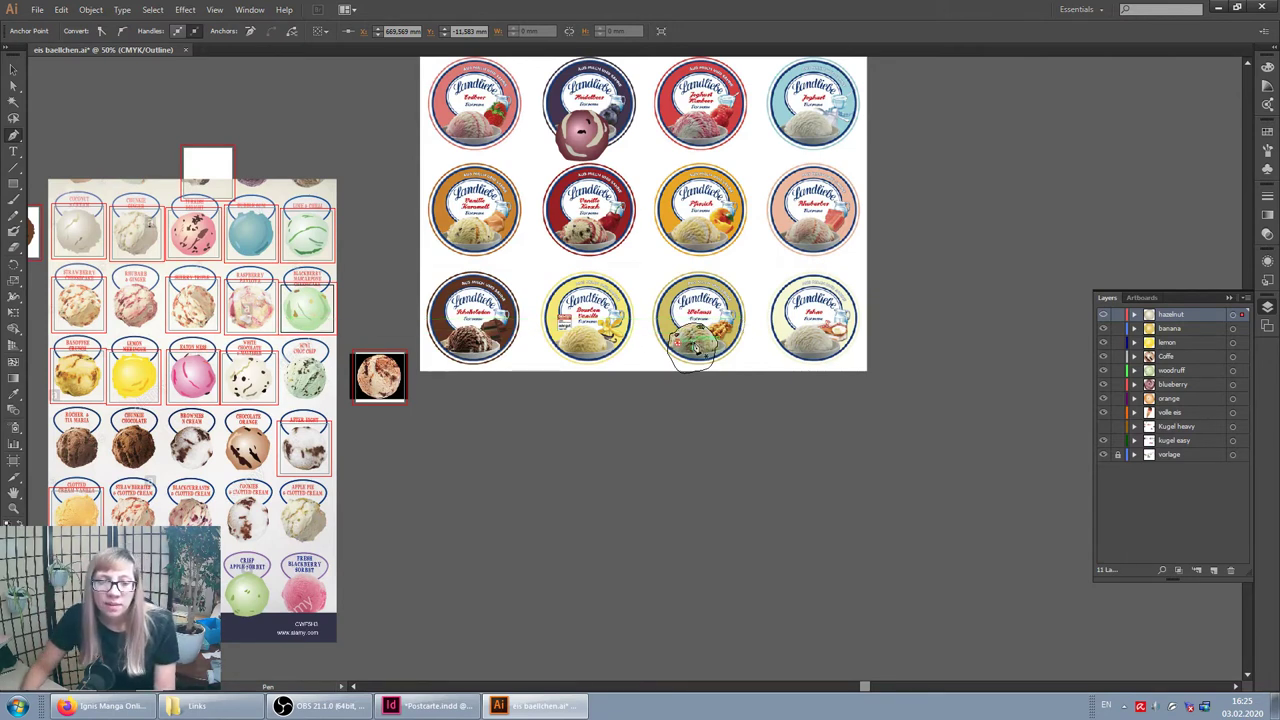
key(alt)
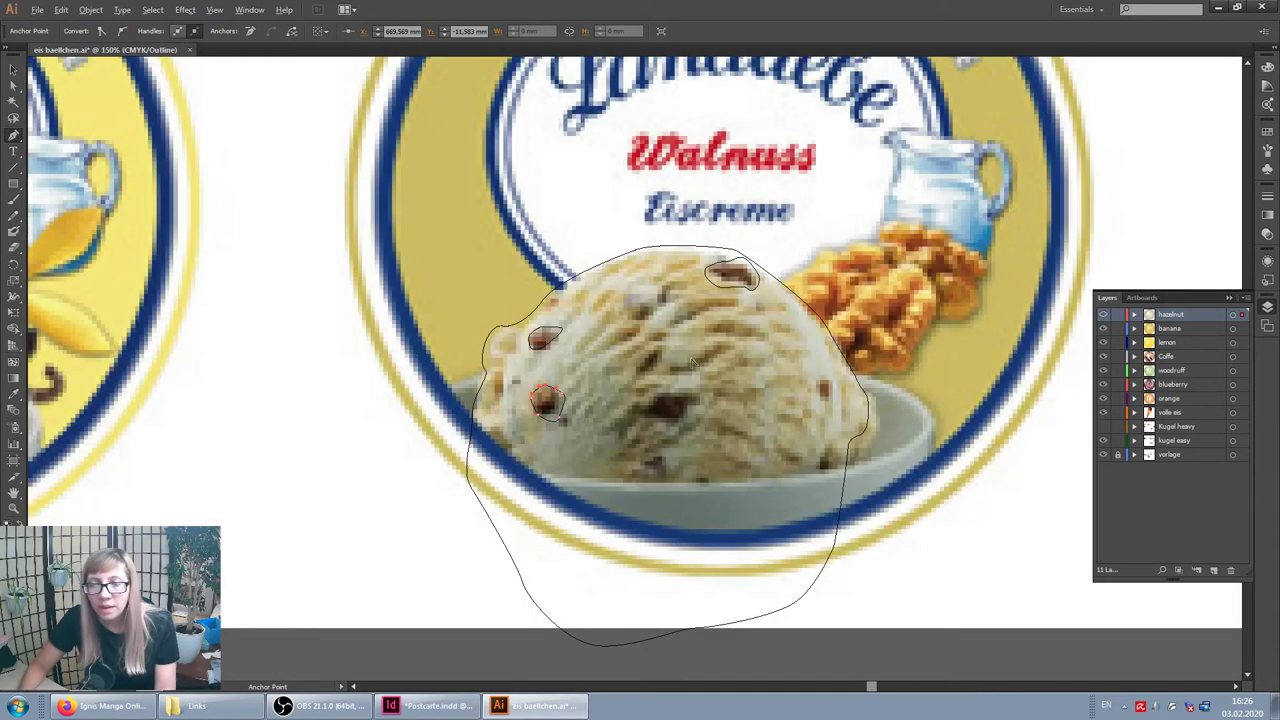
- Zoom out with Ctrl+minus to show all the artwork
key(ctrl+minus)
key(ctrl+minus)
key(ctrl+minus)
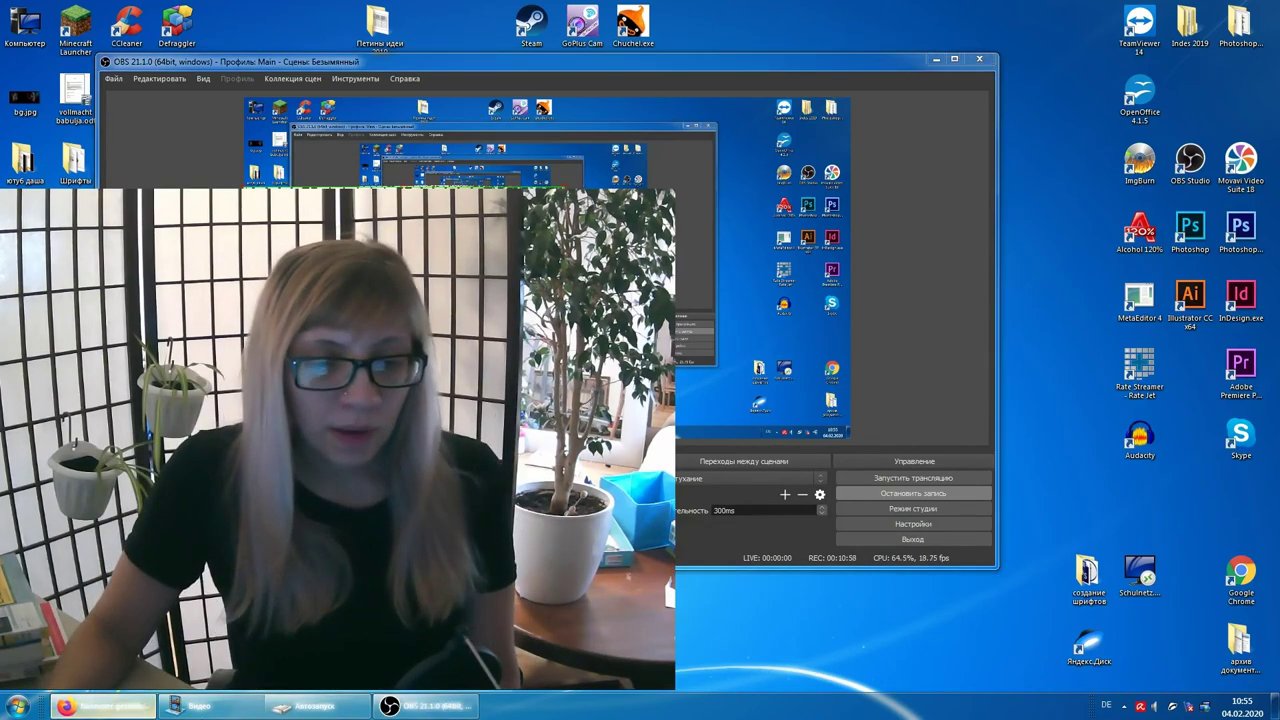
- Search 'schriften erkennen' in a new Firefox tab, then Alt+Tab over to OBS
click(126, 703)
click(460, 11)
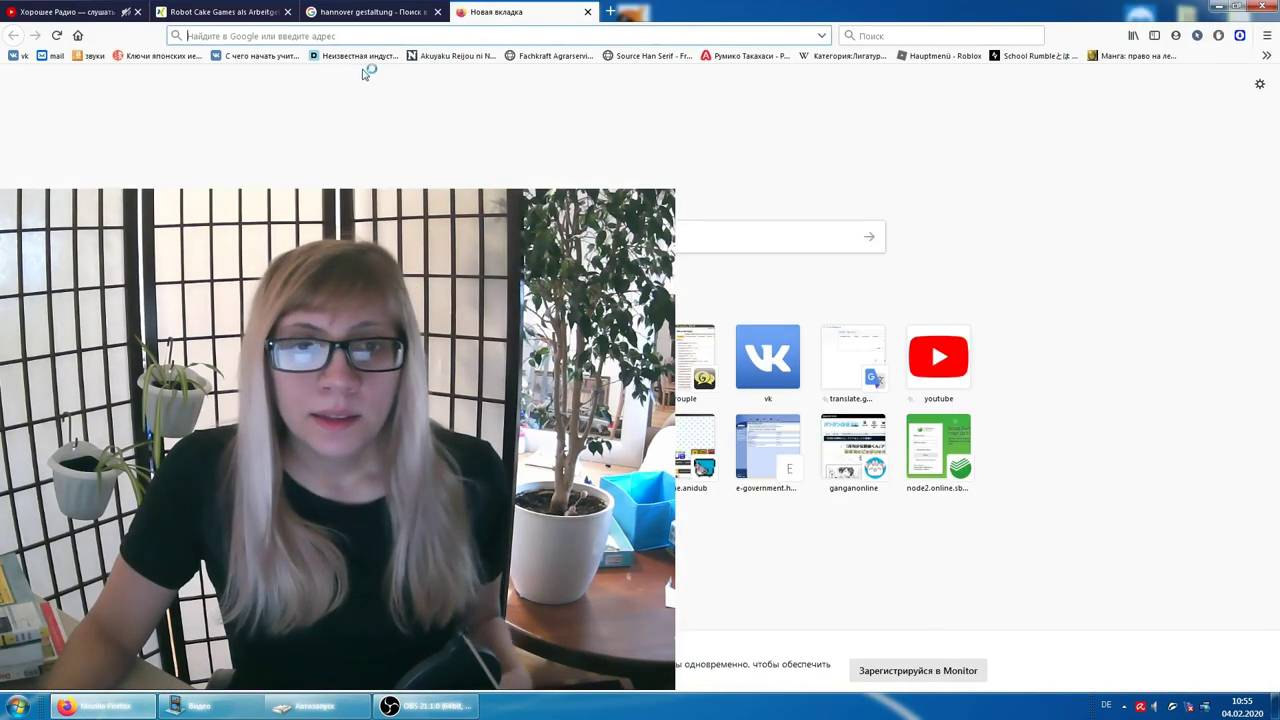
text(sch)
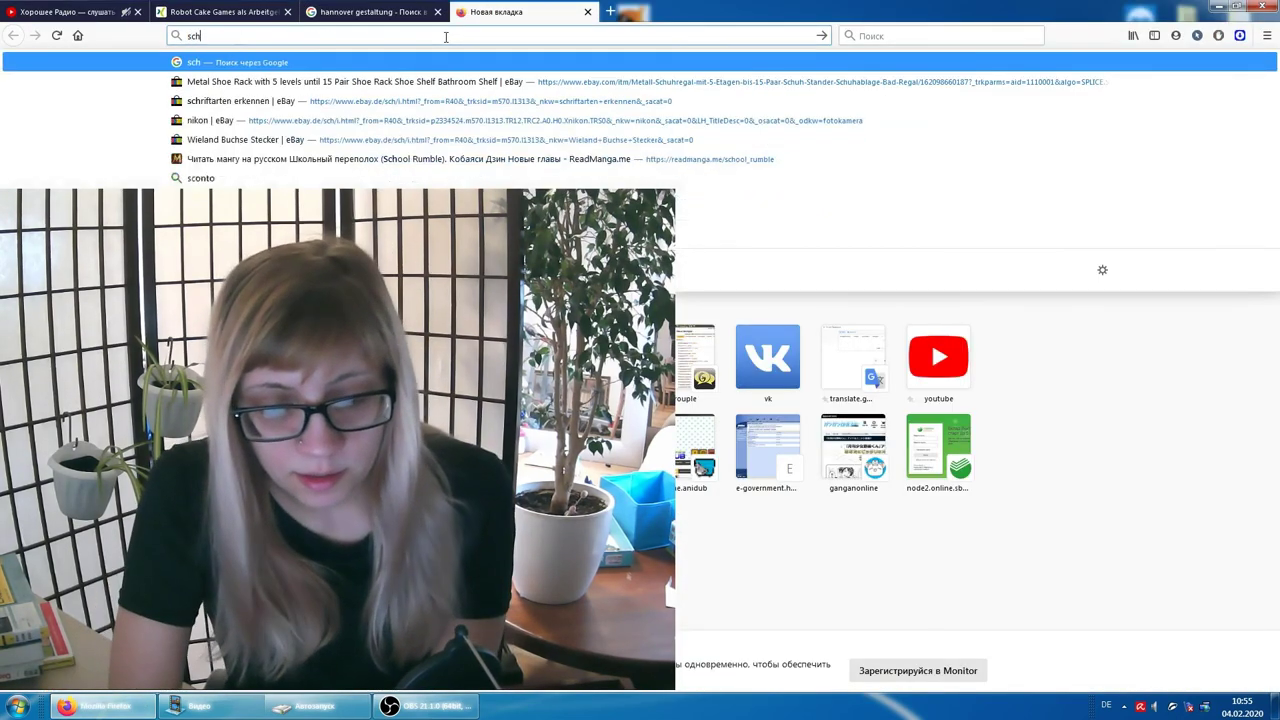
text(ri)
text(t)
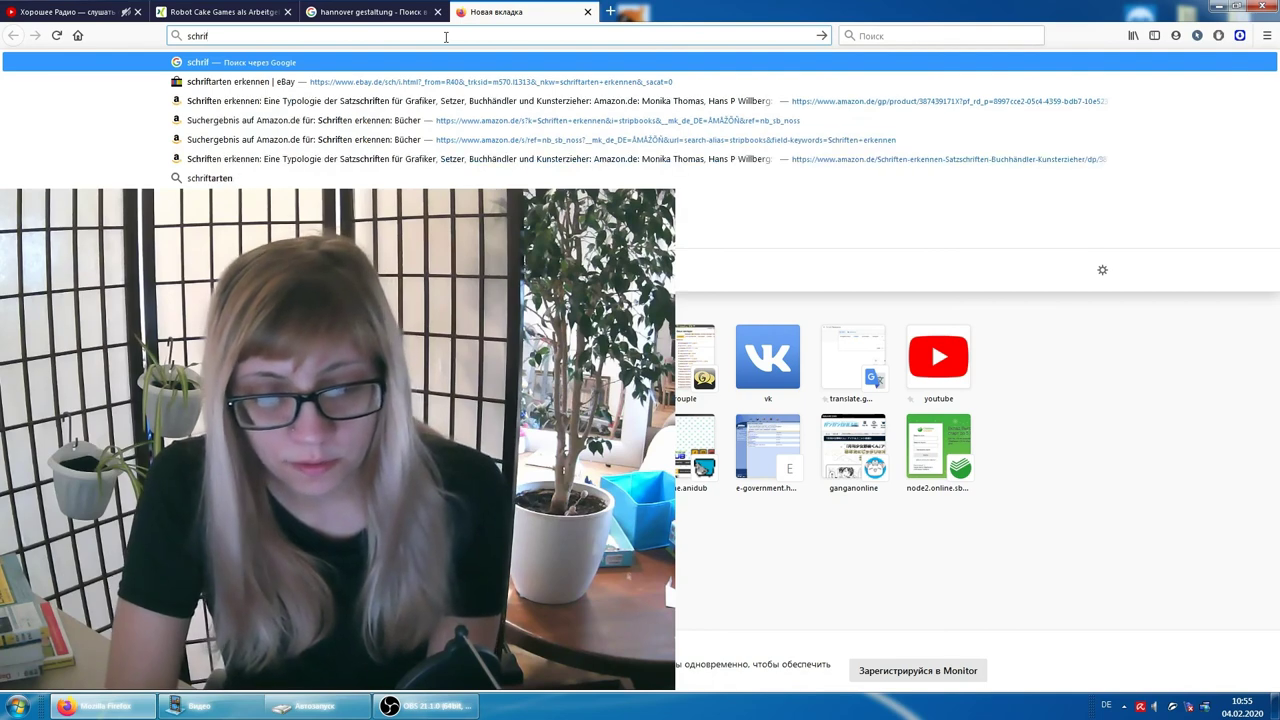
text(en er)
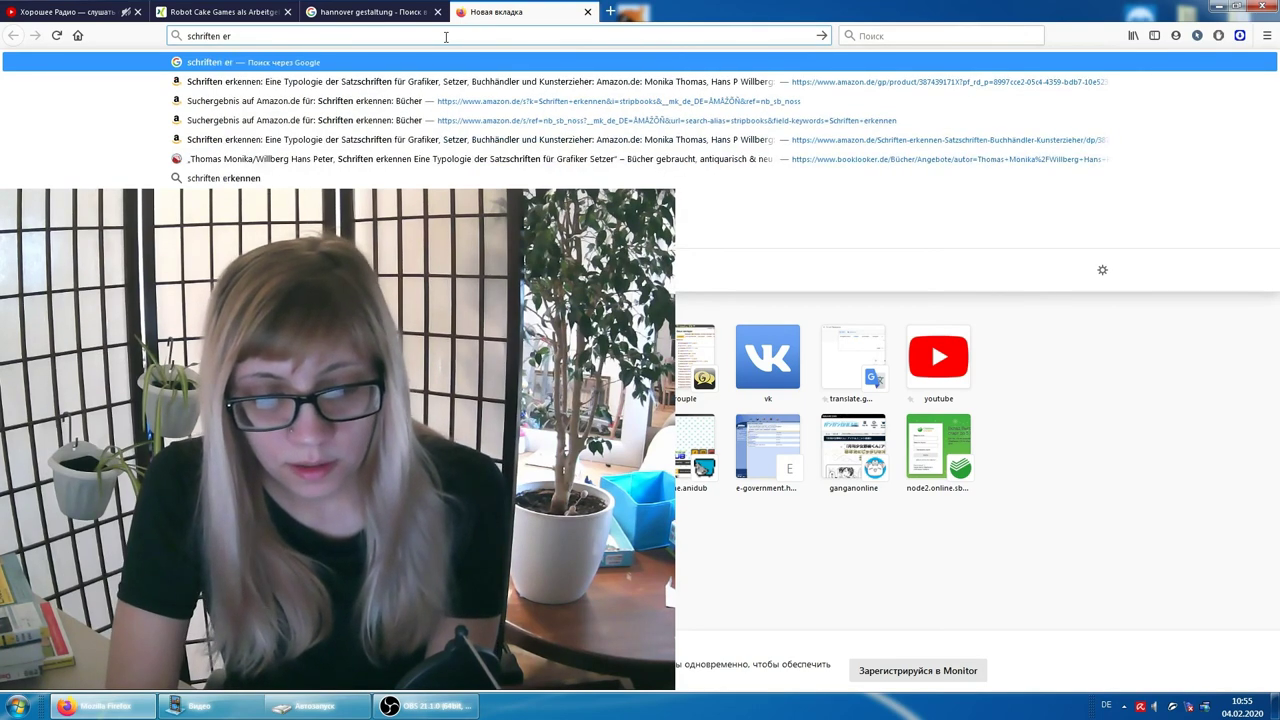
text(kennen)
key(Return)
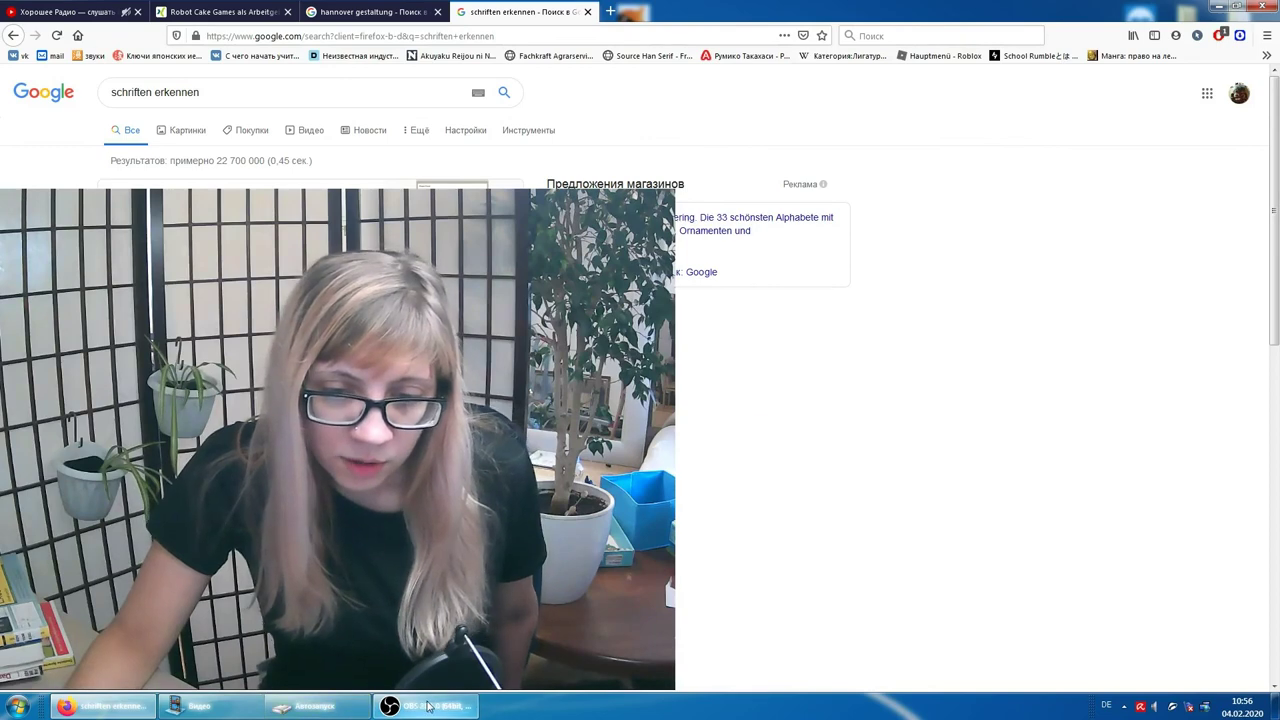
key(alt+Tab)
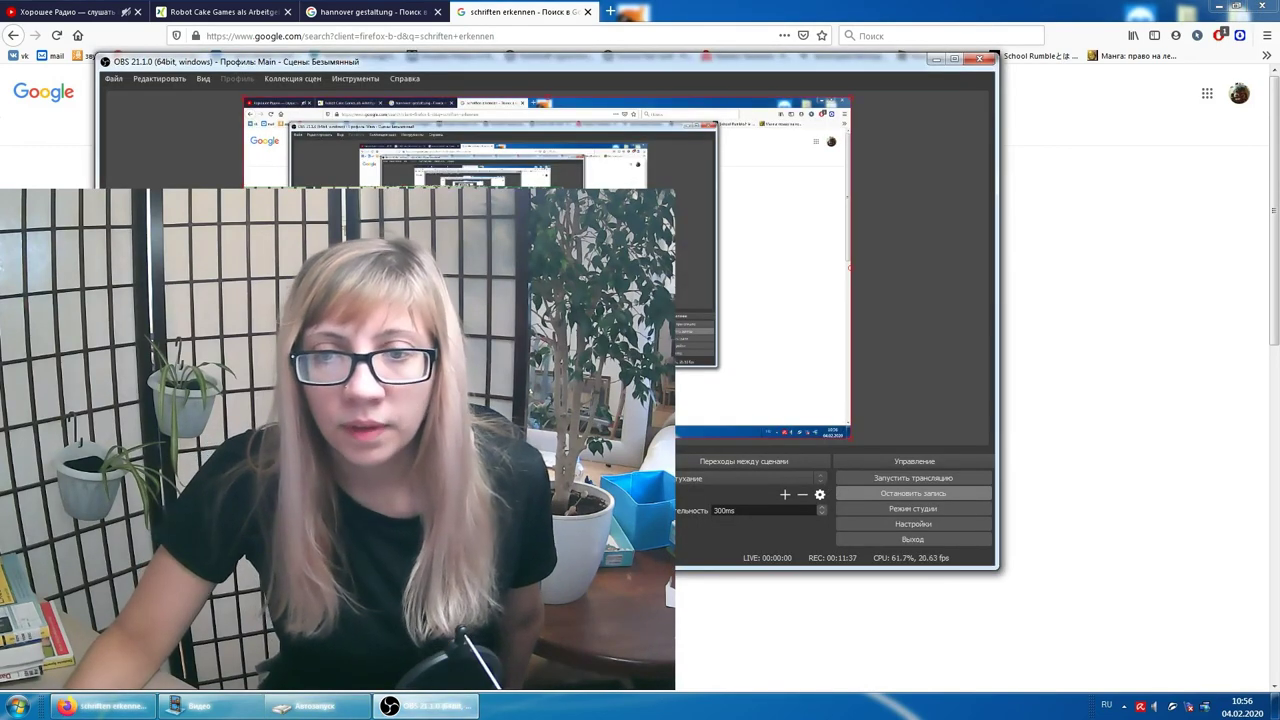
- Resize the OBS webcam overlay into a small bottom-left box and return to Firefox
drag(564, 185, 340, 344)
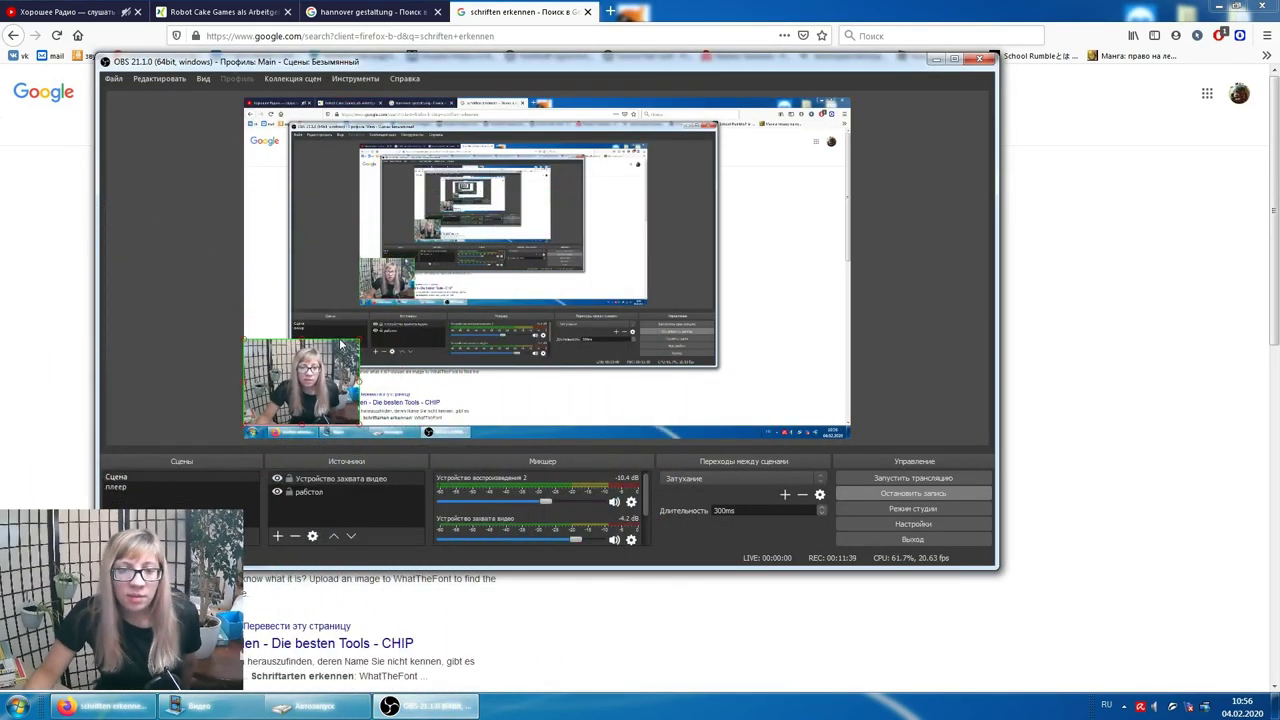
click(1120, 242)
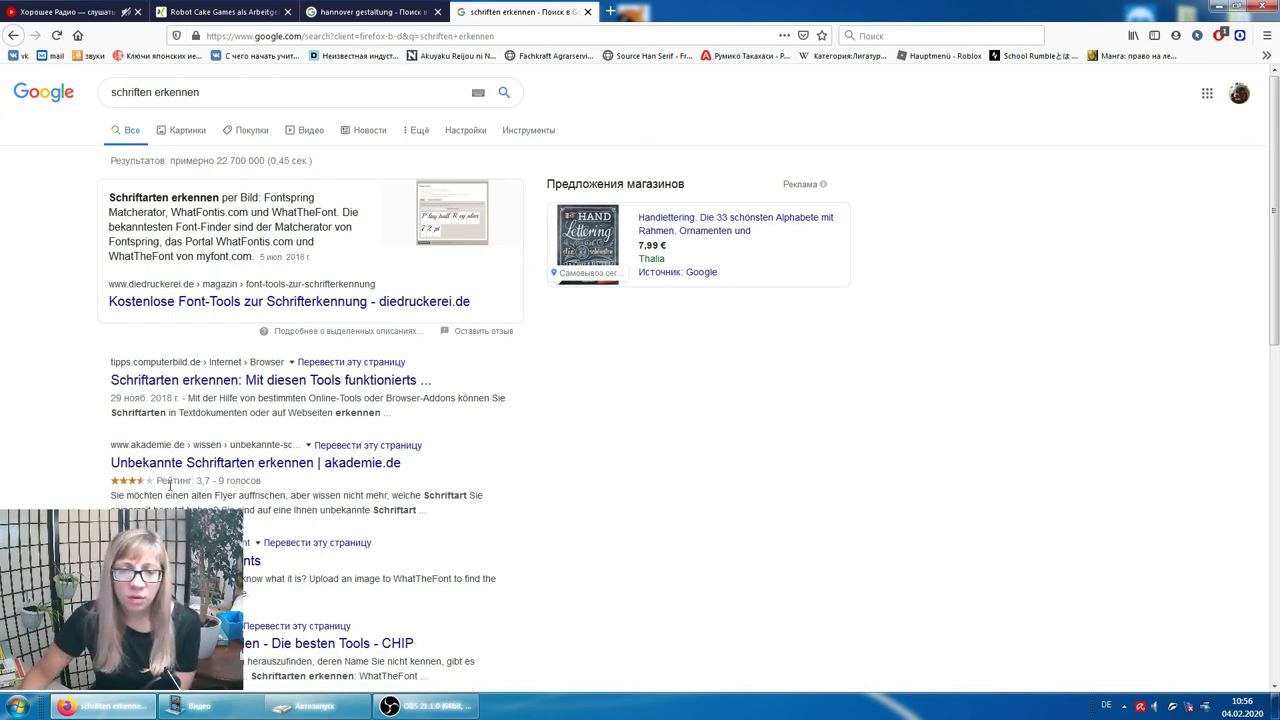
- Refine the search to 'schriften erkennen buch' and open the medimops book listing
click(224, 90)
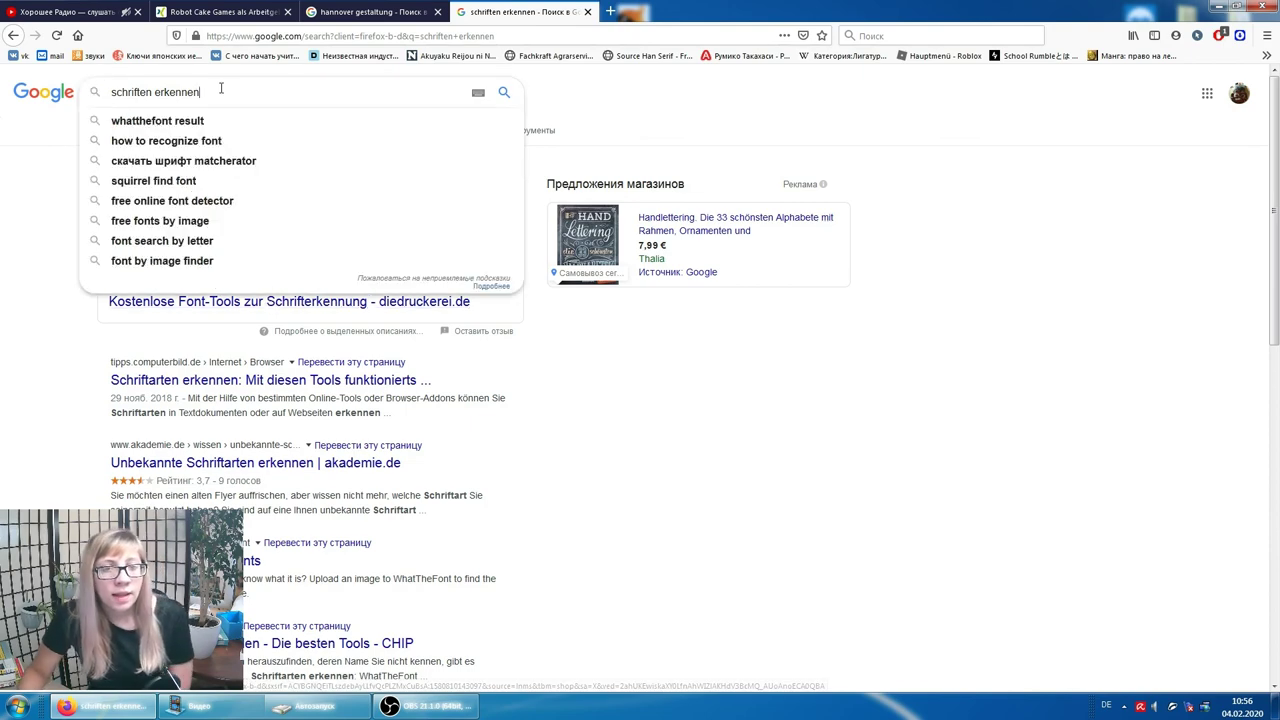
text(buch)
key(Return)
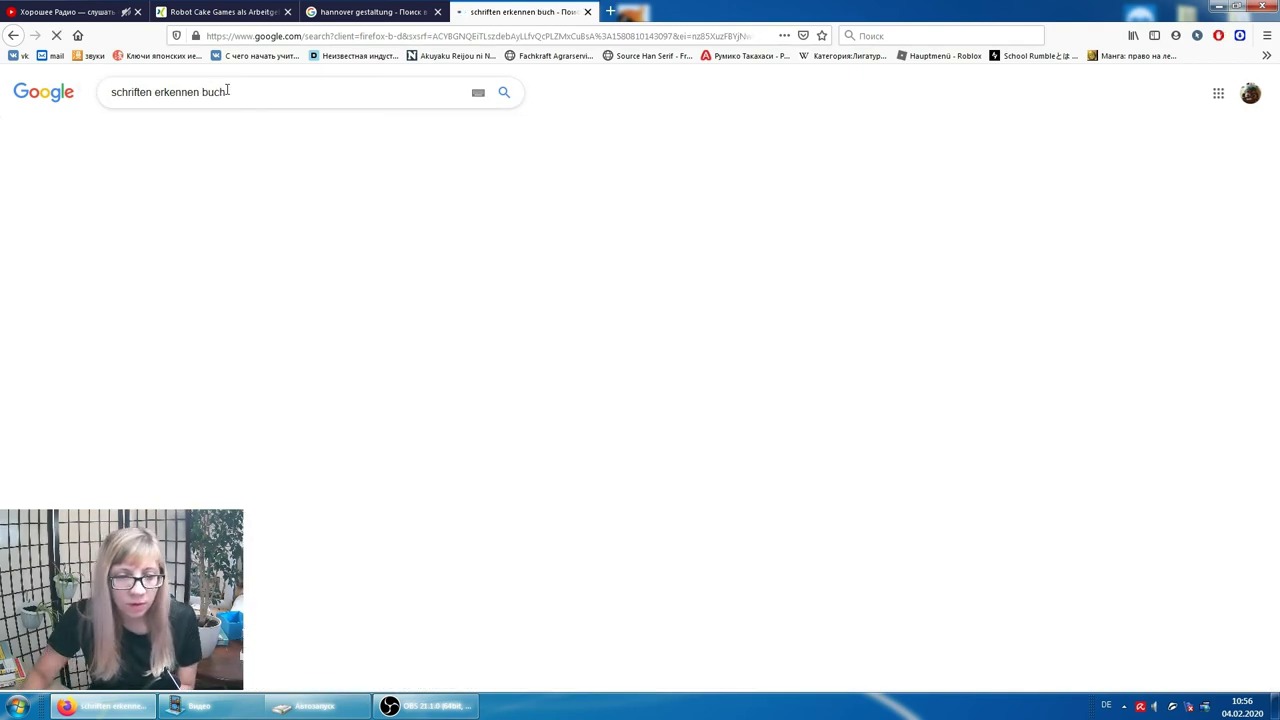
click(238, 248)
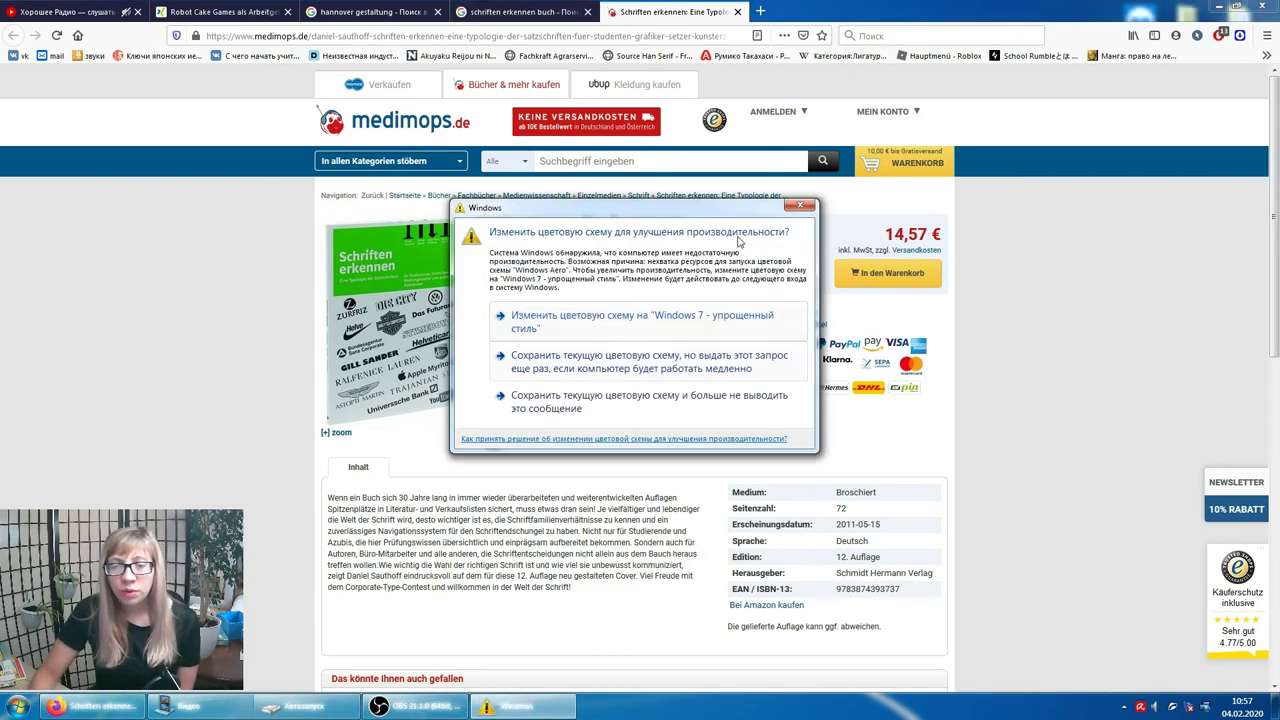
- Accept the Windows 7 Basic colour scheme, close the medimops tab, and minimize Firefox
click(711, 320)
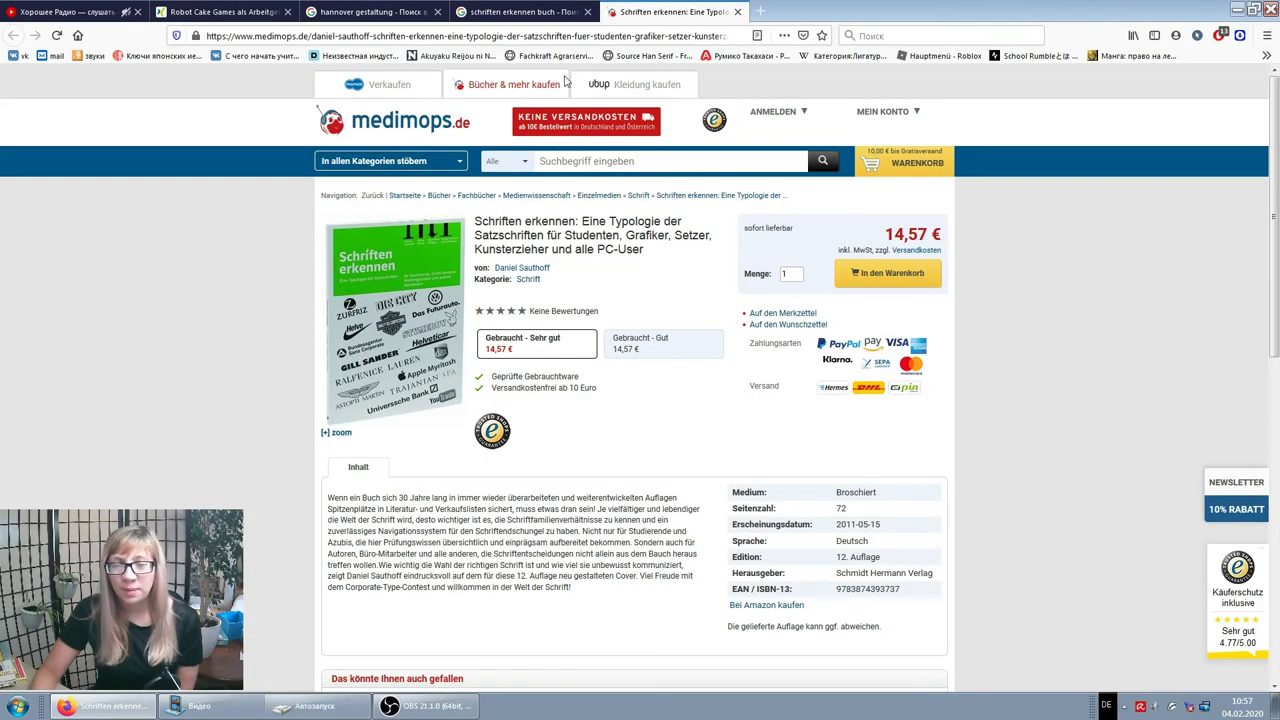
click(737, 12)
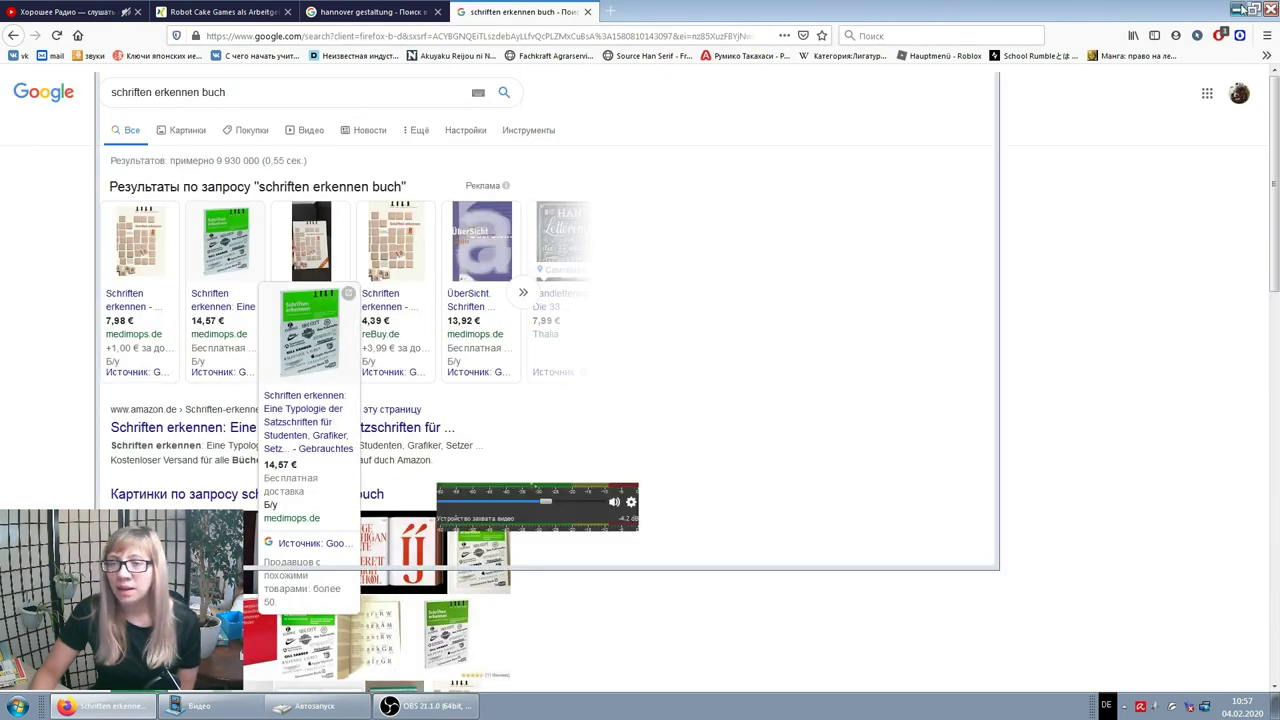
click(1240, 9)
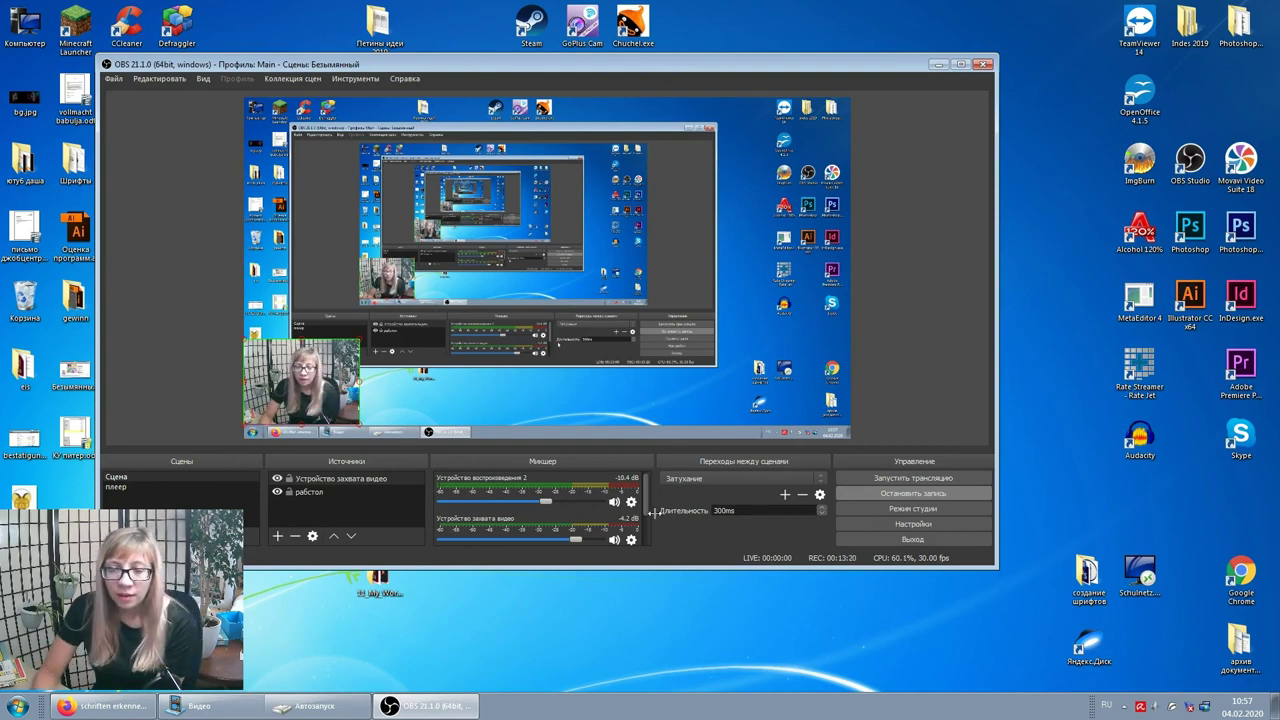
scroll(614, 512, down, 2)
scroll(616, 527, up, 2)
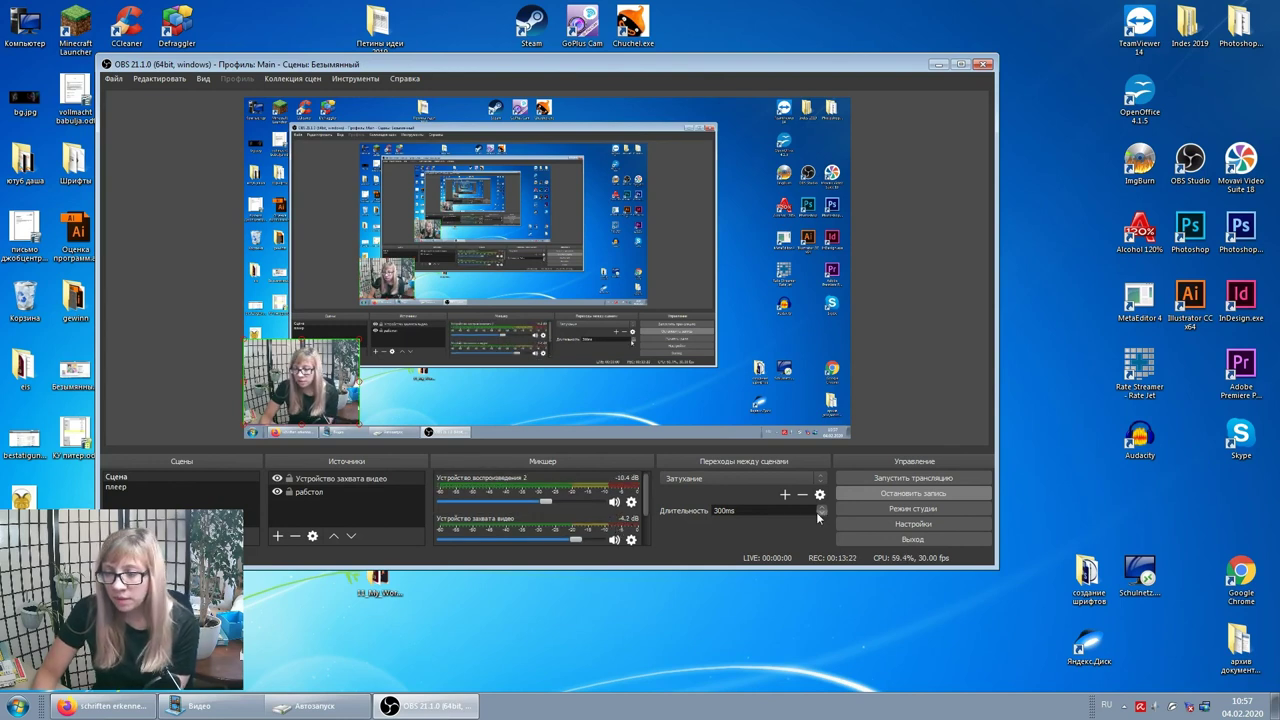